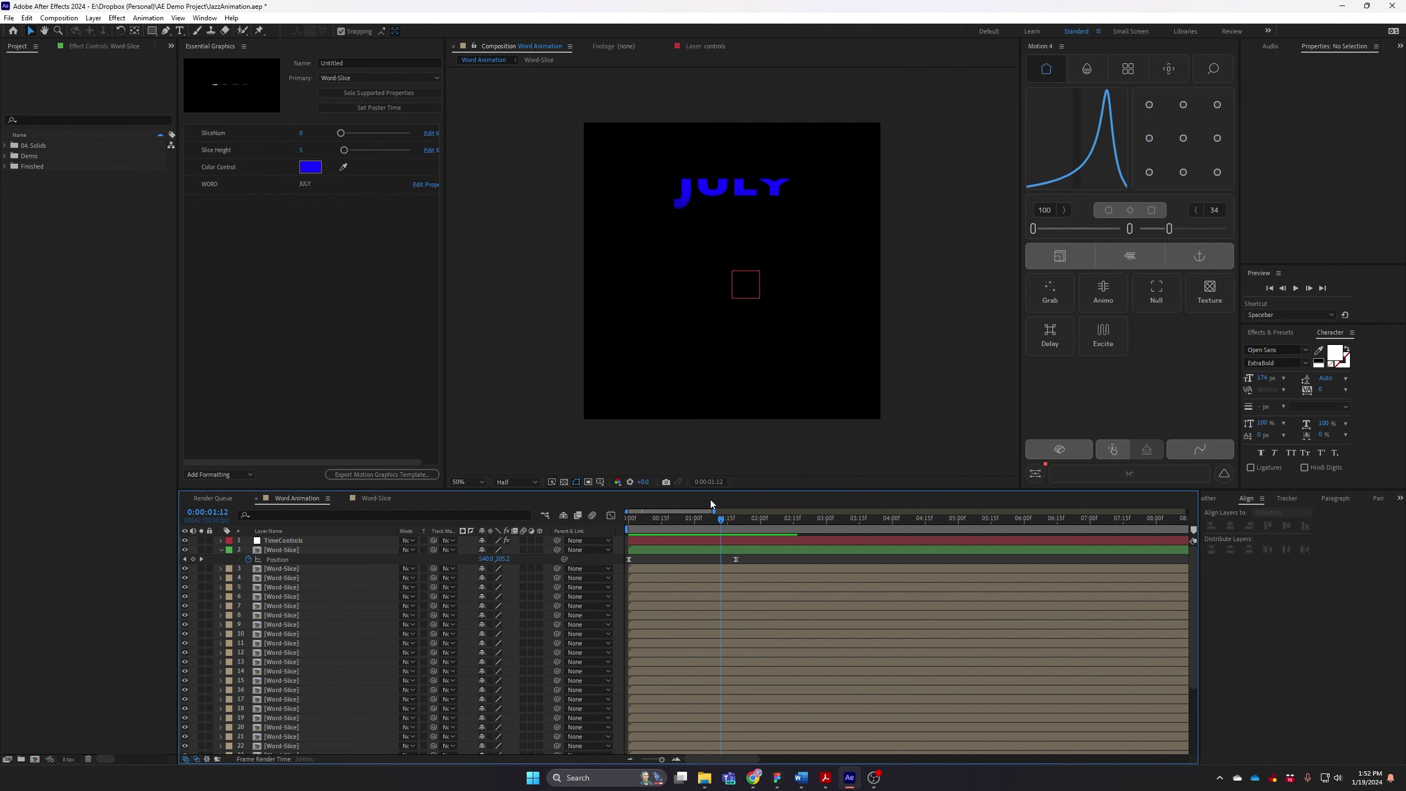
- Change the top Word-Slice layer's Position keyframe at 0:00:01:19 to an X value of 690
{"action": "left_click", "coordinate": [313, 551]}
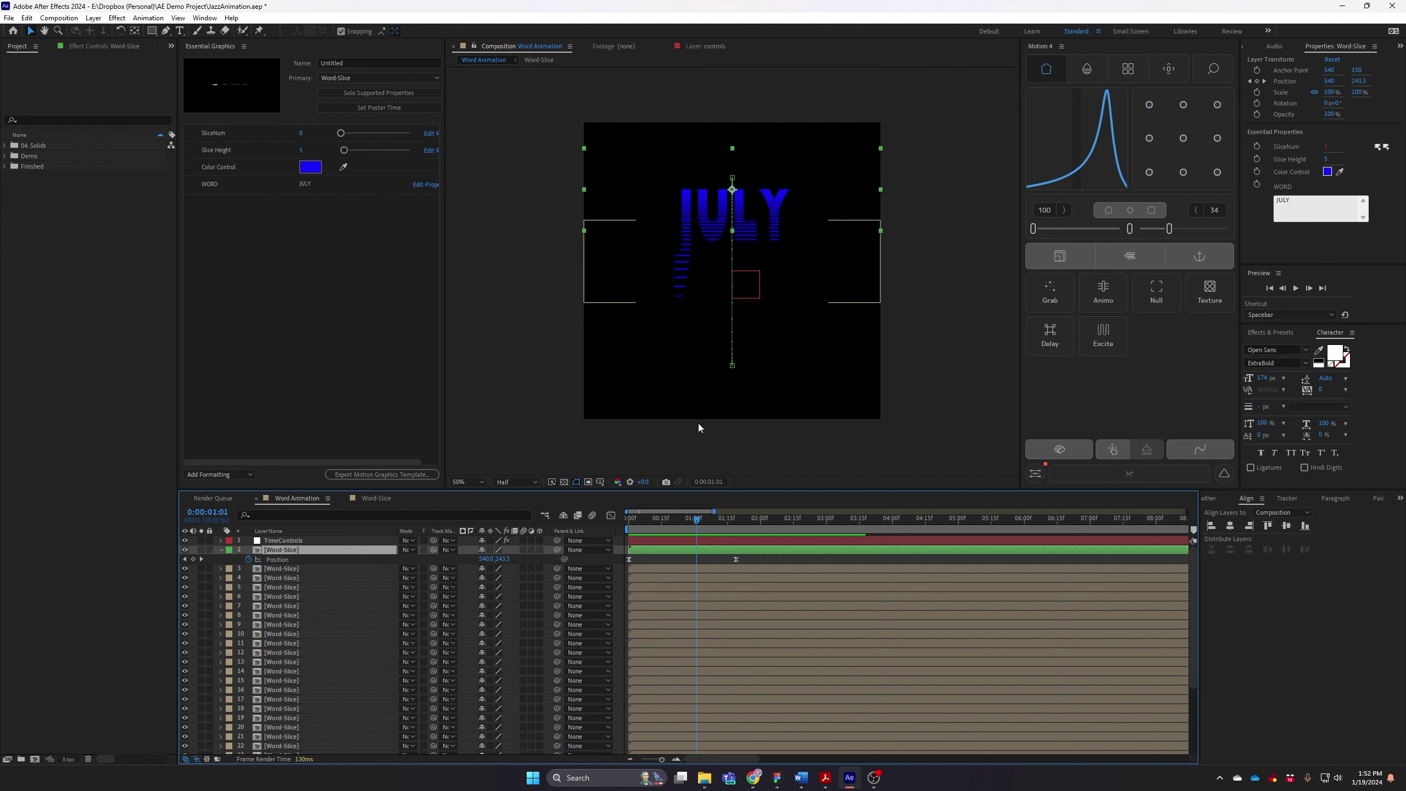
{"action": "left_click", "coordinate": [715, 518]}
{"action": "left_click_drag", "start_coordinate": [739, 525], "coordinate": [738, 525]}
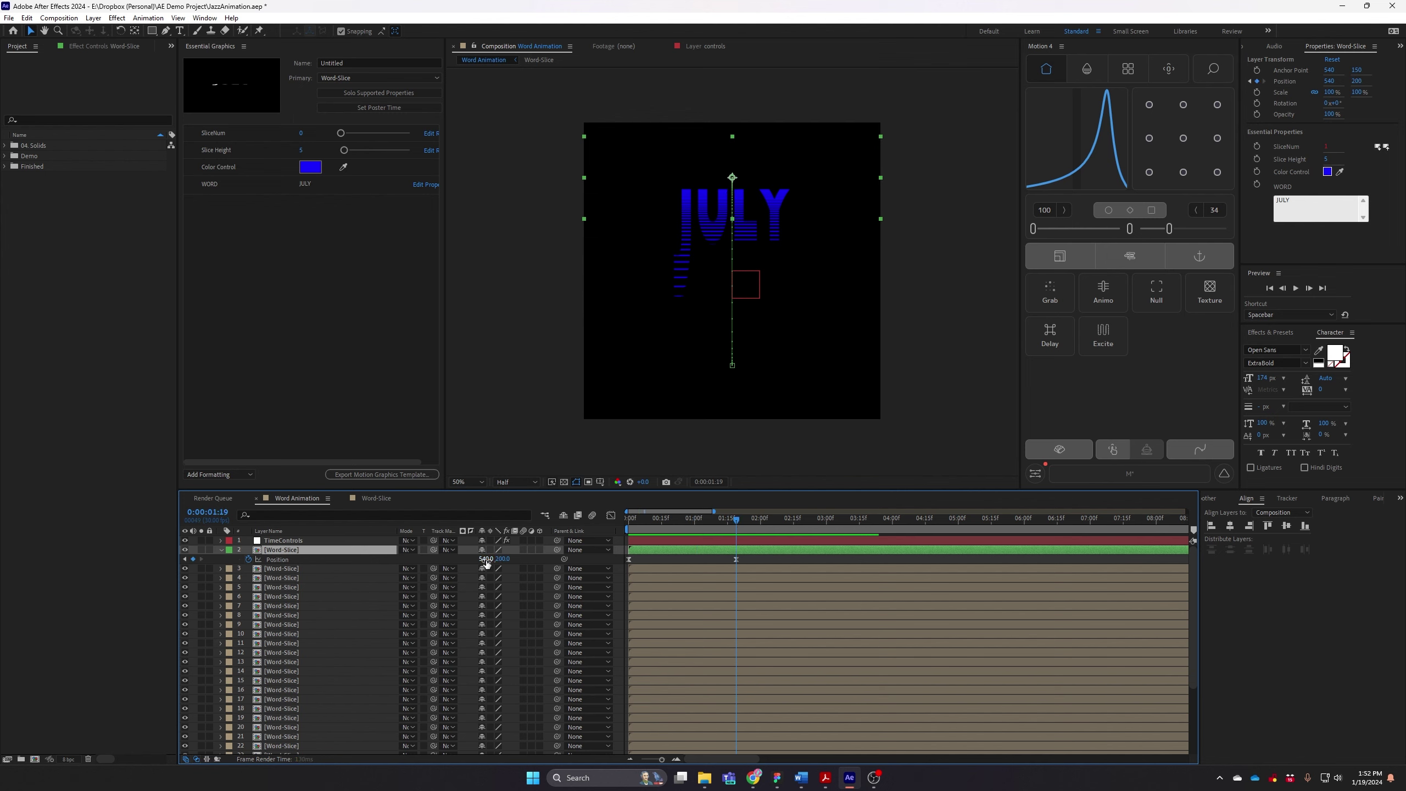
{"action": "left_click_drag", "start_coordinate": [485, 559], "coordinate": [566, 559]}
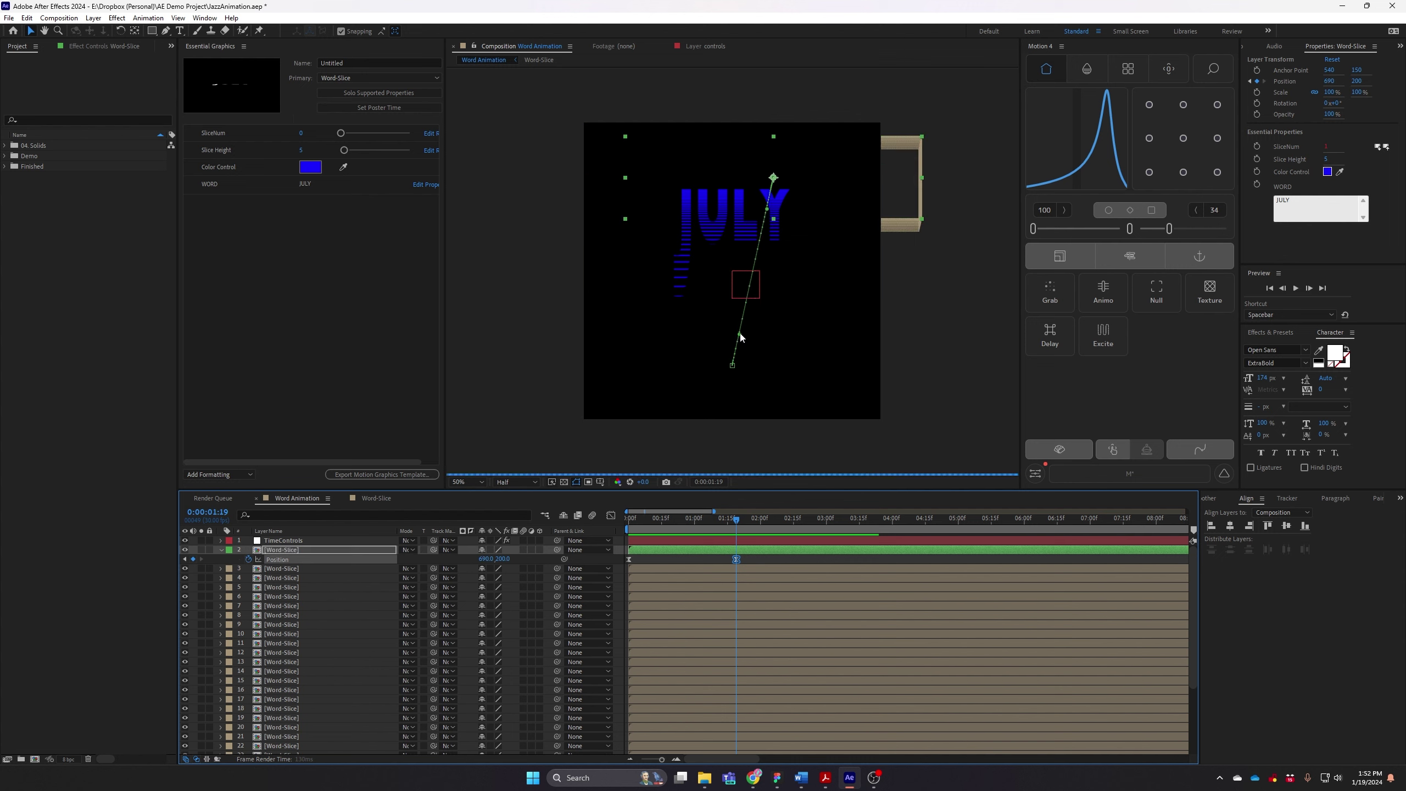
- Bend the top slice's motion path into a curve by adjusting both keyframes' direction handles, and preview the motion
{"action": "left_click_drag", "start_coordinate": [740, 334], "coordinate": [708, 326]}
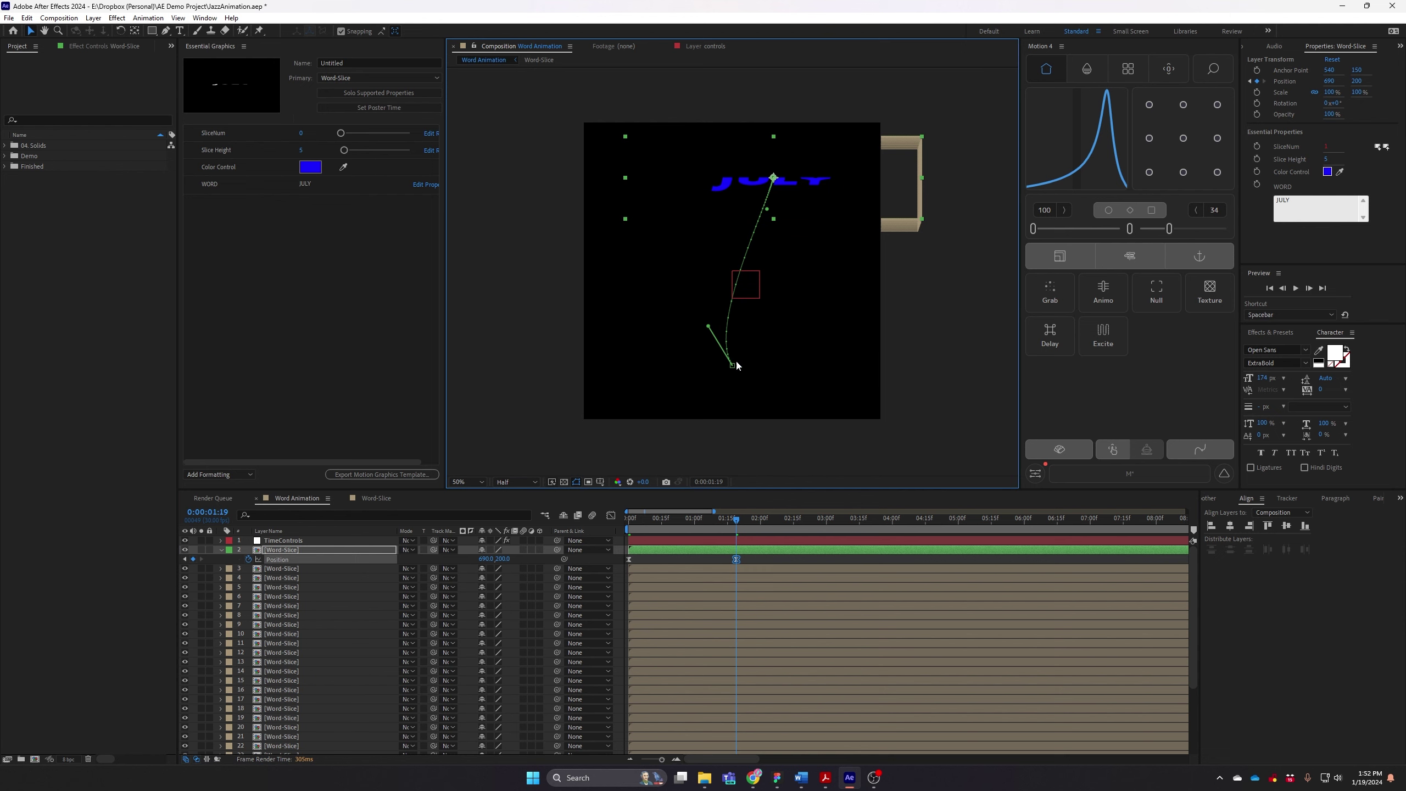
{"action": "left_click_drag", "start_coordinate": [768, 212], "coordinate": [804, 240]}
{"action": "left_click_drag", "start_coordinate": [695, 518], "coordinate": [733, 521]}
{"action": "left_click", "coordinate": [765, 557]}
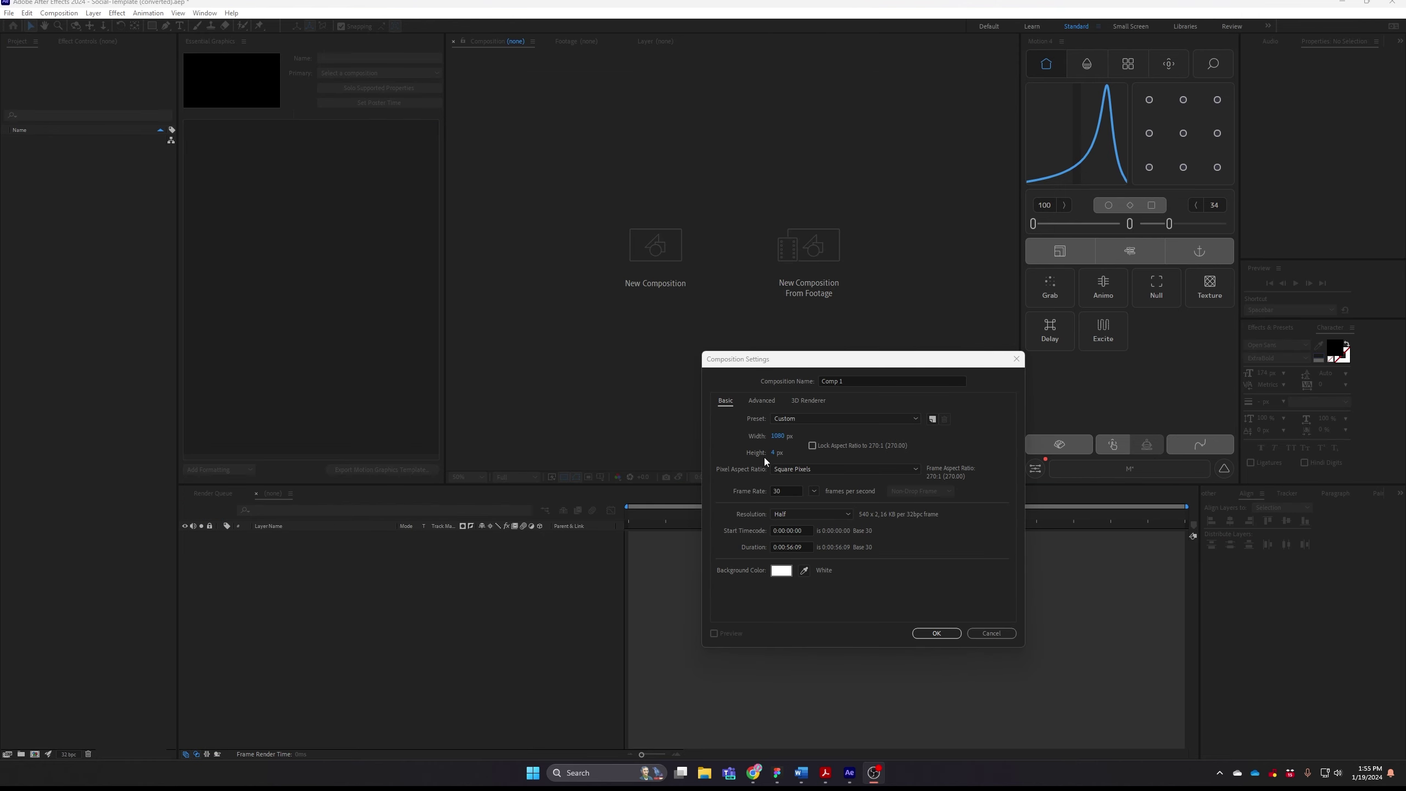
- Create a composition named WordAnimation with its height set to 1080 px
{"action": "left_click", "coordinate": [773, 453]}
{"action": "type", "text": "1"}
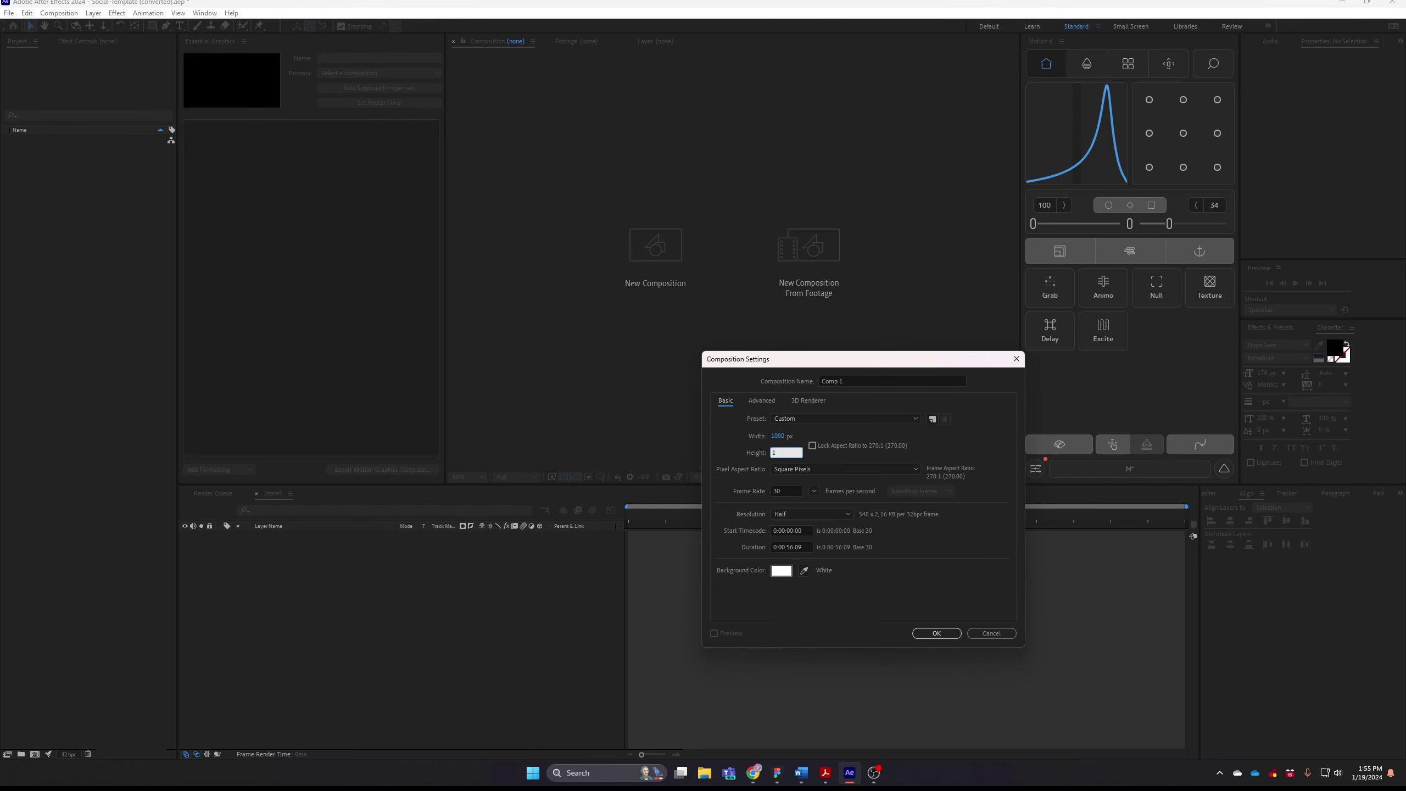
{"action": "type", "text": "080"}
{"action": "left_click", "coordinate": [865, 383]}
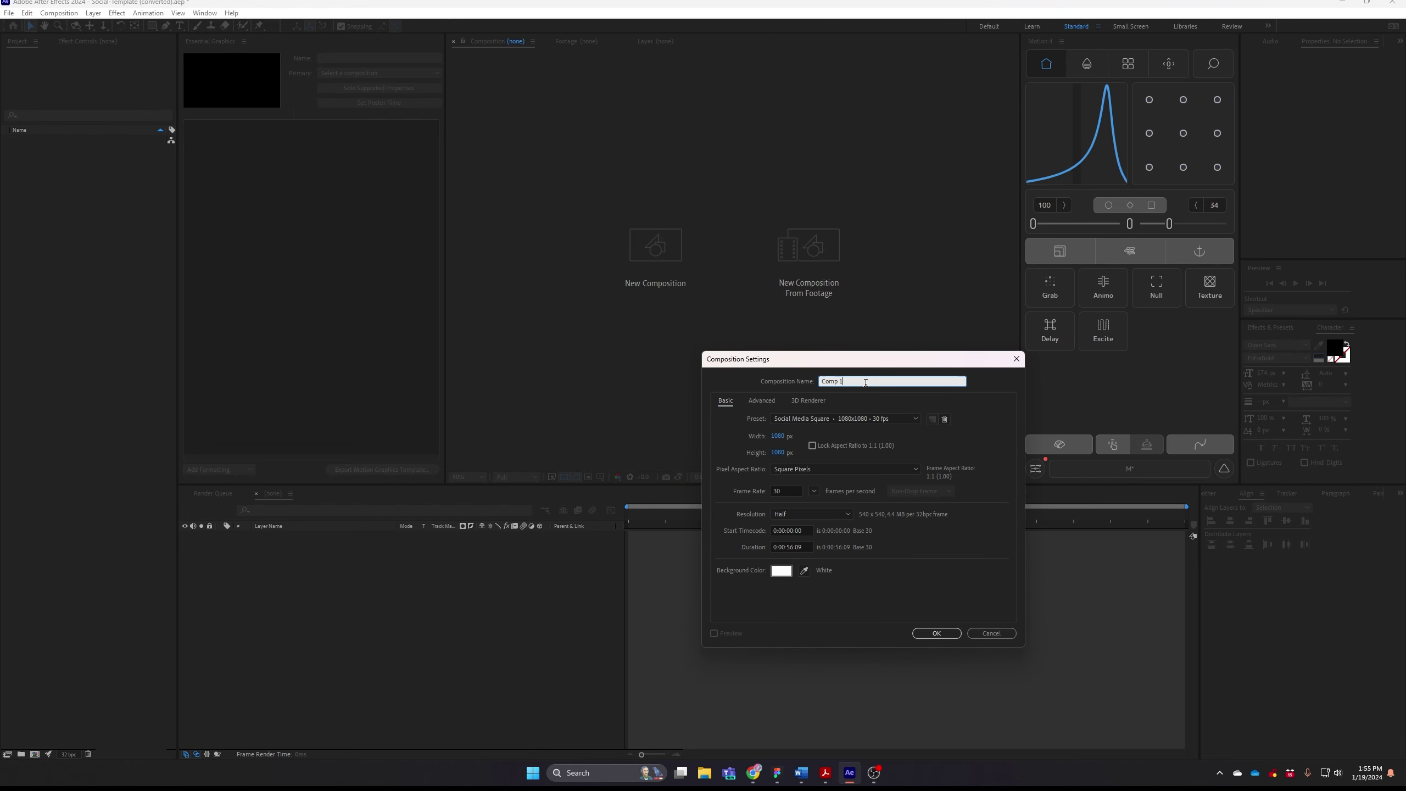
{"action": "key", "text": "ctrl+a"}
{"action": "type", "text": "MA"}
{"action": "type", "text": "Word"}
{"action": "type", "text": "A"}
{"action": "key", "text": "Return"}
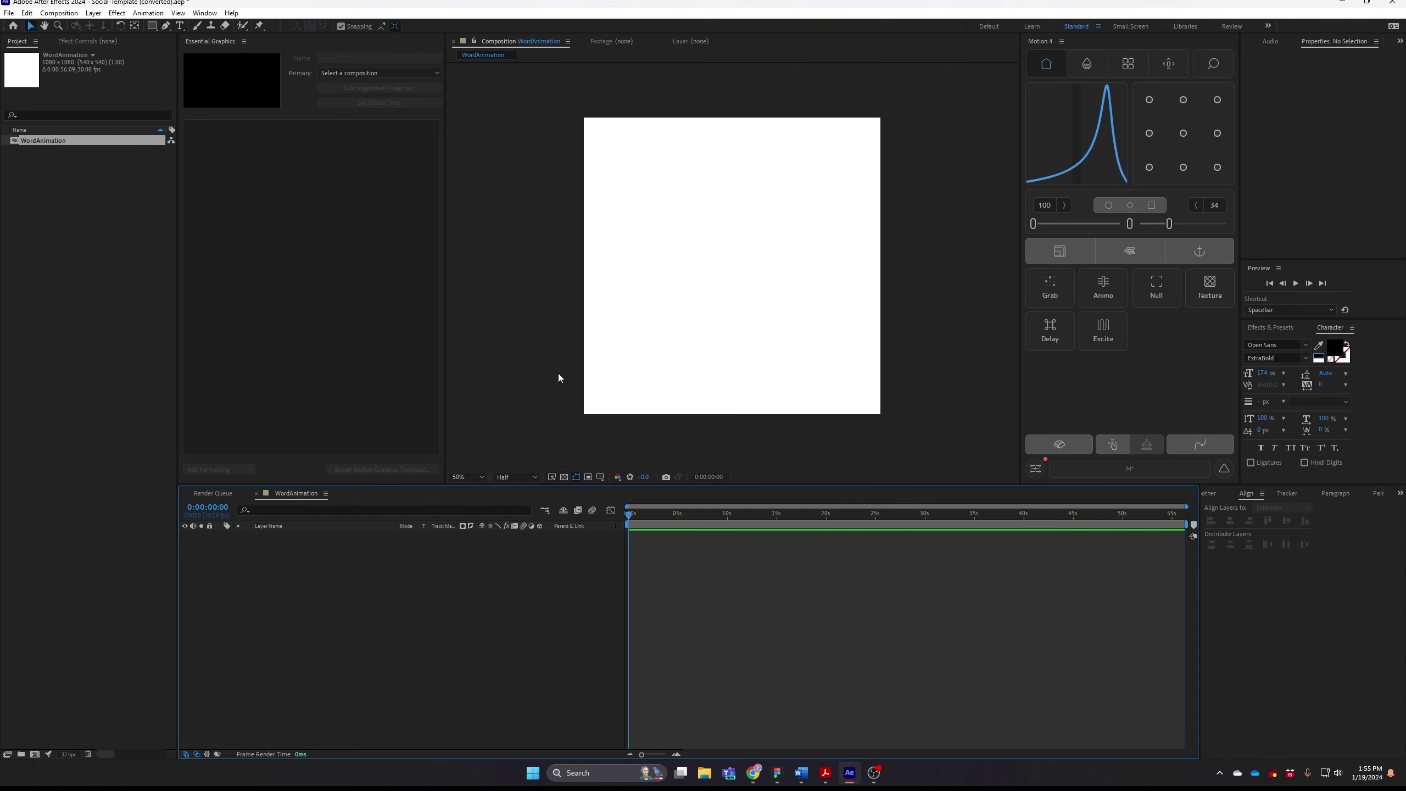
- Add the text WORD and center its layer horizontally and vertically in the composition
{"action": "left_click", "coordinate": [179, 25]}
{"action": "left_click", "coordinate": [743, 274]}
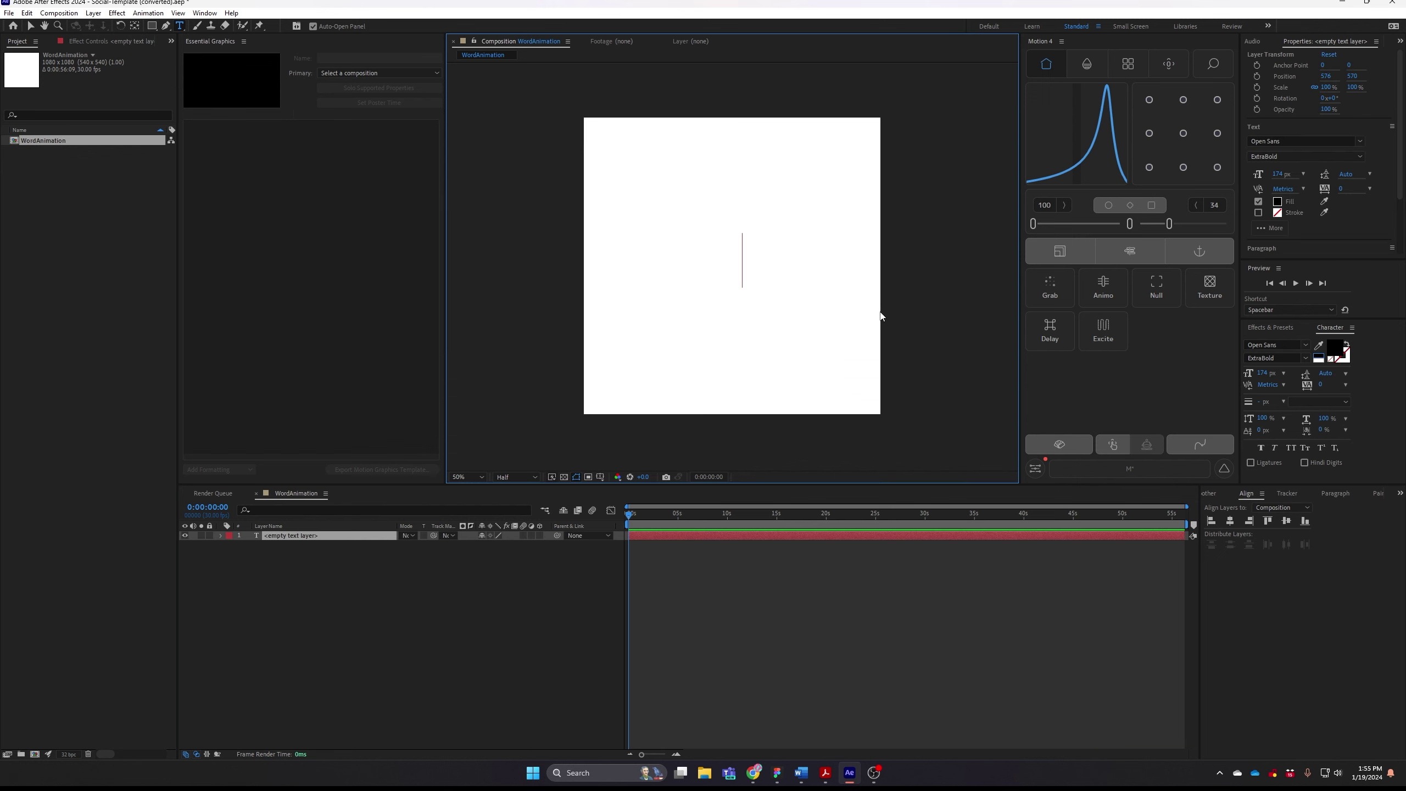
{"action": "type", "text": "WORD"}
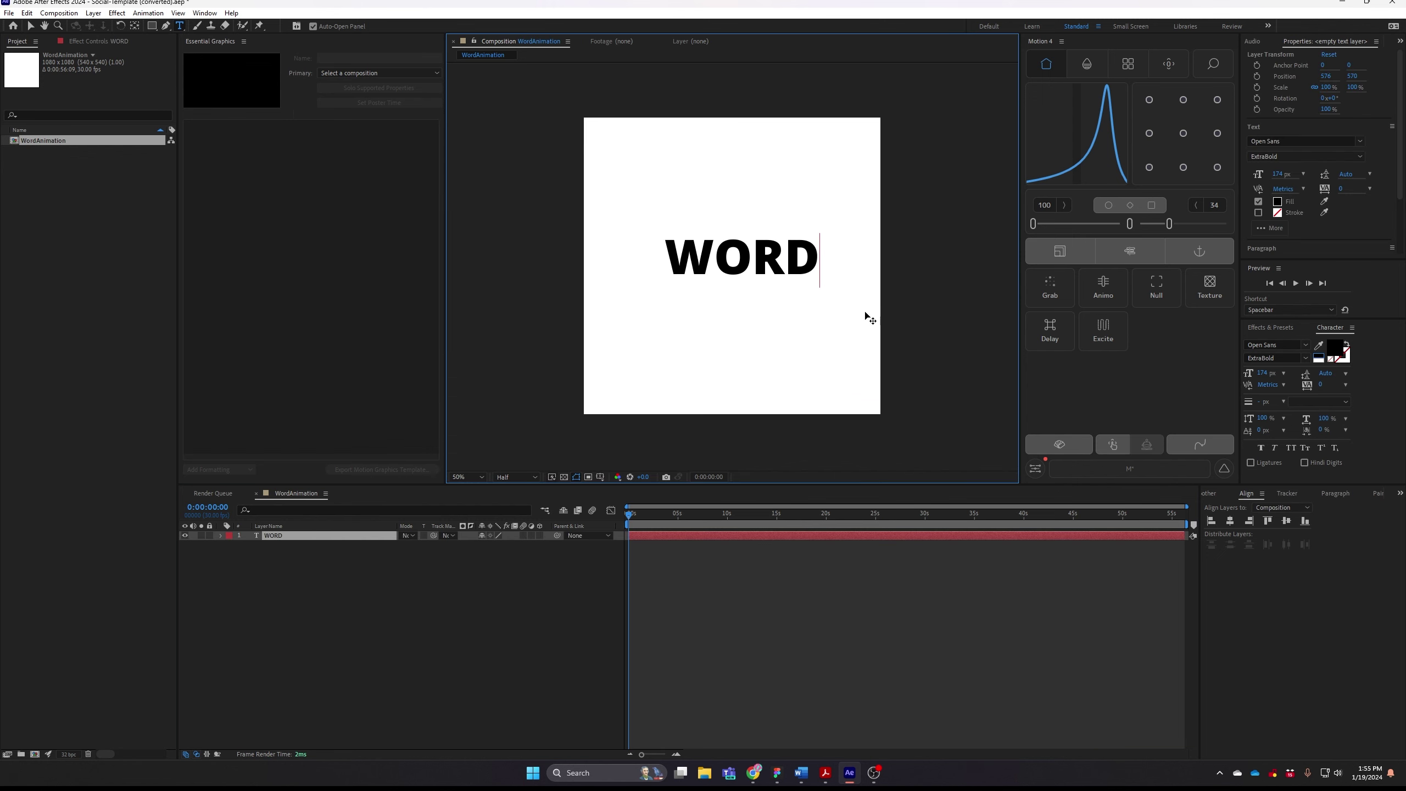
{"action": "left_click", "coordinate": [303, 535]}
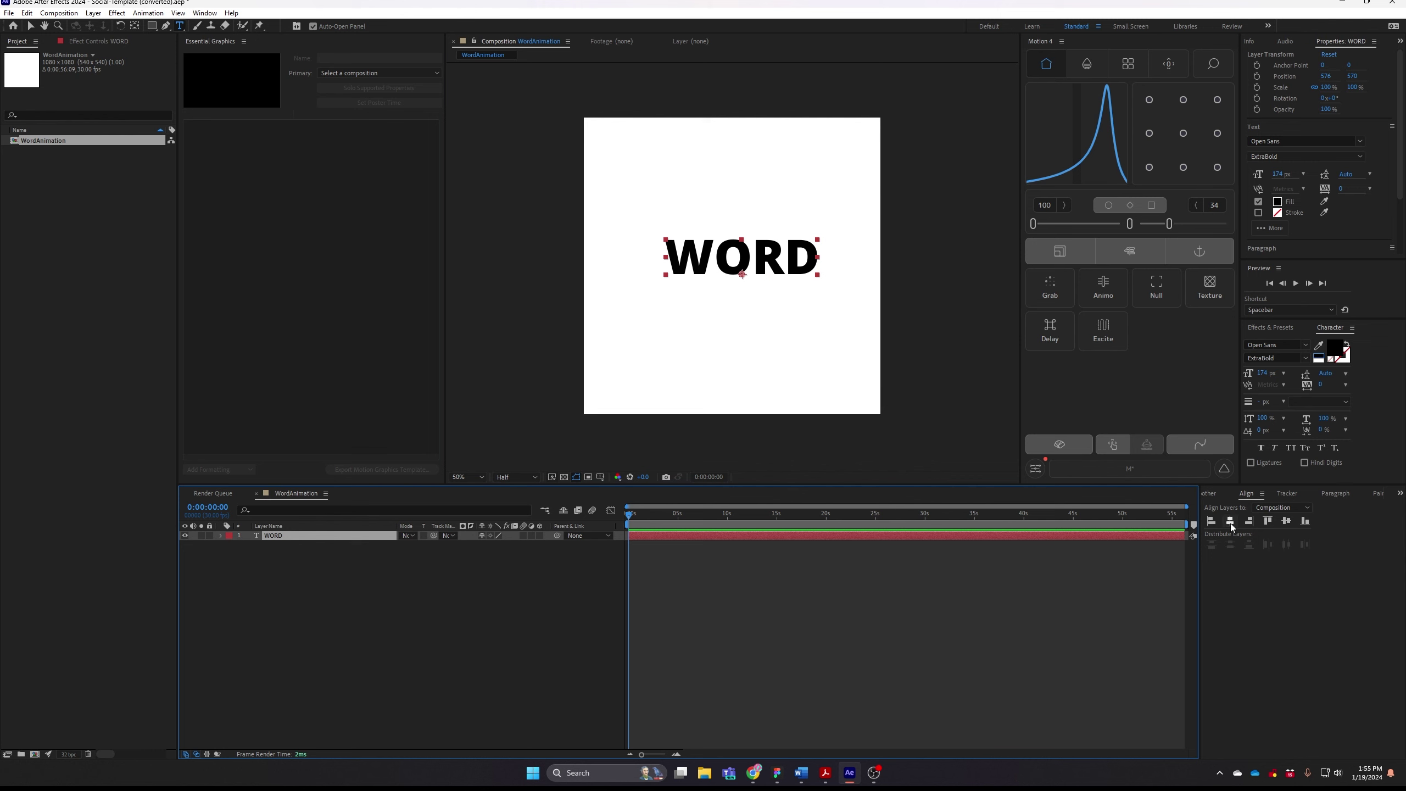
{"action": "left_click", "coordinate": [1229, 521]}
{"action": "left_click", "coordinate": [1286, 521]}
- Pre-compose the WORD text layer as WordSlice and open that new composition
{"action": "right_click", "coordinate": [268, 535]}
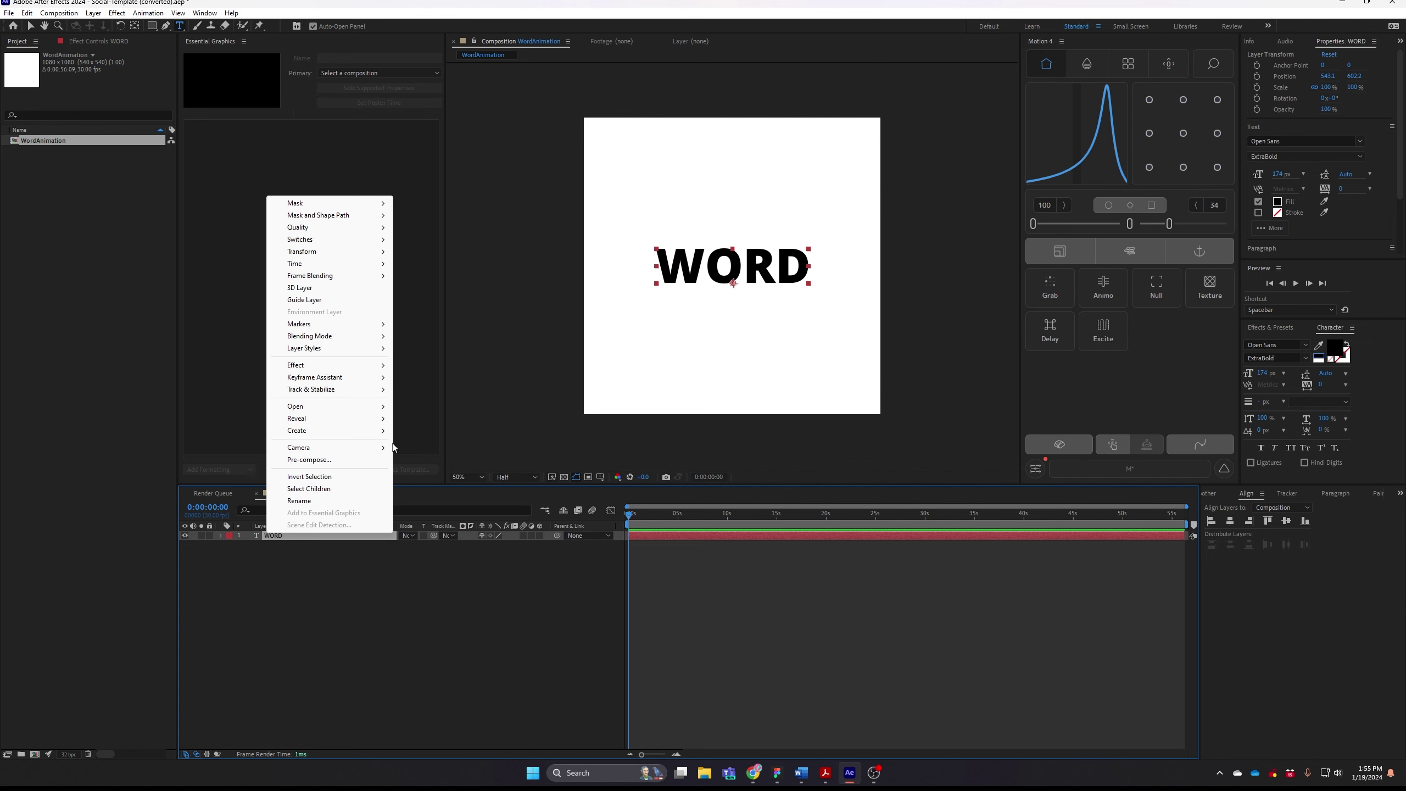
{"action": "left_click", "coordinate": [391, 460]}
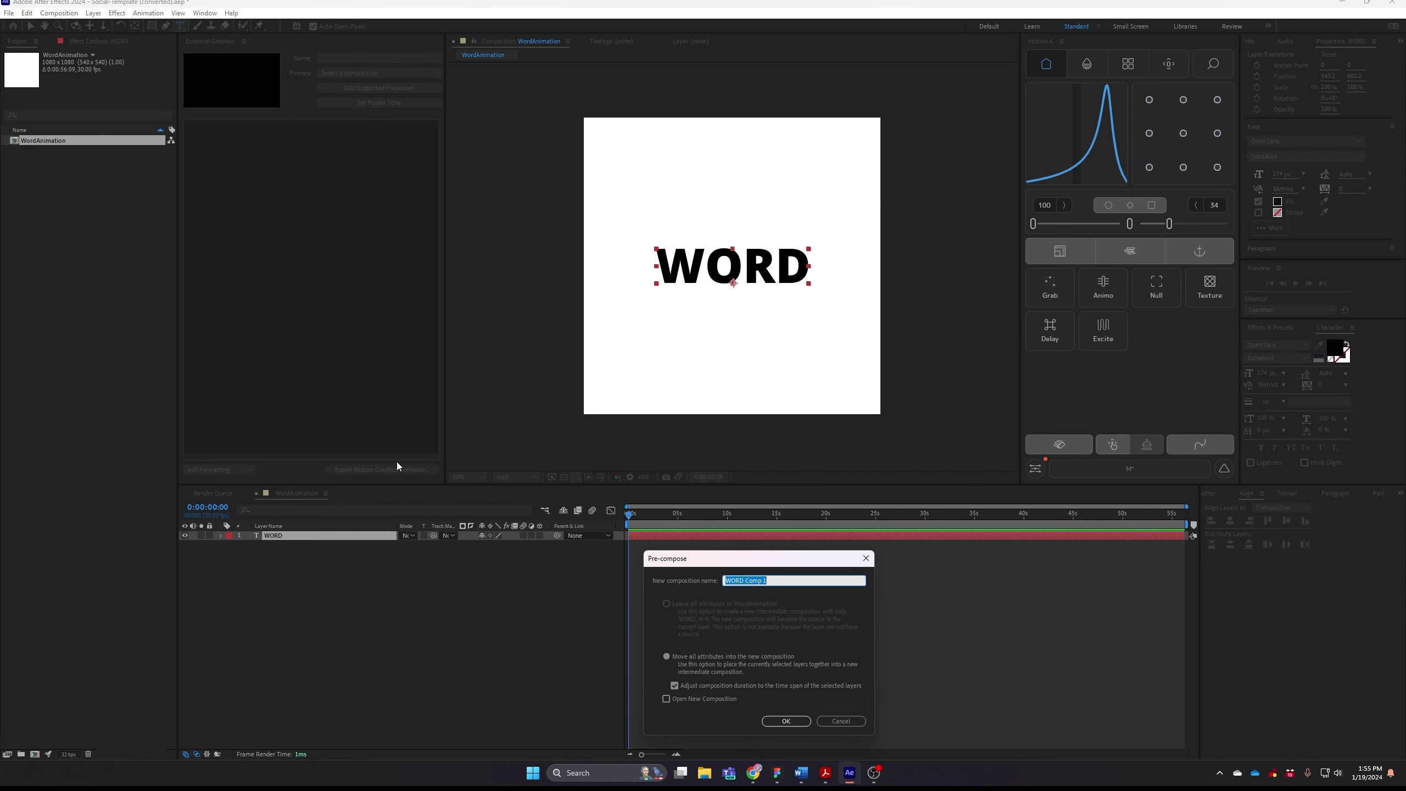
{"action": "type", "text": "WordSlice"}
{"action": "key", "text": "Return"}
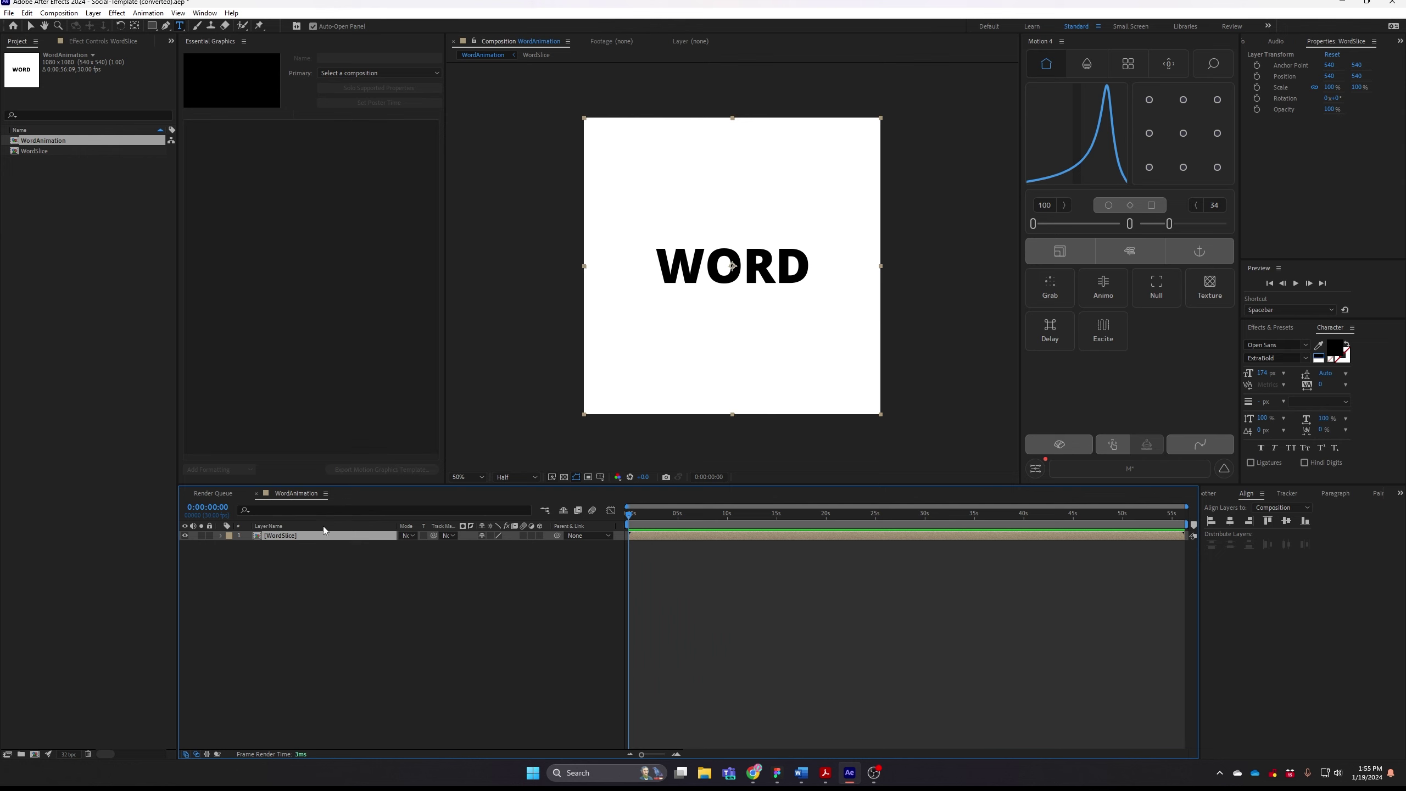
{"action": "double_click", "coordinate": [281, 536]}
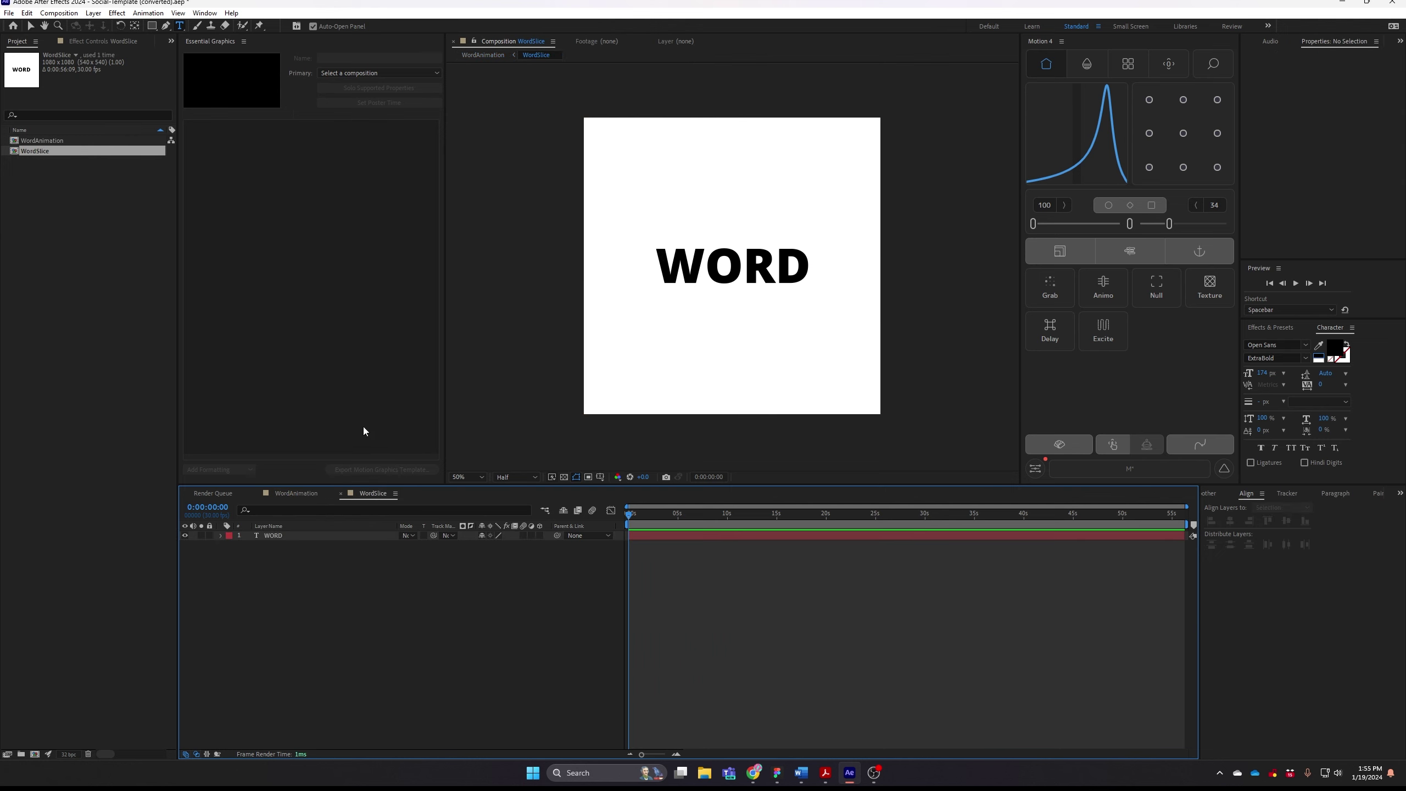
- Add a shape layer containing a rectangle path and a fill above the WORD text
{"action": "left_click", "coordinate": [92, 13]}
{"action": "mouse_move", "coordinate": [119, 26]}
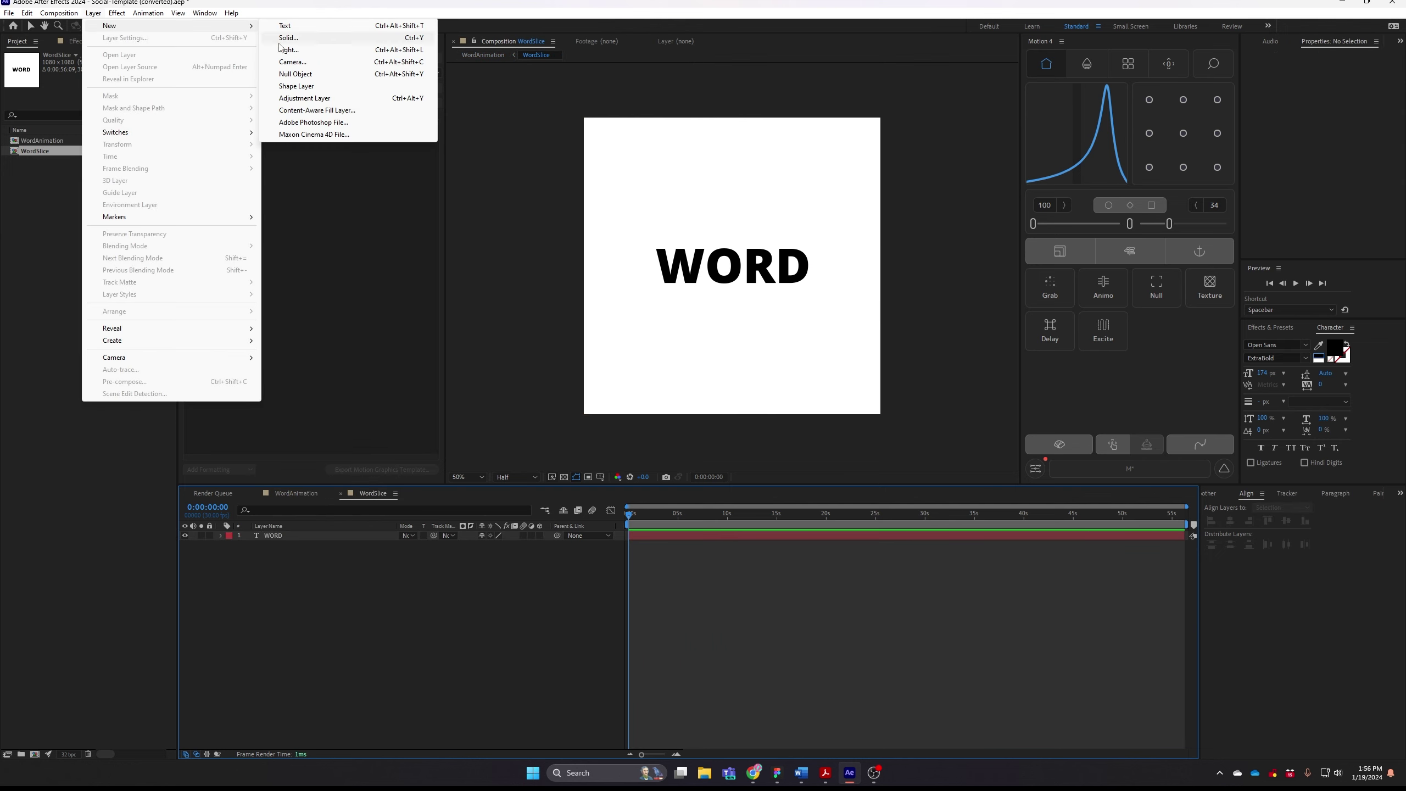
{"action": "left_click", "coordinate": [296, 86]}
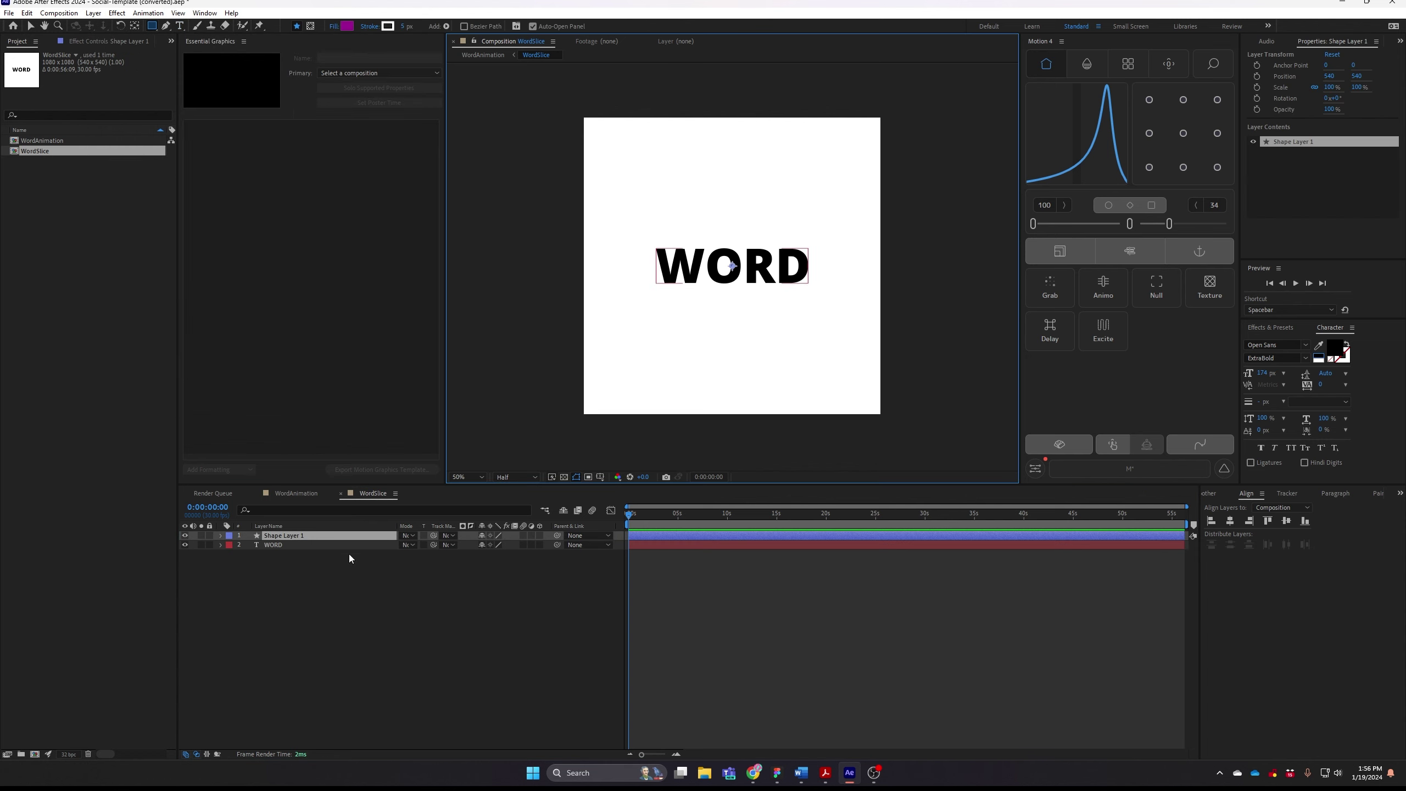
{"action": "left_click", "coordinate": [220, 534]}
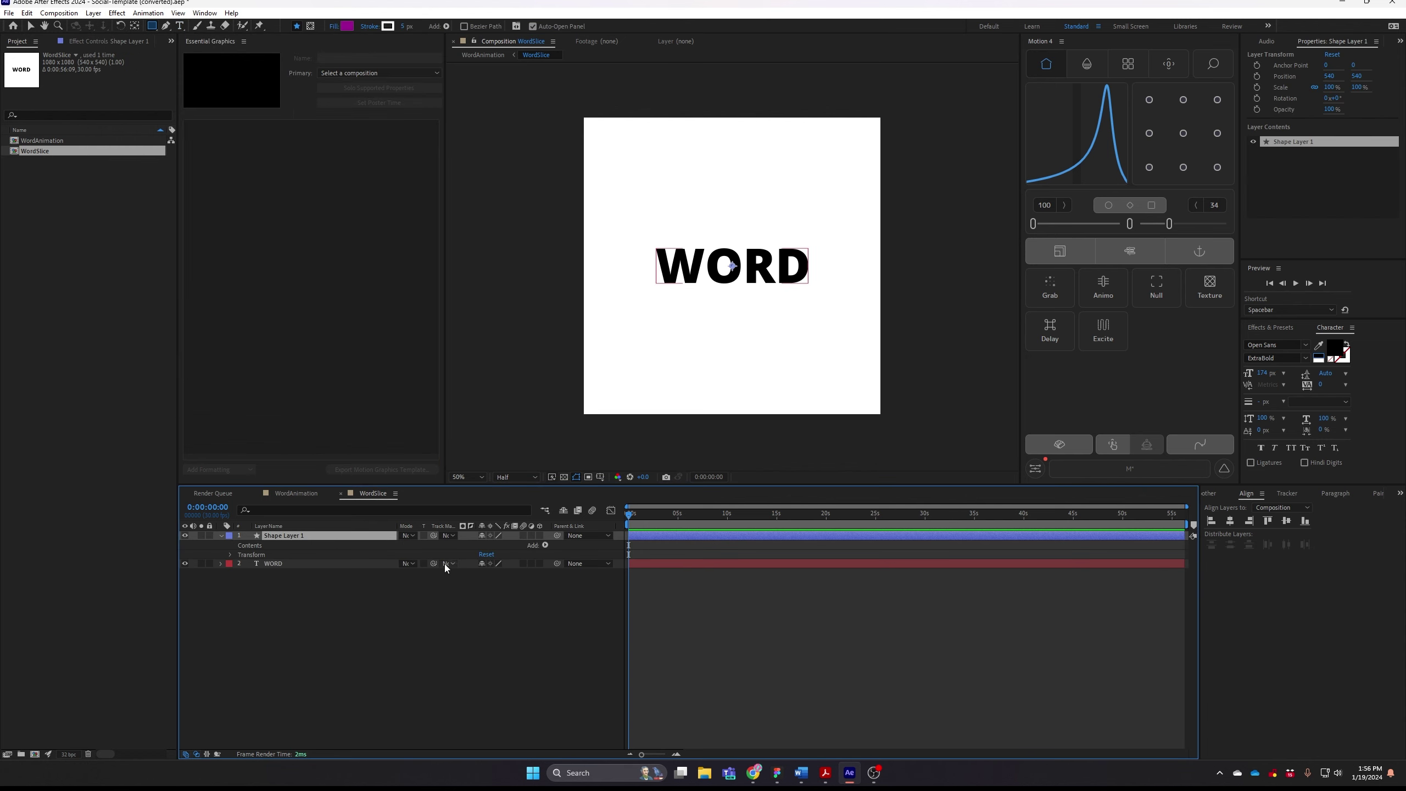
{"action": "left_click", "coordinate": [545, 545]}
{"action": "left_click", "coordinate": [573, 320]}
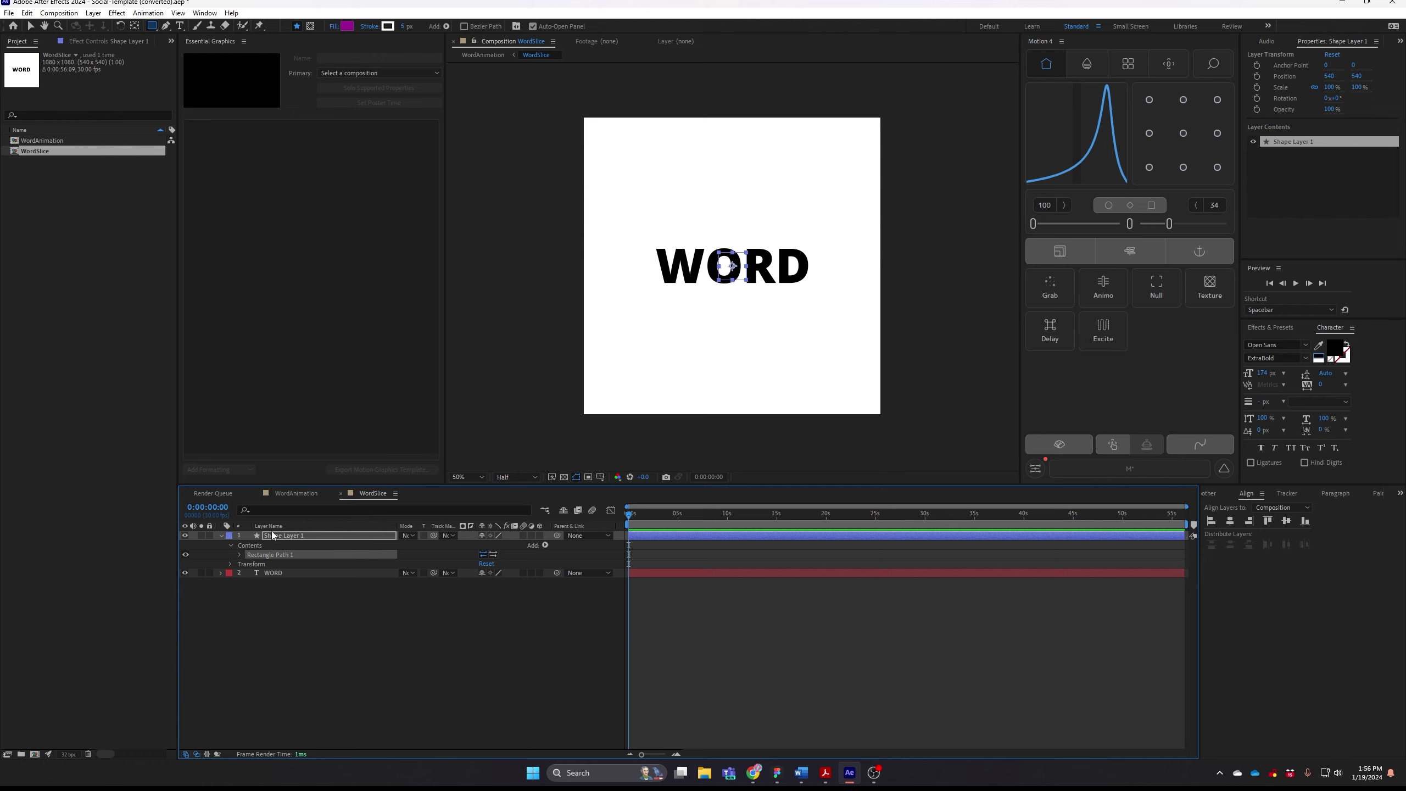
{"action": "left_click", "coordinate": [545, 544]}
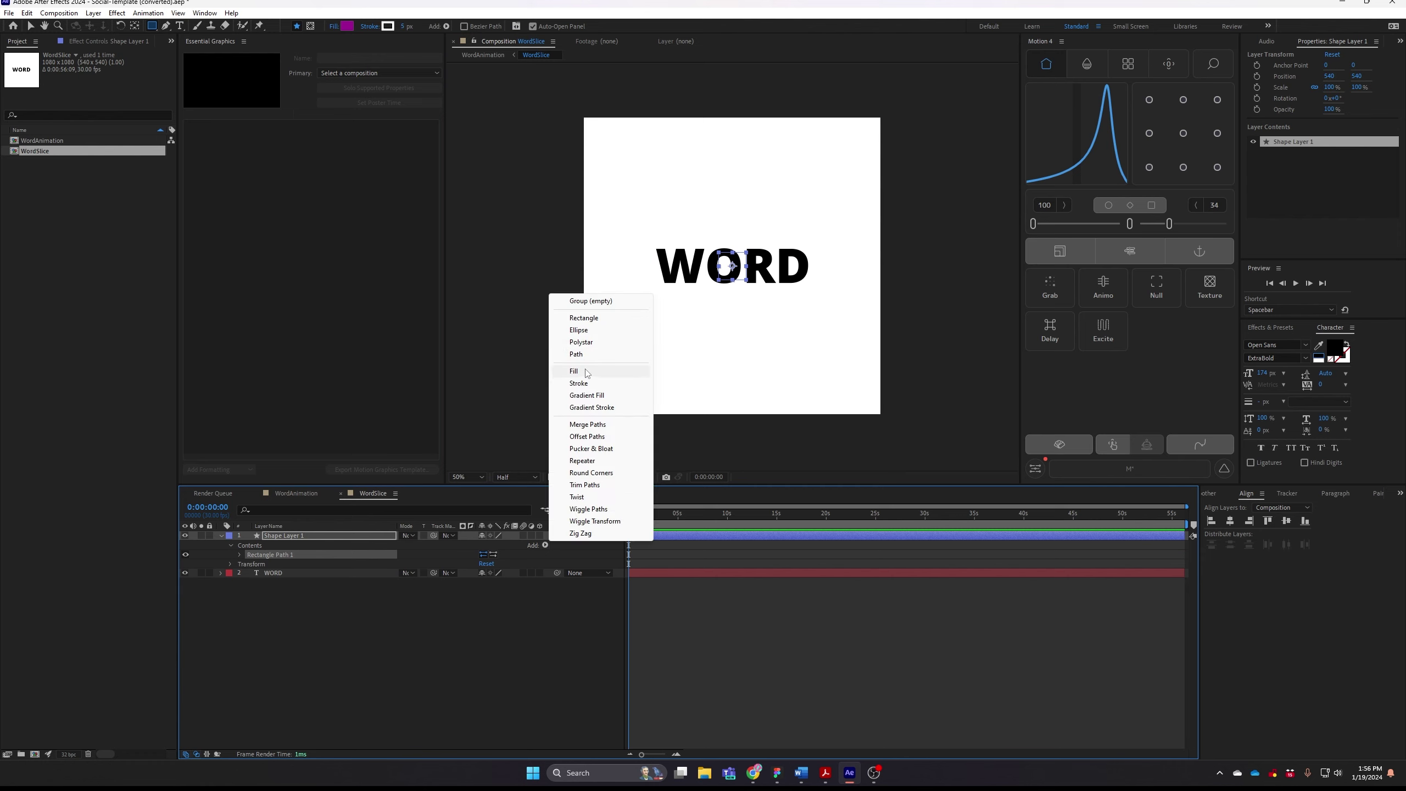
{"action": "left_click", "coordinate": [575, 373]}
- Set the rectangle path's width to 1080 with its size proportions unlinked, leaving the height independent
{"action": "left_click", "coordinate": [239, 554]}
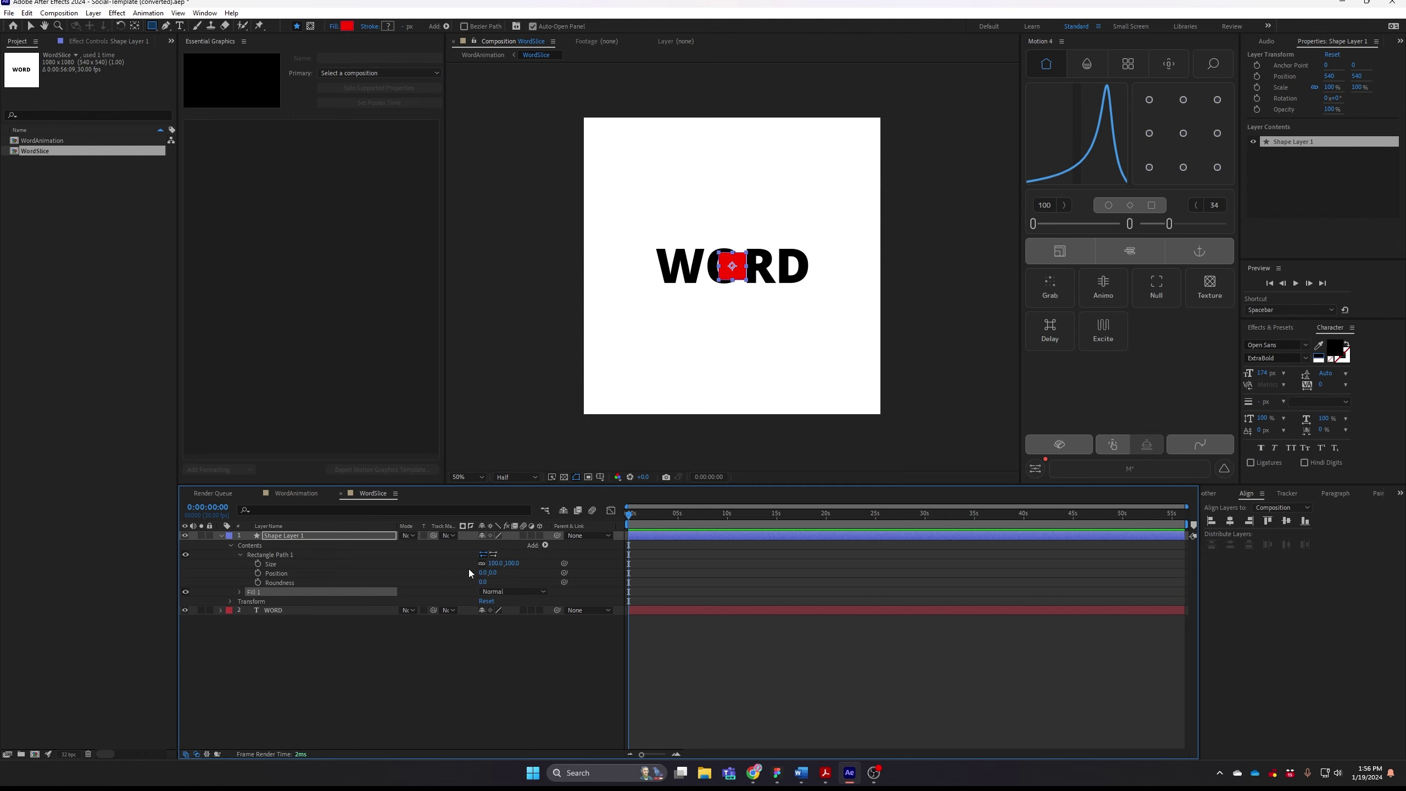
{"action": "left_click", "coordinate": [497, 564]}
{"action": "type", "text": "1080"}
{"action": "key", "text": "Return"}
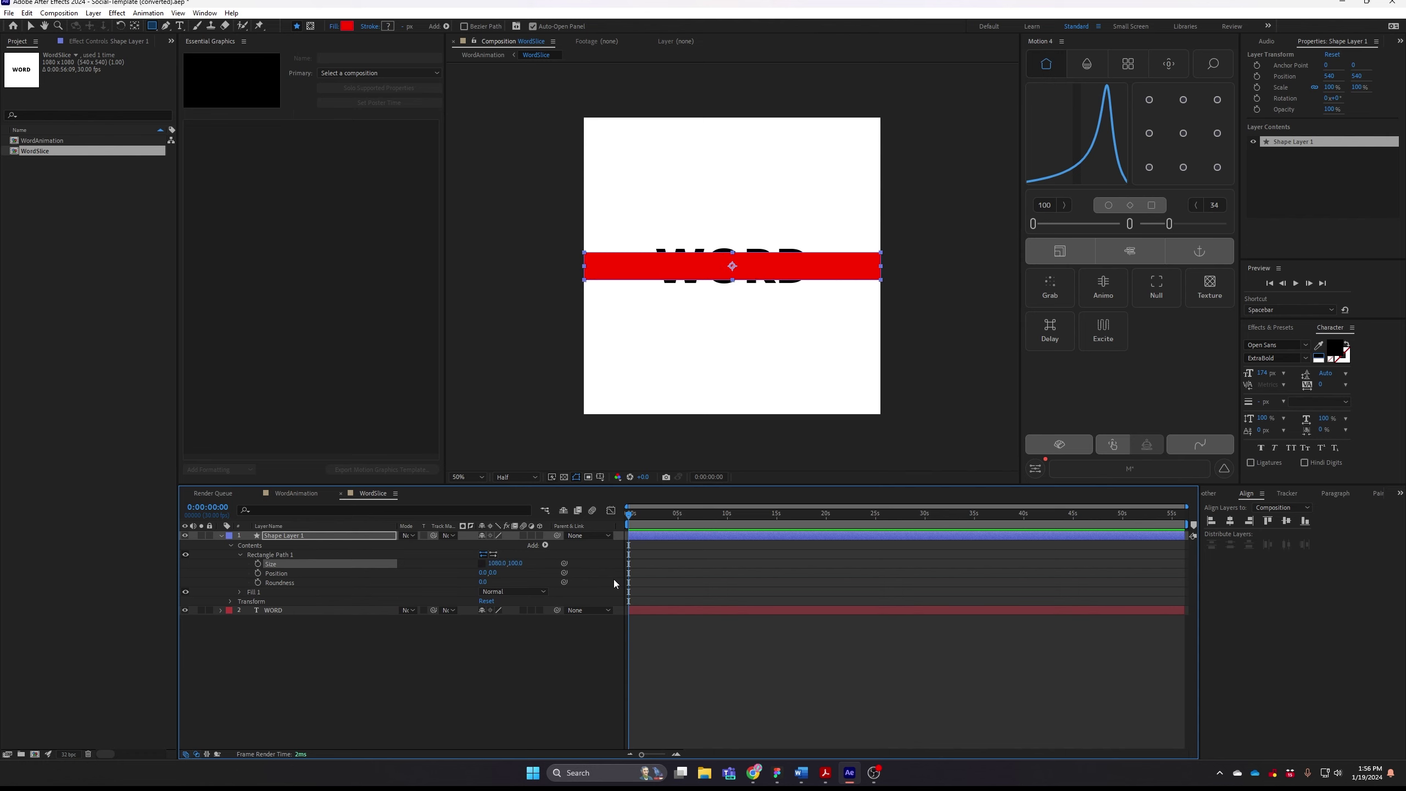
{"action": "left_click", "coordinate": [524, 576]}
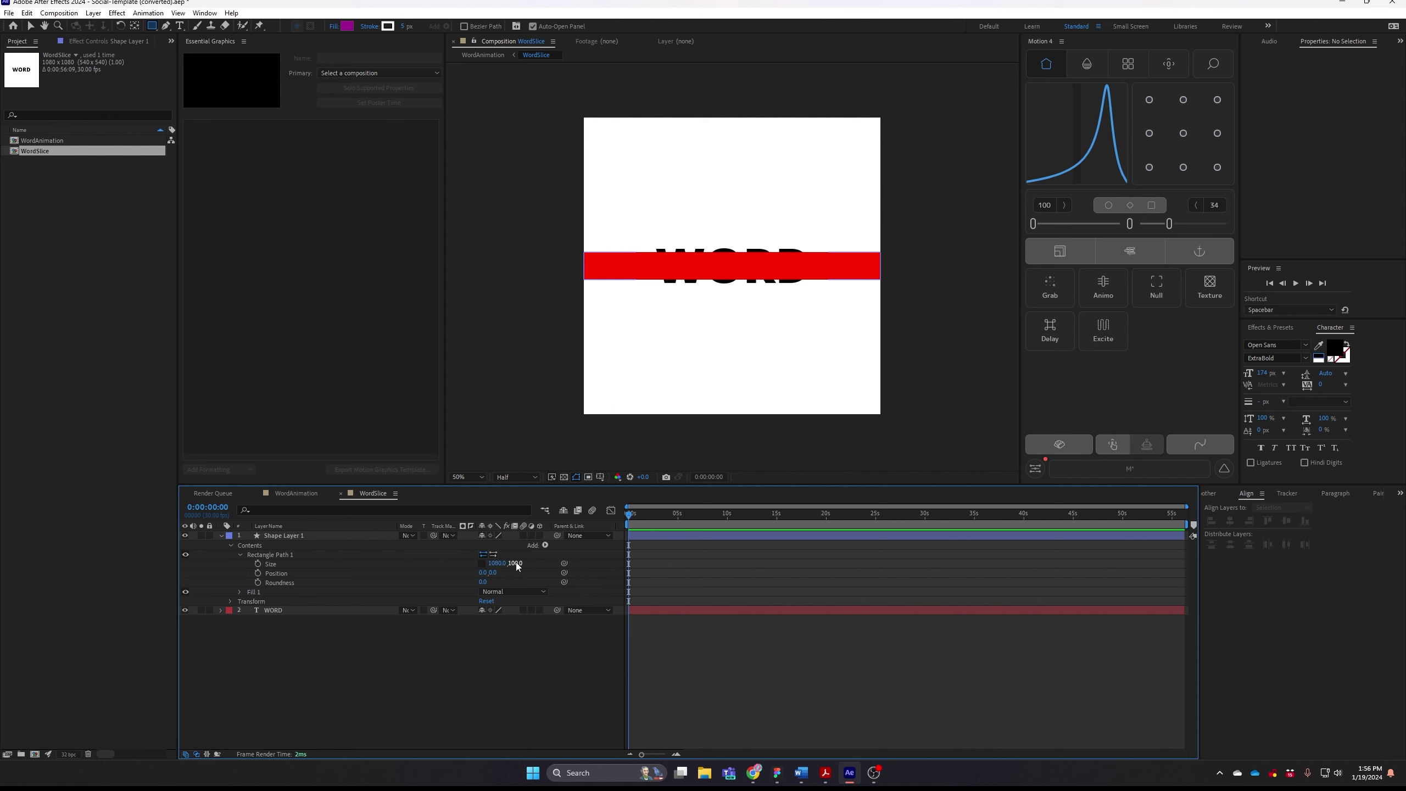
- Create a null object above the shape layer
{"action": "left_click", "coordinate": [295, 538]}
{"action": "left_click", "coordinate": [92, 12]}
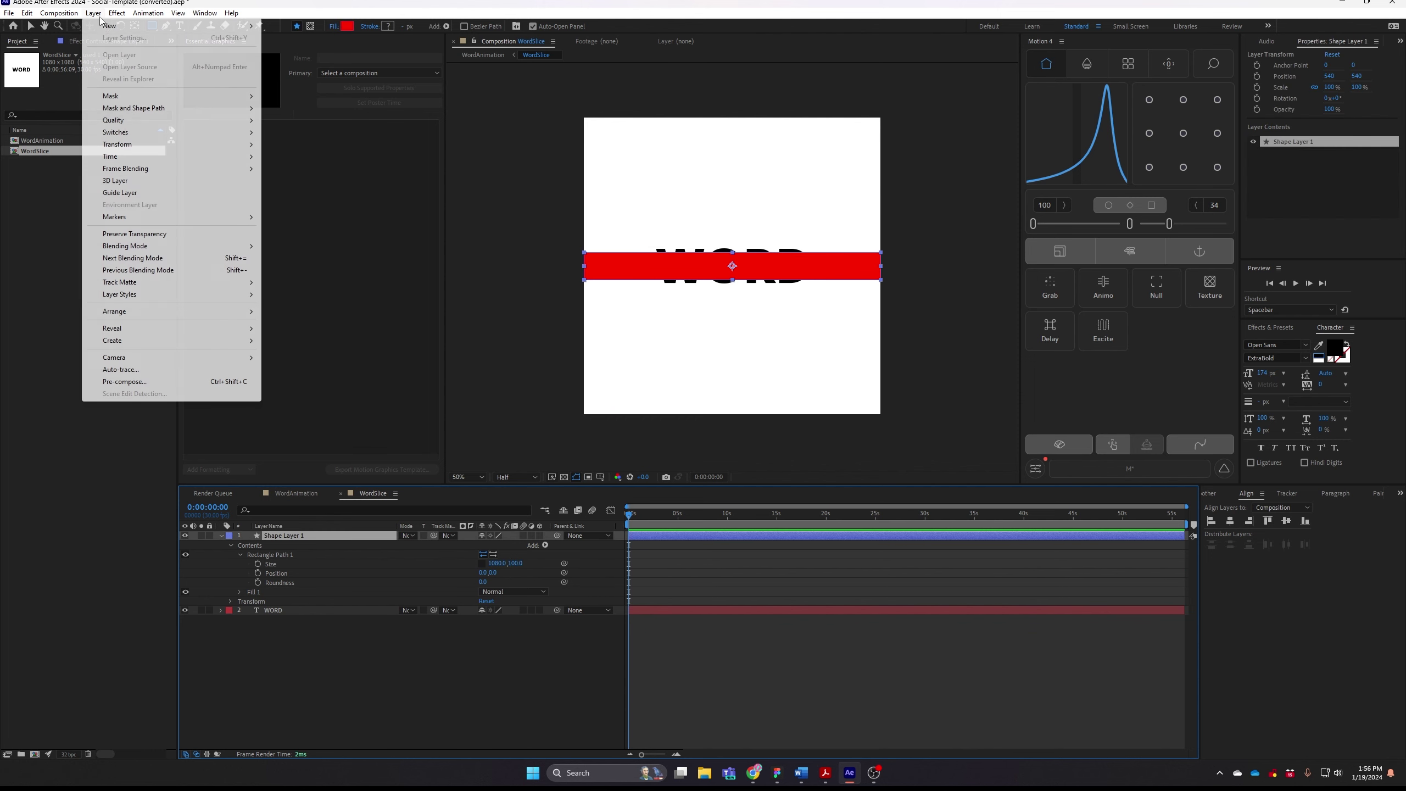
{"action": "mouse_move", "coordinate": [108, 28]}
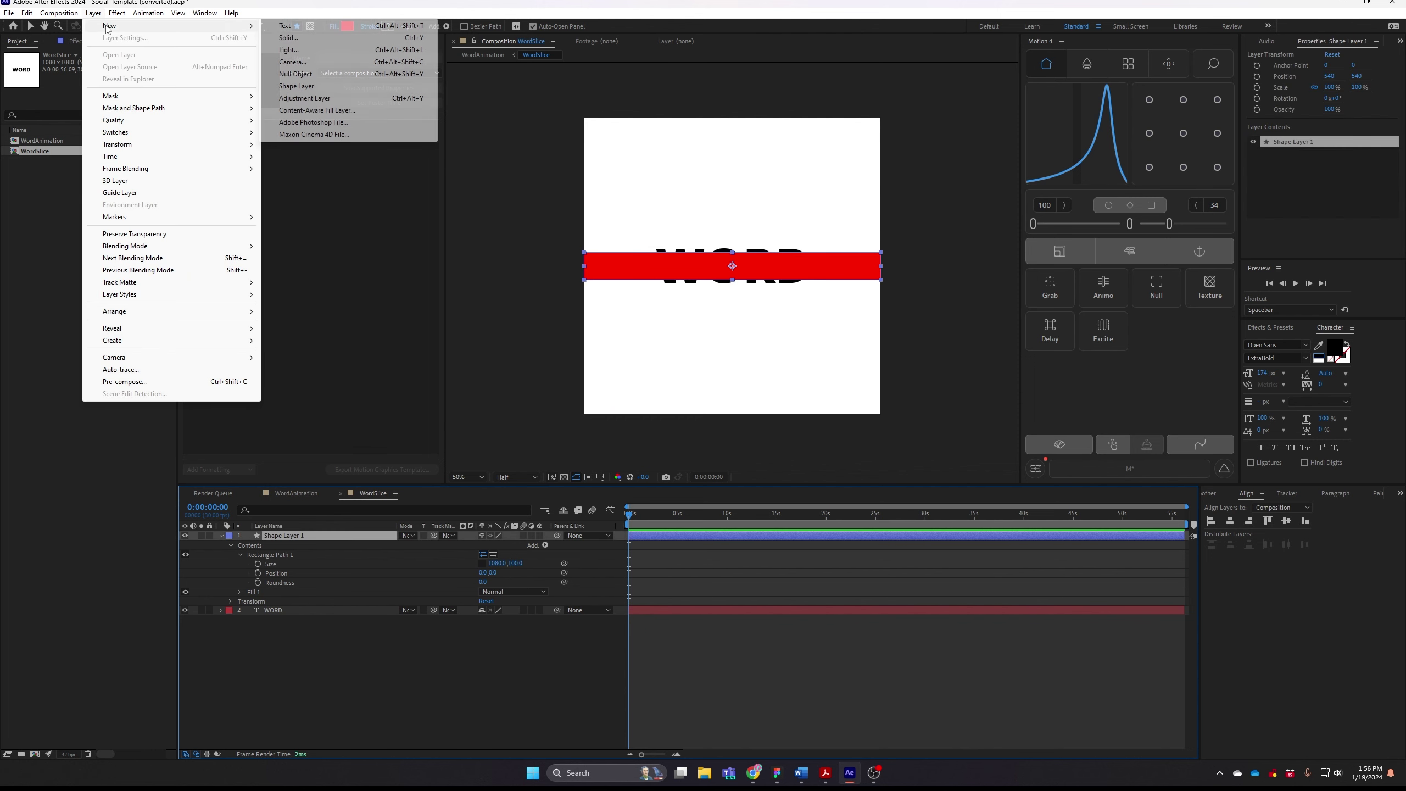
{"action": "left_click", "coordinate": [359, 74]}
- Apply a Slider Control effect to the null object and rename the effect SliceHeight
{"action": "key", "text": "ctrl+space"}
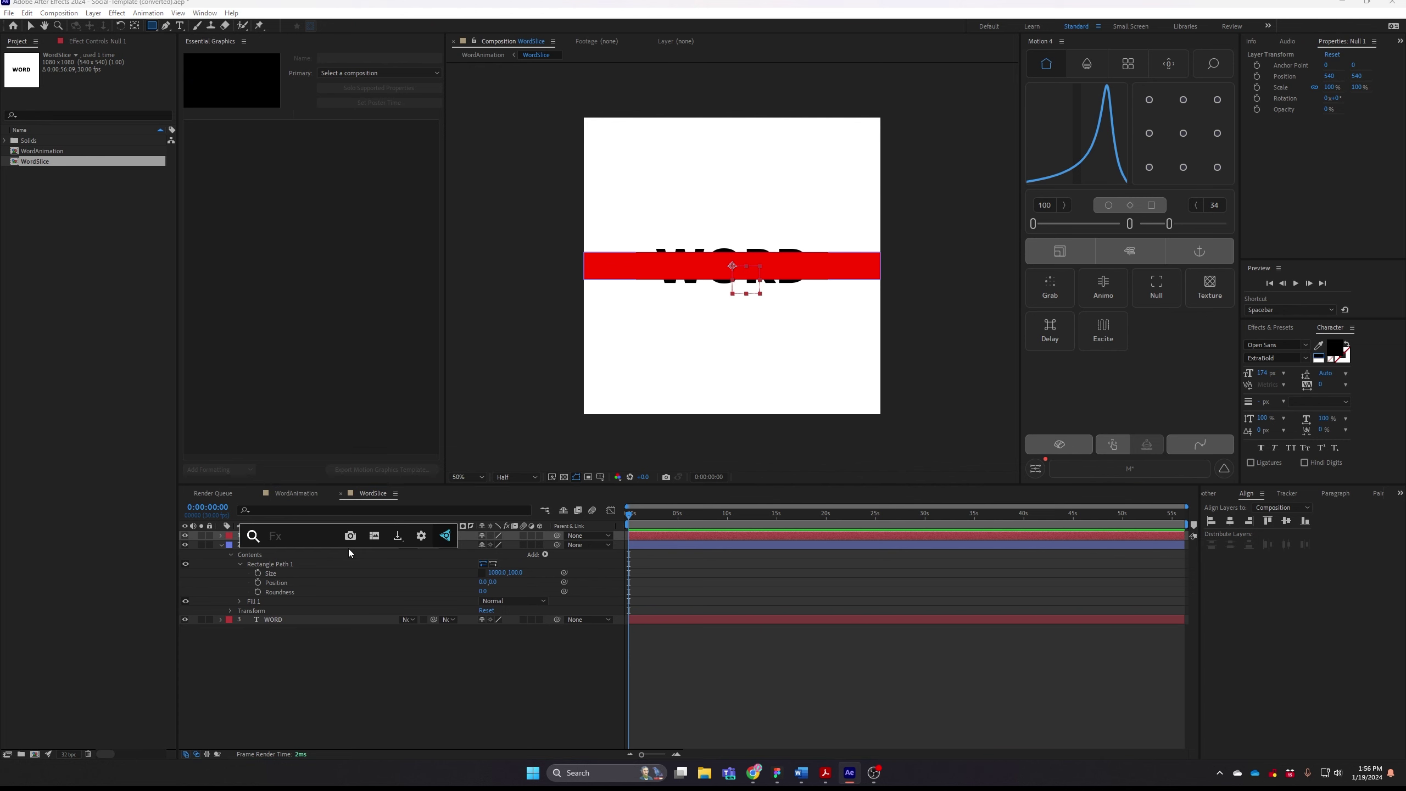
{"action": "type", "text": "slider"}
{"action": "key", "text": "Return"}
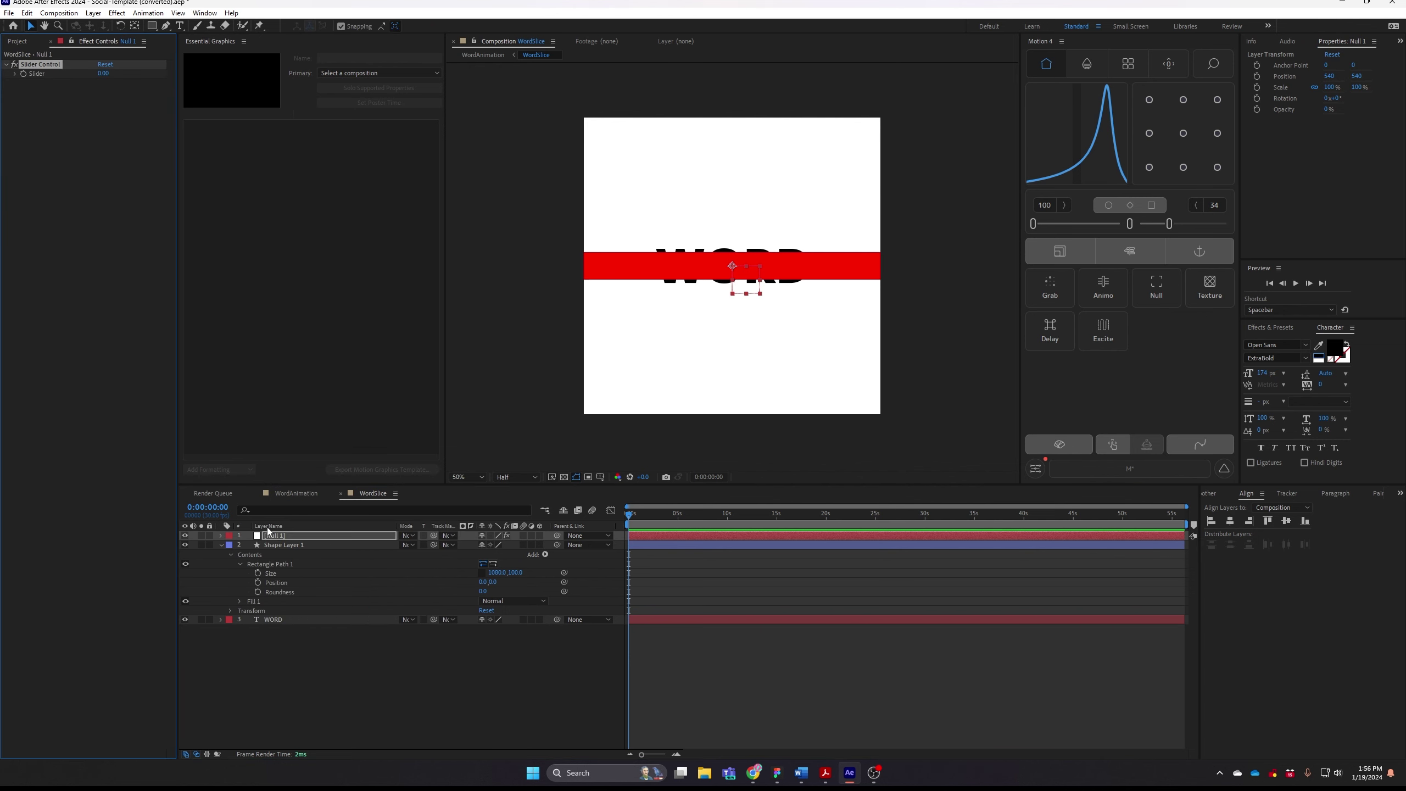
{"action": "key", "text": "Return"}
{"action": "type", "text": "S"}
{"action": "type", "text": "liceHeu"}
{"action": "type", "text": "ght"}
{"action": "key", "text": "Return"}
- Add a Size expression to the rectangle that uses value[0] for width and links height to the null's SliceHeight slider
{"action": "left_click", "coordinate": [258, 573], "text": "alt"}
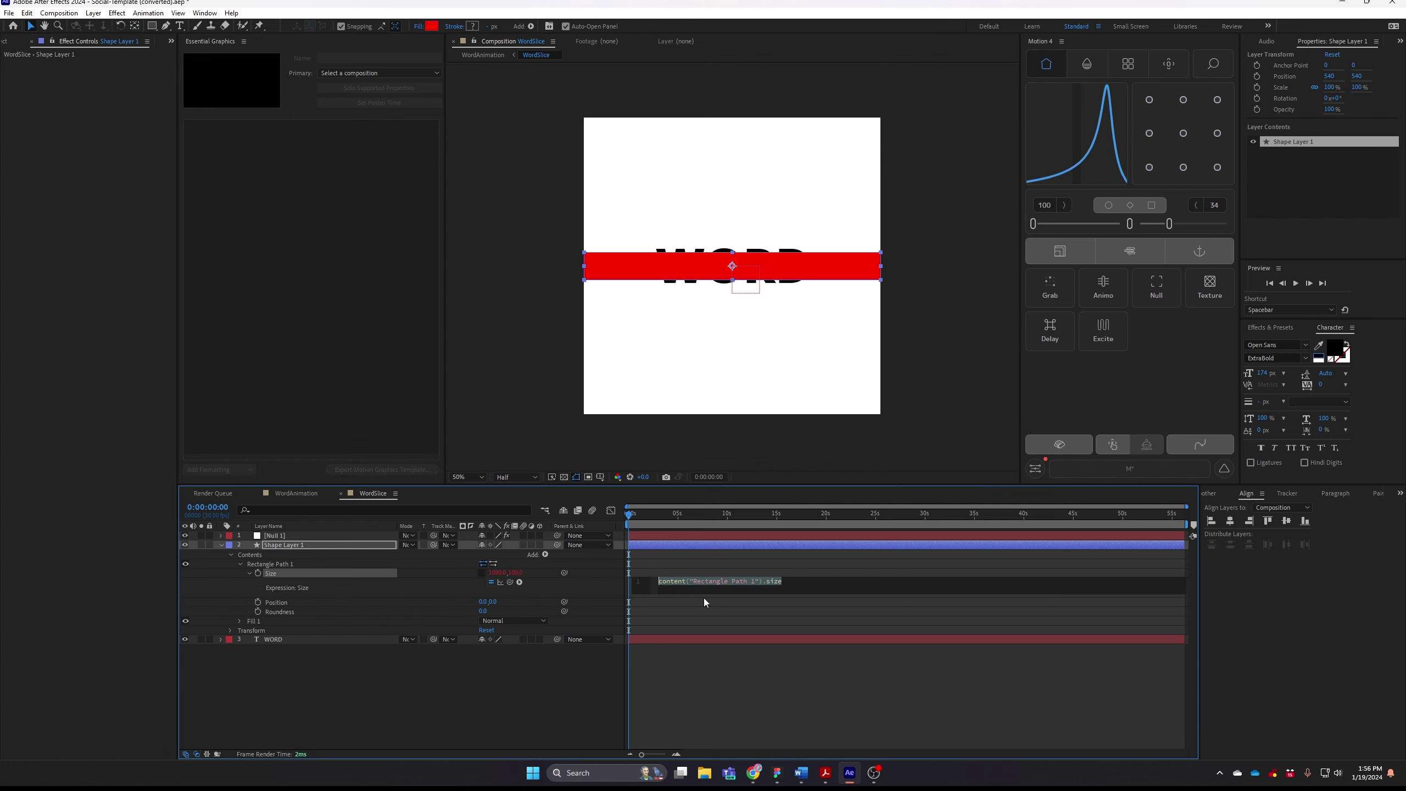
{"action": "type", "text": "[value[0],"}
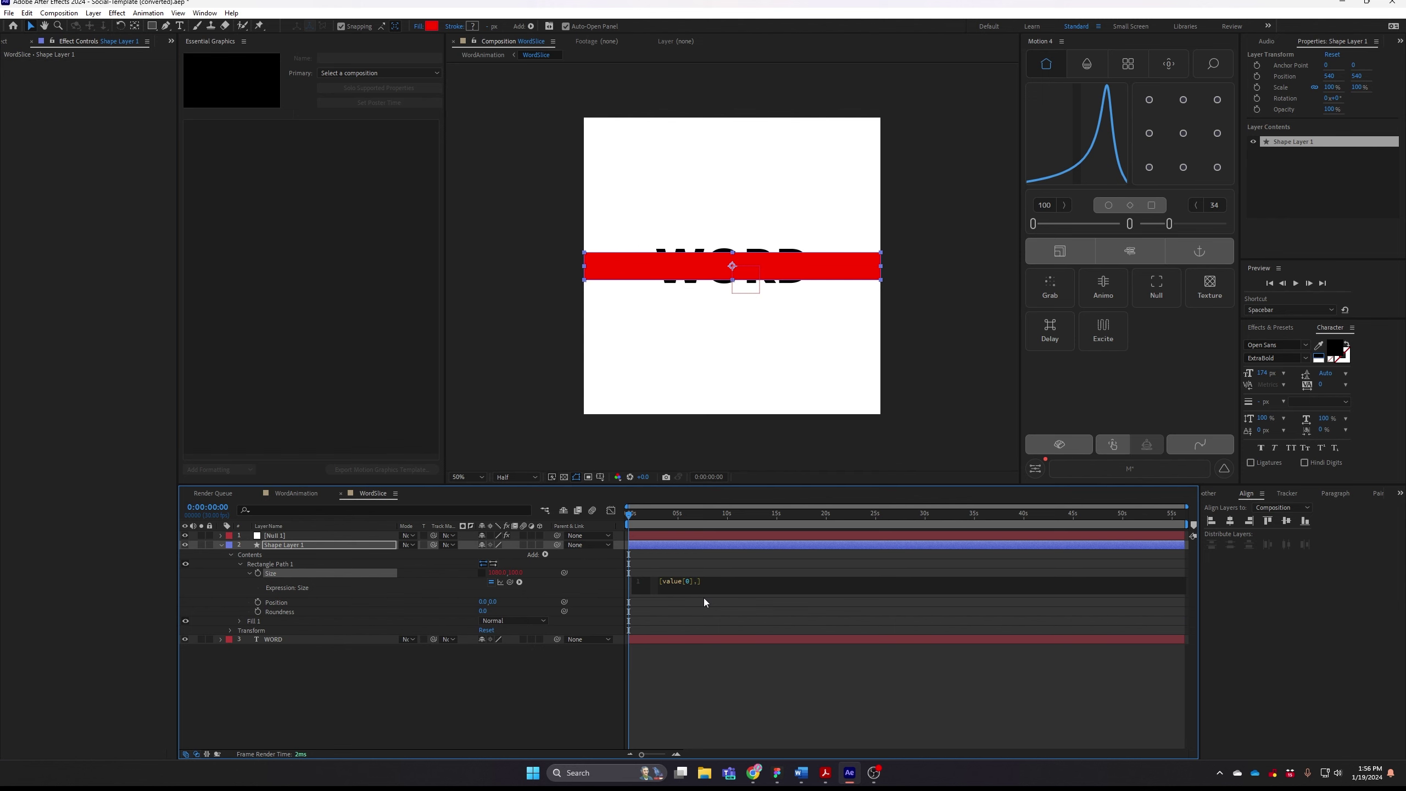
{"action": "left_click", "coordinate": [324, 534]}
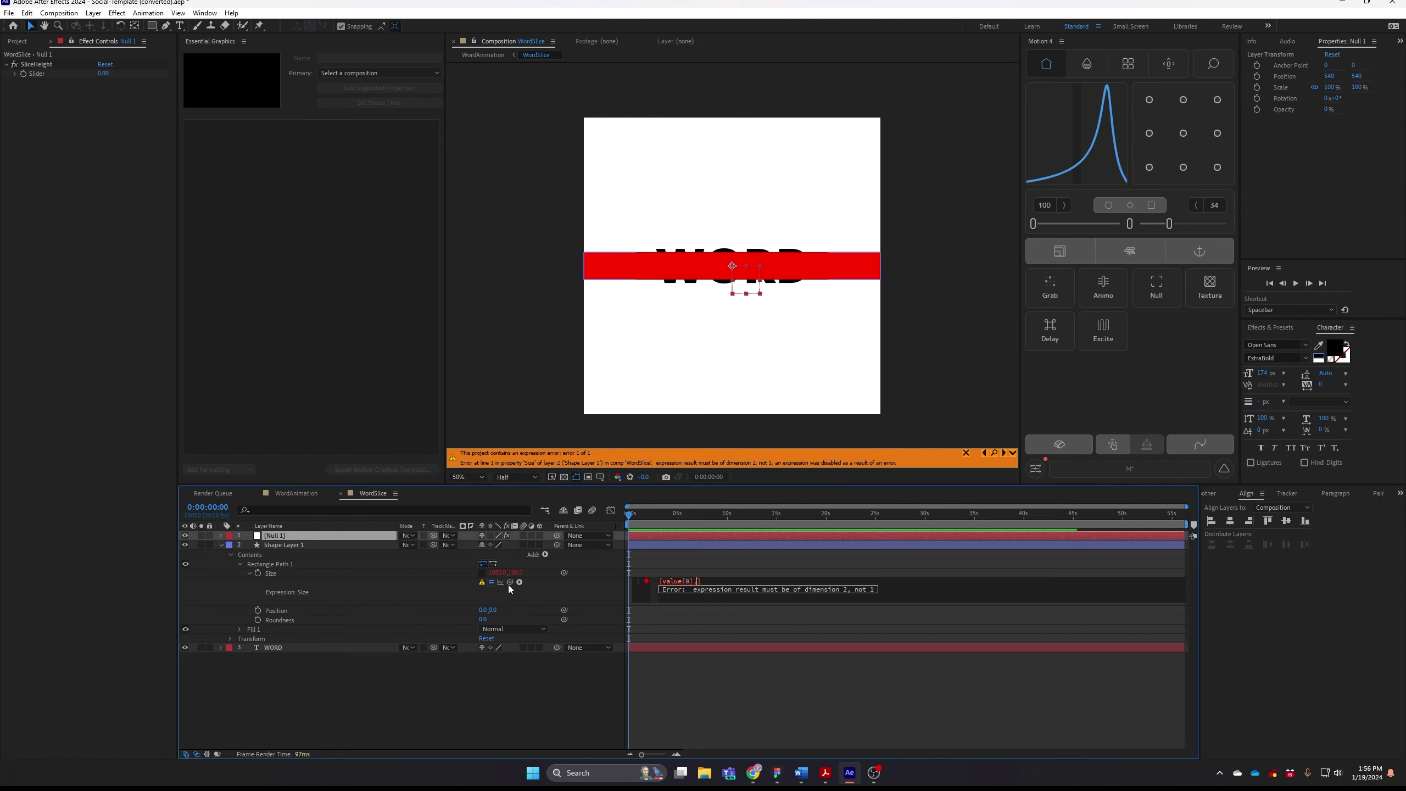
{"action": "left_click_drag", "start_coordinate": [510, 581], "coordinate": [55, 73]}
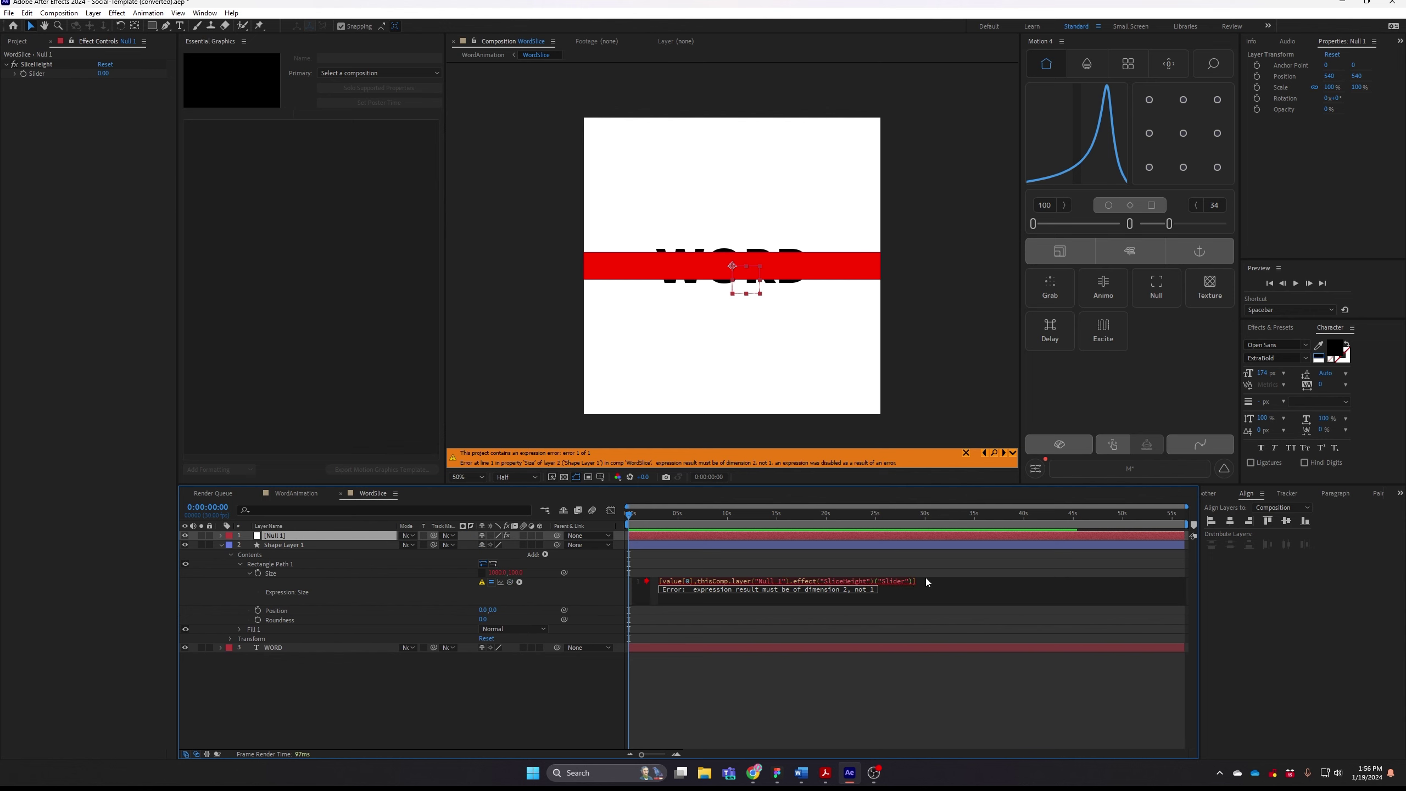
{"action": "left_click", "coordinate": [865, 552]}
- Rename the null object layer Controls
{"action": "left_click", "coordinate": [276, 534]}
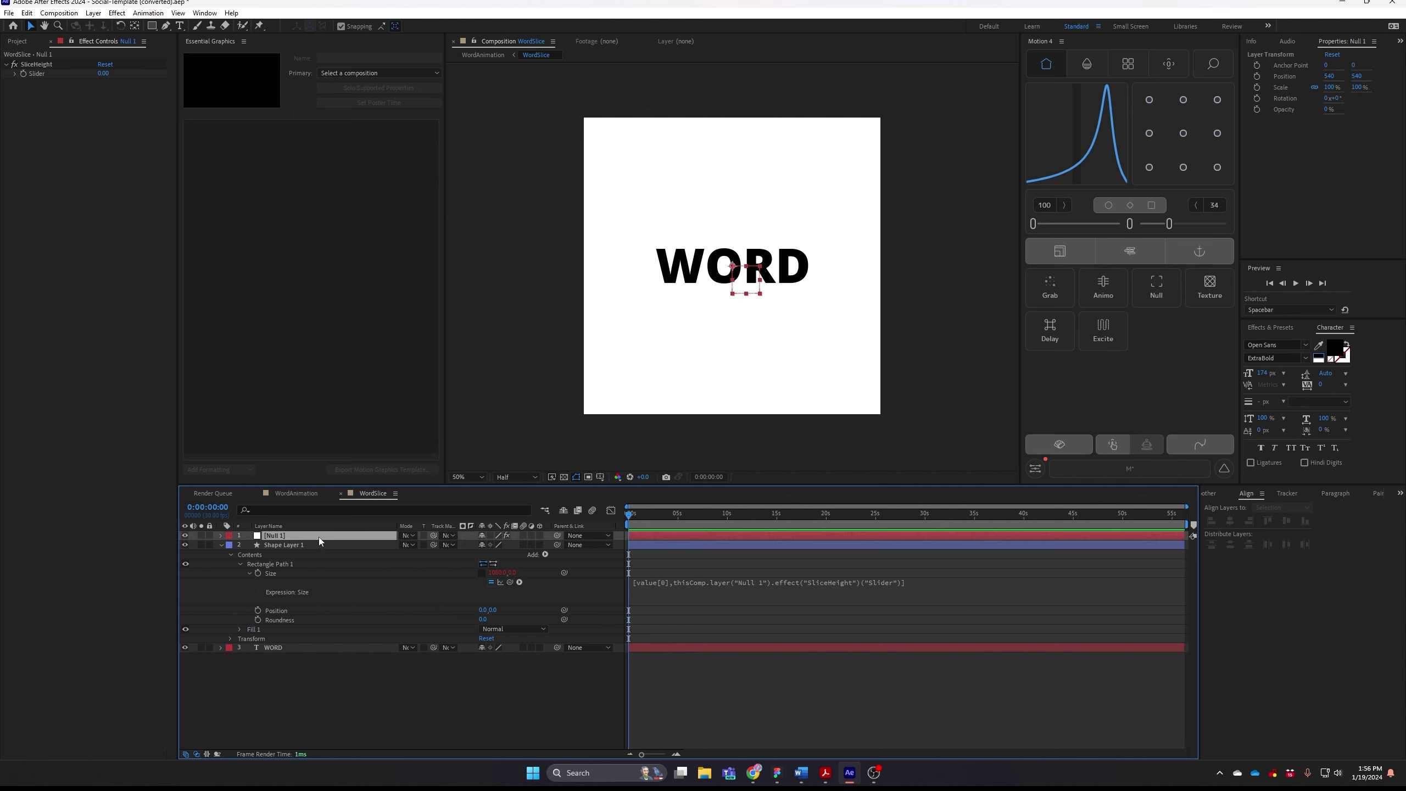
{"action": "key", "text": "Return"}
{"action": "type", "text": "Co"}
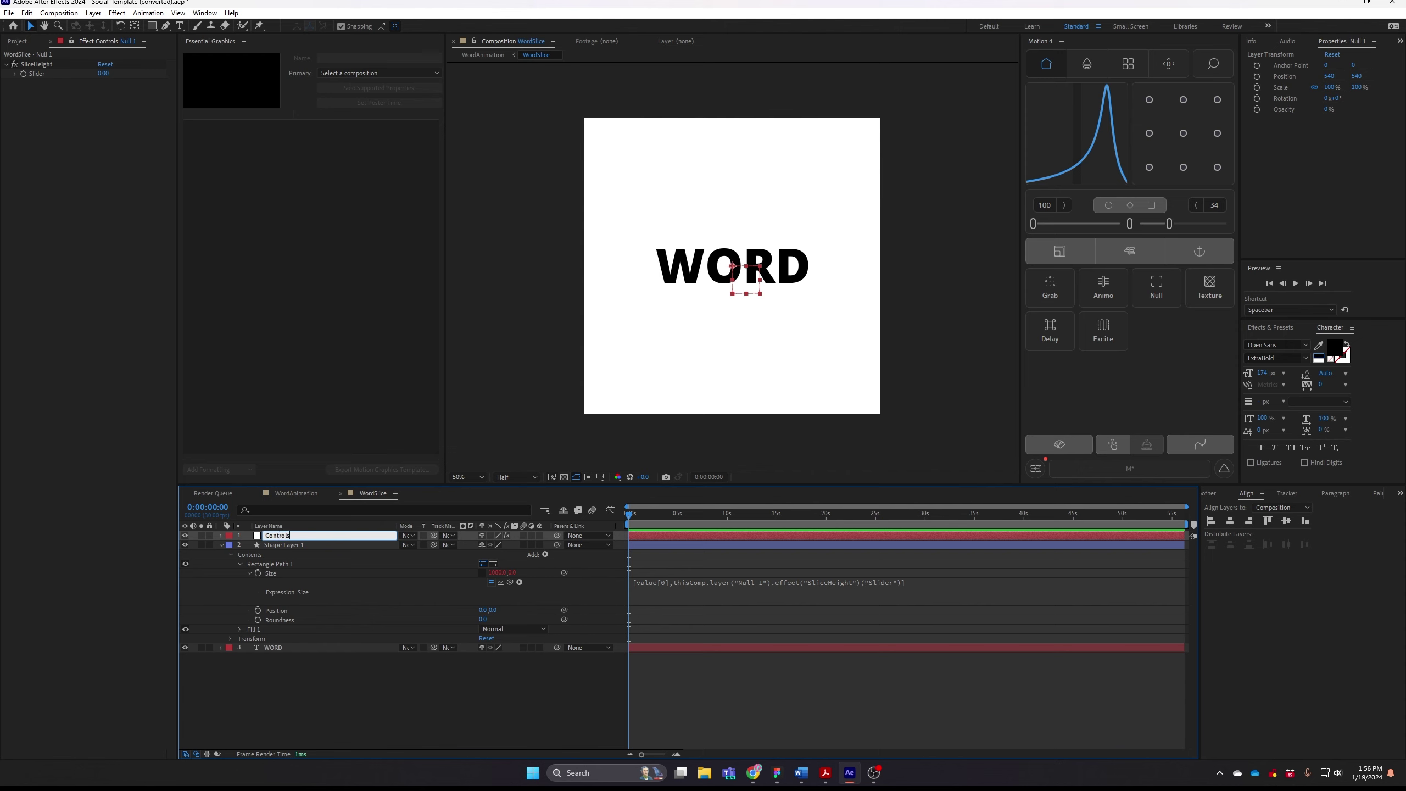
{"action": "type", "text": "ntrols"}
{"action": "key", "text": "Return"}
- Set the SliceHeight slider on the Controls layer to 30
{"action": "left_click", "coordinate": [813, 561]}
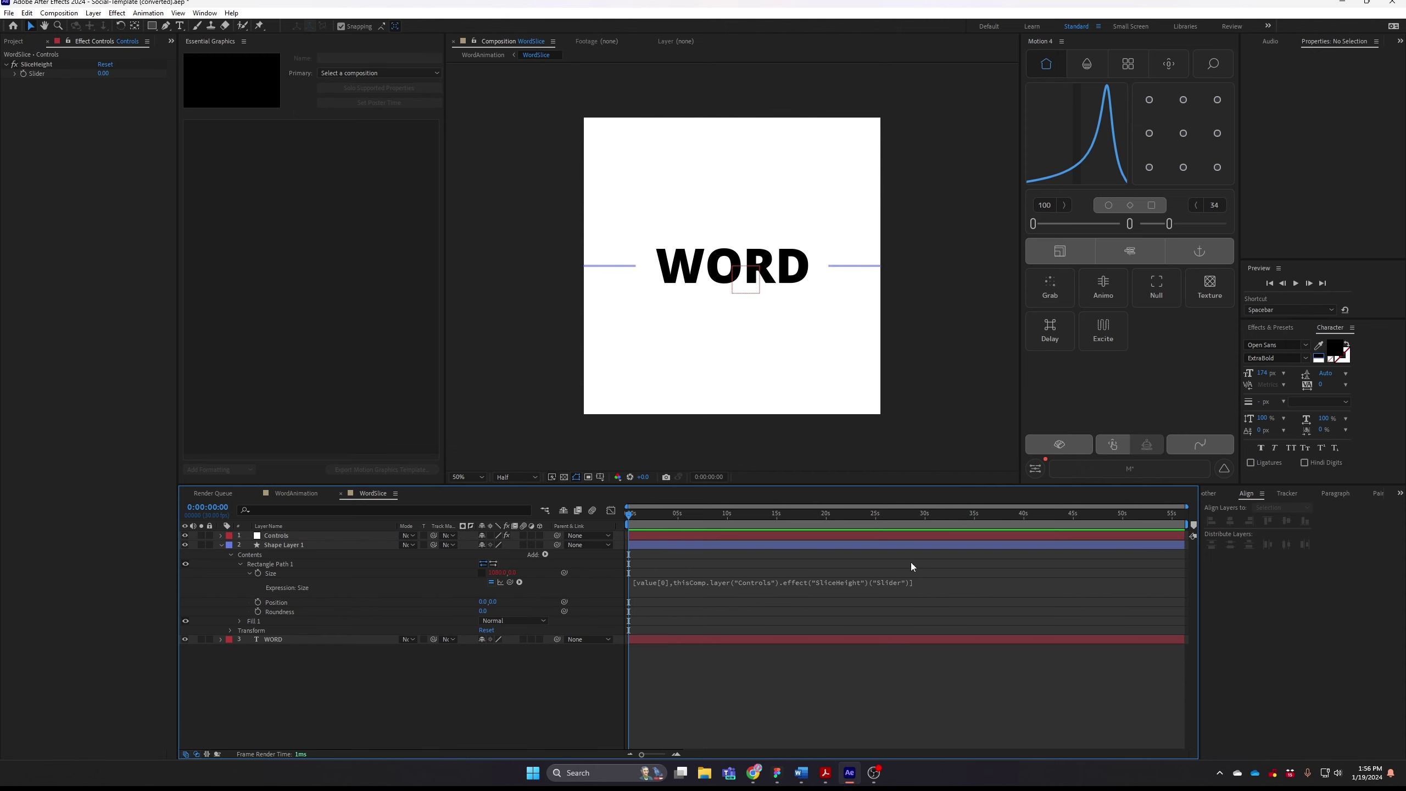
{"action": "left_click", "coordinate": [37, 65]}
{"action": "left_click_drag", "start_coordinate": [103, 73], "coordinate": [193, 147]}
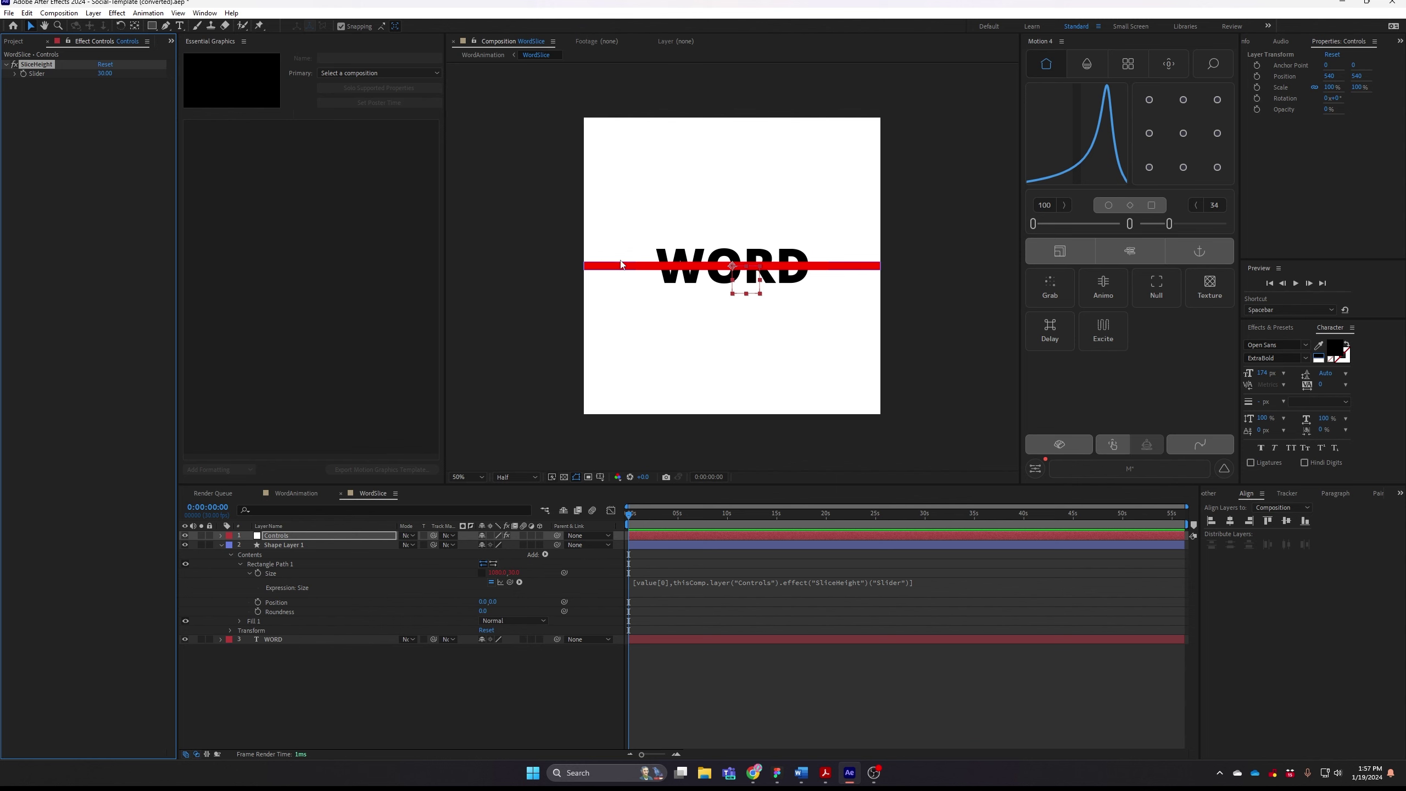
- Align the top edges of Shape Layer 1 and the WORD text layer, relative to the selection
{"action": "left_click", "coordinate": [285, 545]}
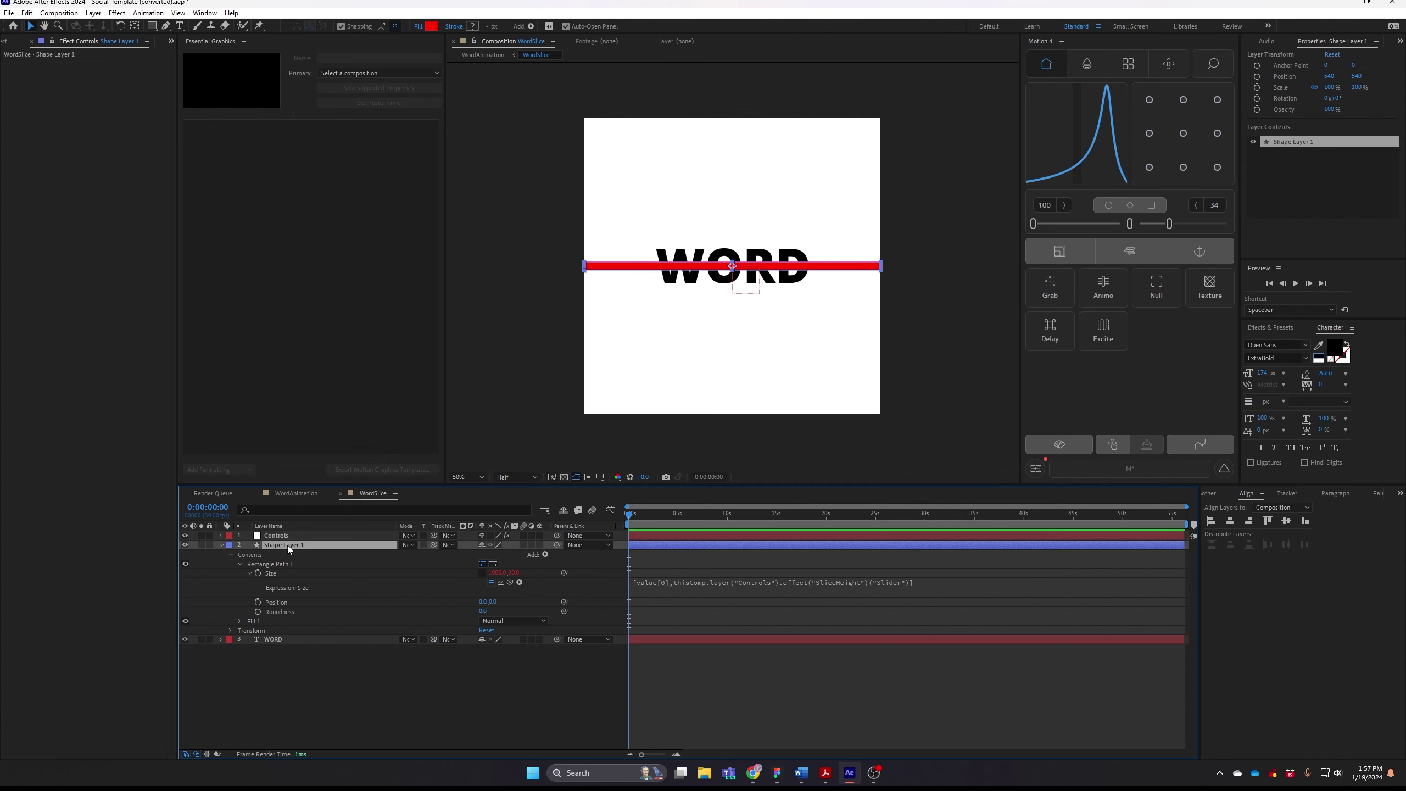
{"action": "left_click", "coordinate": [526, 639], "text": "ctrl"}
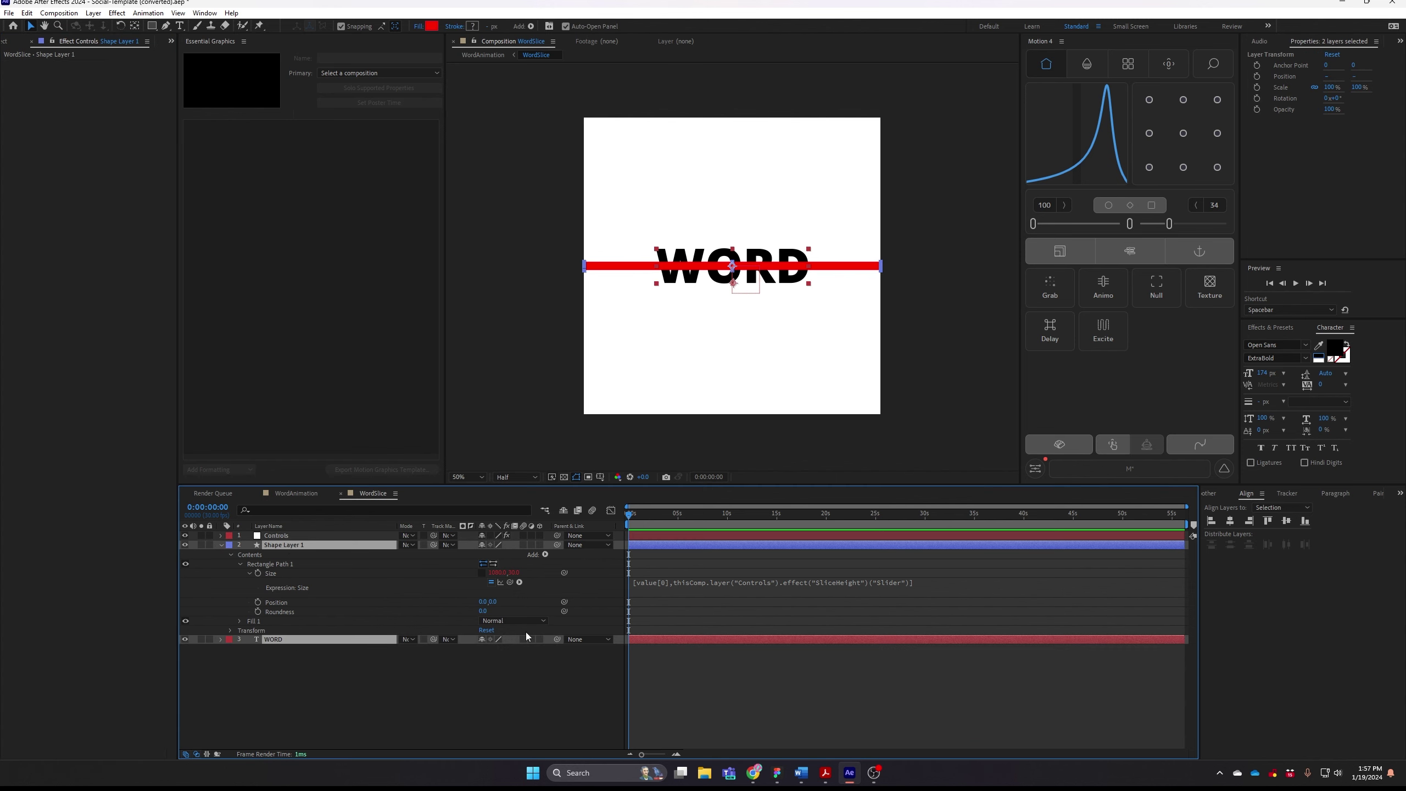
{"action": "left_click", "coordinate": [1274, 526]}
{"action": "left_click", "coordinate": [722, 697]}
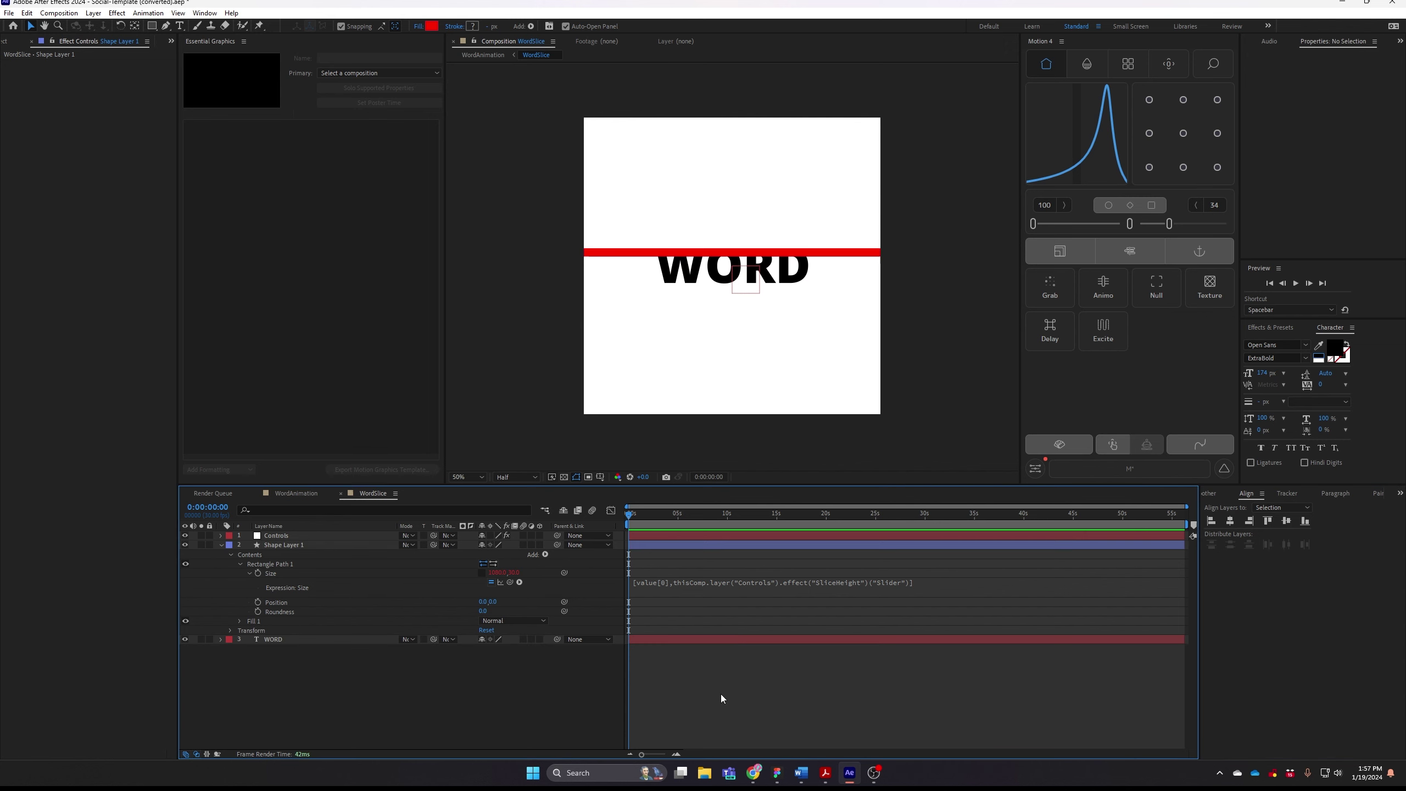
- Test the rectangle's growth by raising the SliceHeight slider on the Controls layer, and restore the slider to 30
{"action": "left_click", "coordinate": [302, 546]}
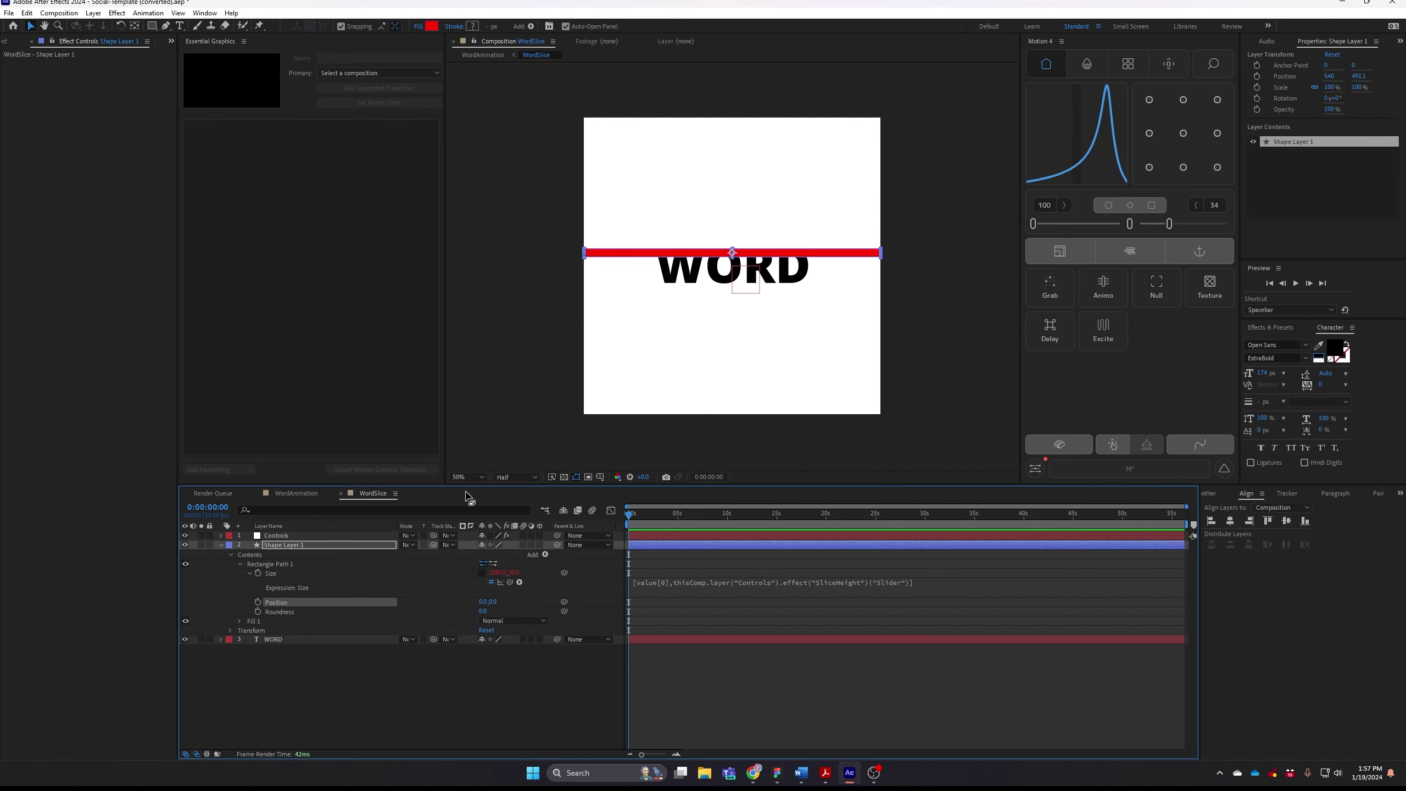
{"action": "left_click", "coordinate": [287, 536]}
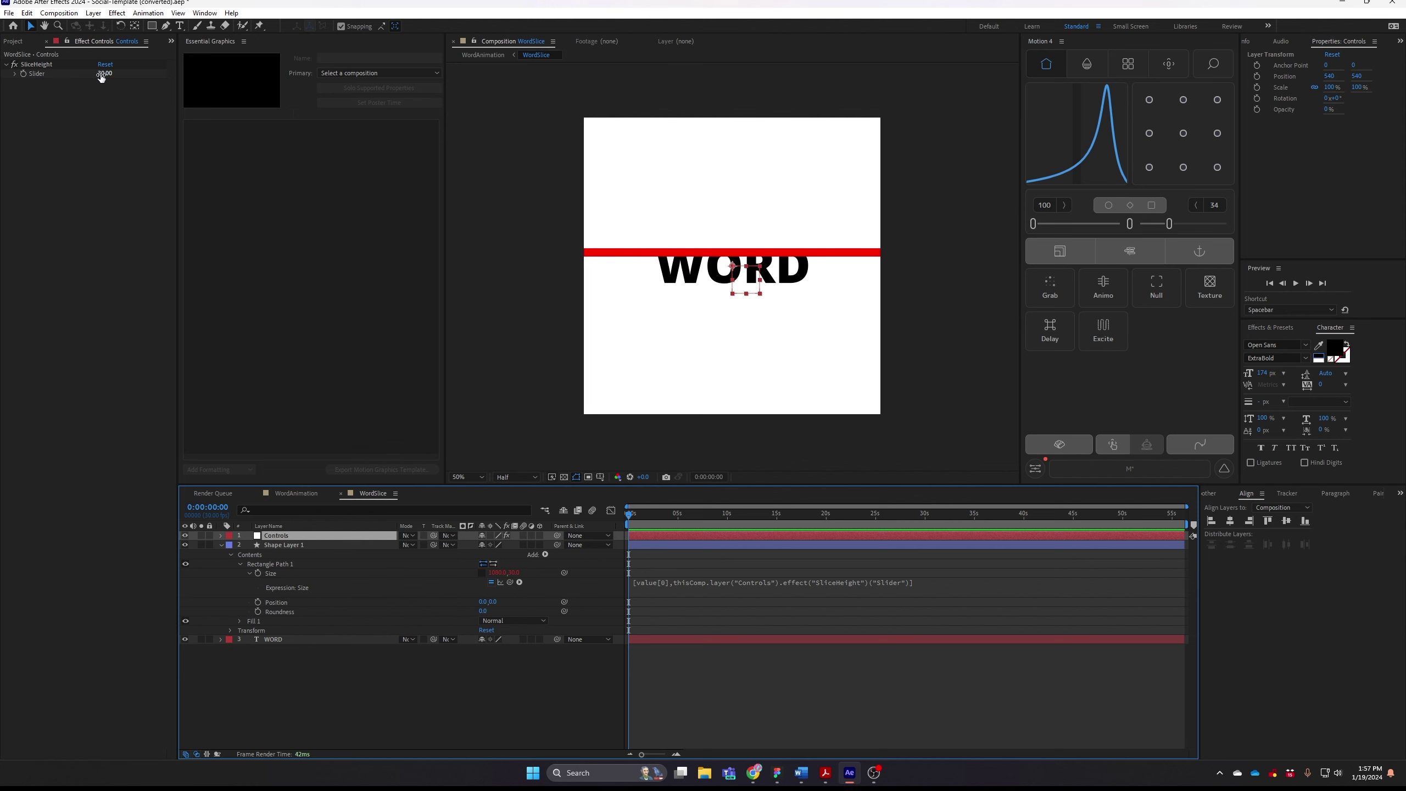
{"action": "left_click_drag", "start_coordinate": [104, 73], "coordinate": [144, 89]}
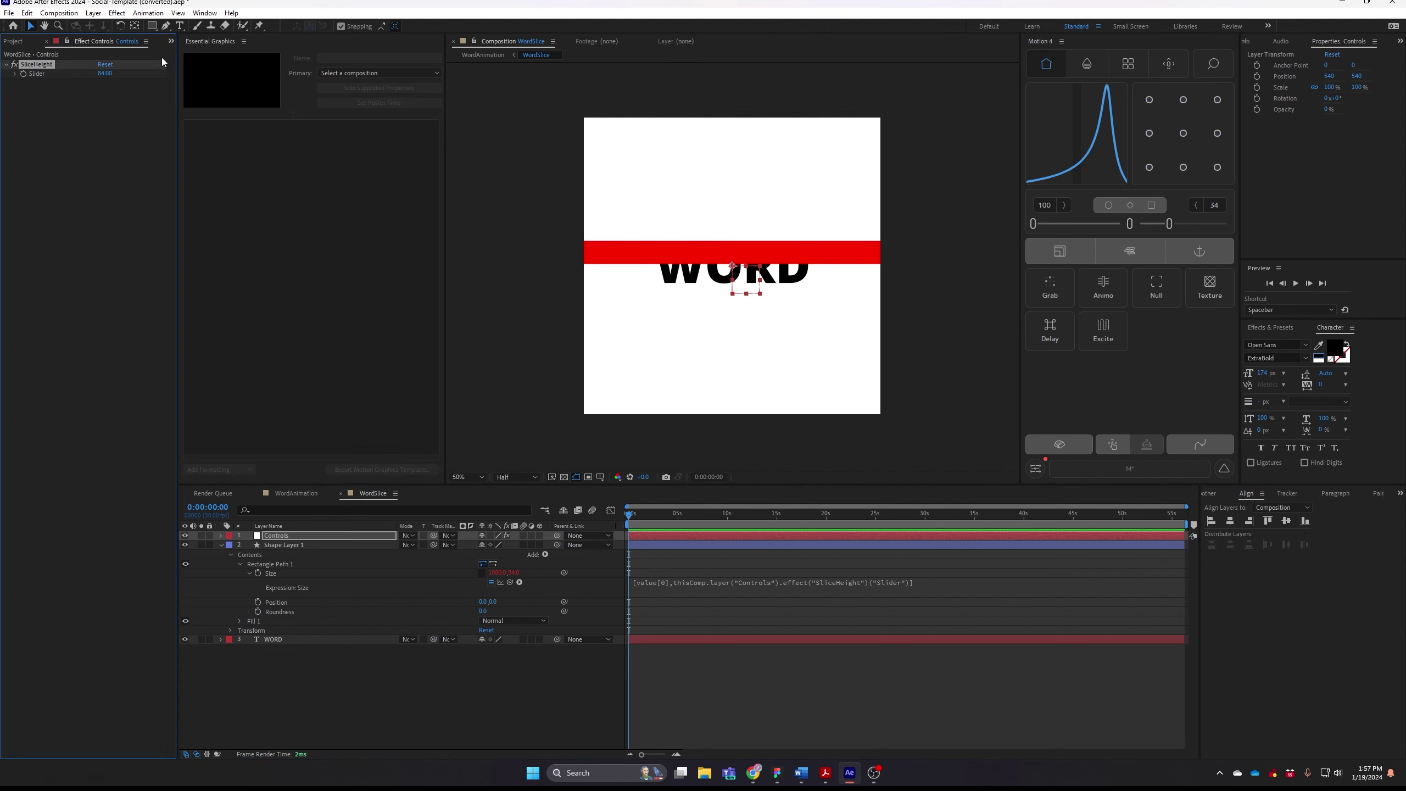
{"action": "left_click", "coordinate": [104, 74]}
{"action": "type", "text": "30"}
{"action": "key", "text": "Return"}
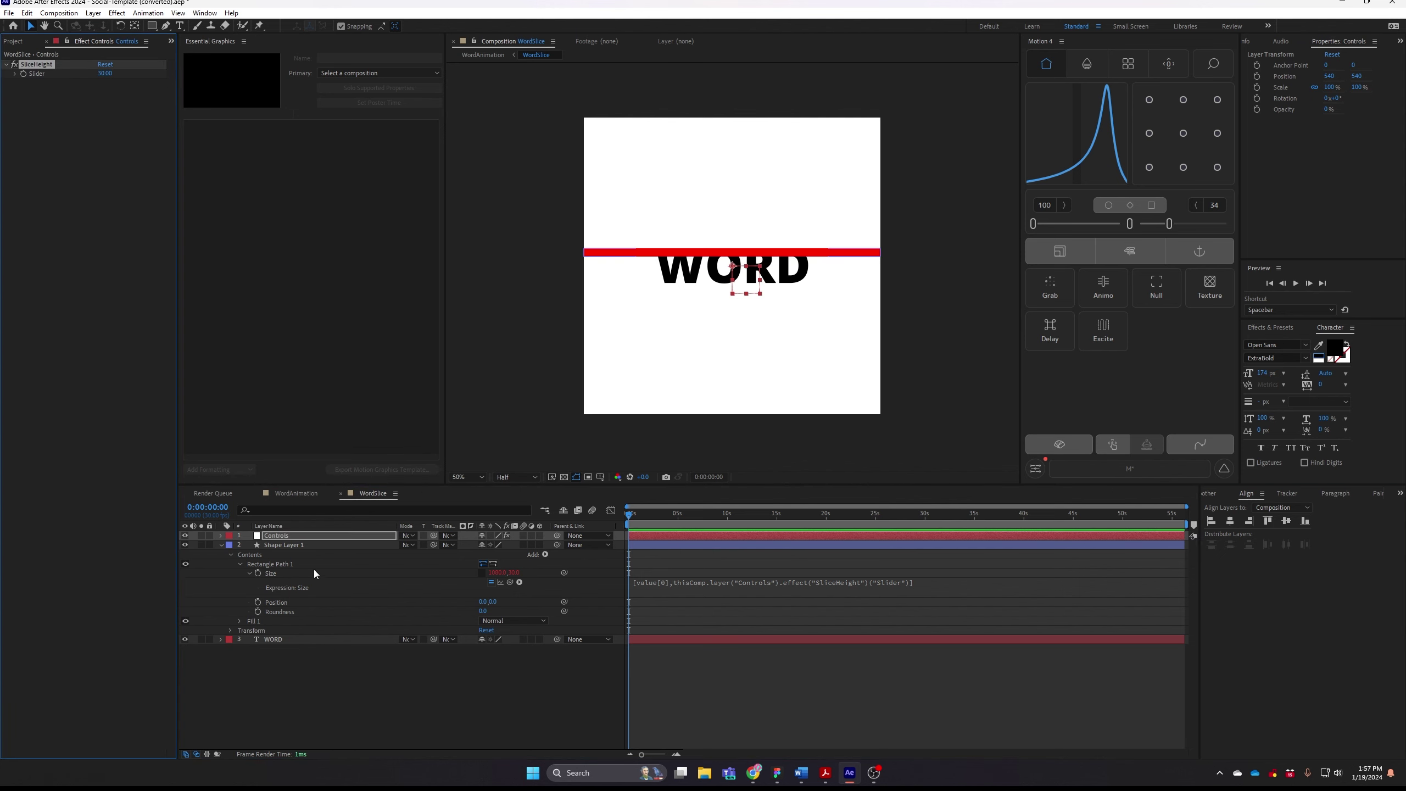
- Add the expression [0,content("Rectangle Path 1").size[1]/2] to the Position of Rectangle Path 1
{"action": "left_click", "coordinate": [258, 605]}
{"action": "left_click", "coordinate": [258, 603], "text": "alt"}
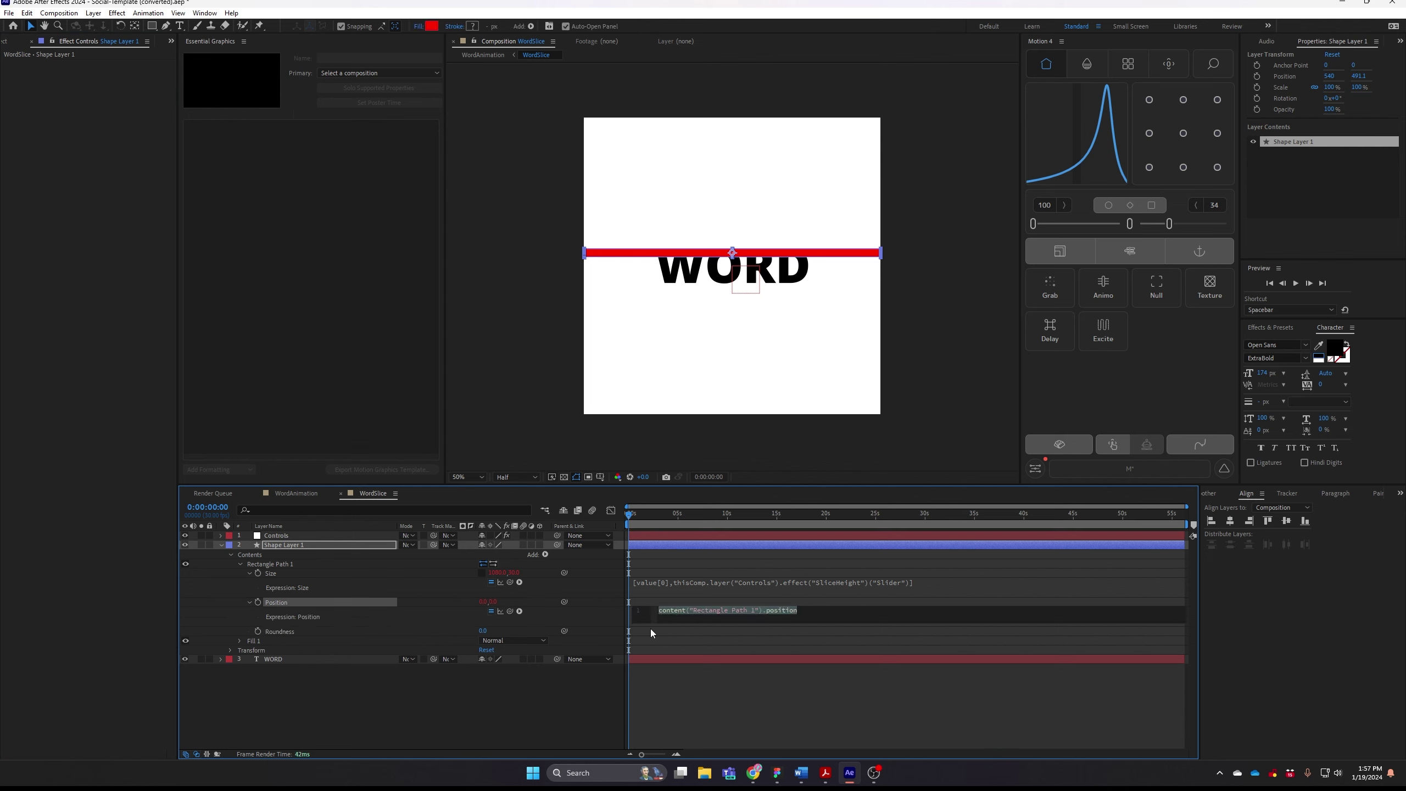
{"action": "key", "text": "BackSpace"}
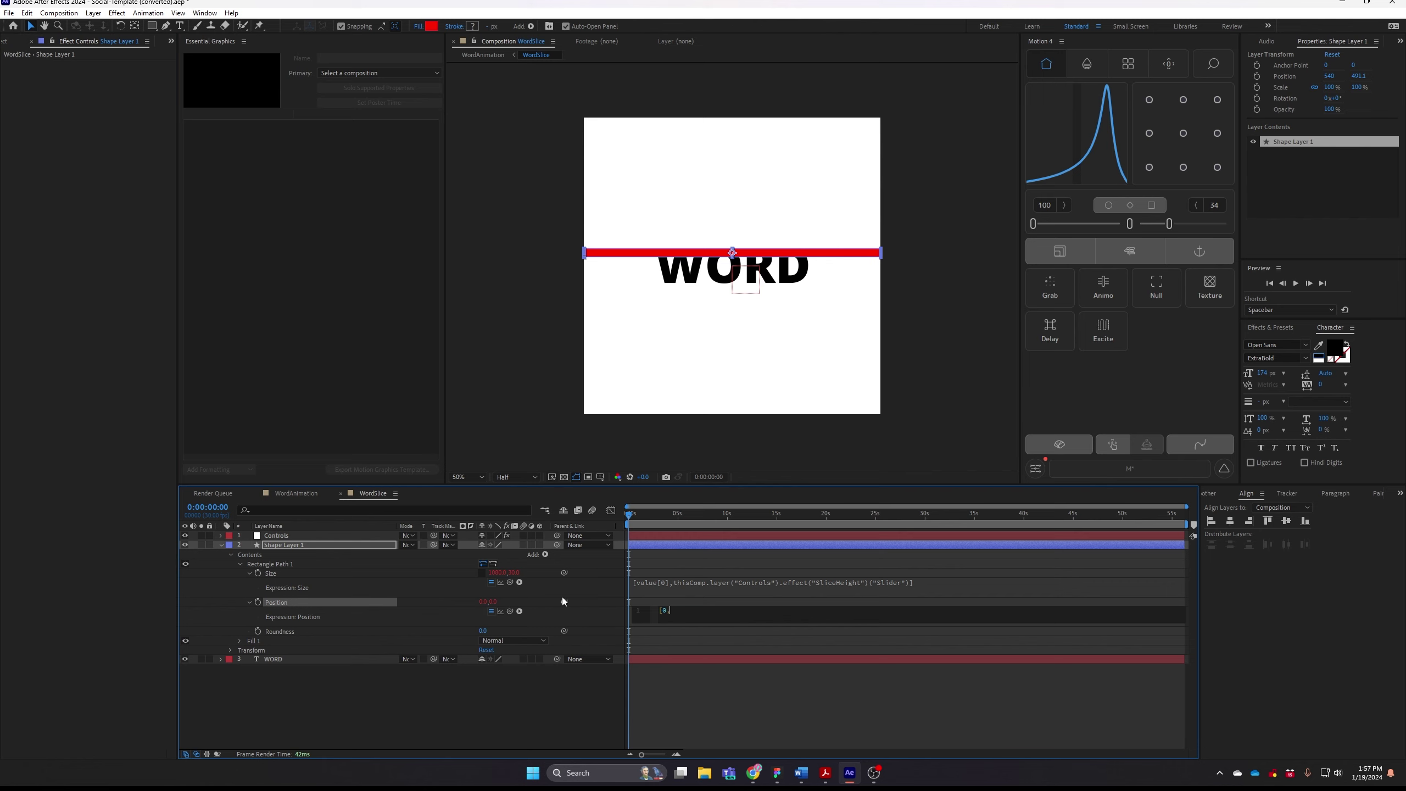
{"action": "left_click_drag", "start_coordinate": [510, 610], "coordinate": [512, 573]}
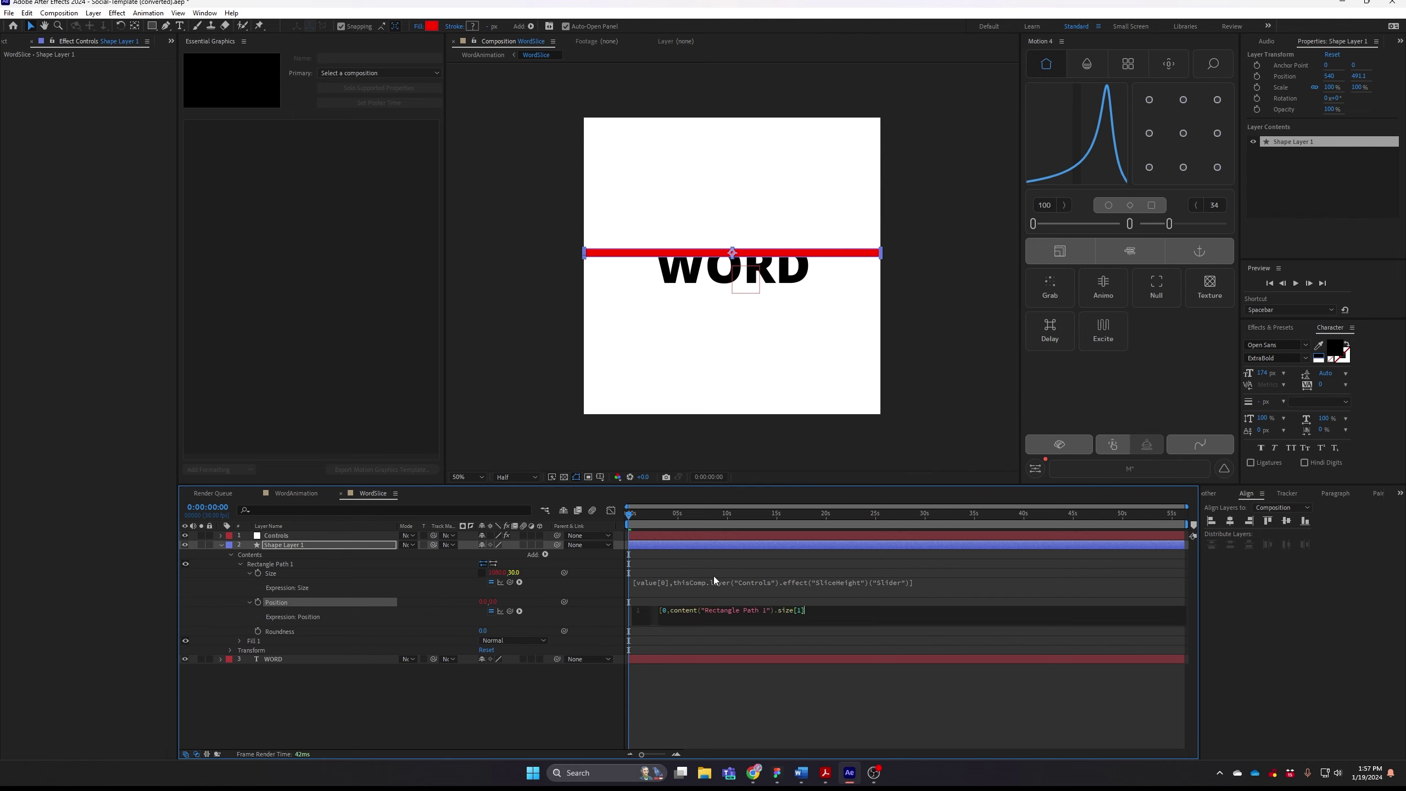
{"action": "type", "text": "/2"}
{"action": "left_click", "coordinate": [678, 599]}
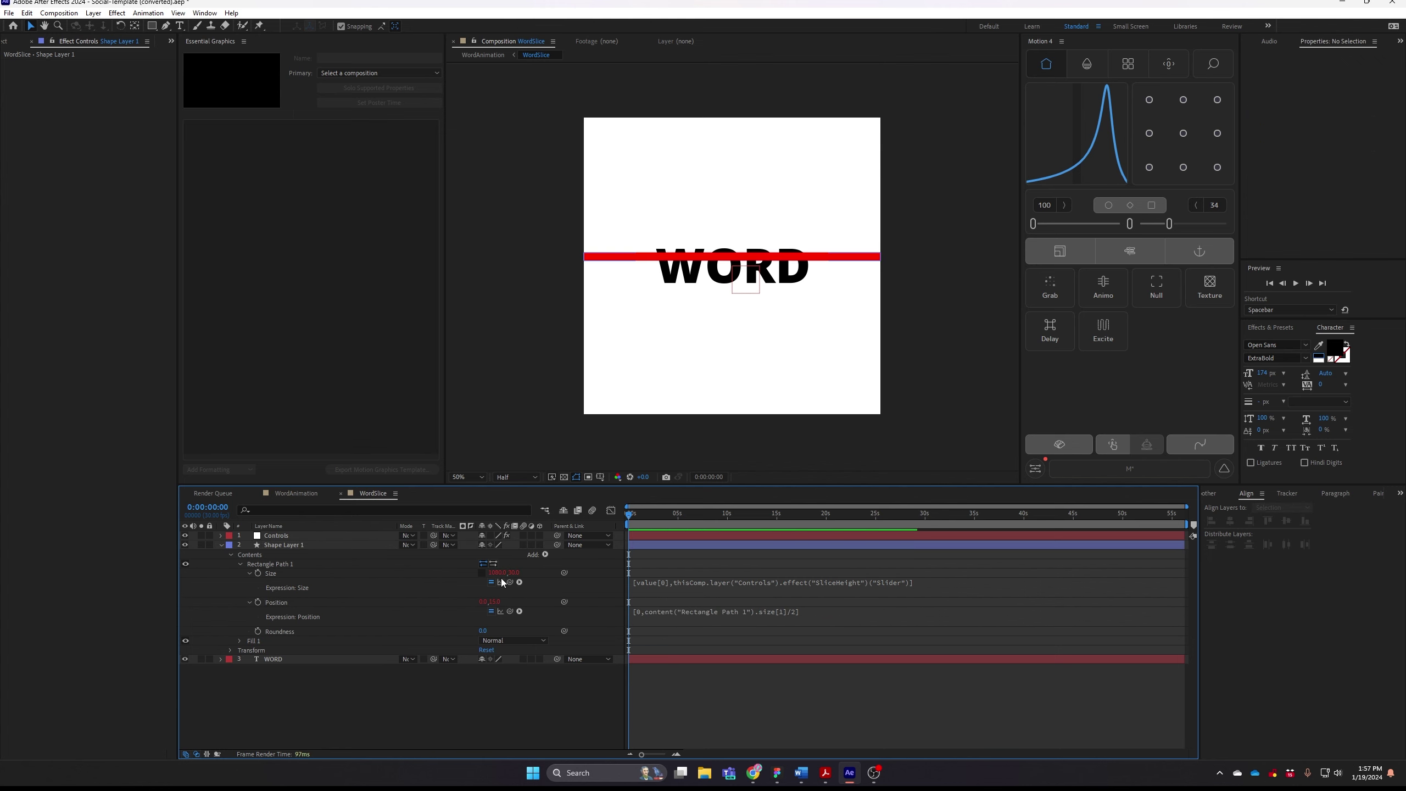
- Raise the SliceHeight slider slightly and realign the top edges of Shape Layer 1 and the WORD layer
{"action": "left_click", "coordinate": [282, 544]}
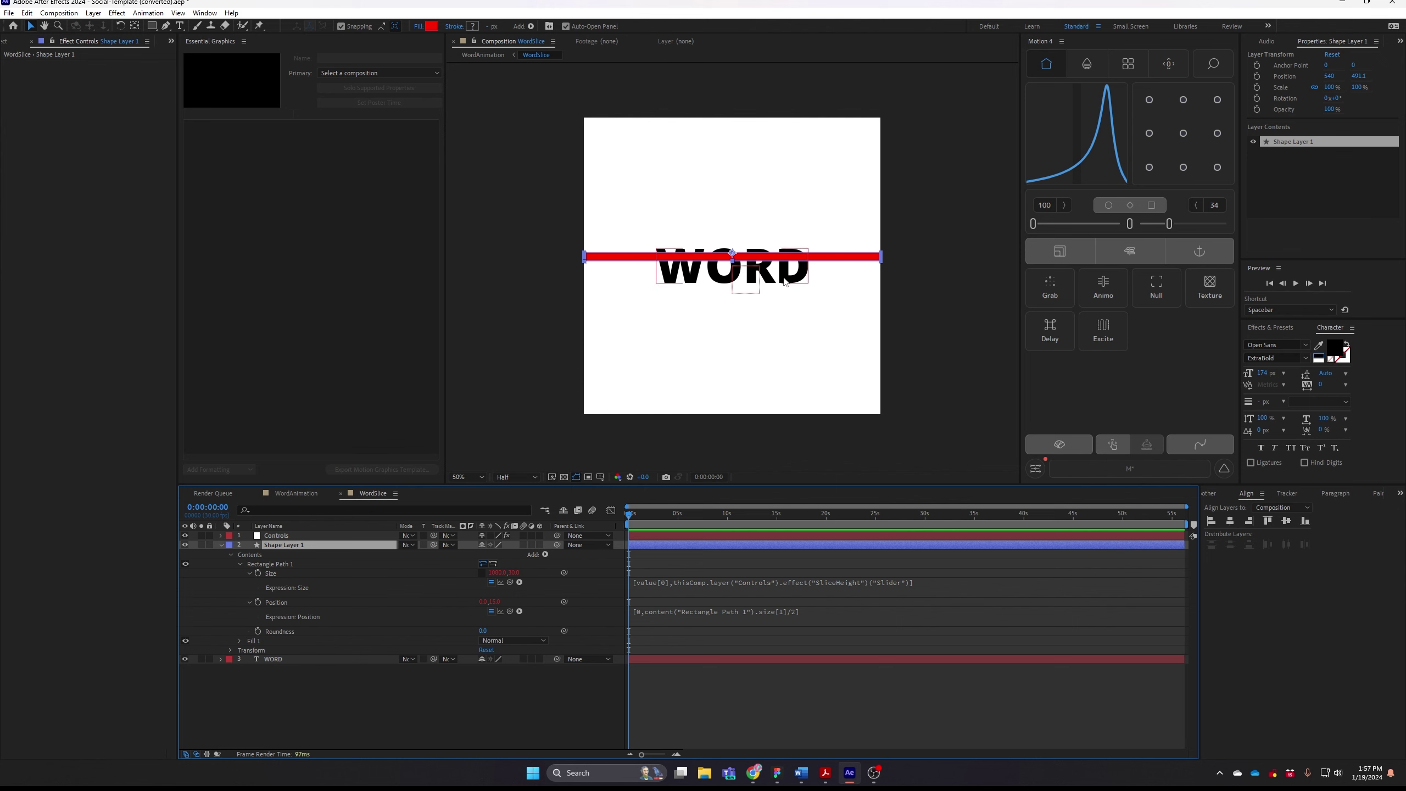
{"action": "left_click", "coordinate": [281, 536]}
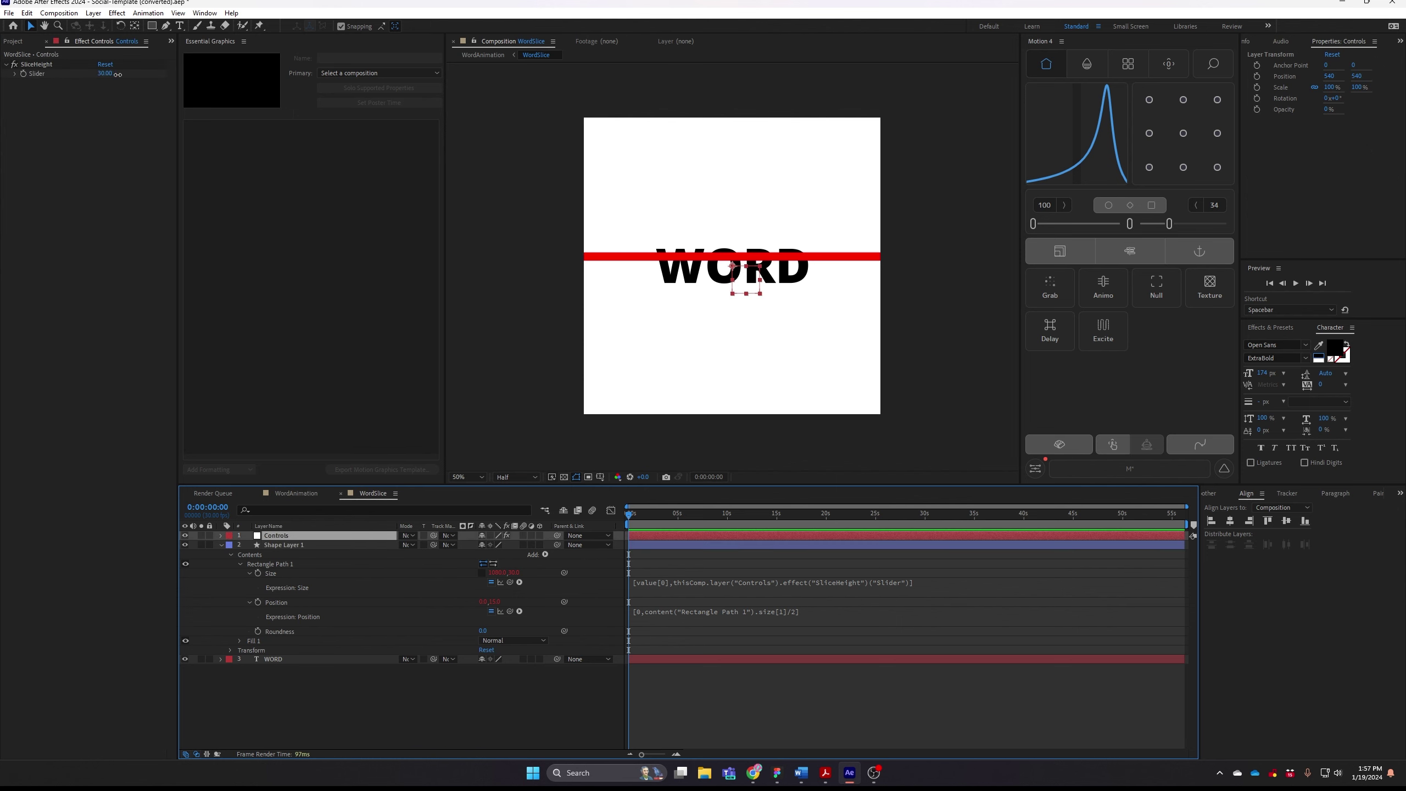
{"action": "left_click", "coordinate": [288, 548]}
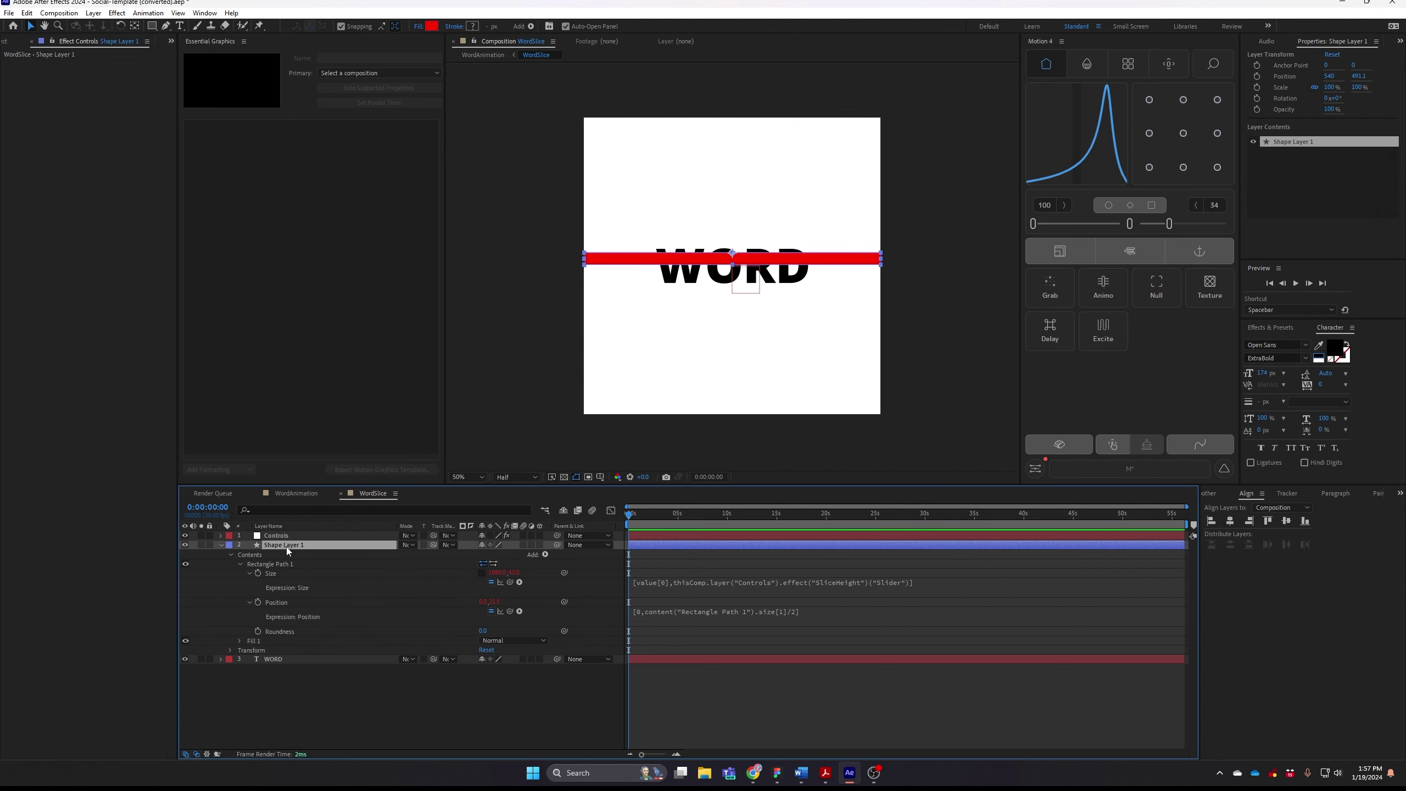
{"action": "left_click", "coordinate": [391, 659], "text": "ctrl"}
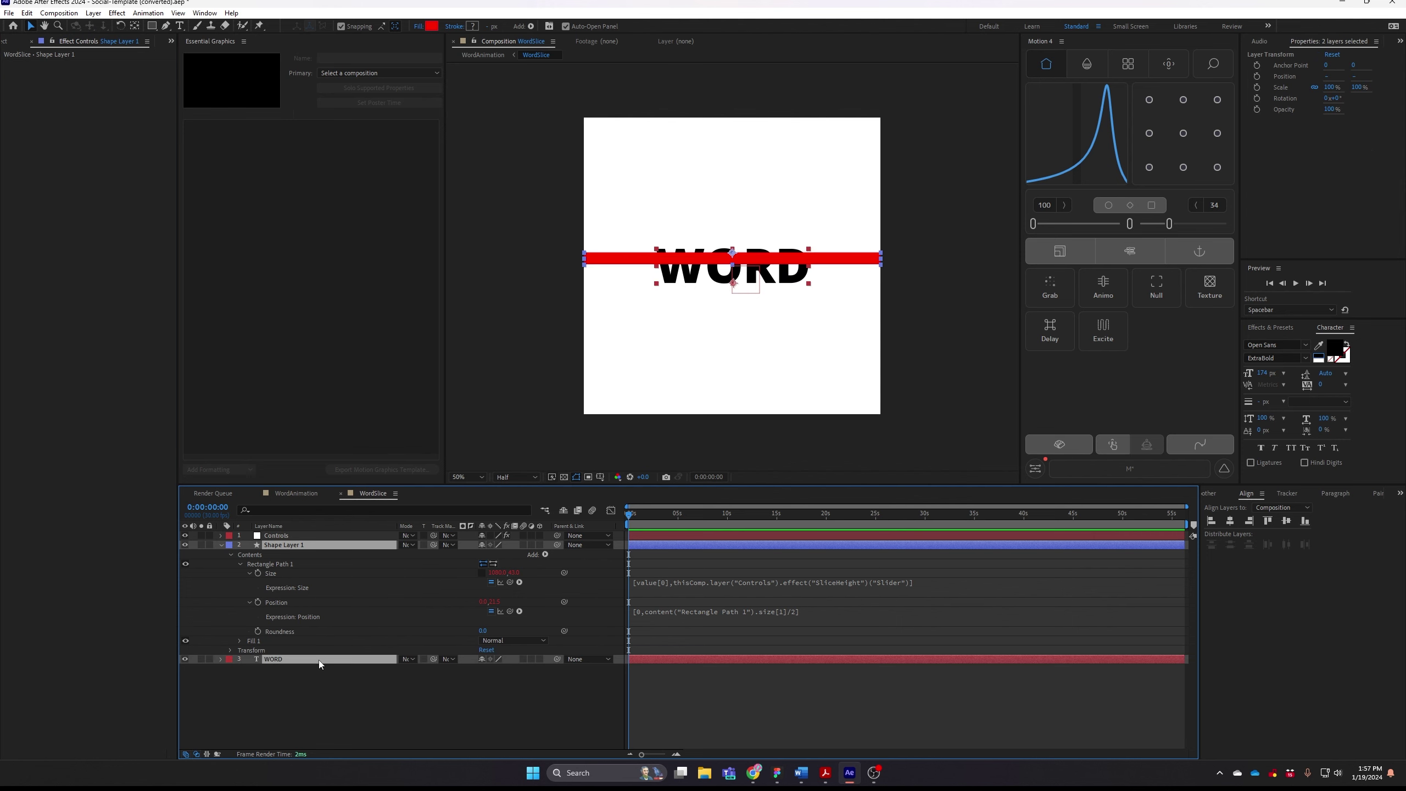
{"action": "left_click", "coordinate": [1272, 522]}
{"action": "left_click", "coordinate": [929, 686]}
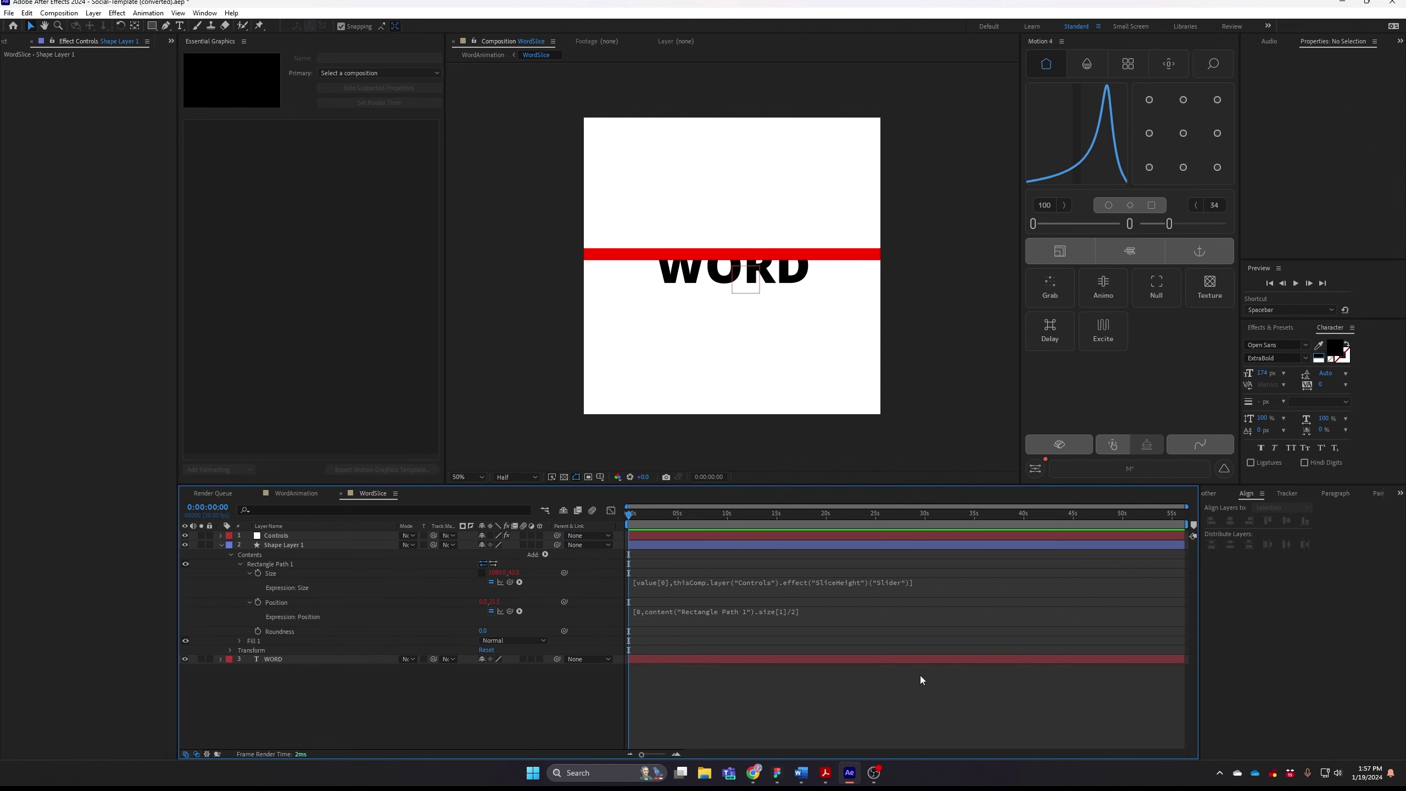
- Set Shape Layer 1 as the track matte of the WORD text layer
{"action": "left_click", "coordinate": [292, 544]}
{"action": "left_click", "coordinate": [497, 711]}
{"action": "left_click", "coordinate": [447, 659]}
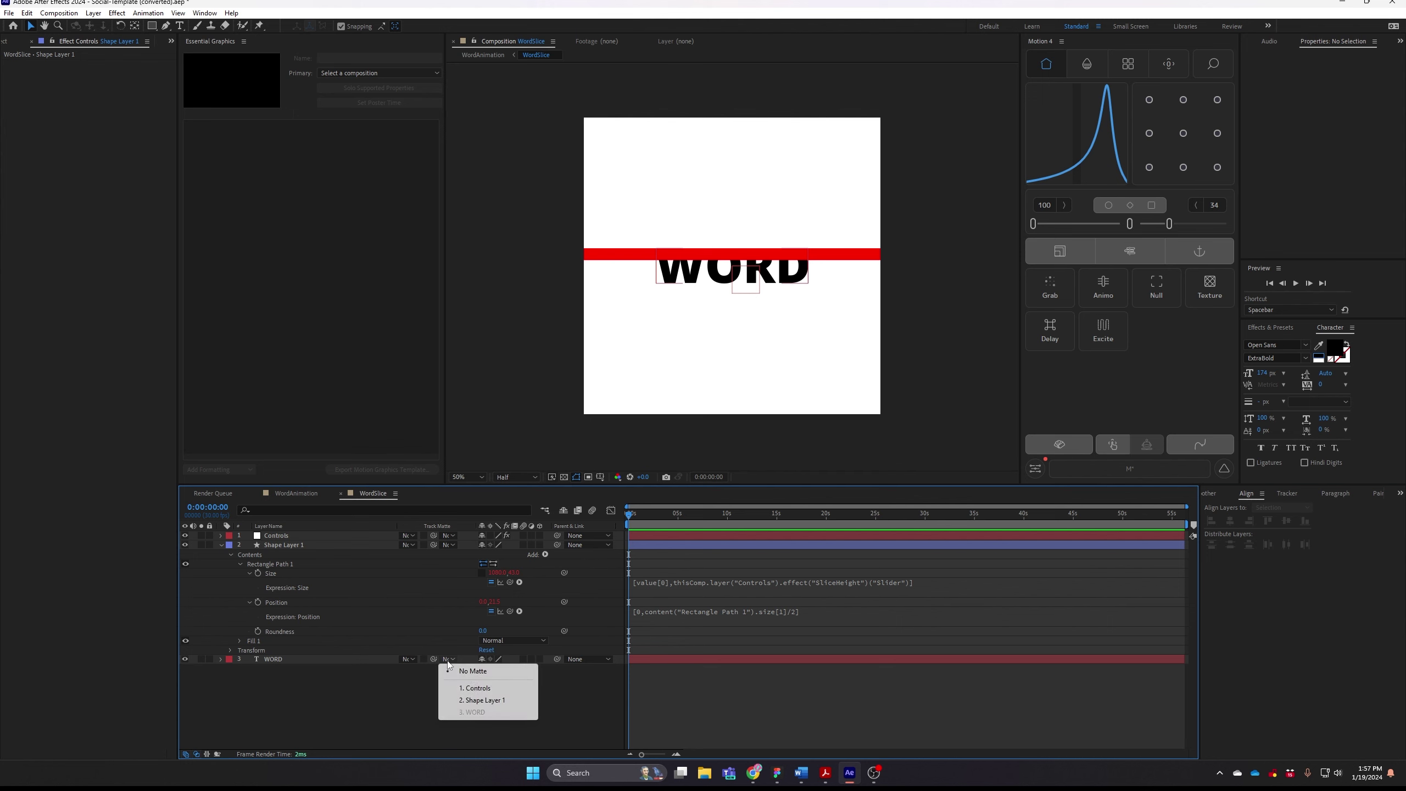
{"action": "left_click", "coordinate": [465, 703]}
{"action": "left_click", "coordinate": [300, 659]}
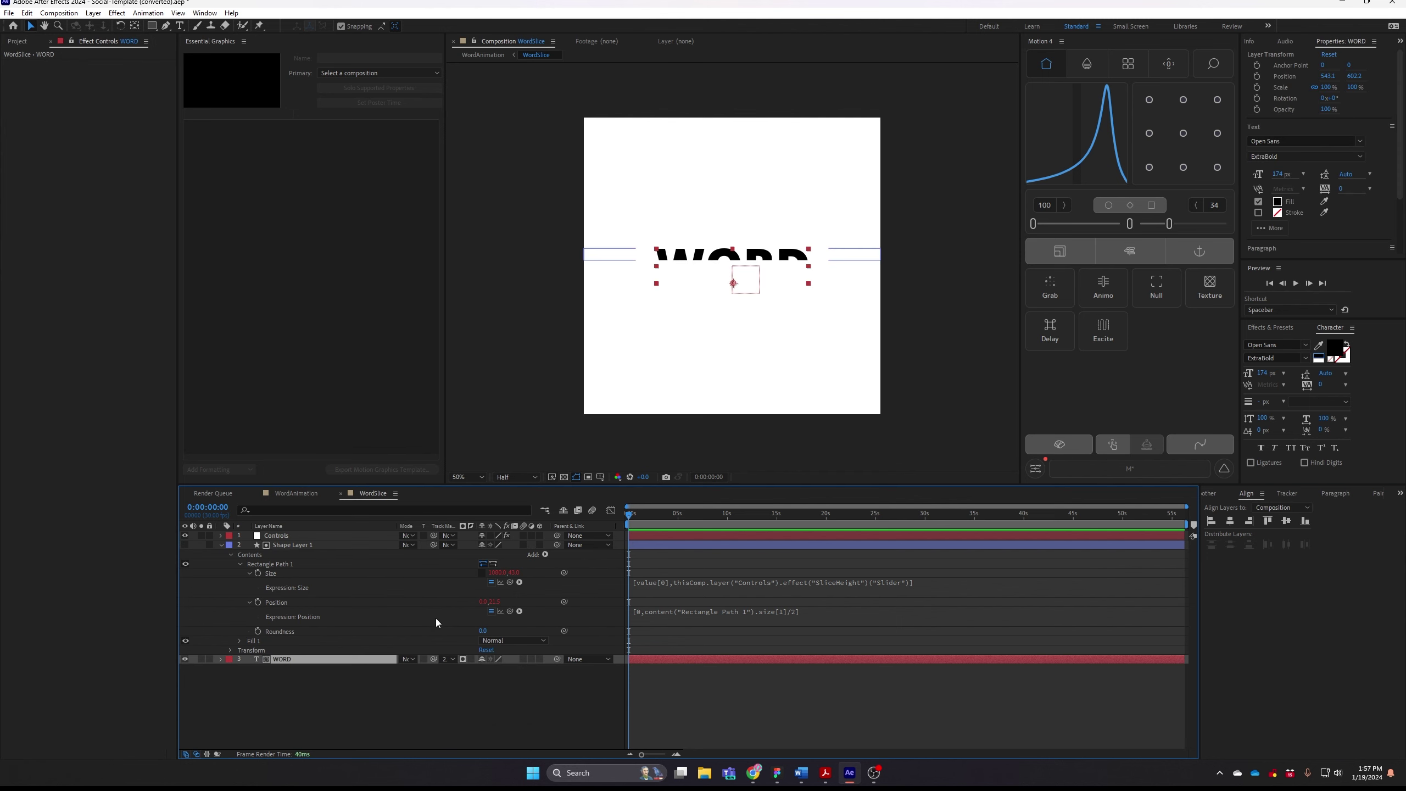
- Set the SliceHeight slider on the Controls layer to 20
{"action": "left_click", "coordinate": [292, 546]}
{"action": "left_click", "coordinate": [276, 536]}
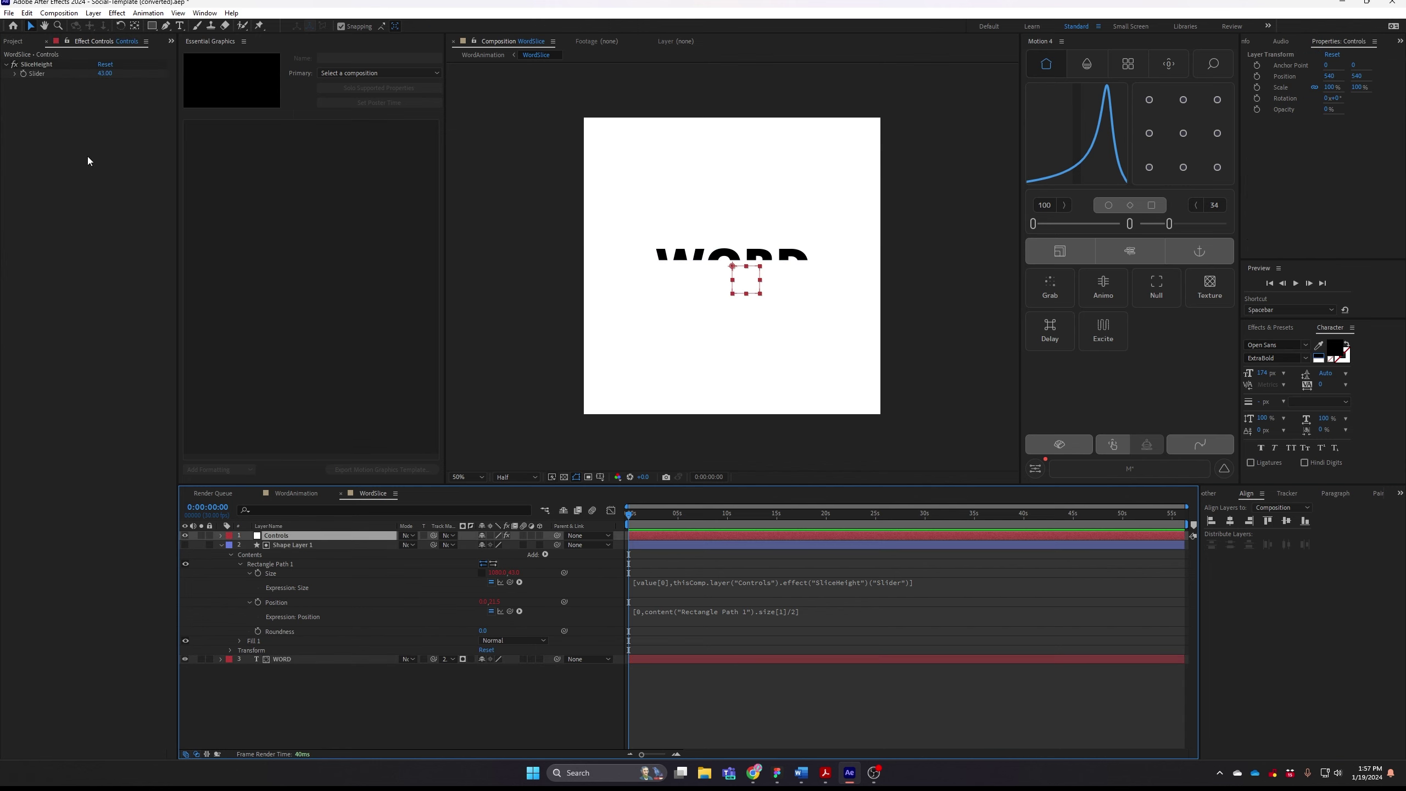
{"action": "mouse_move", "coordinate": [101, 72]}
{"action": "left_mouse_down"}
{"action": "mouse_move", "coordinate": [93, 81]}
{"action": "mouse_move", "coordinate": [115, 81]}
{"action": "mouse_move", "coordinate": [95, 77]}
{"action": "left_mouse_up"}
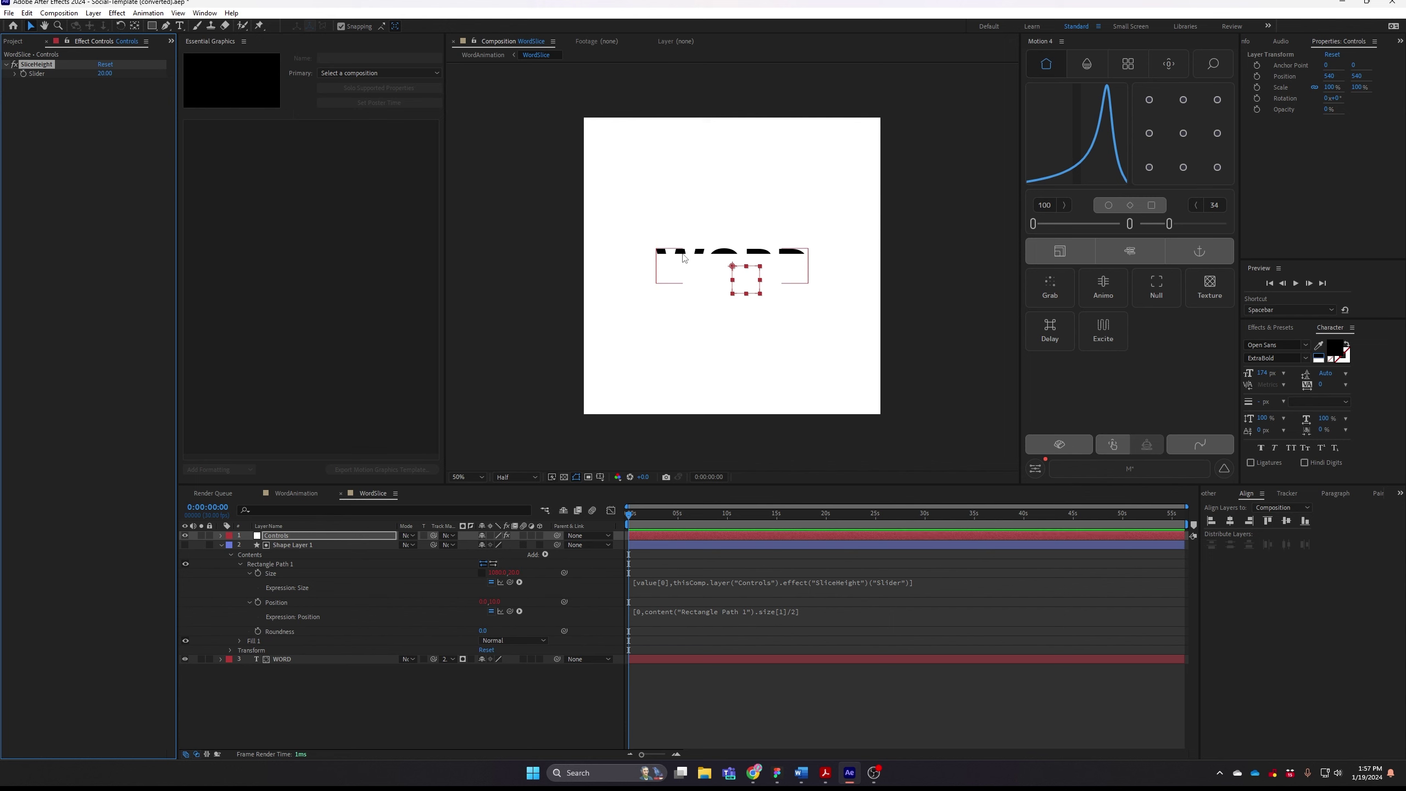
- Try moving the WORD text vertically within its matte in the composition
{"action": "left_click", "coordinate": [686, 270]}
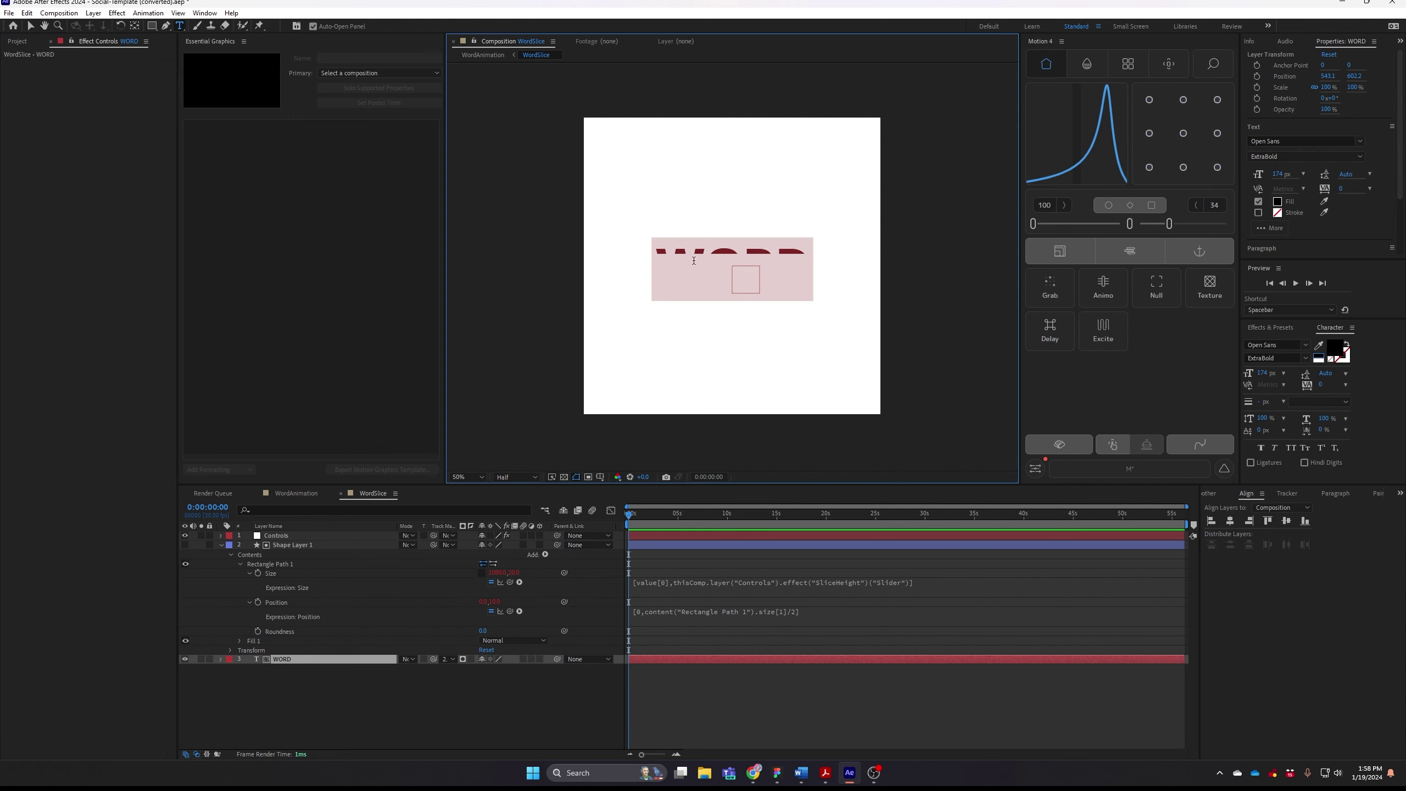
{"action": "left_click", "coordinate": [30, 25]}
{"action": "mouse_move", "coordinate": [688, 270]}
{"action": "left_mouse_down"}
{"action": "mouse_move", "coordinate": [688, 252]}
{"action": "mouse_move", "coordinate": [690, 281]}
{"action": "left_mouse_up"}
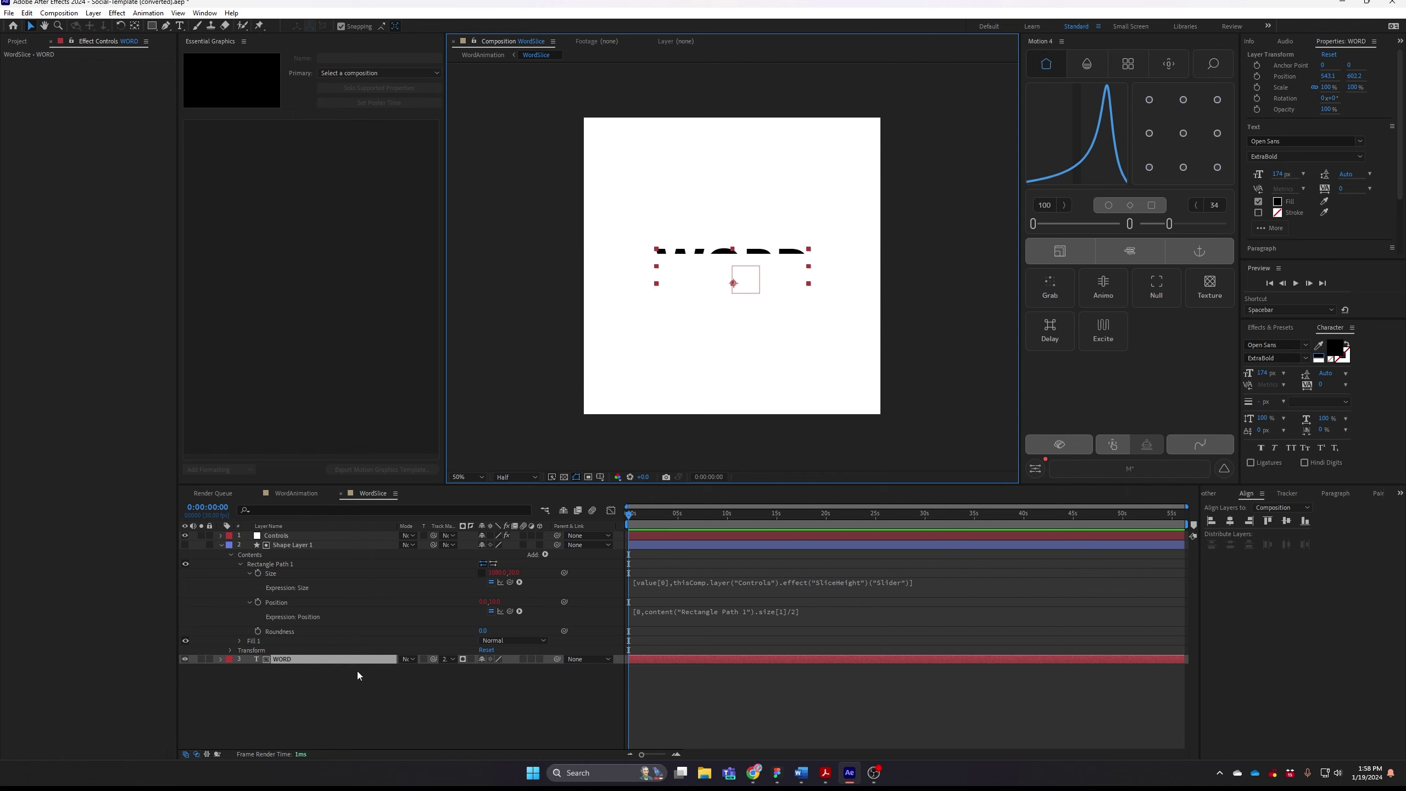
- Start a Position expression on the WORD layer with an offset variable on the first line and value- on the line below
{"action": "left_click", "coordinate": [284, 682]}
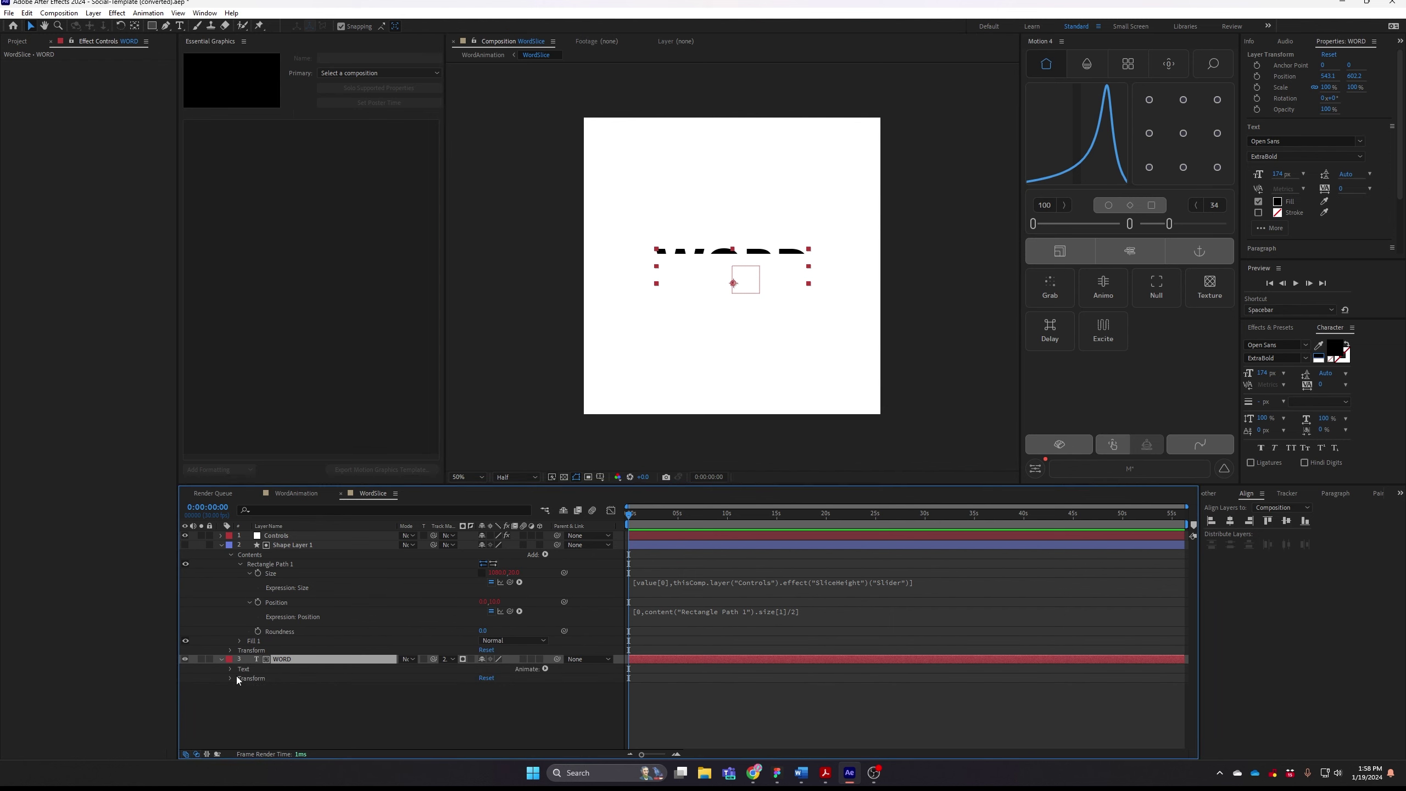
{"action": "key", "text": "p"}
{"action": "left_click", "coordinate": [249, 669], "text": "alt"}
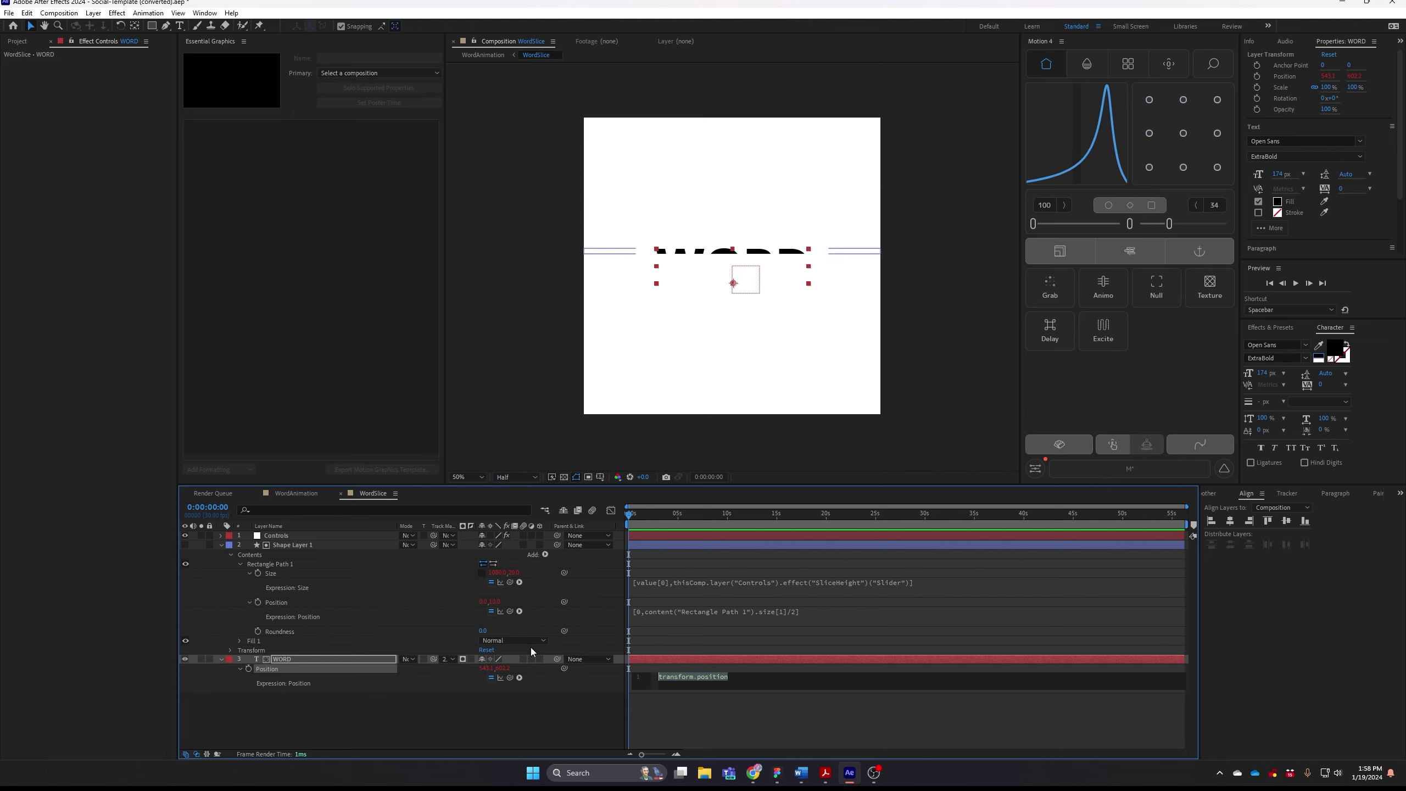
{"action": "type", "text": "val"}
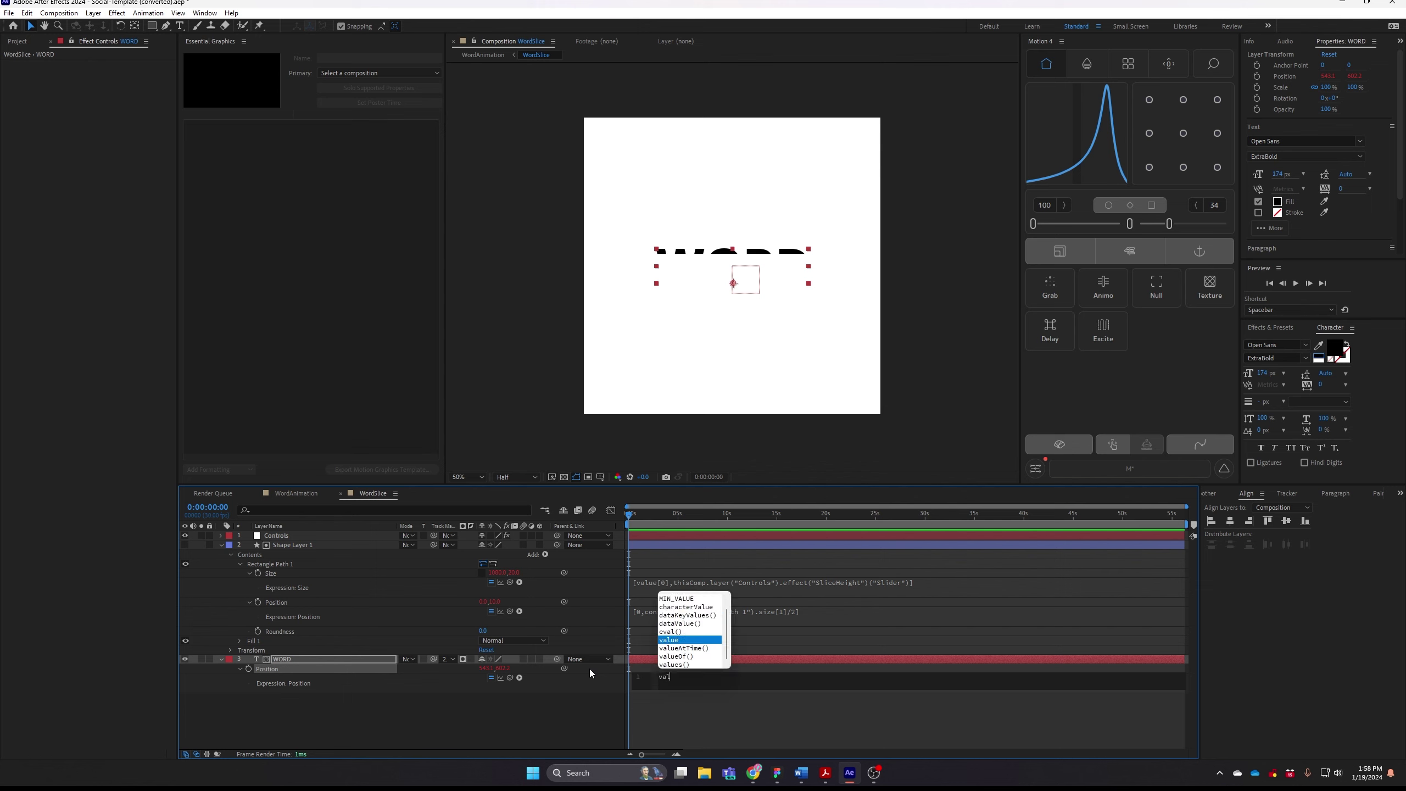
{"action": "type", "text": "ue+"}
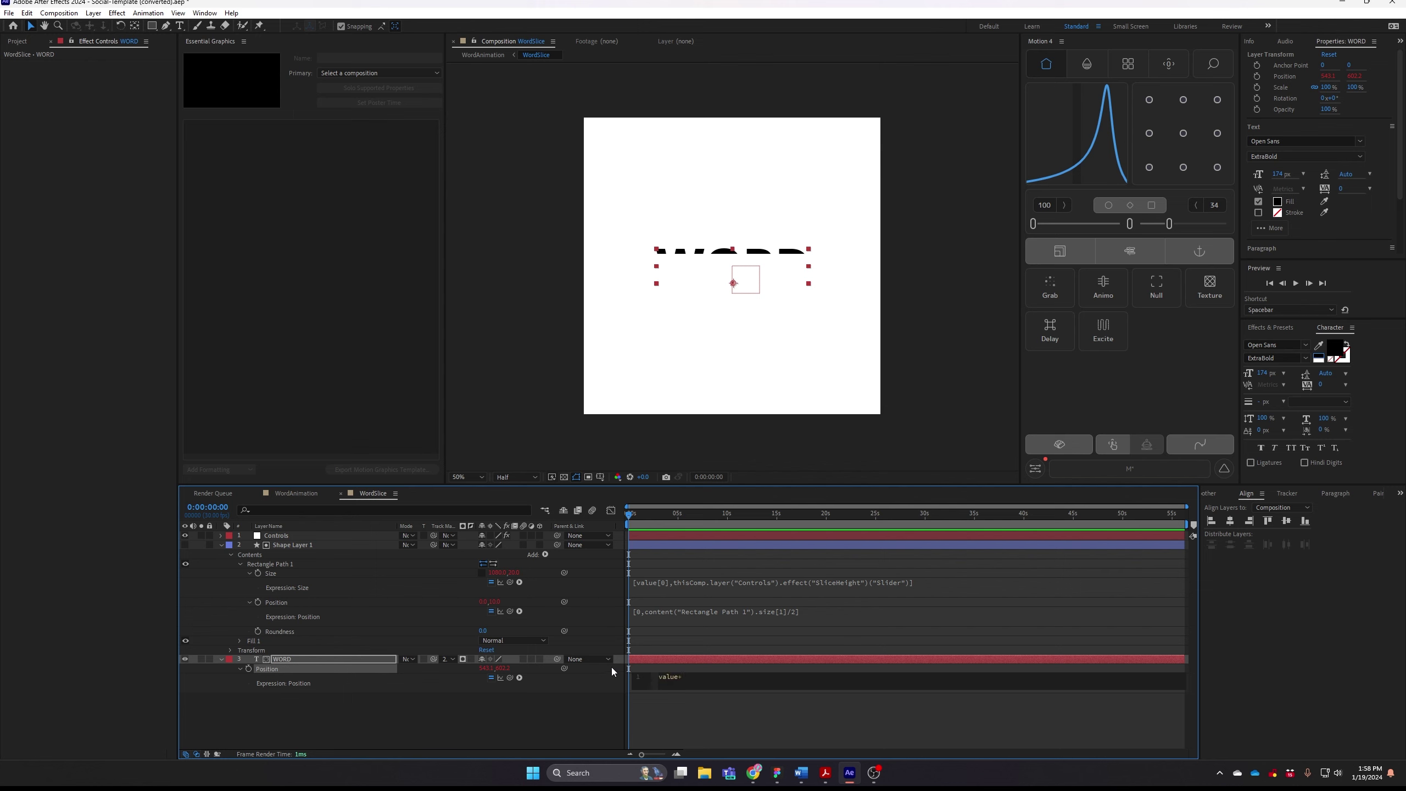
{"action": "key", "text": "Return"}
{"action": "type", "text": "offset"}
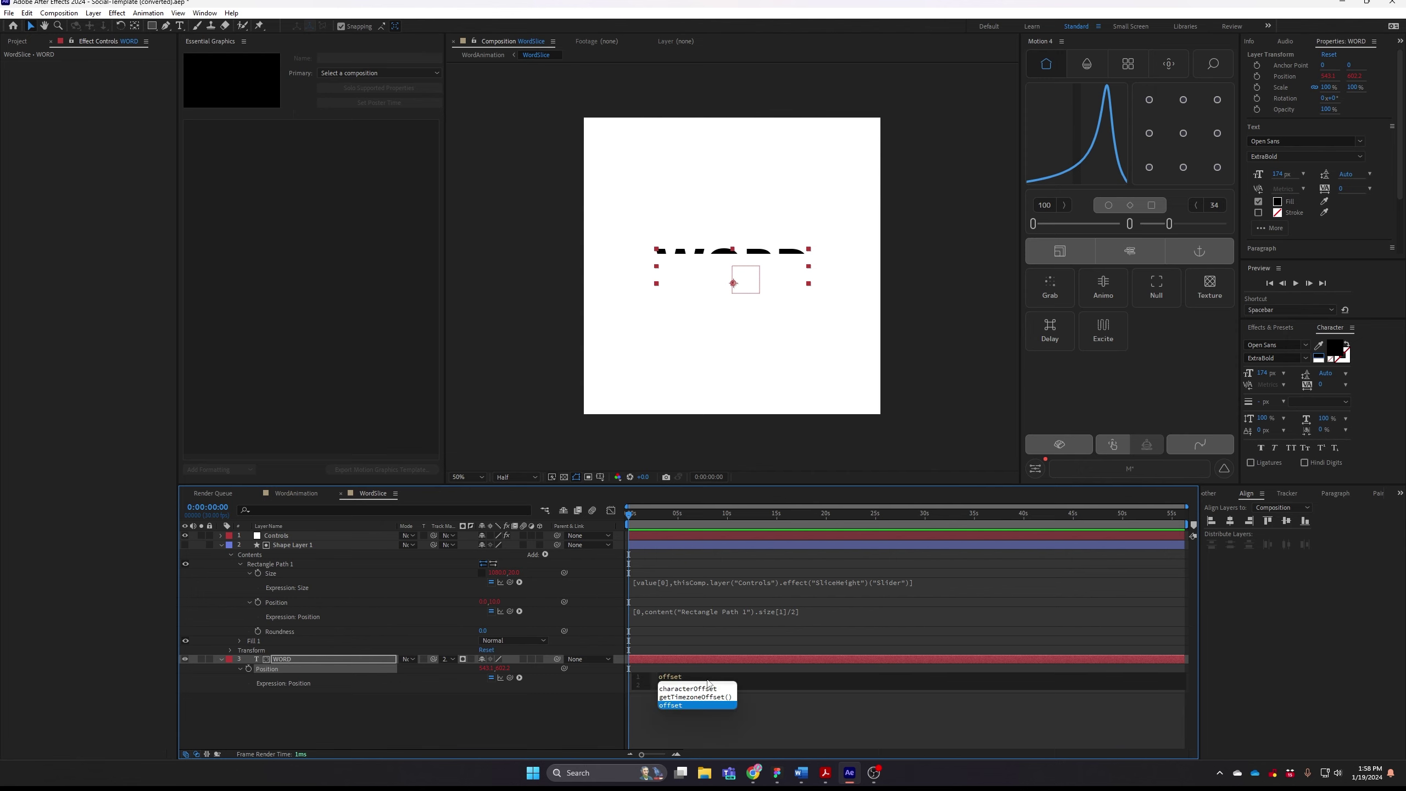
{"action": "type", "text": " ="}
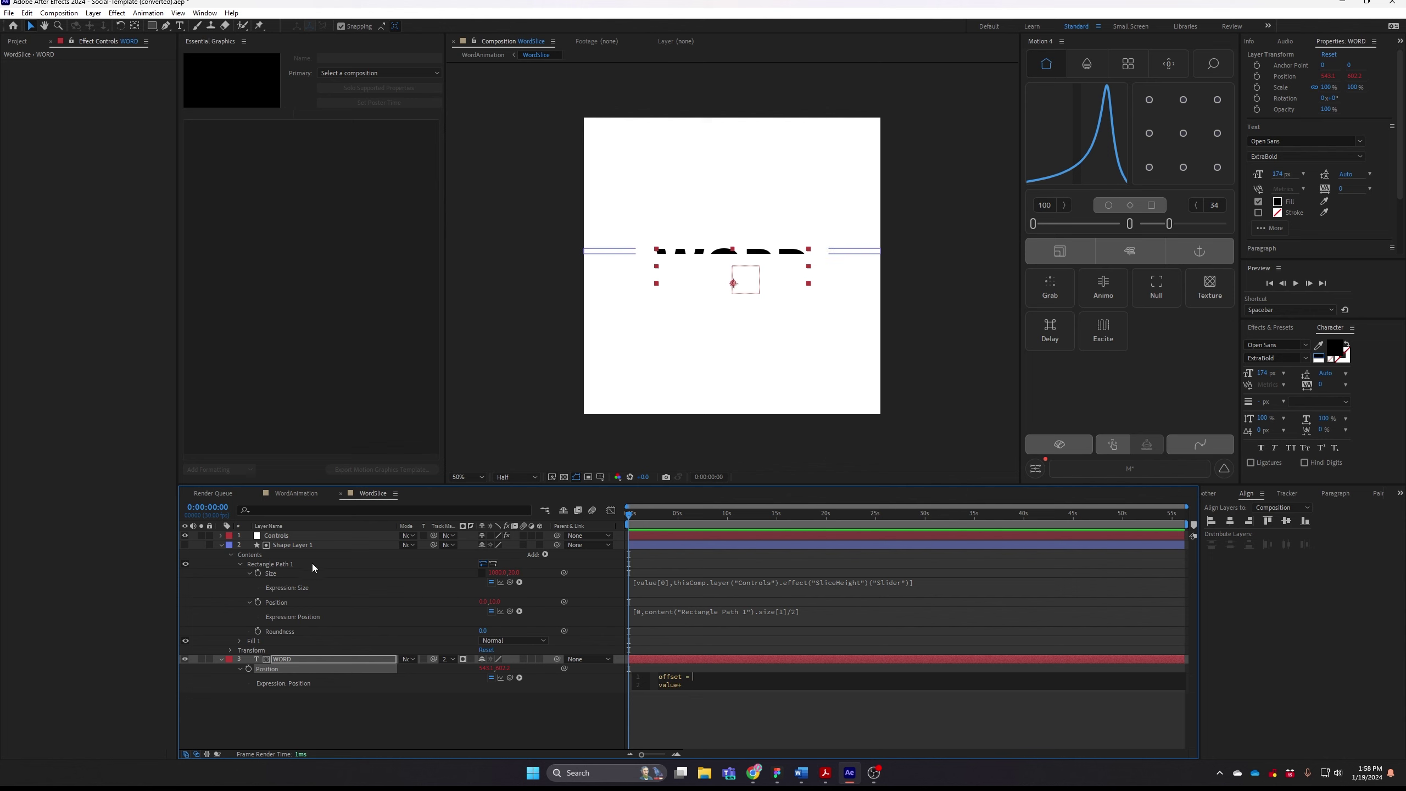
- Assign the Controls layer's SliceHeight slider to the offset variable in the WORD layer's Position expression
{"action": "left_click", "coordinate": [286, 536]}
{"action": "left_click", "coordinate": [692, 679]}
{"action": "left_click", "coordinate": [692, 679]}
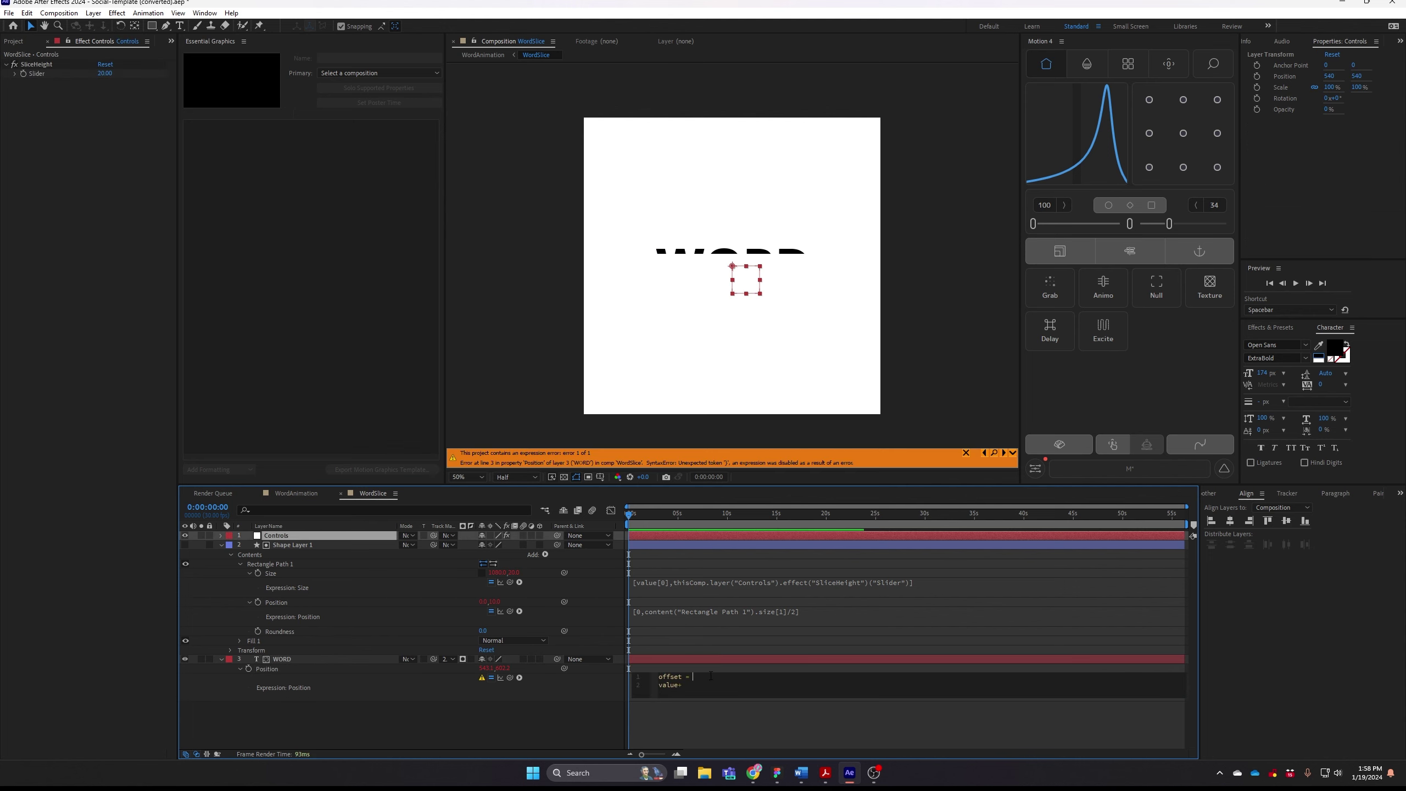
{"action": "left_click_drag", "start_coordinate": [510, 677], "coordinate": [37, 73]}
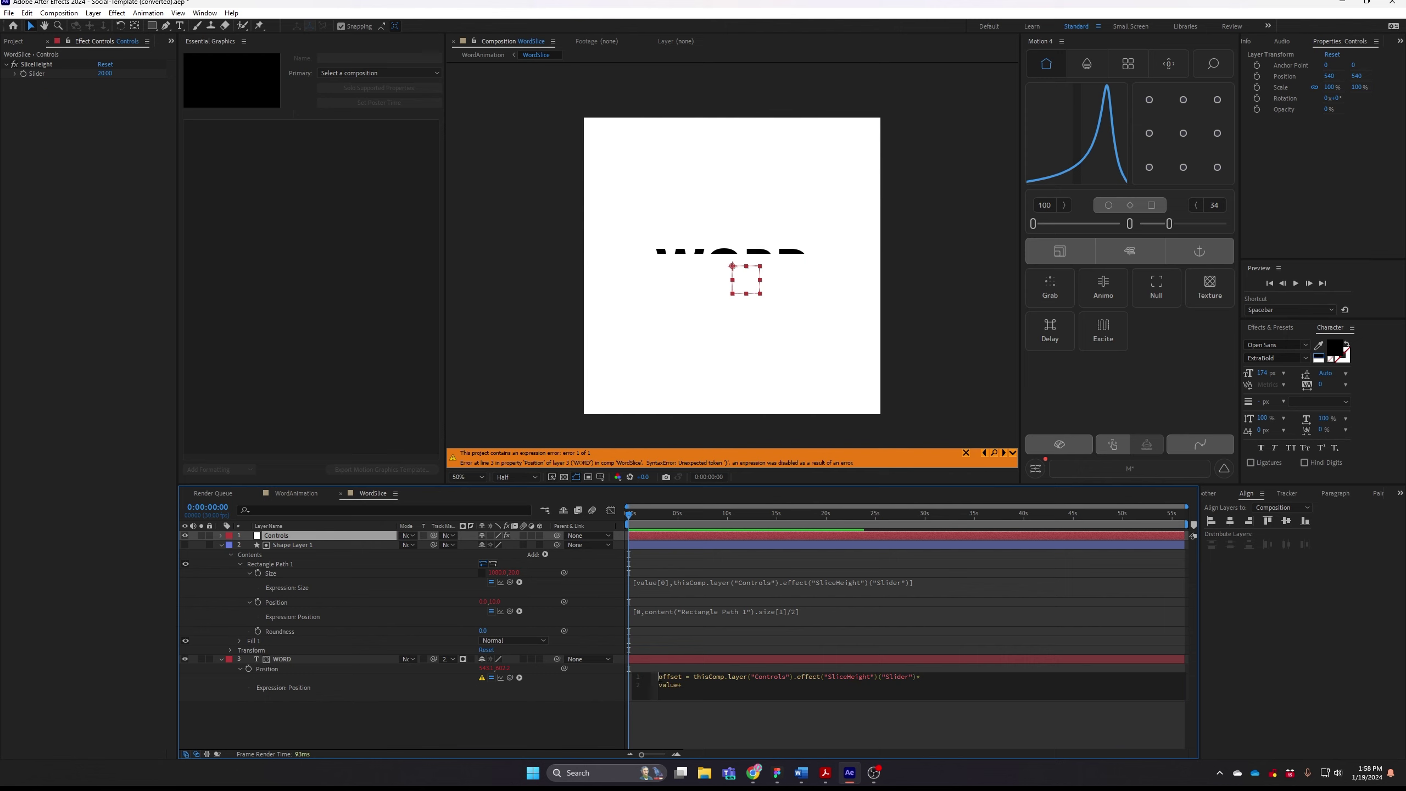
- Complete the WORD Position expression by defining sliceNum = 1, multiplying the slider by sliceNum in offset, and ending with value-[0,offset]
{"action": "key", "text": "Return"}
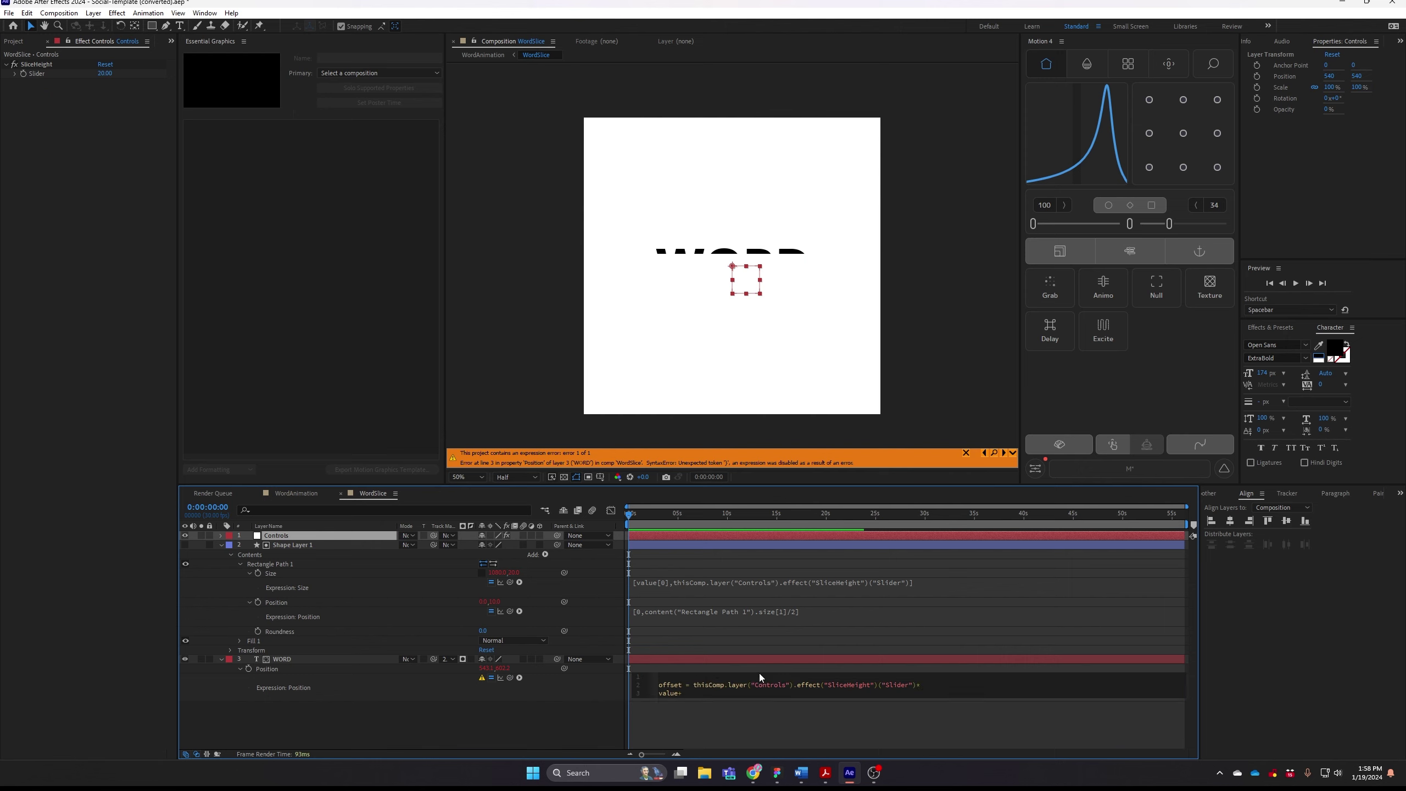
{"action": "type", "text": "sliceNu"}
{"action": "type", "text": " slice"}
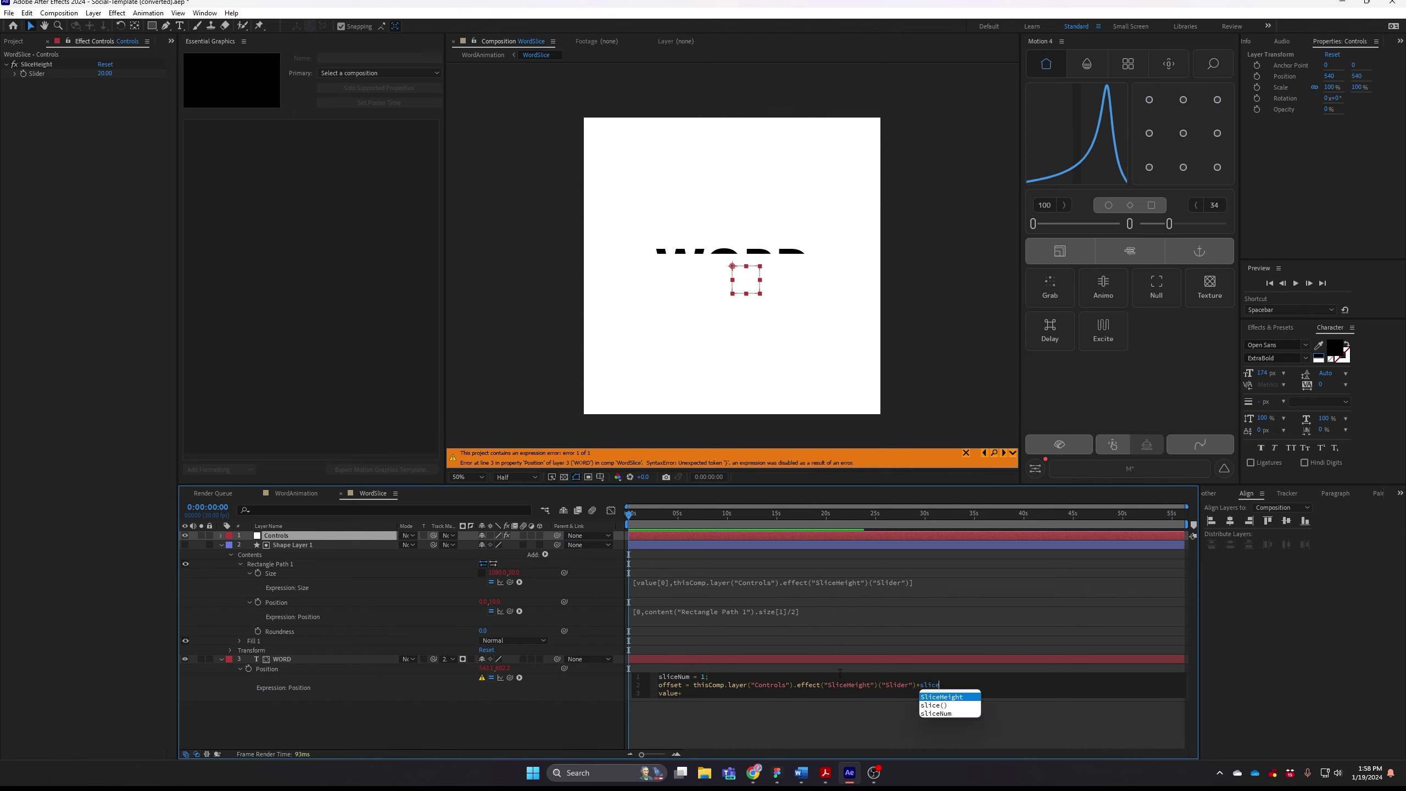
{"action": "key", "text": "Down"}
{"action": "key", "text": "Down"}
{"action": "key", "text": "Return"}
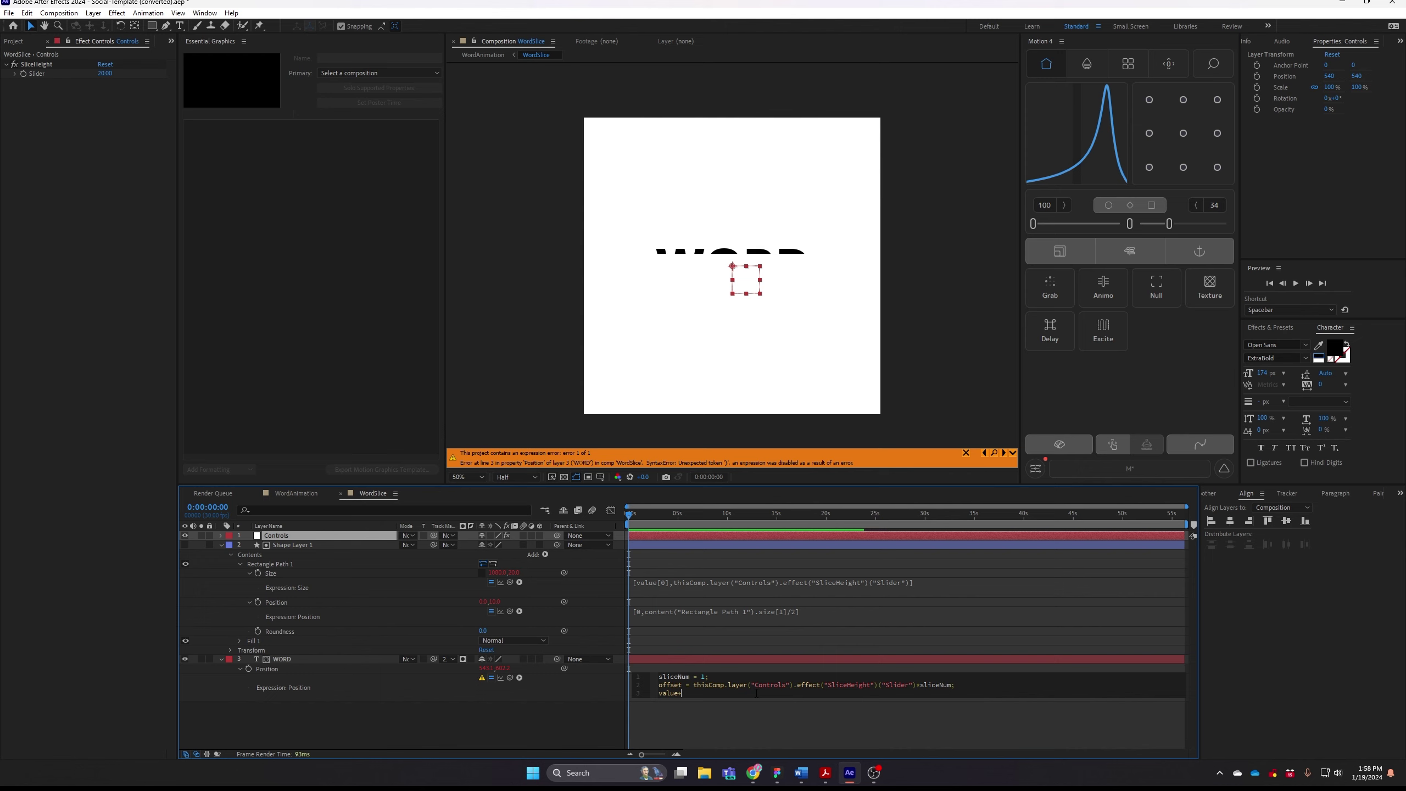
{"action": "type", "text": "[0,off"}
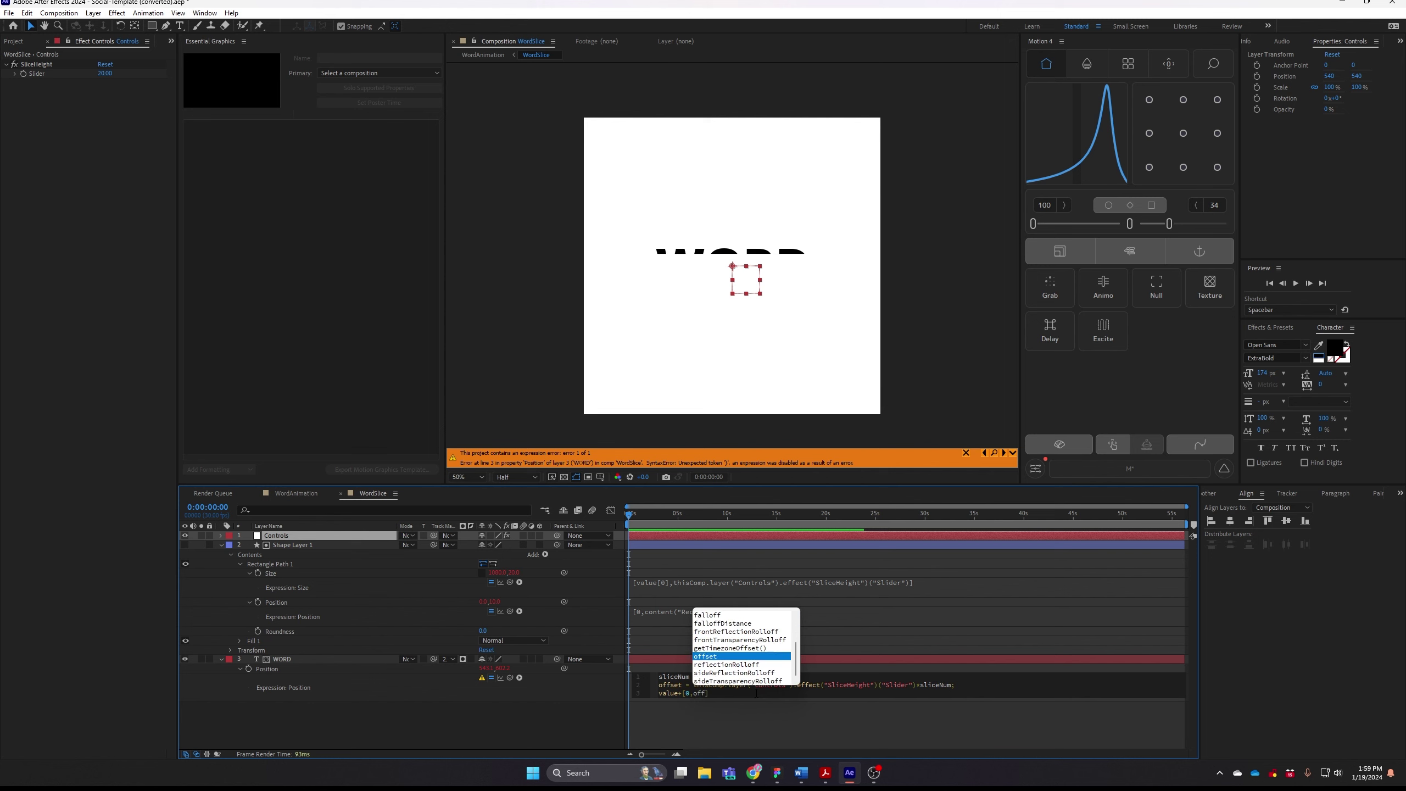
{"action": "key", "text": "Return"}
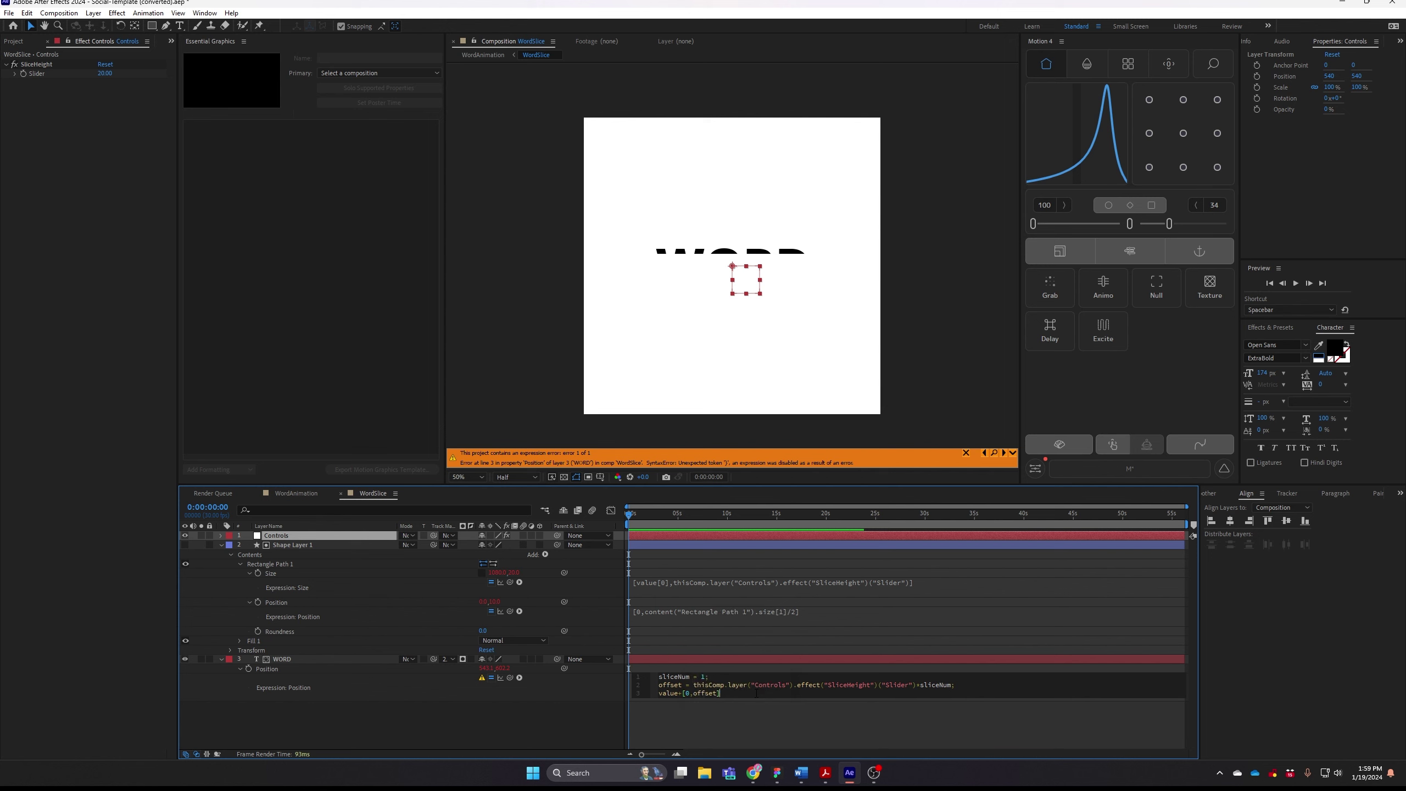
- End the value-[0,offset] line of the WORD layer's Position expression with a semicolon and commit the expression
{"action": "type", "text": ";"}
{"action": "left_click", "coordinate": [711, 669]}
{"action": "left_click", "coordinate": [698, 666]}
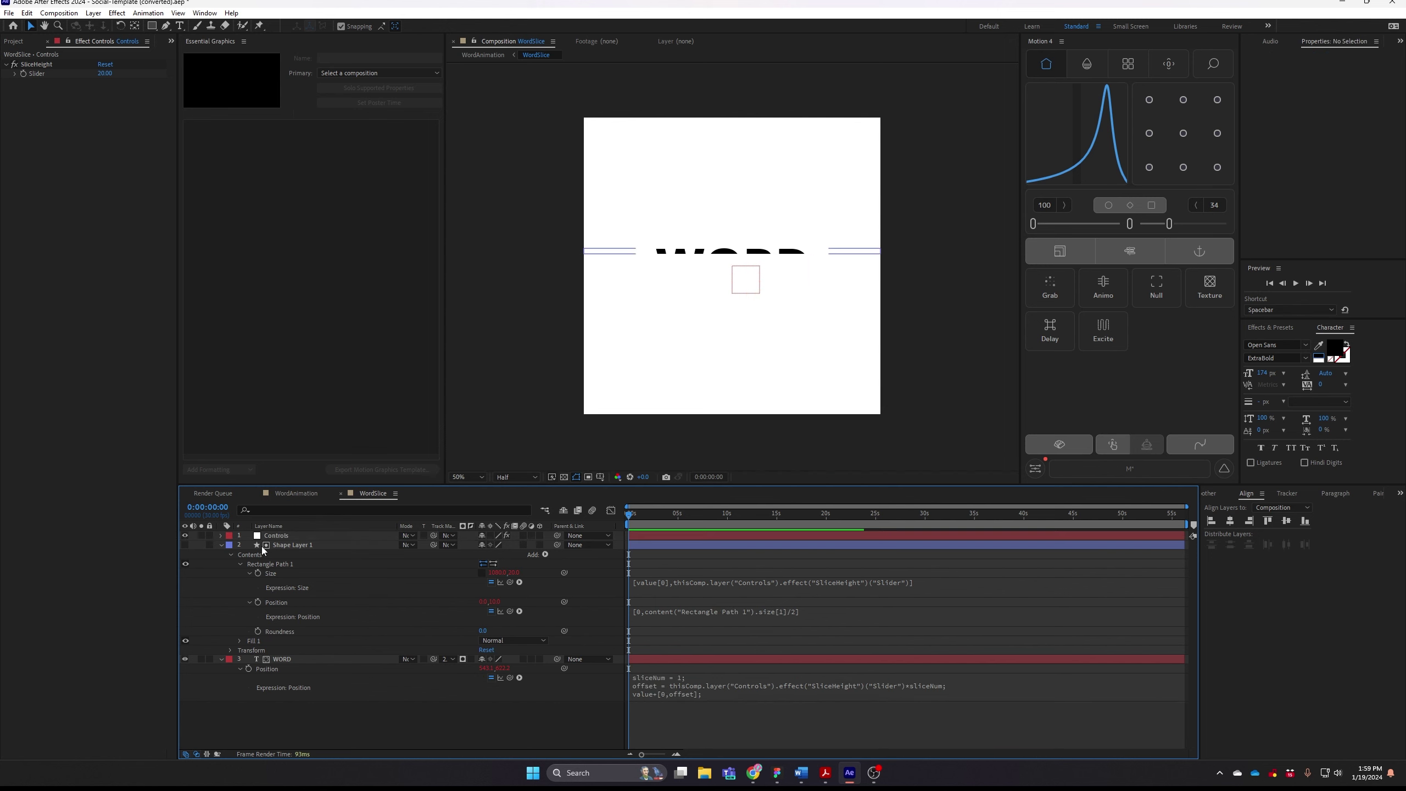
- Add a second Slider Control effect to the Controls layer and name it sliceNum
{"action": "key", "text": "ctrl+space"}
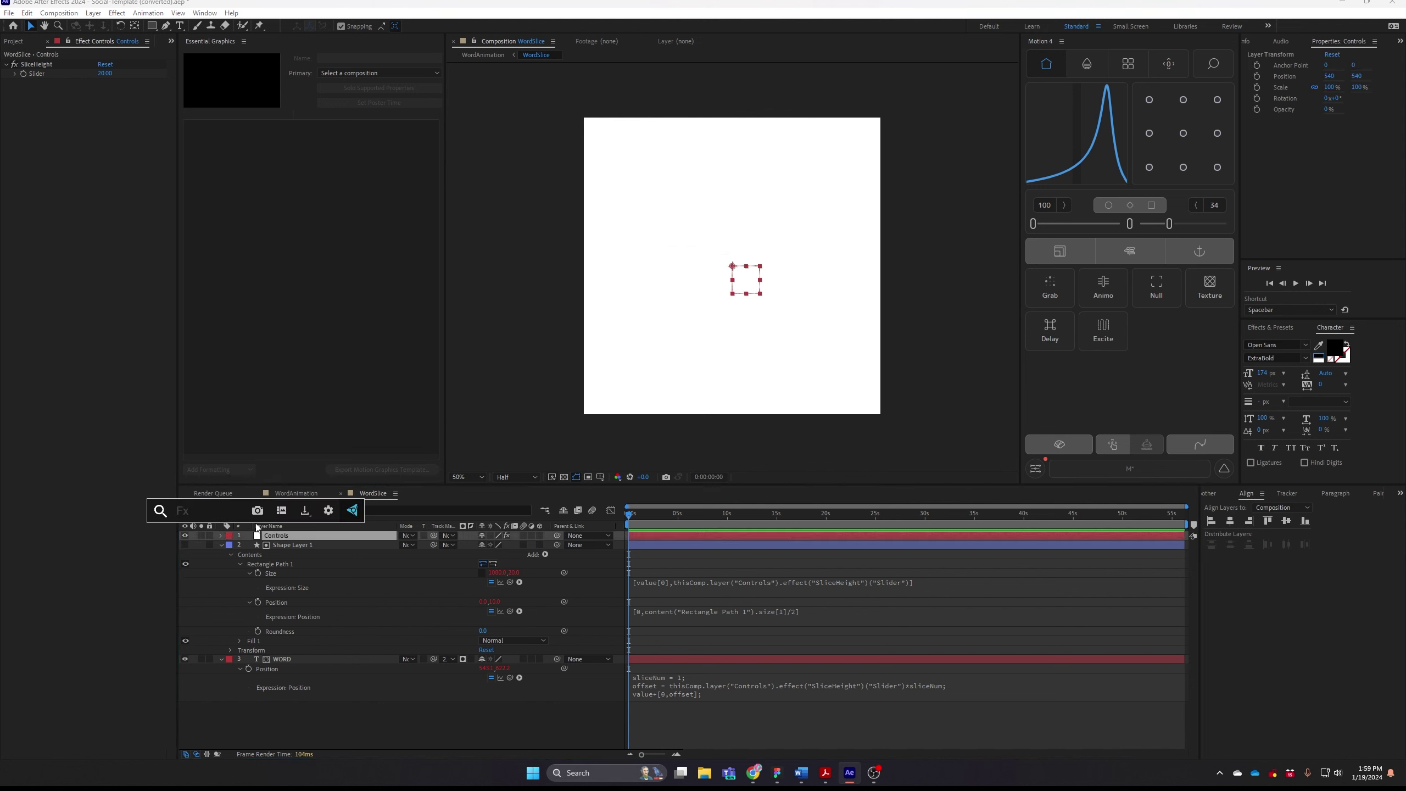
{"action": "type", "text": "slider"}
{"action": "key", "text": "Return"}
{"action": "key", "text": "Return"}
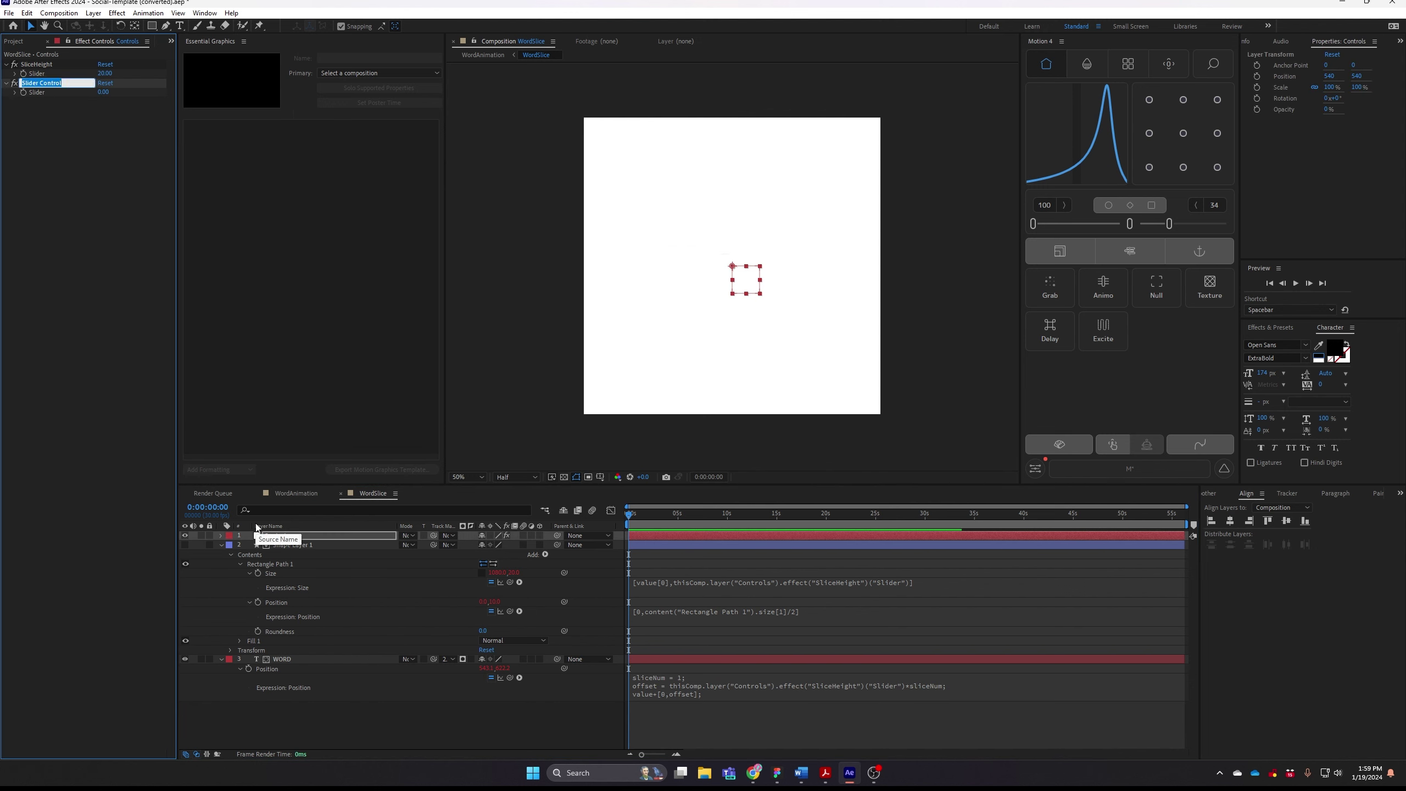
{"action": "type", "text": "sliceNum"}
{"action": "key", "text": "Return"}
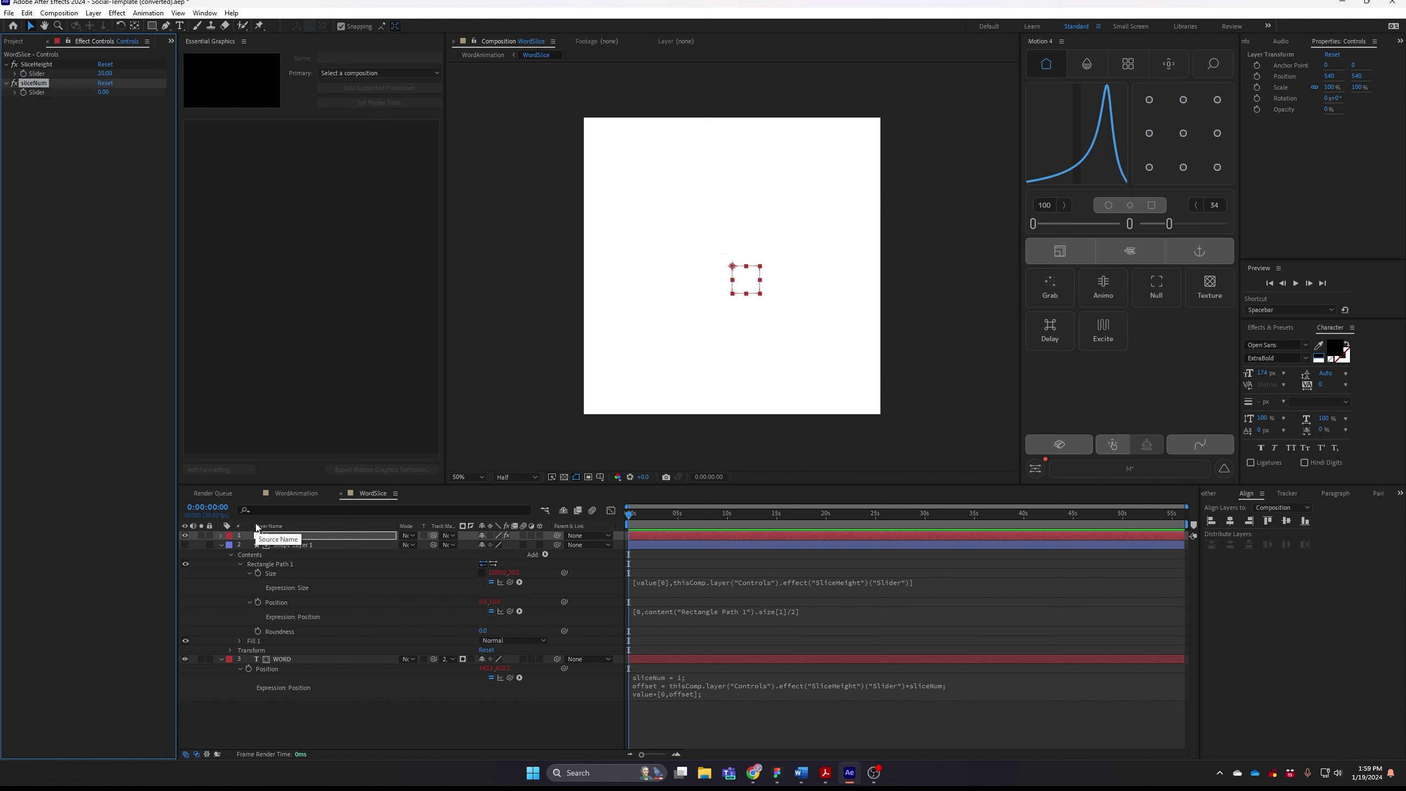
- Replace the 1 assigned to sliceNum in the WORD Position expression with a link to the Controls layer's sliceNum slider
{"action": "left_click", "coordinate": [691, 677]}
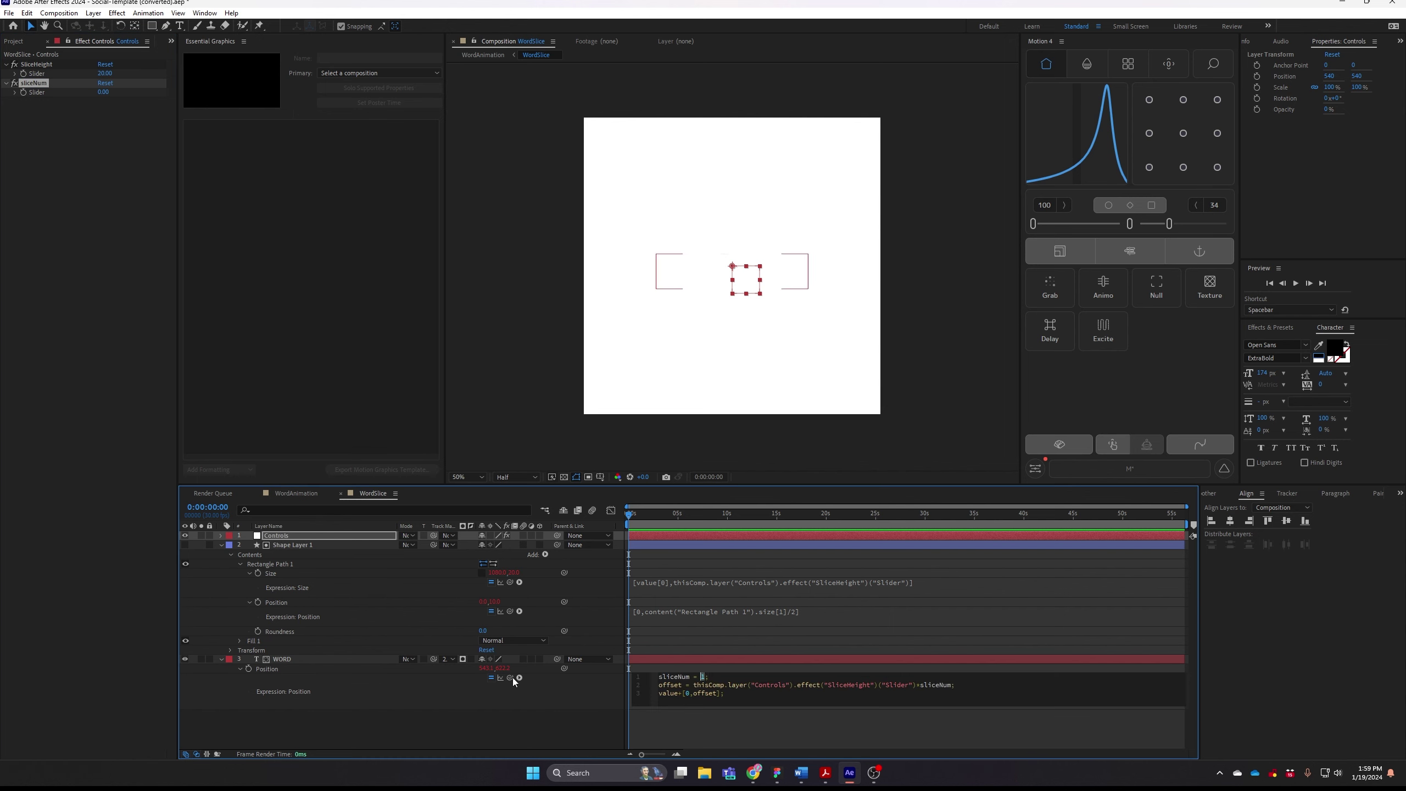
{"action": "left_click_drag", "start_coordinate": [509, 677], "coordinate": [61, 97]}
{"action": "left_click", "coordinate": [749, 555]}
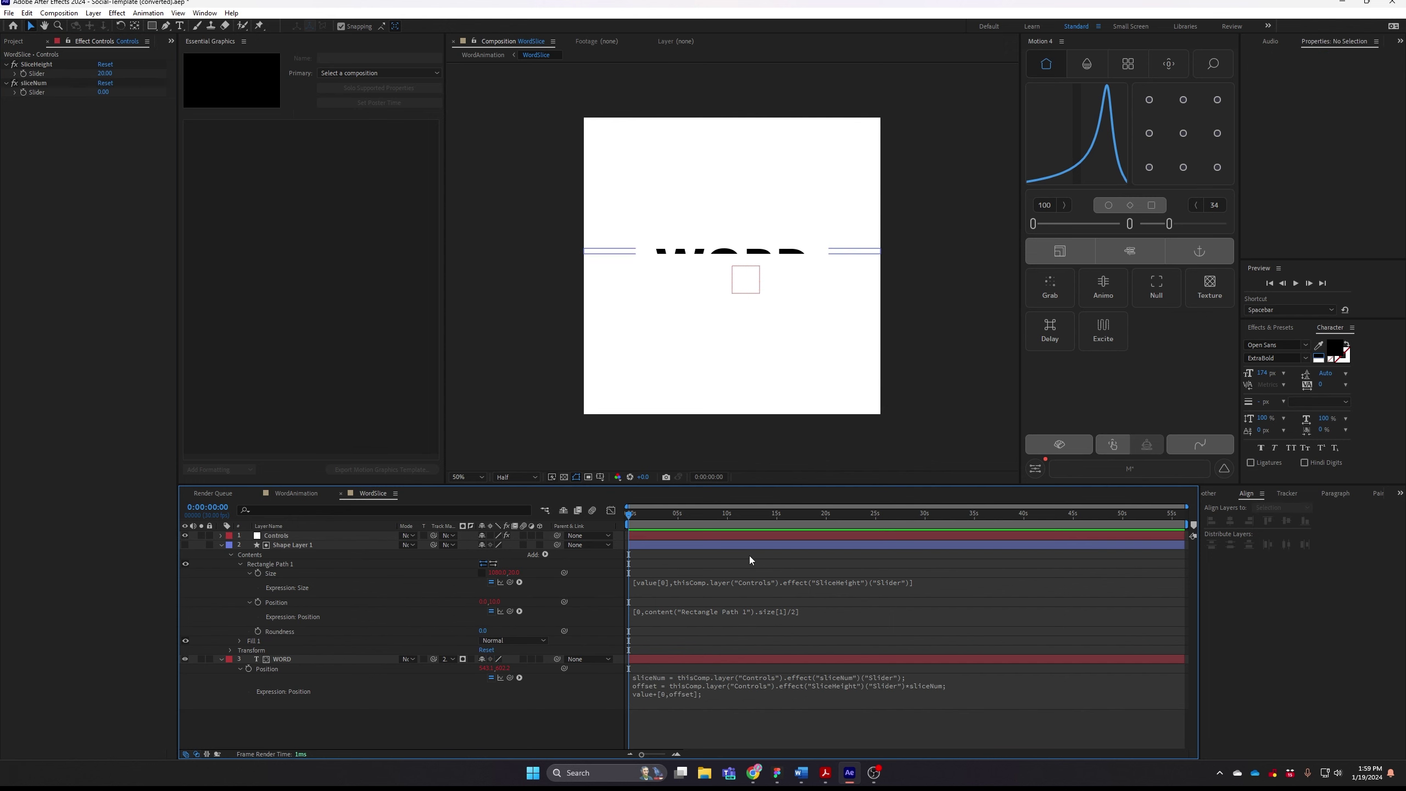
- Try different sliceNum slider values to test the word's shift, and return the slider to 0
{"action": "left_click_drag", "start_coordinate": [102, 92], "coordinate": [97, 93]}
{"action": "left_click", "coordinate": [98, 93]}
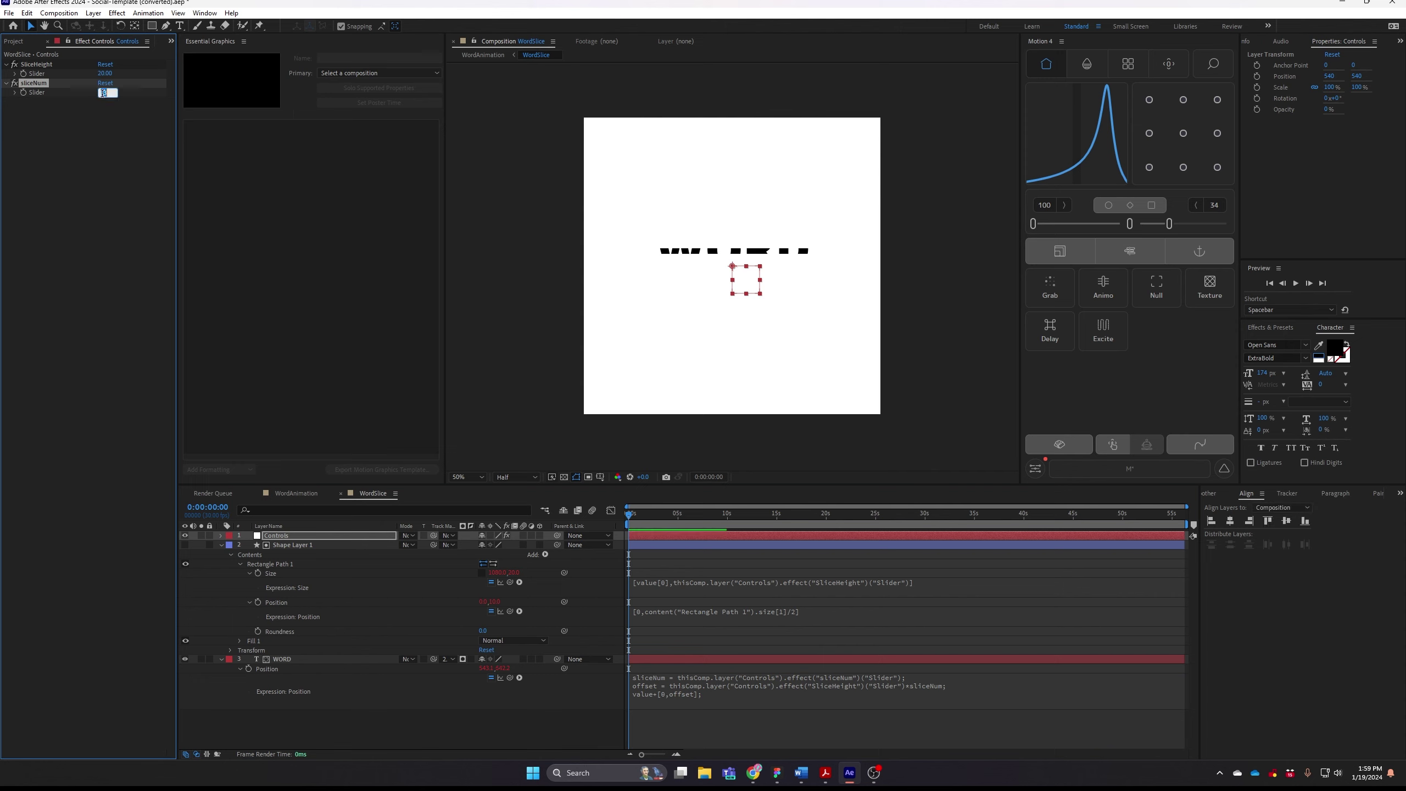
{"action": "type", "text": "0"}
{"action": "key", "text": "Return"}
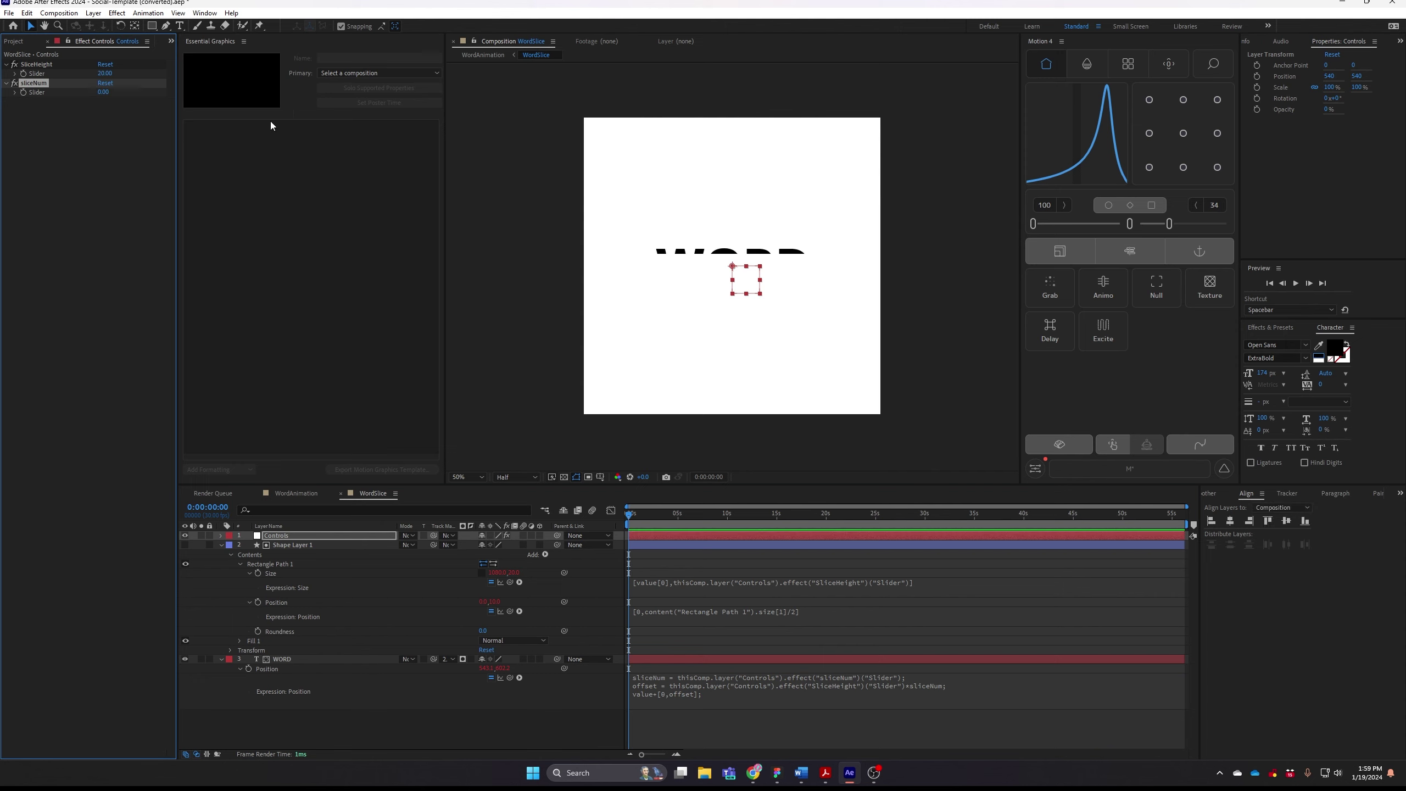
{"action": "left_click", "coordinate": [102, 92]}
- Negate the offset in the WORD layer's Position expression by placing a minus sign before thisComp on the offset line
{"action": "left_click", "coordinate": [709, 693]}
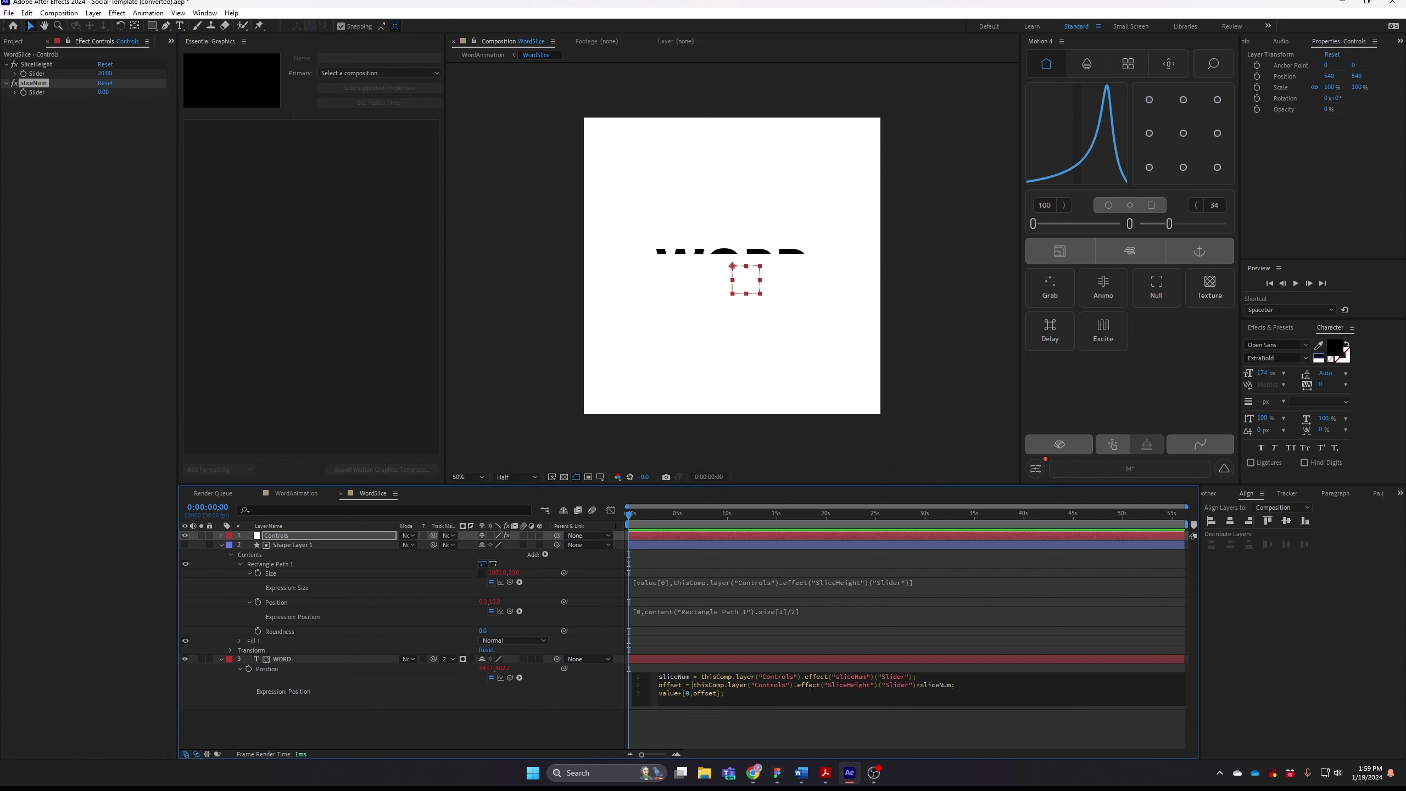
{"action": "type", "text": "-"}
{"action": "left_click", "coordinate": [602, 447]}
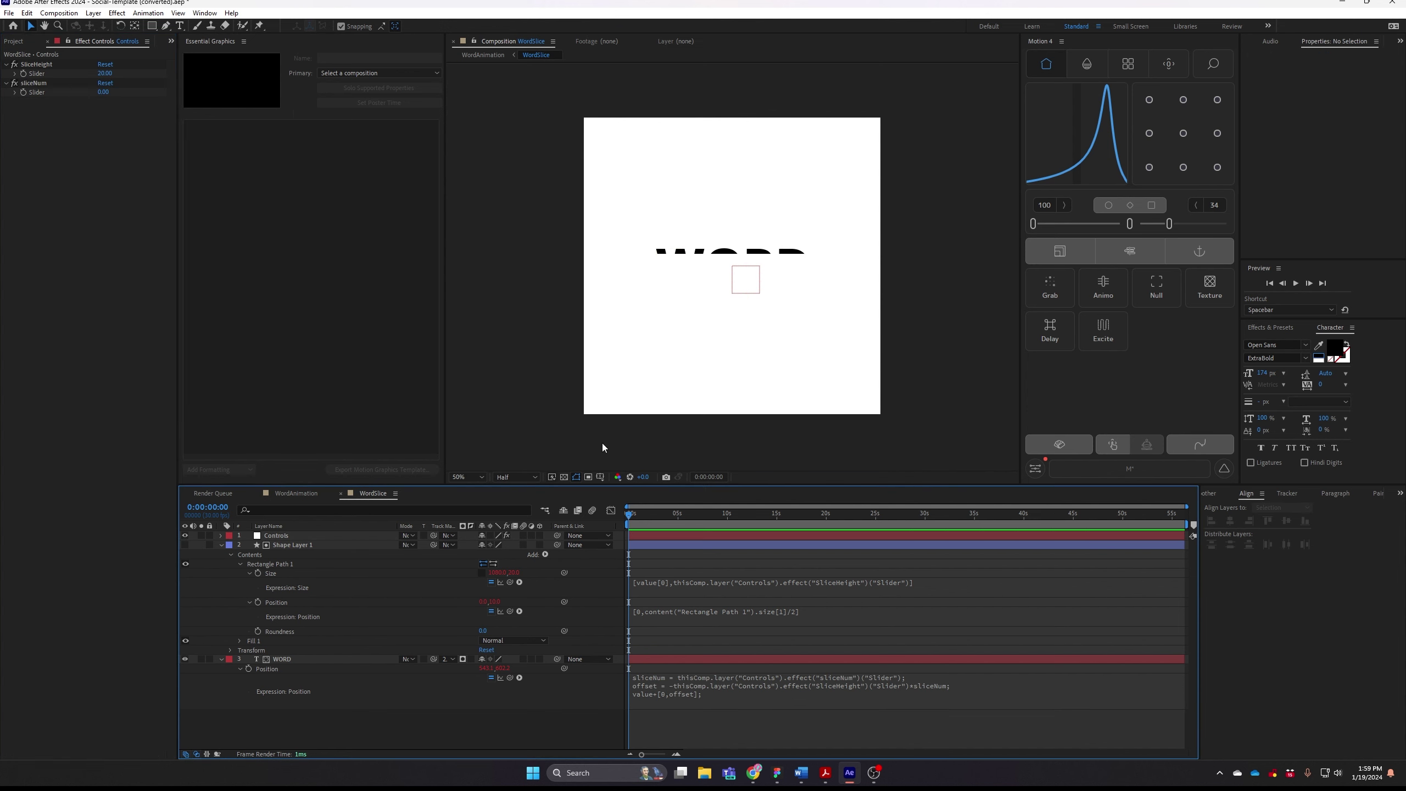
- Test the reversed offset by raising the Controls layer's sliceNum slider to 3
{"action": "left_click", "coordinate": [102, 92]}
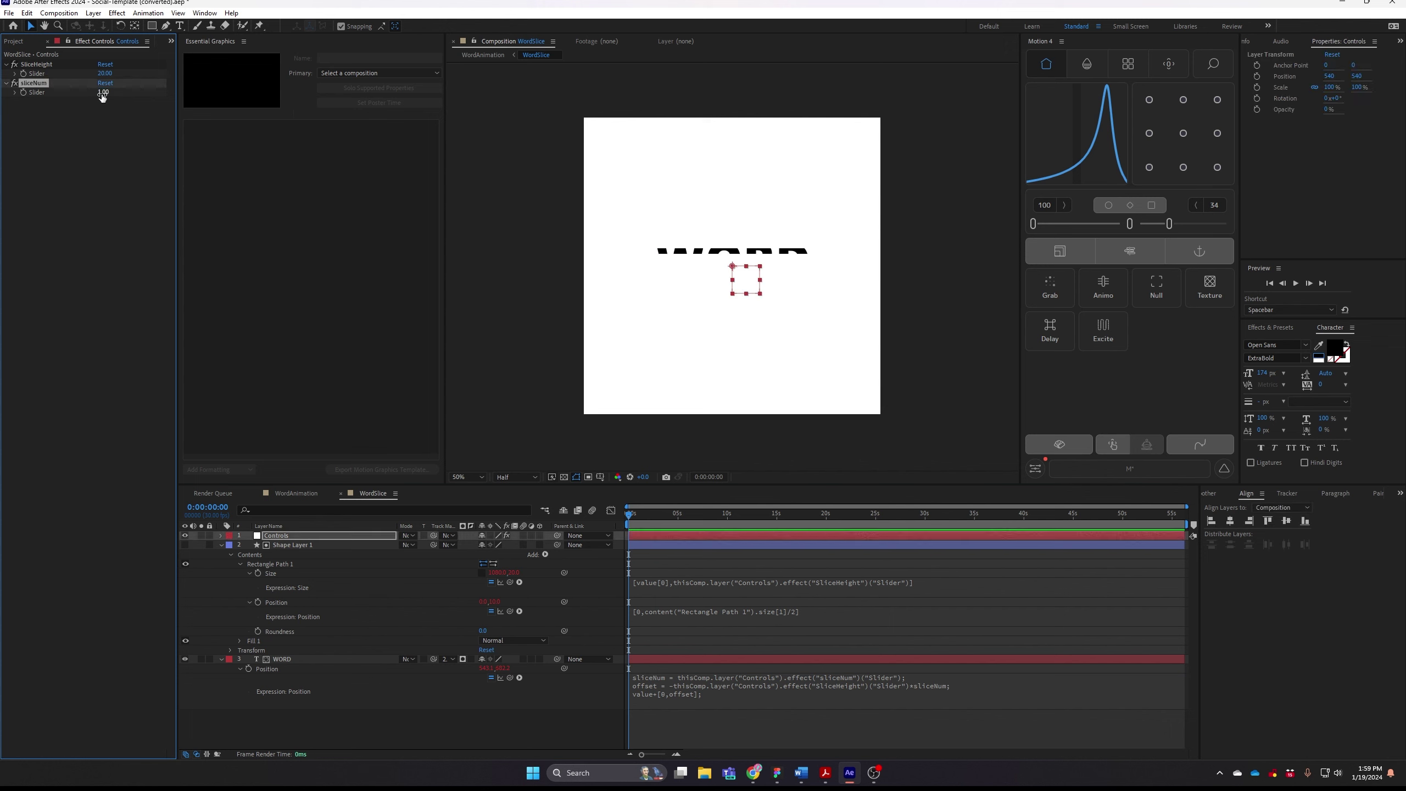
{"action": "key", "text": "Up"}
{"action": "key", "text": "Return"}
{"action": "left_click", "coordinate": [103, 92]}
{"action": "key", "text": "Return"}
{"action": "left_click", "coordinate": [100, 126]}
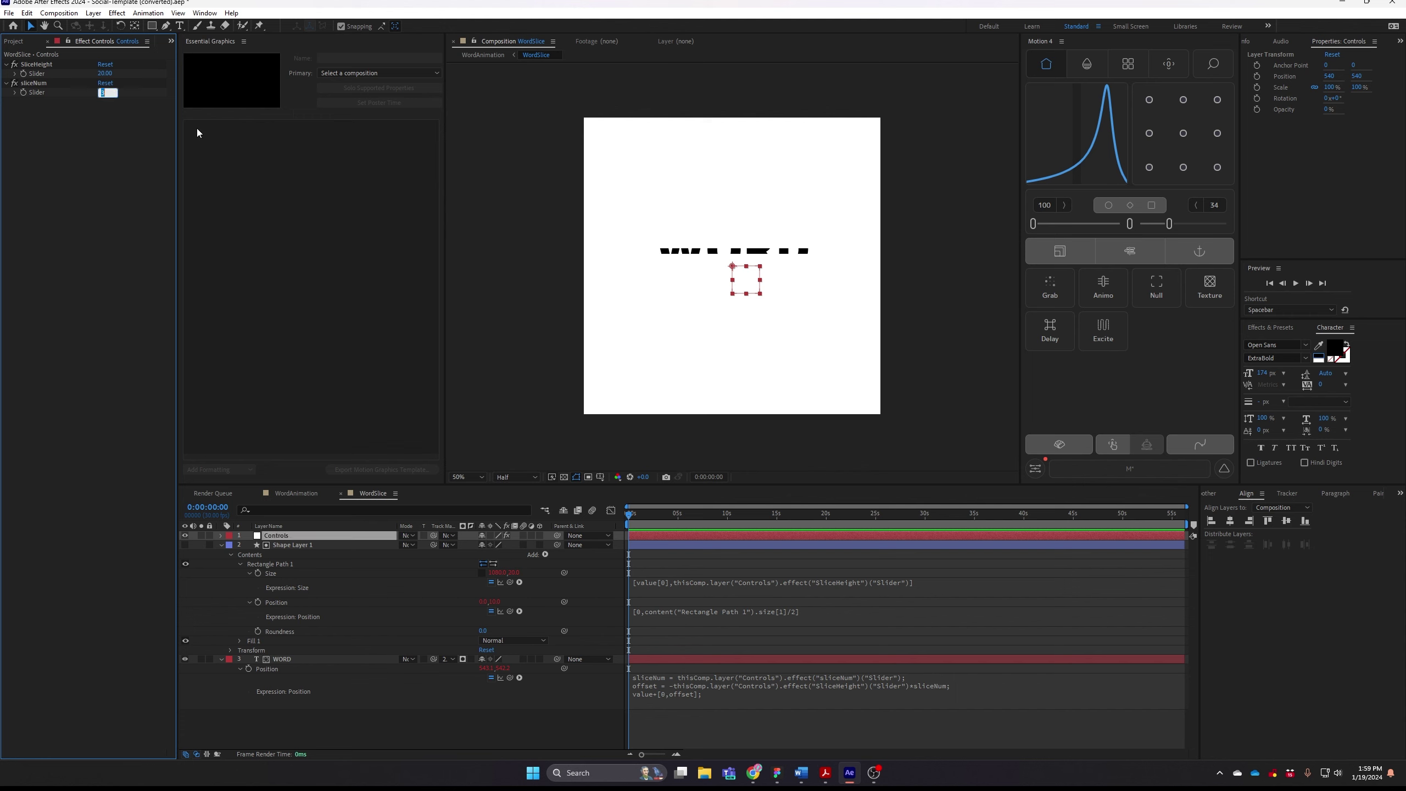
- Add a Color Control effect to the Controls layer
{"action": "left_click", "coordinate": [292, 658]}
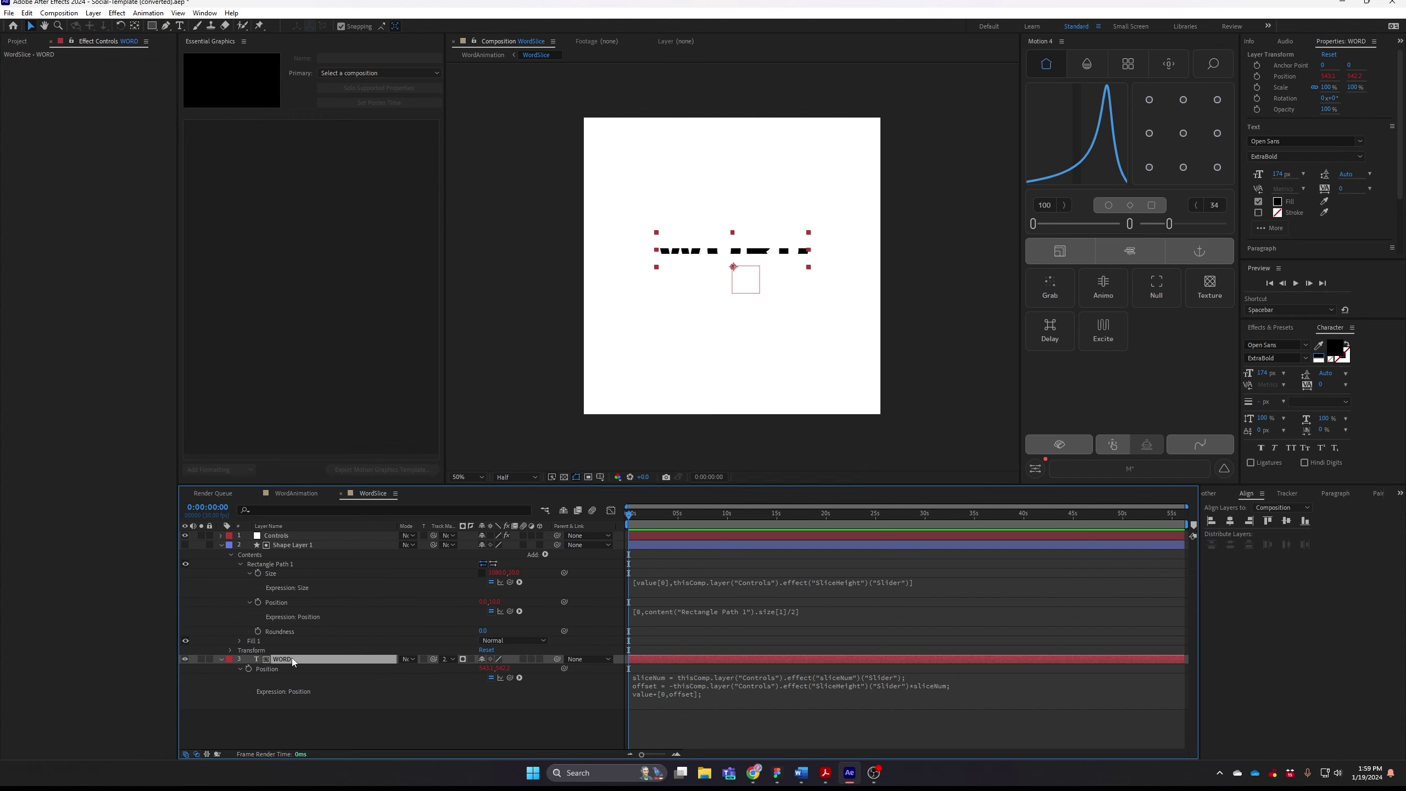
{"action": "left_click", "coordinate": [288, 535]}
{"action": "key", "text": "ctrl+space"}
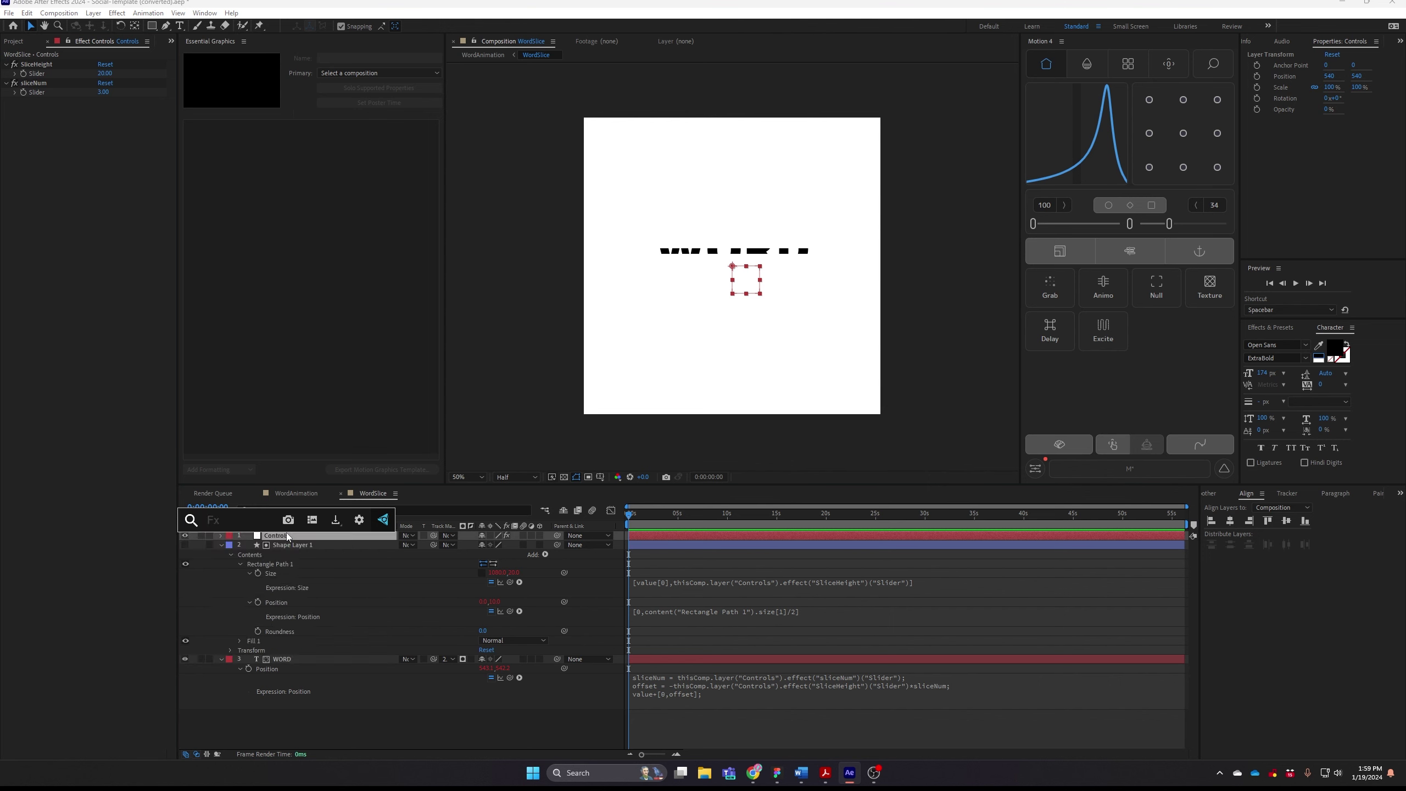
{"action": "type", "text": "color co"}
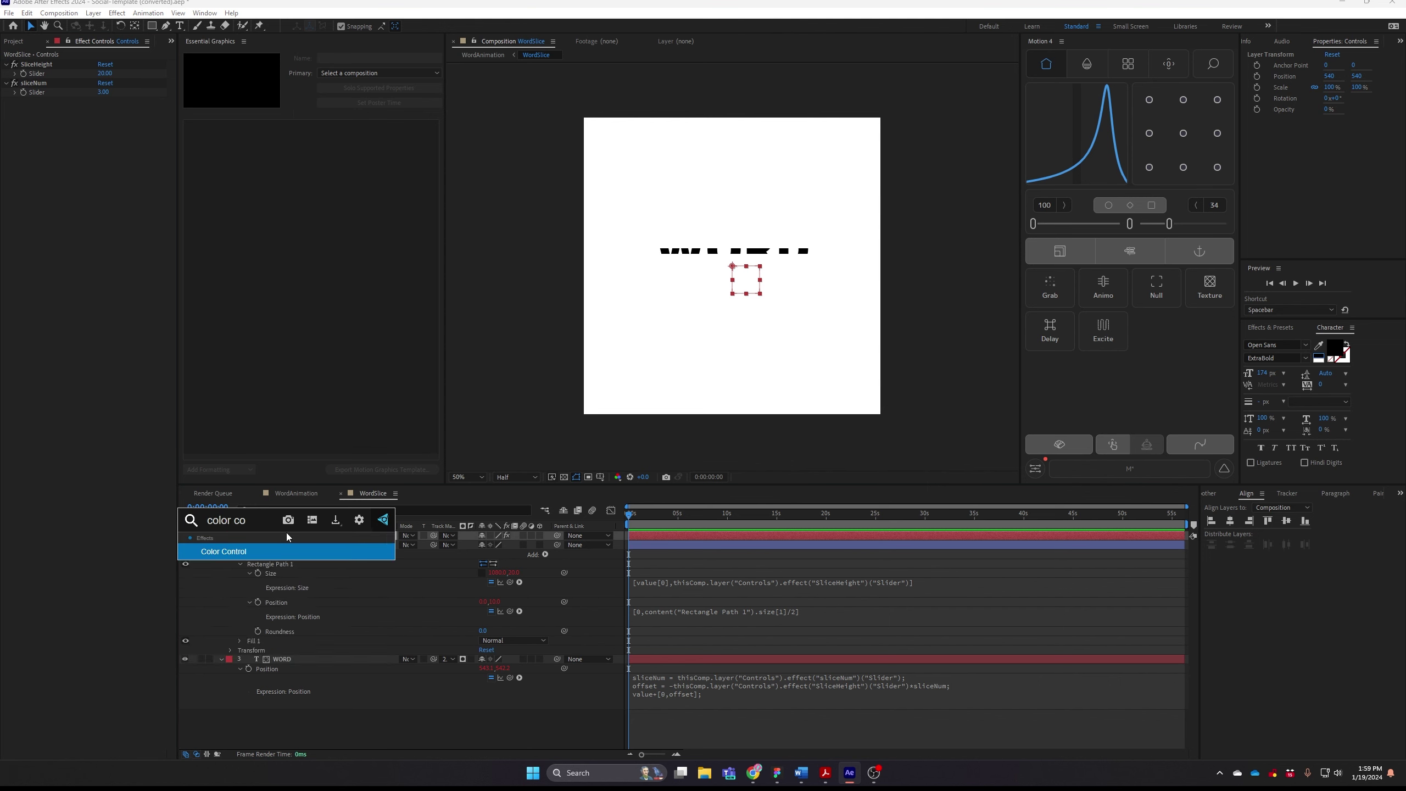
{"action": "key", "text": "Return"}
- Apply a Fill effect to the WORD layer
{"action": "left_click", "coordinate": [286, 660]}
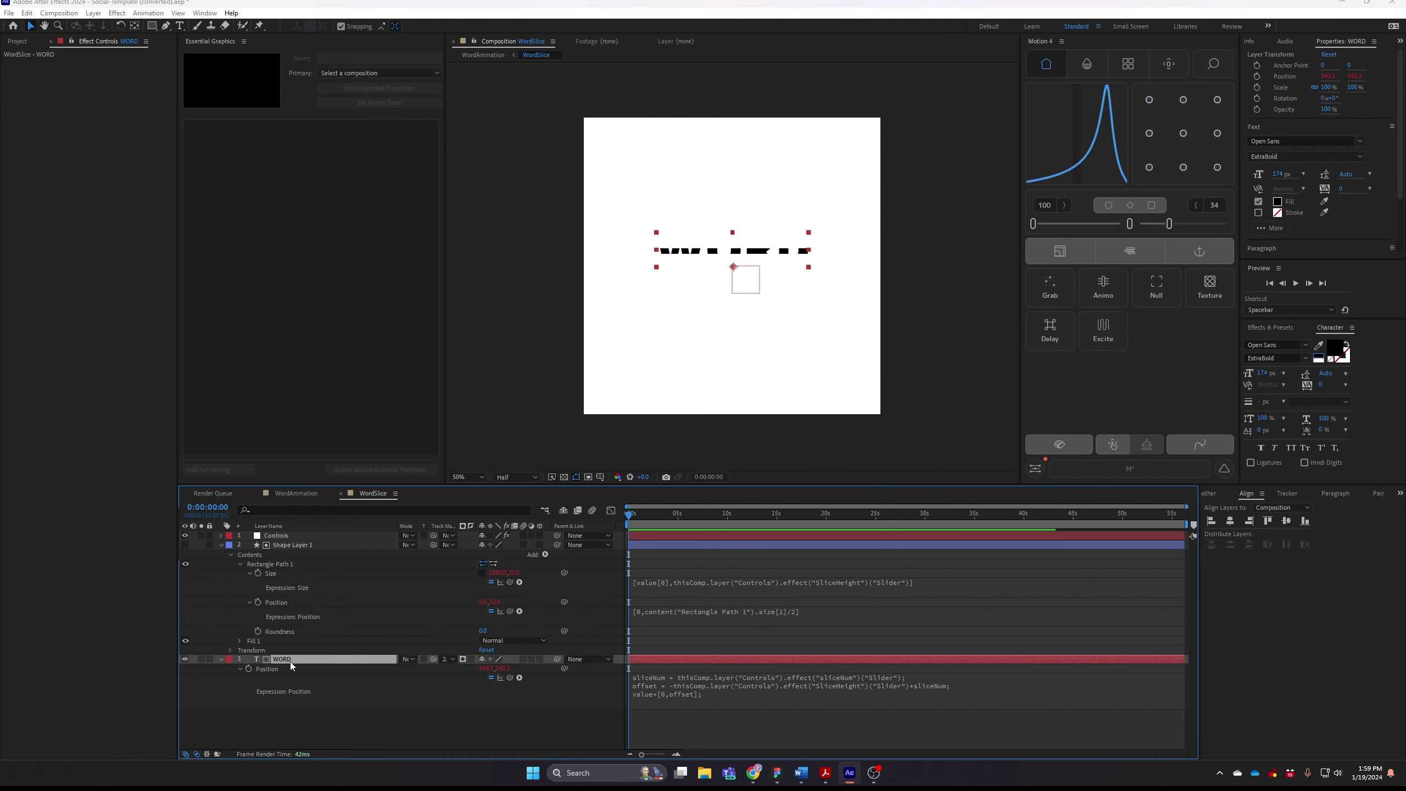
{"action": "key", "text": "ctrl+space"}
{"action": "type", "text": "fil"}
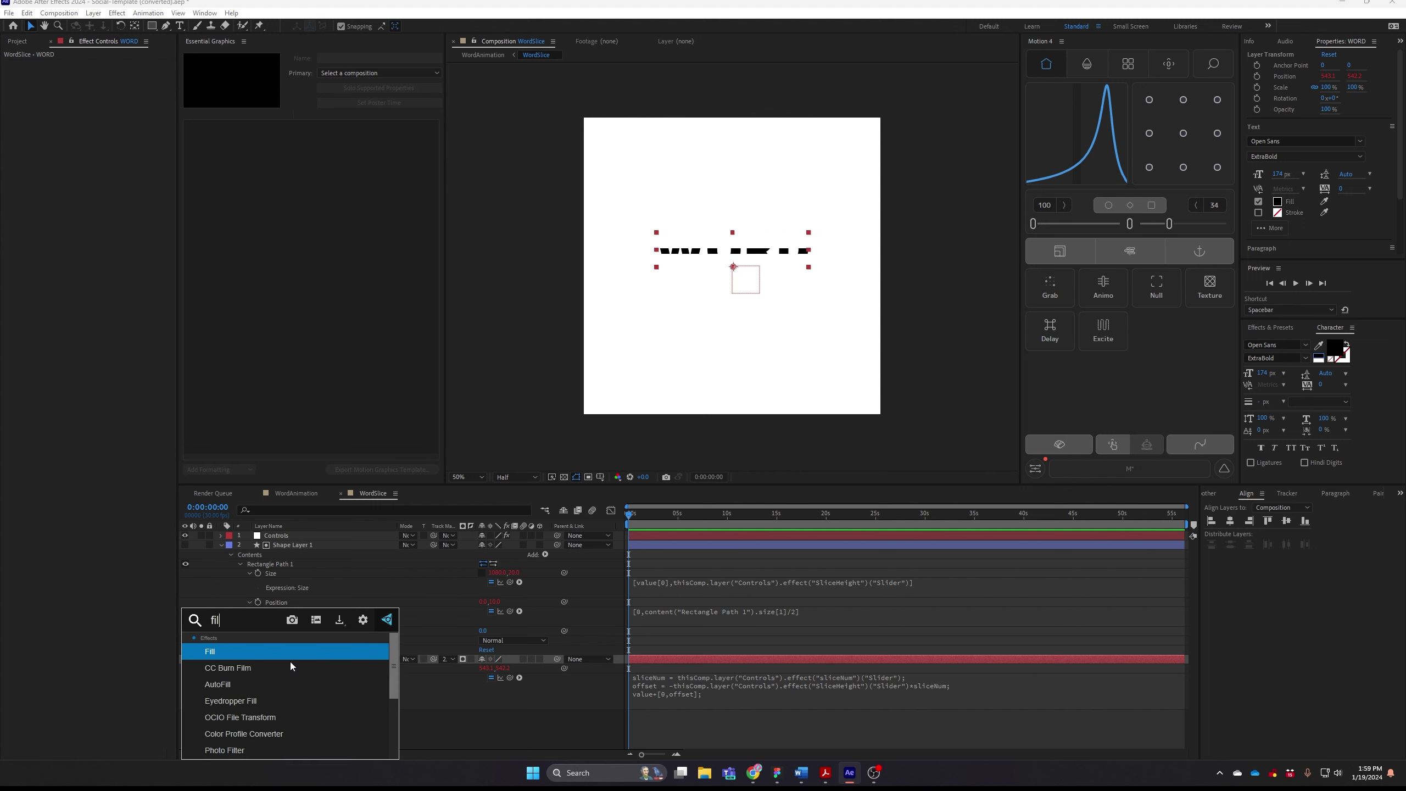
{"action": "key", "text": "Return"}
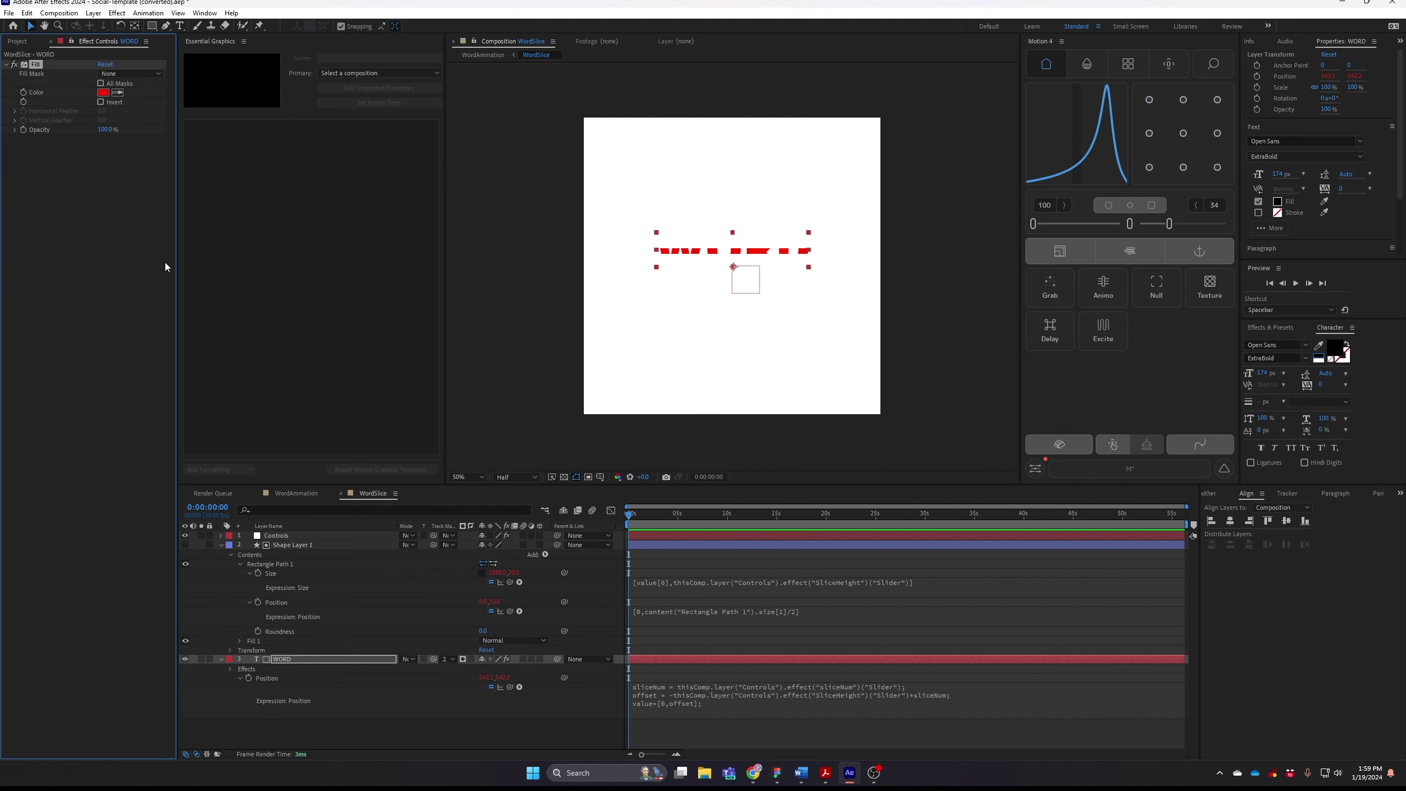
- Link the Color property of the WORD layer's Fill effect to the Controls layer's Color Control
{"action": "left_click", "coordinate": [276, 535]}
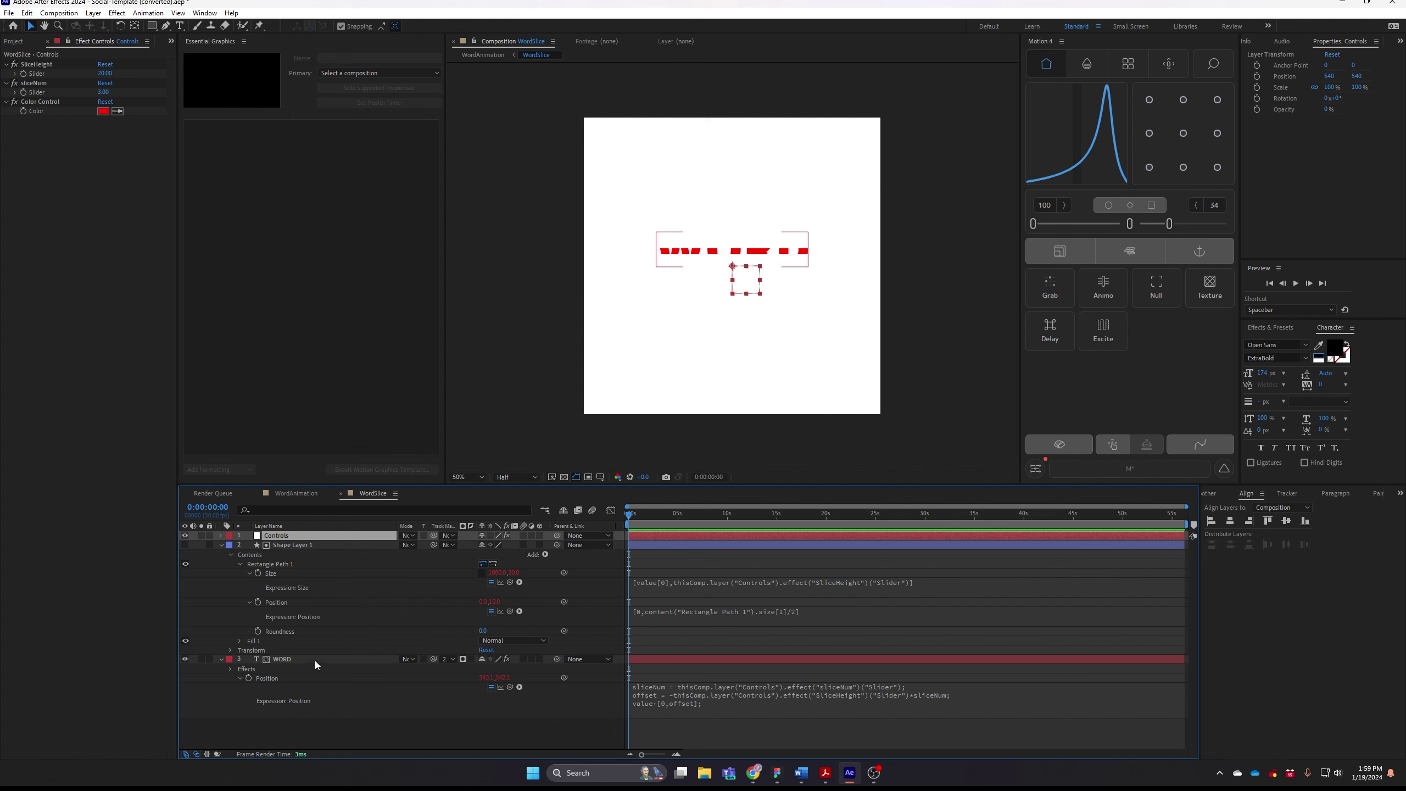
{"action": "left_click", "coordinate": [314, 660]}
{"action": "left_click", "coordinate": [228, 669]}
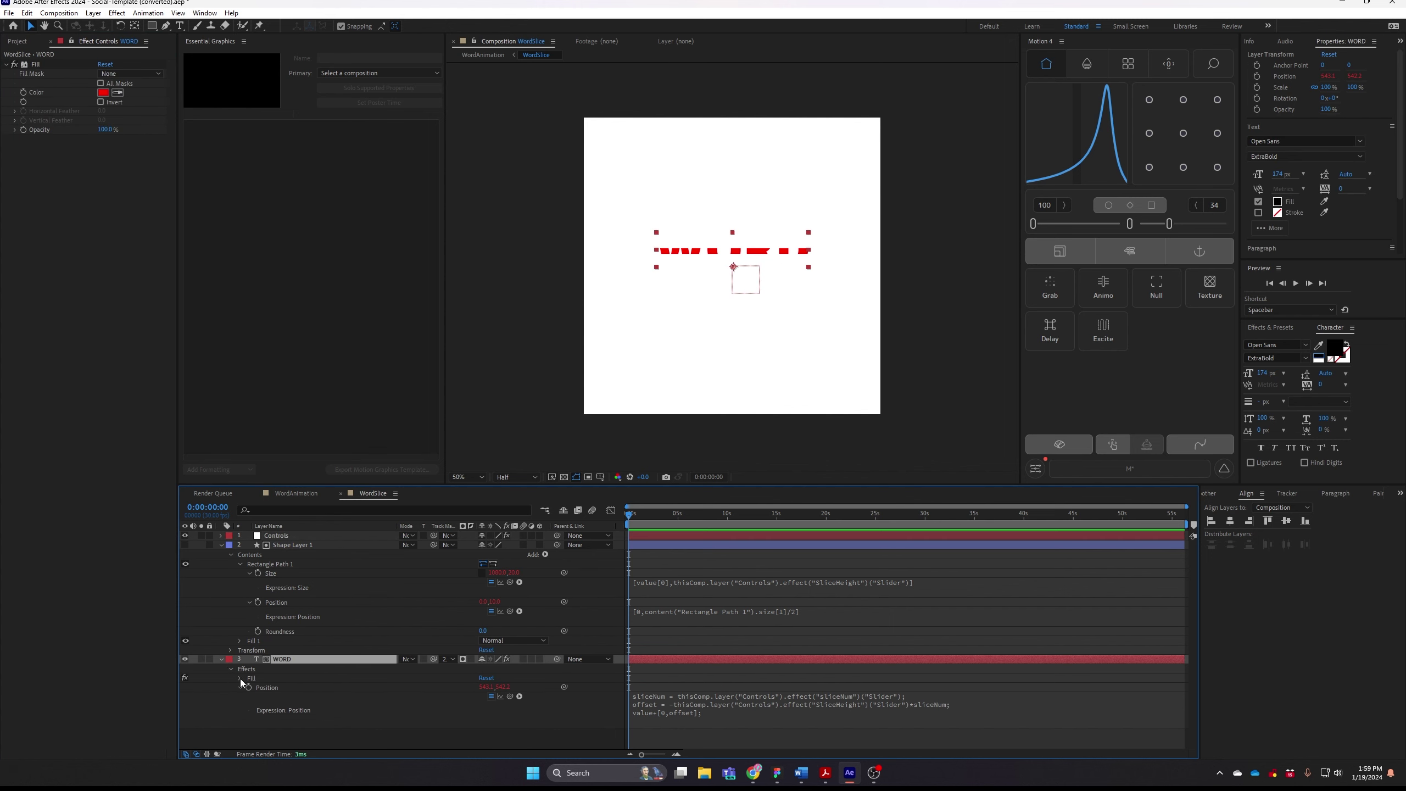
{"action": "left_click", "coordinate": [239, 678]}
{"action": "scroll", "coordinate": [426, 604], "scroll_direction": "up", "scroll_amount": 1}
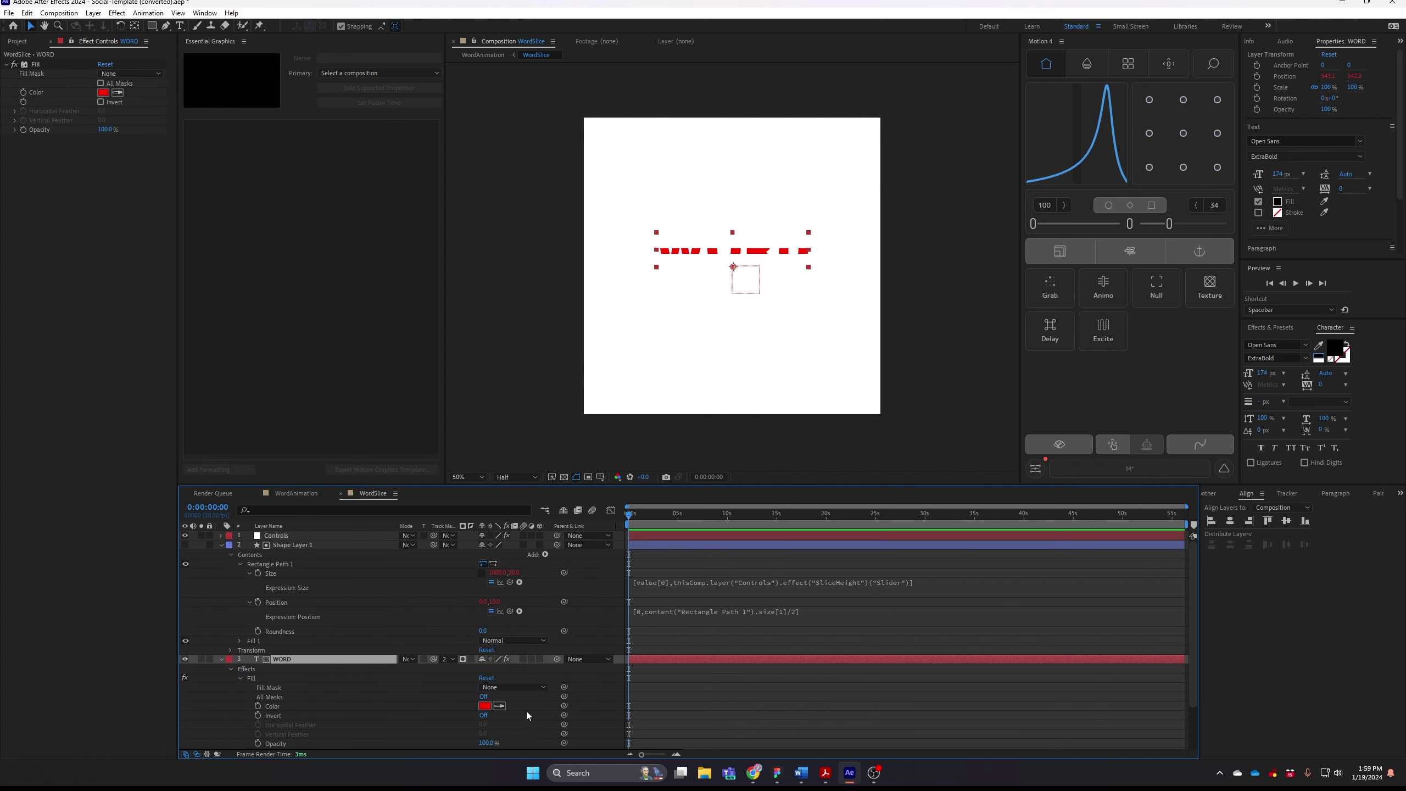
{"action": "left_click", "coordinate": [296, 535]}
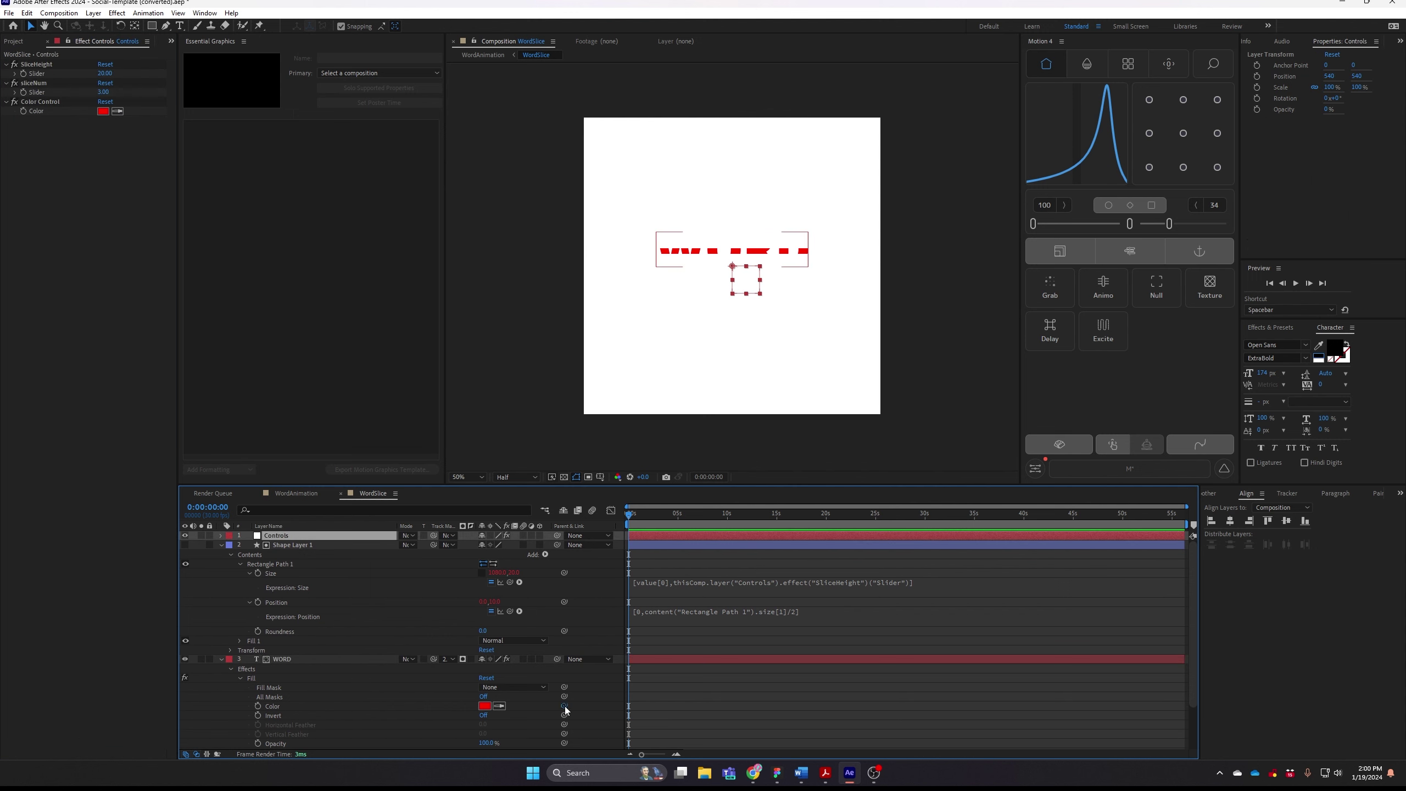
{"action": "left_click_drag", "start_coordinate": [565, 707], "coordinate": [49, 110]}
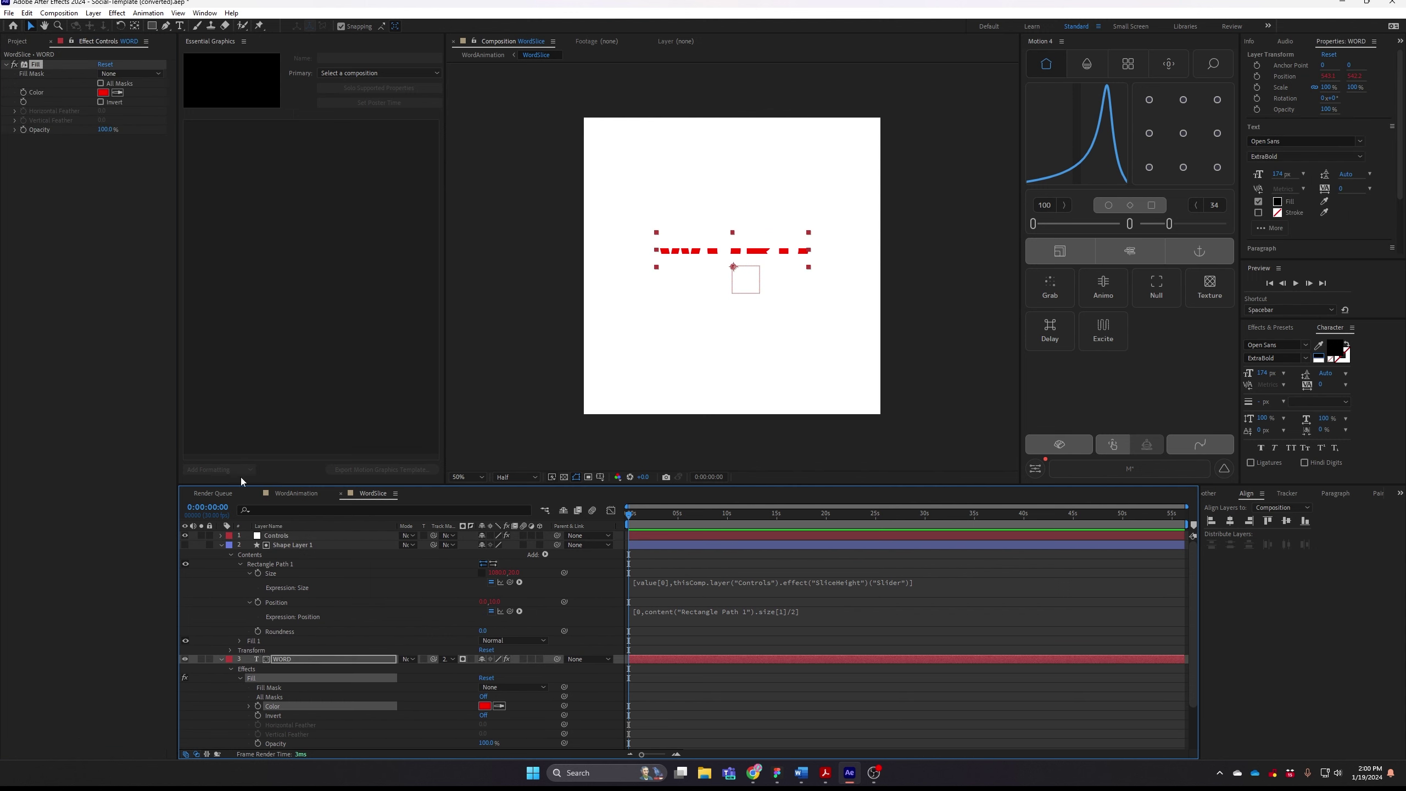
- Set the Controls layer's Color Control to light green to test the linked fill
{"action": "left_click", "coordinate": [281, 537]}
{"action": "left_click", "coordinate": [102, 112]}
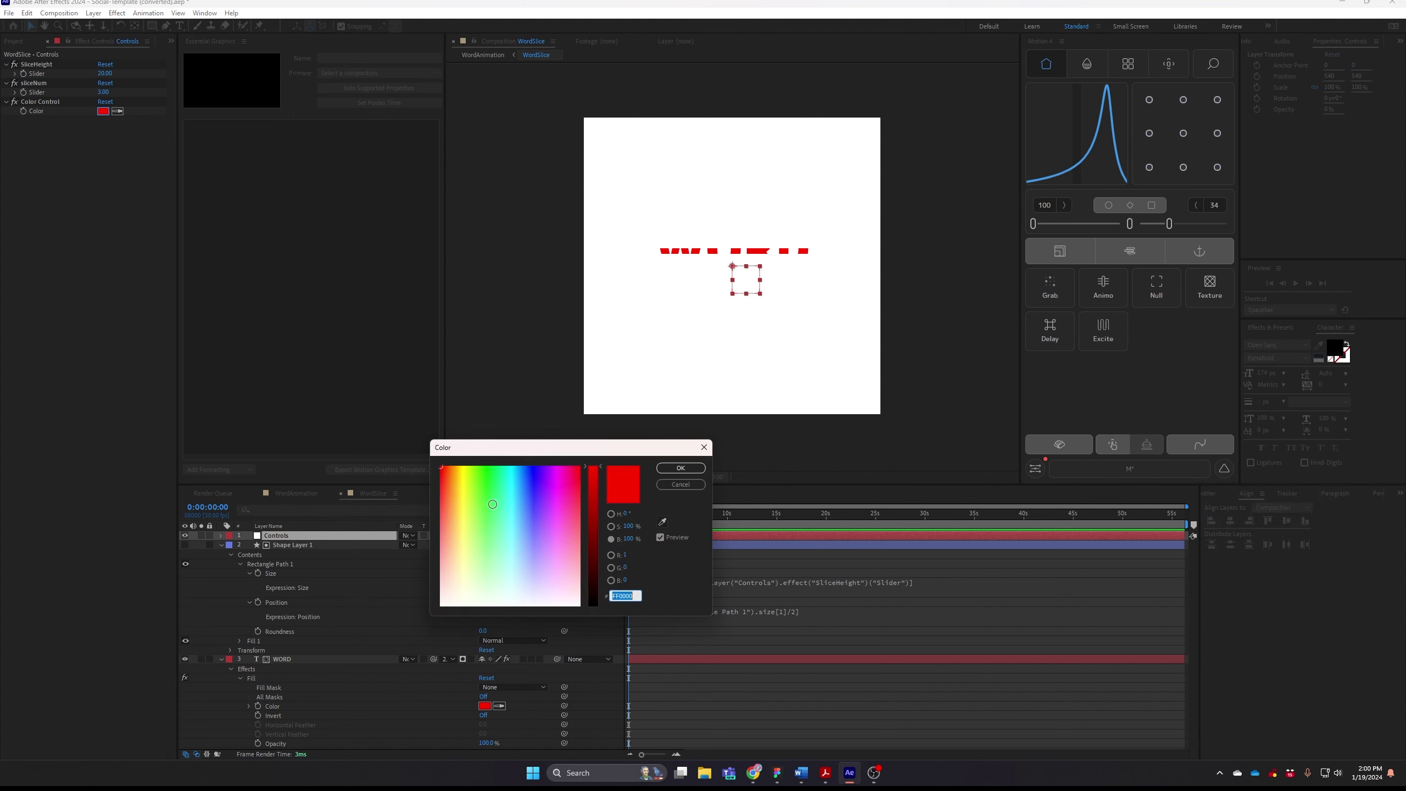
{"action": "left_click", "coordinate": [492, 487]}
{"action": "left_click", "coordinate": [624, 590]}
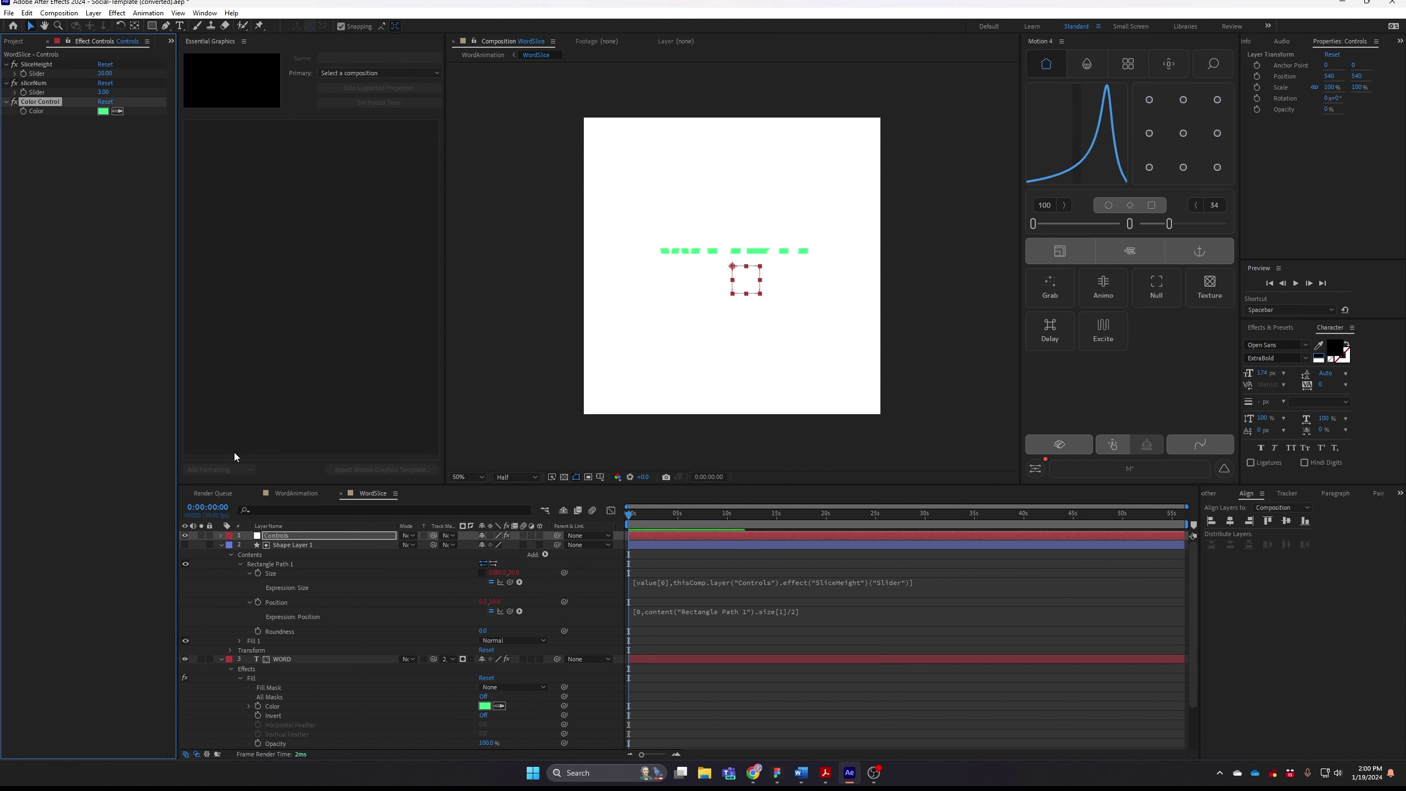
- Add the Controls layer's sliceNum slider property to Essential Graphics for the WordSlice composition
{"action": "left_click", "coordinate": [278, 537]}
{"action": "left_click", "coordinate": [298, 493]}
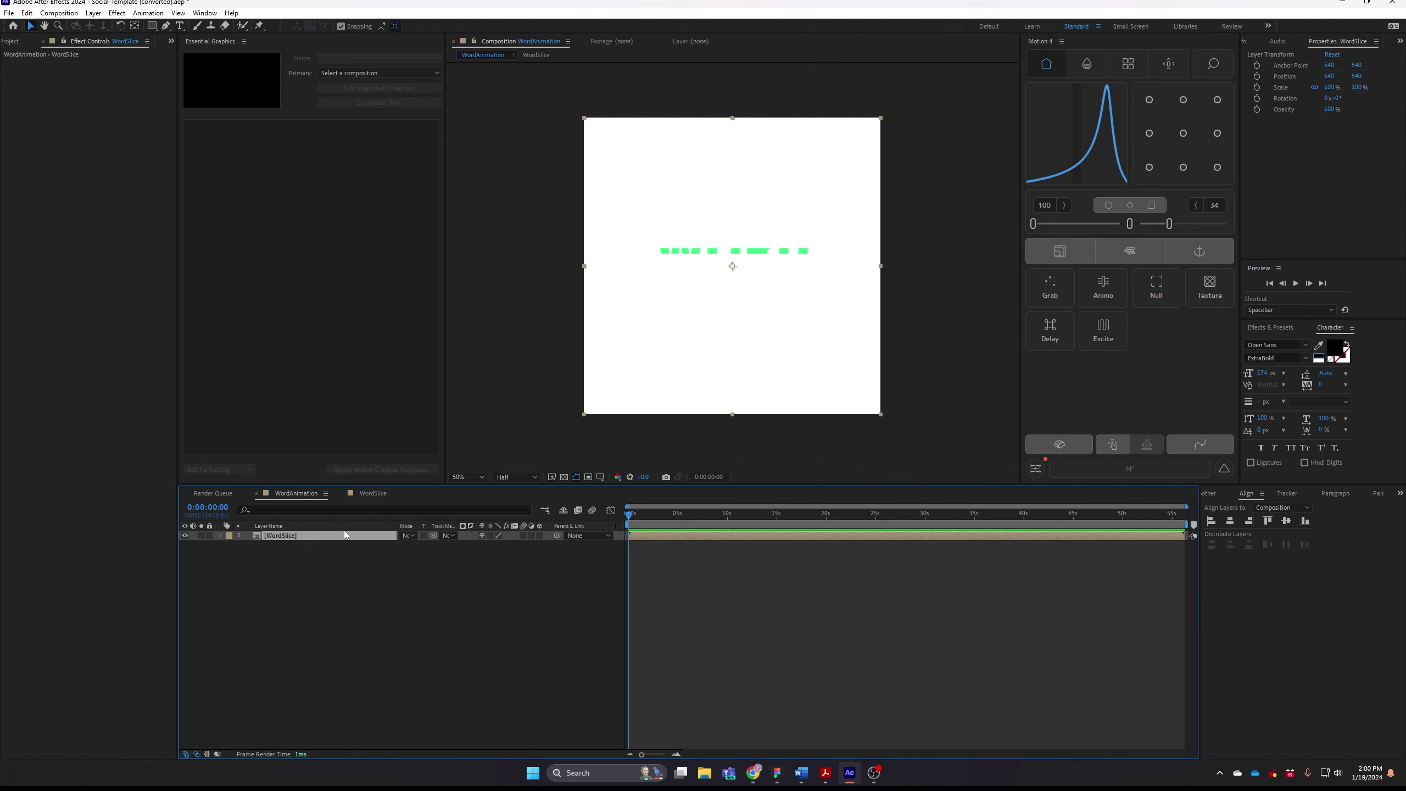
{"action": "left_click", "coordinate": [381, 494]}
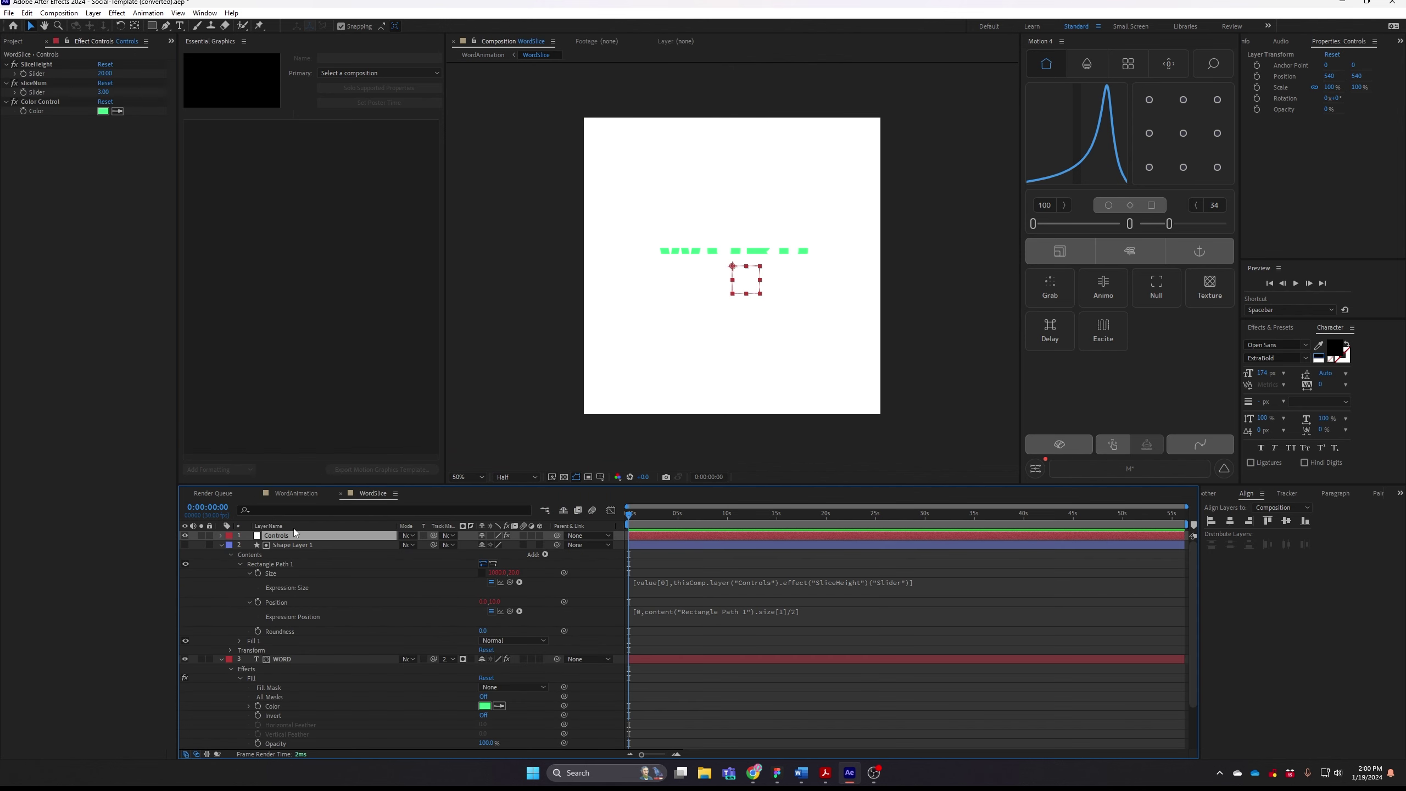
{"action": "left_click", "coordinate": [41, 75]}
{"action": "right_click", "coordinate": [41, 93]}
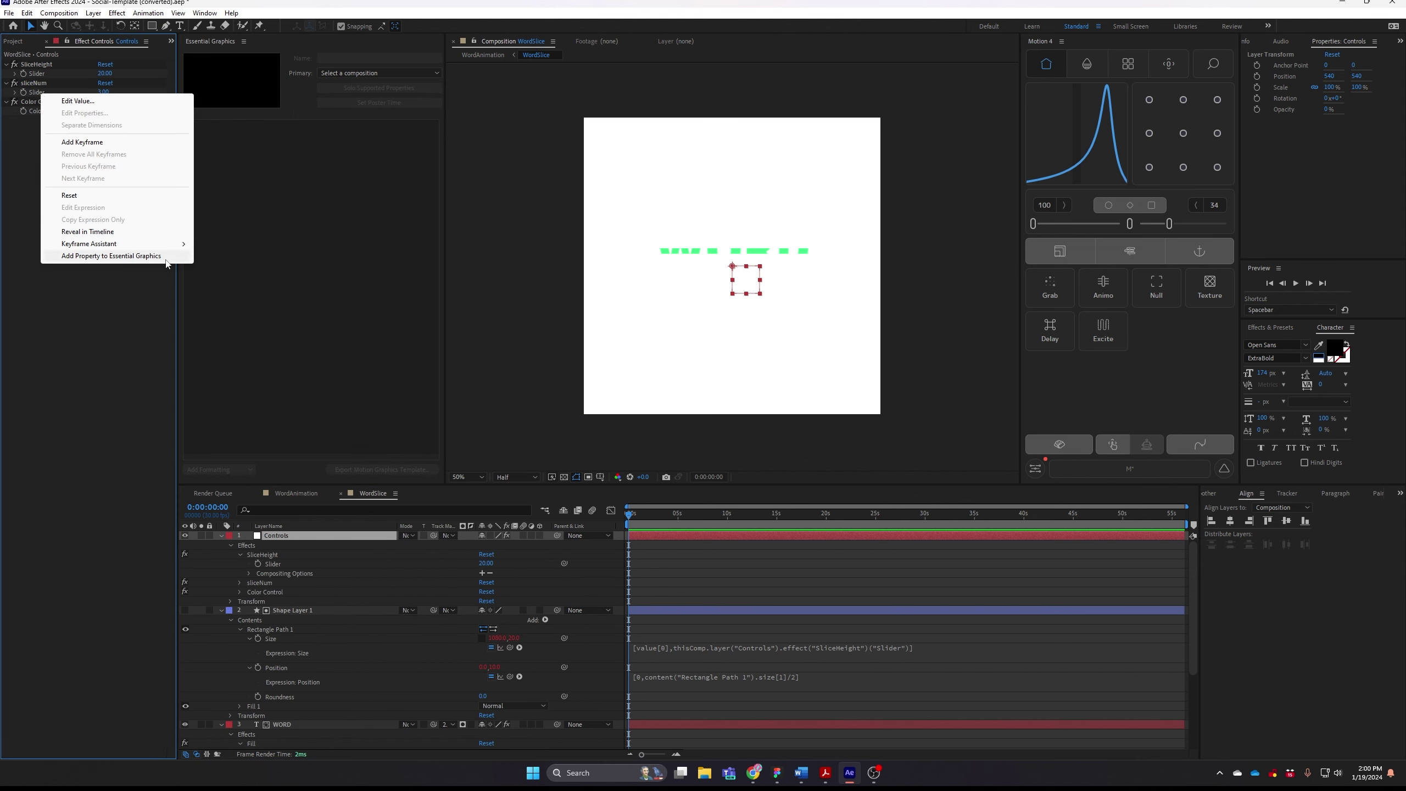
{"action": "left_click", "coordinate": [111, 256]}
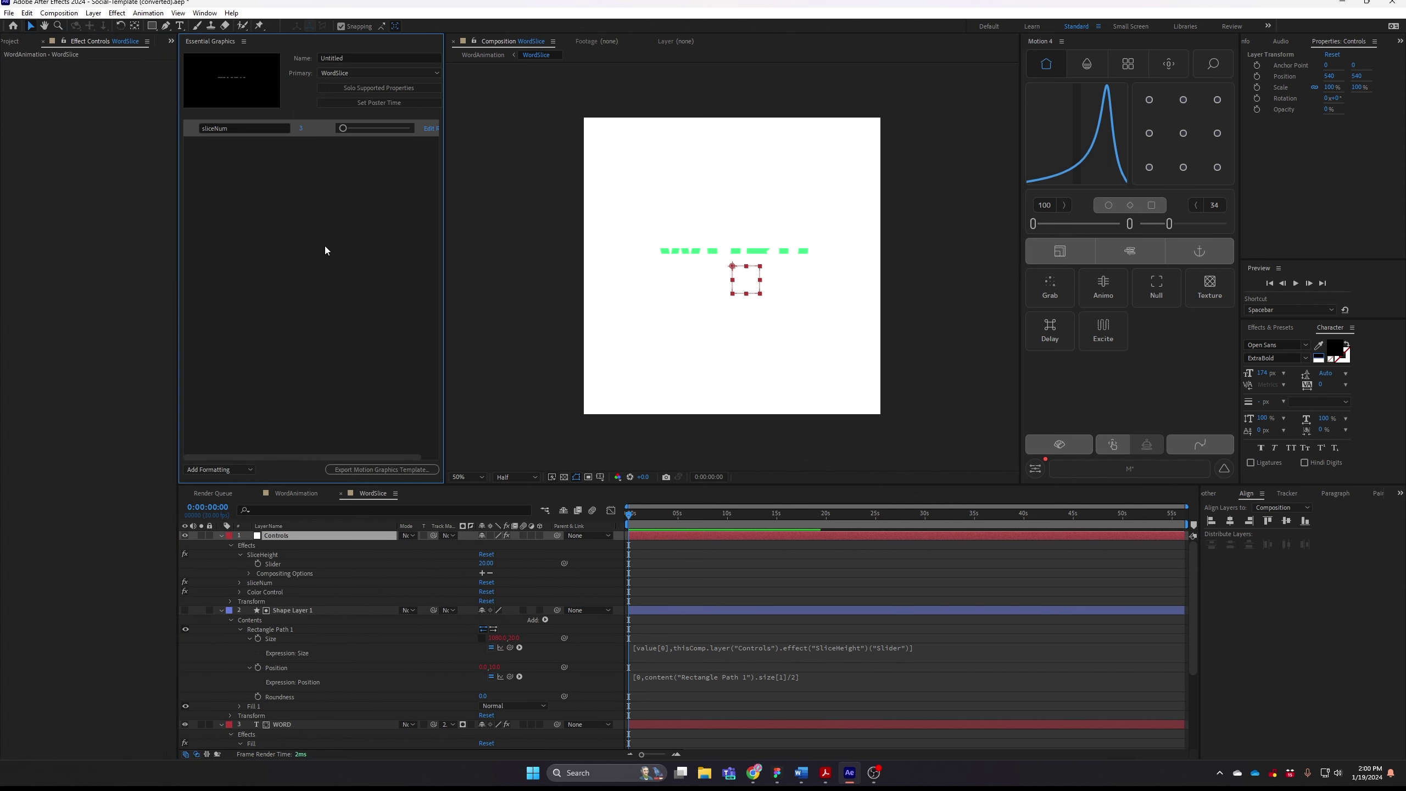
- Add the Controls layer's SliceHeight slider and Color Control color to WordSlice's Essential Graphics
{"action": "left_click", "coordinate": [288, 535]}
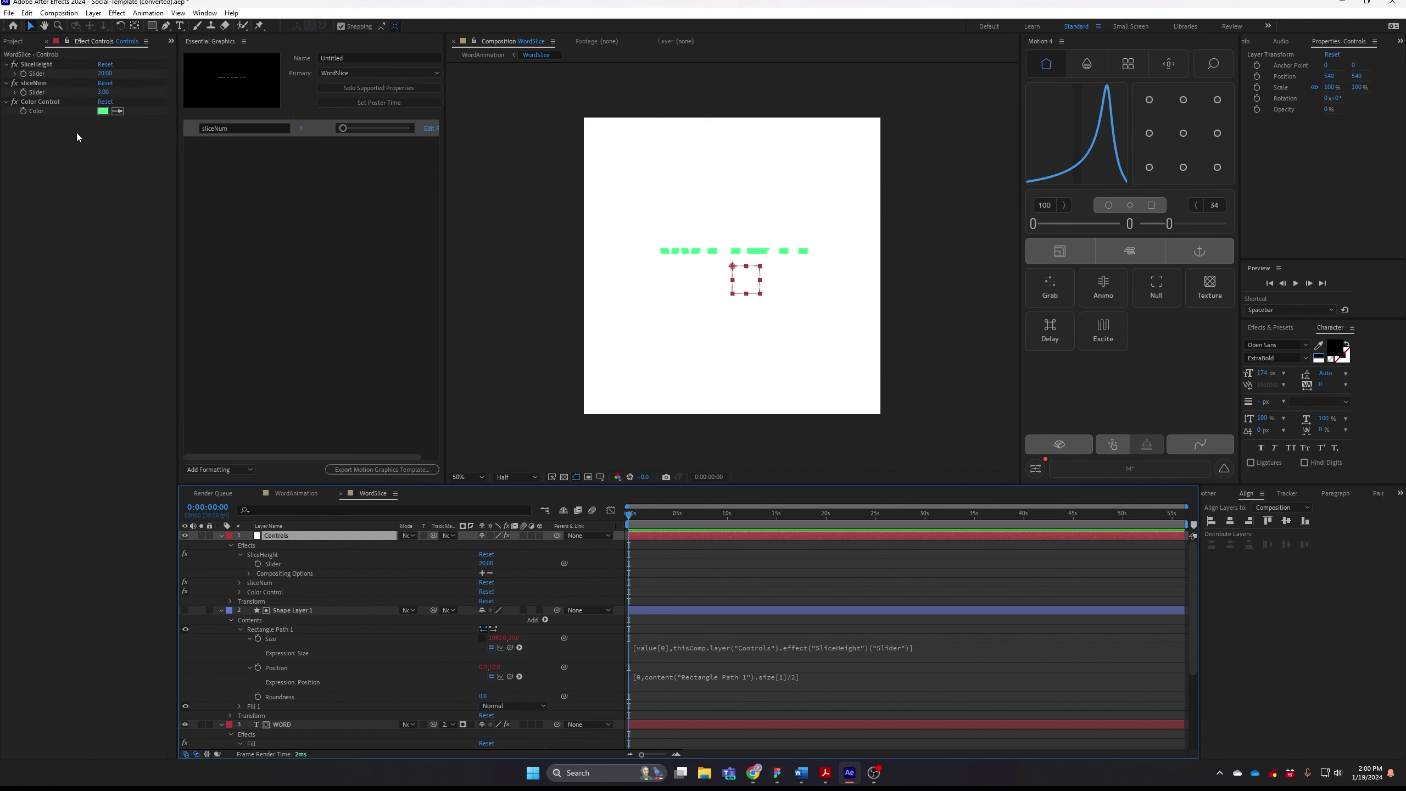
{"action": "right_click", "coordinate": [43, 72]}
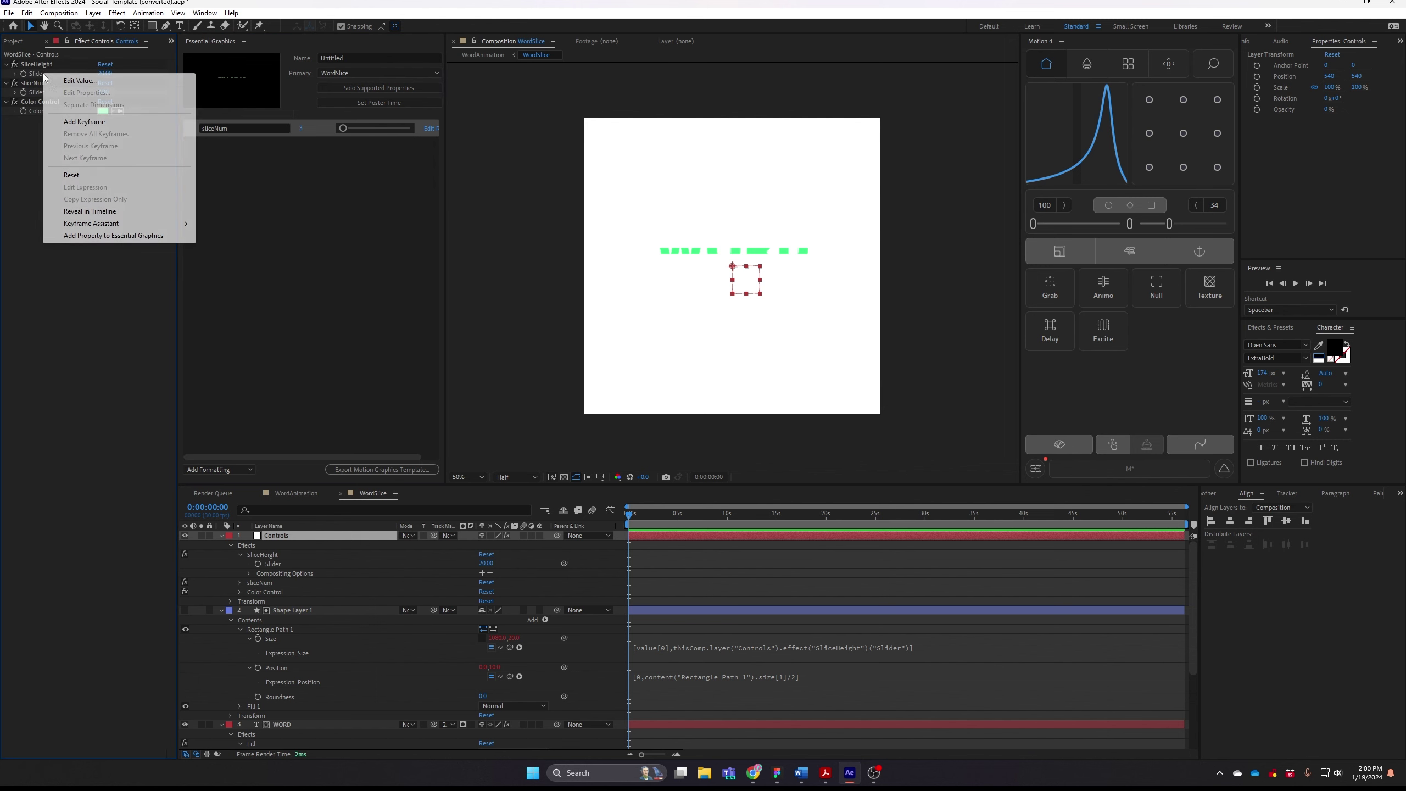
{"action": "left_click", "coordinate": [114, 236]}
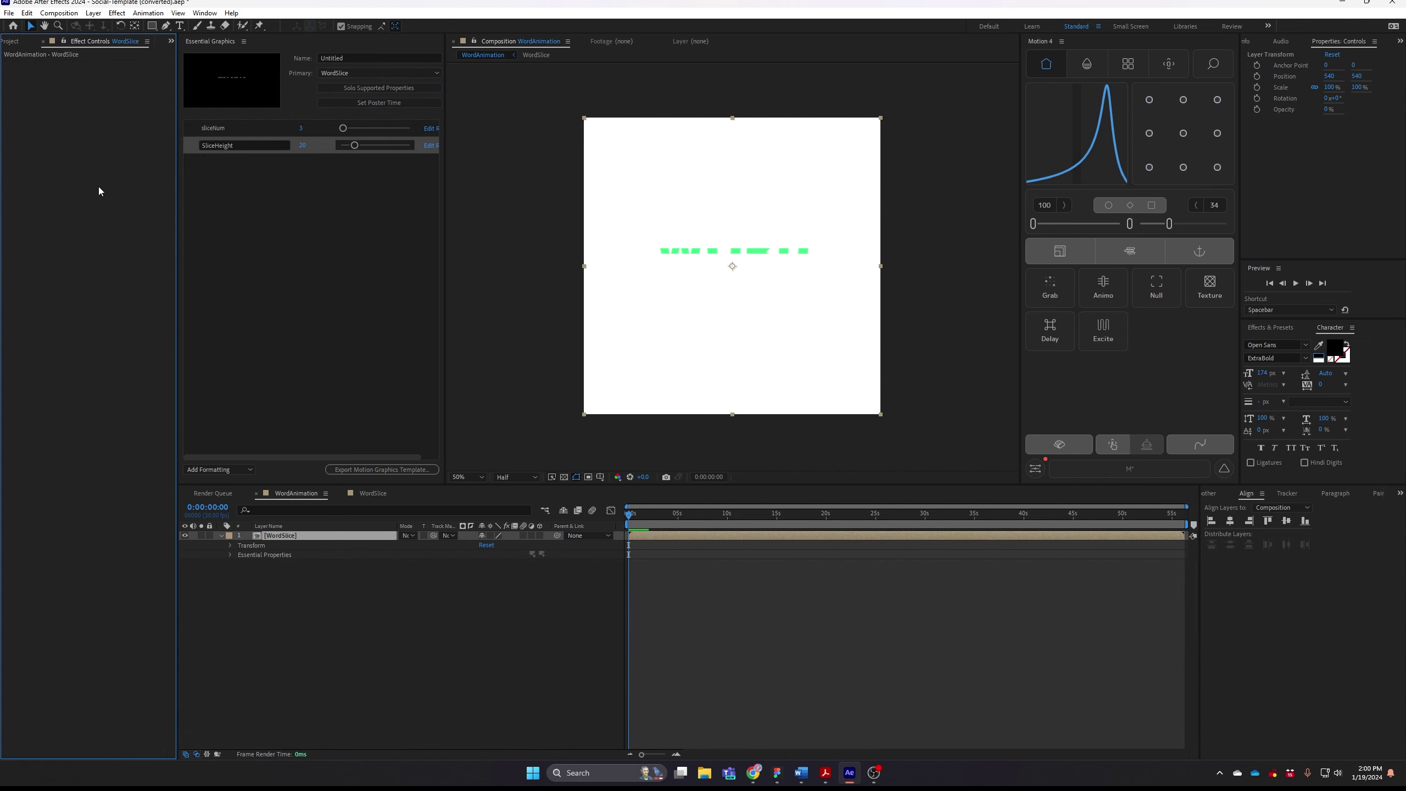
{"action": "left_click", "coordinate": [374, 493]}
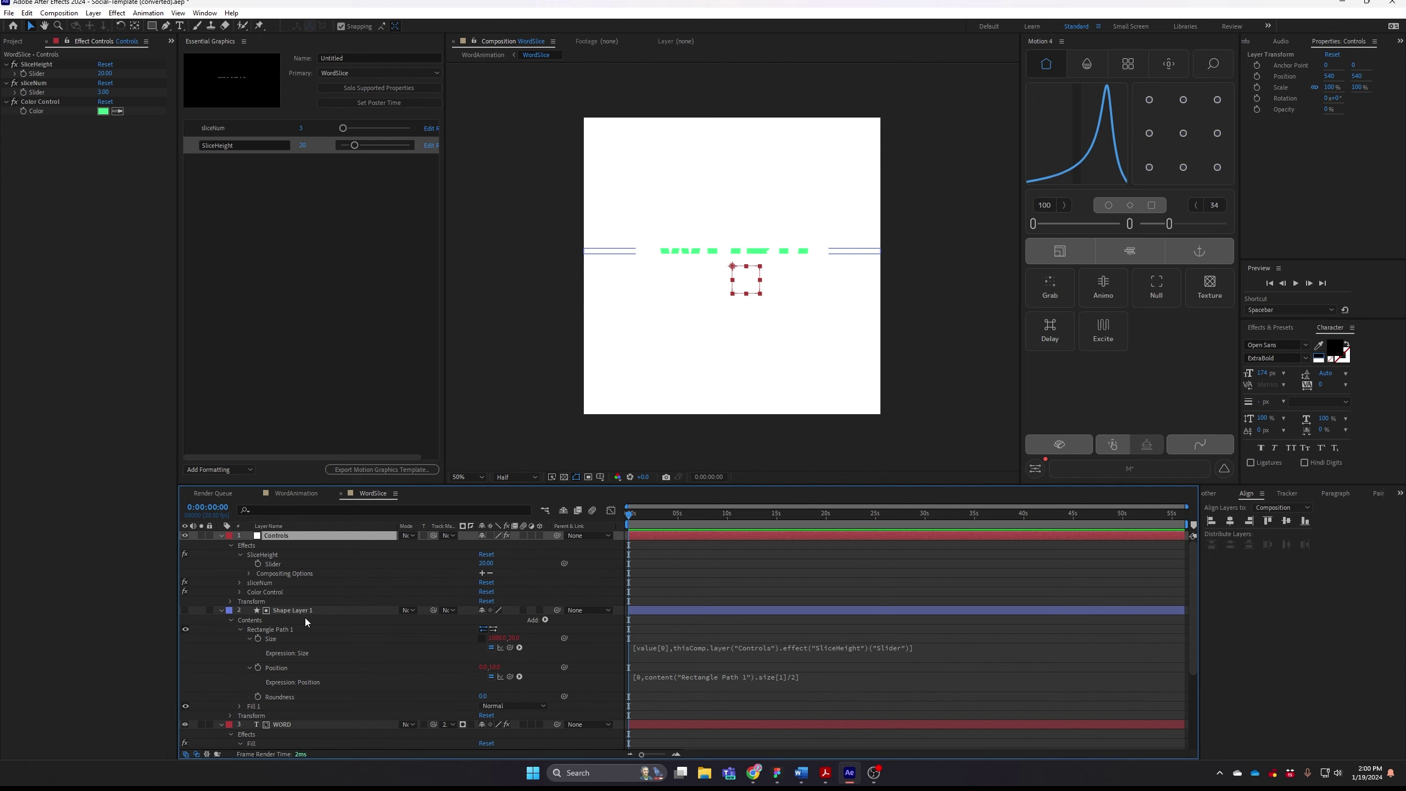
{"action": "right_click", "coordinate": [78, 111]}
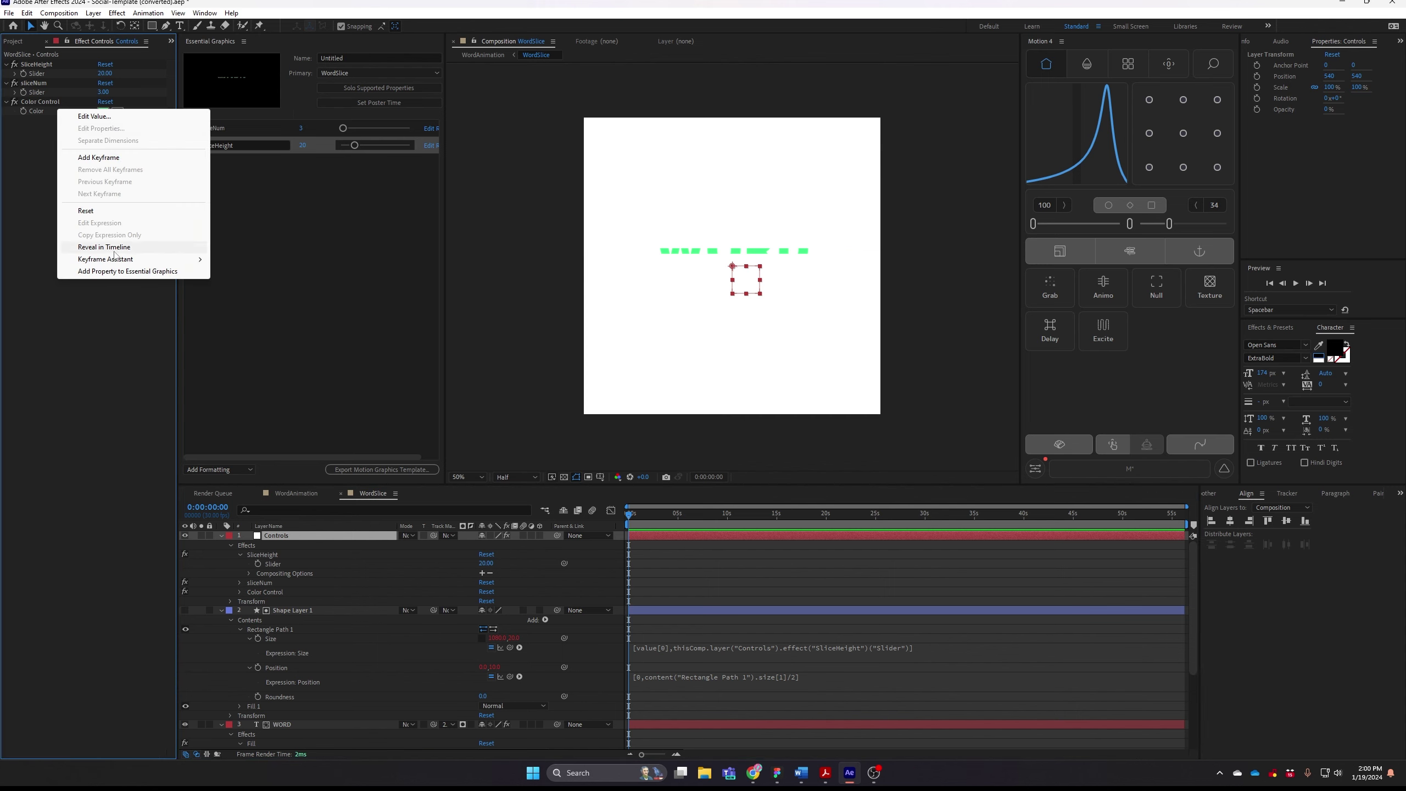
{"action": "left_click", "coordinate": [127, 270]}
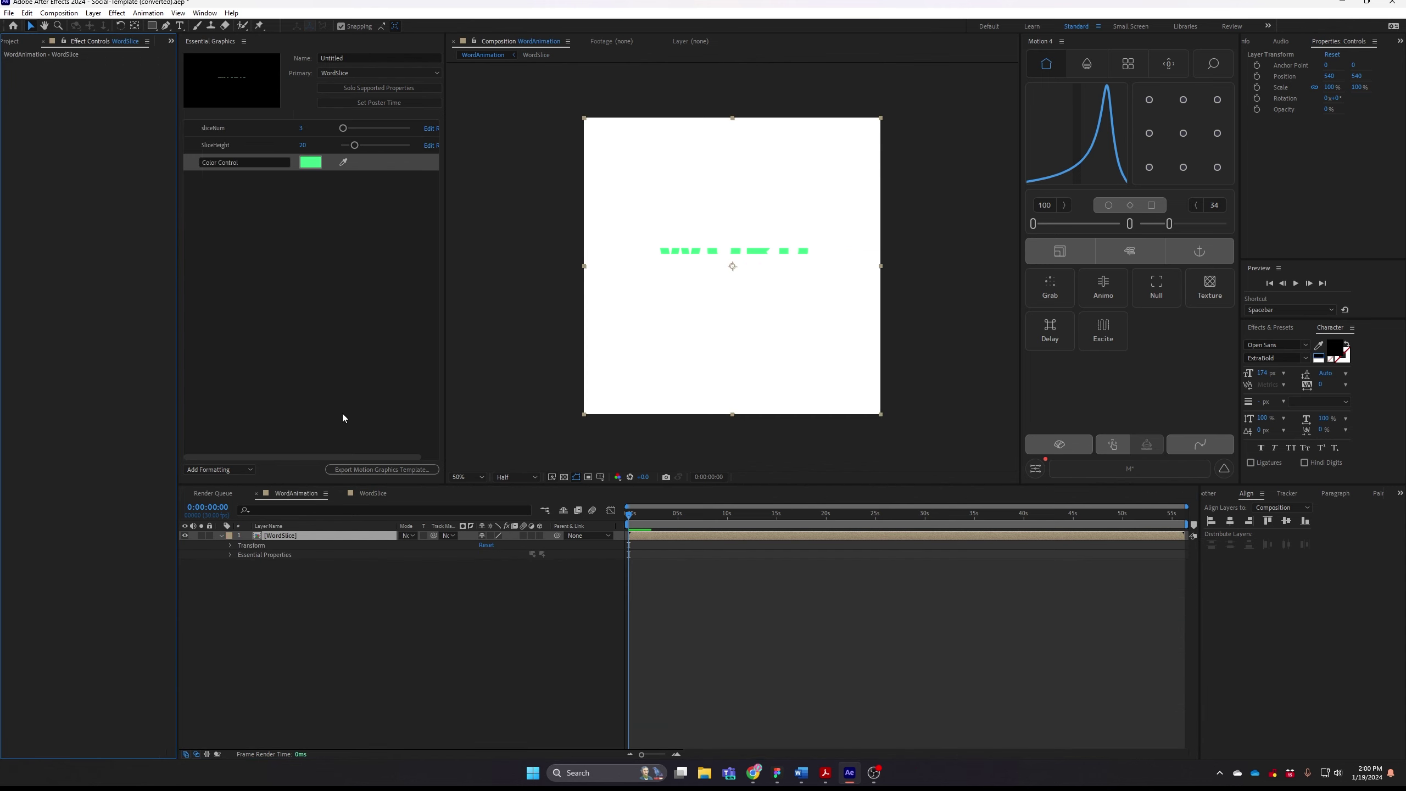
- Compare the WordSlice layer's Transform and Essential Properties in WordAnimation with the layers inside the WordSlice composition
{"action": "left_click", "coordinate": [229, 555]}
{"action": "left_click", "coordinate": [372, 493]}
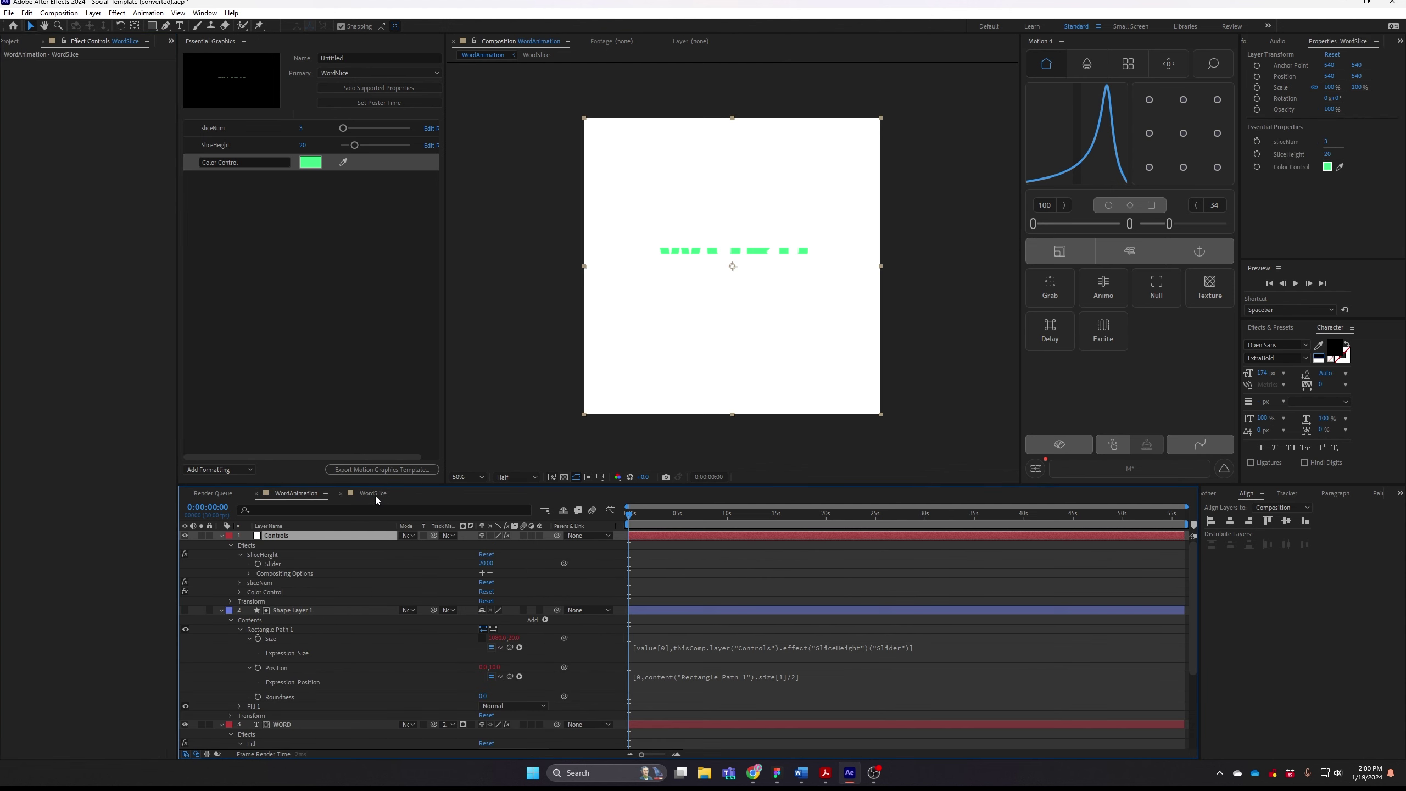
{"action": "left_click", "coordinate": [578, 547]}
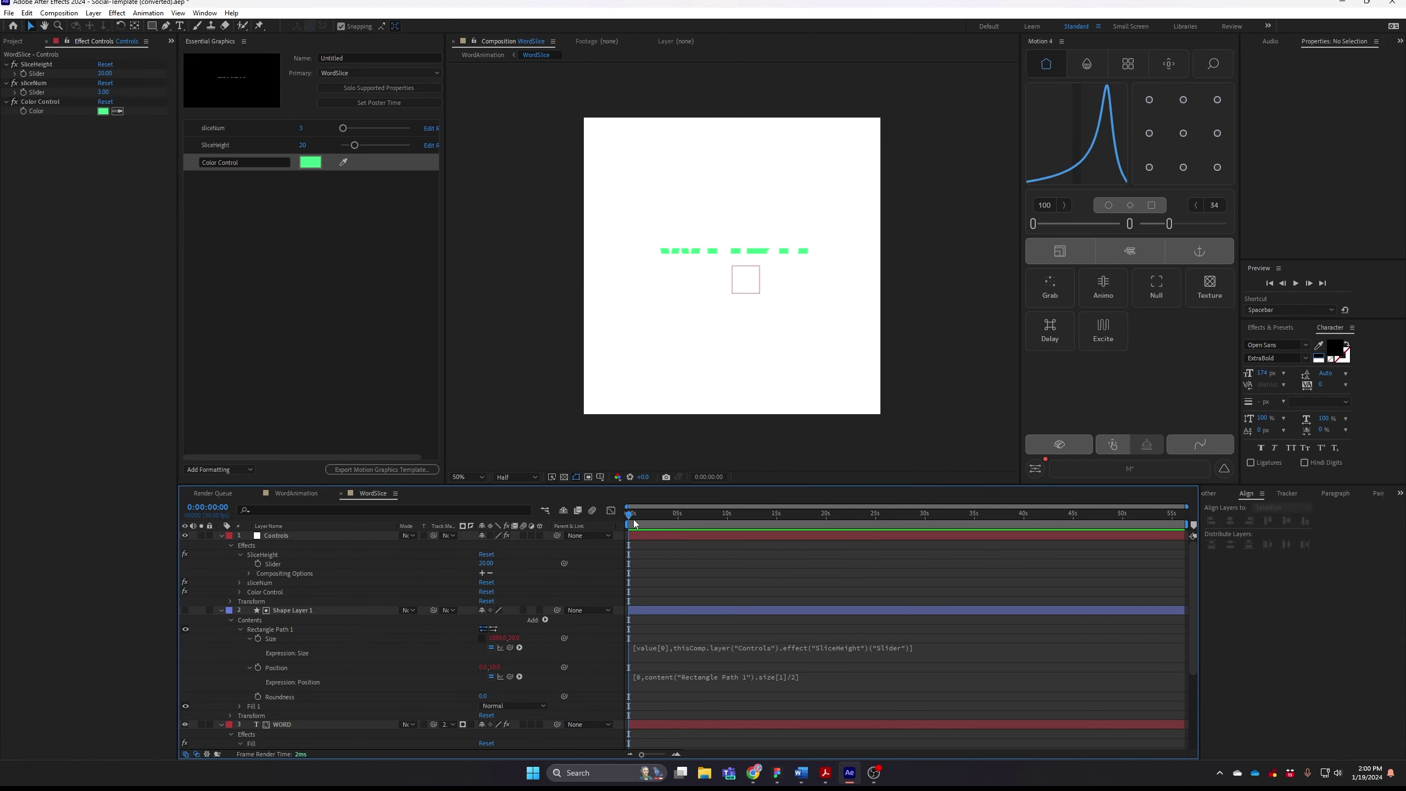
{"action": "left_click", "coordinate": [308, 498]}
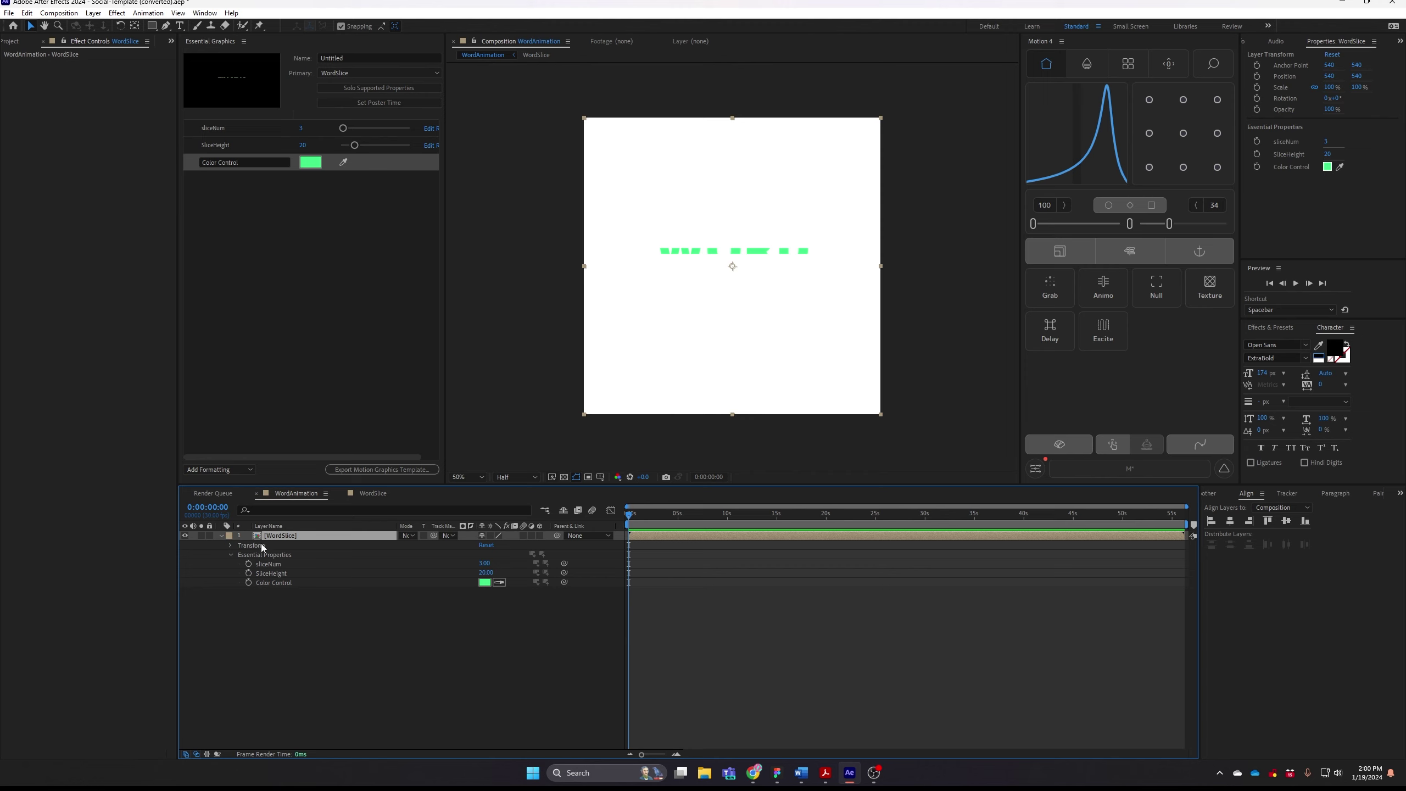
{"action": "left_click", "coordinate": [230, 545]}
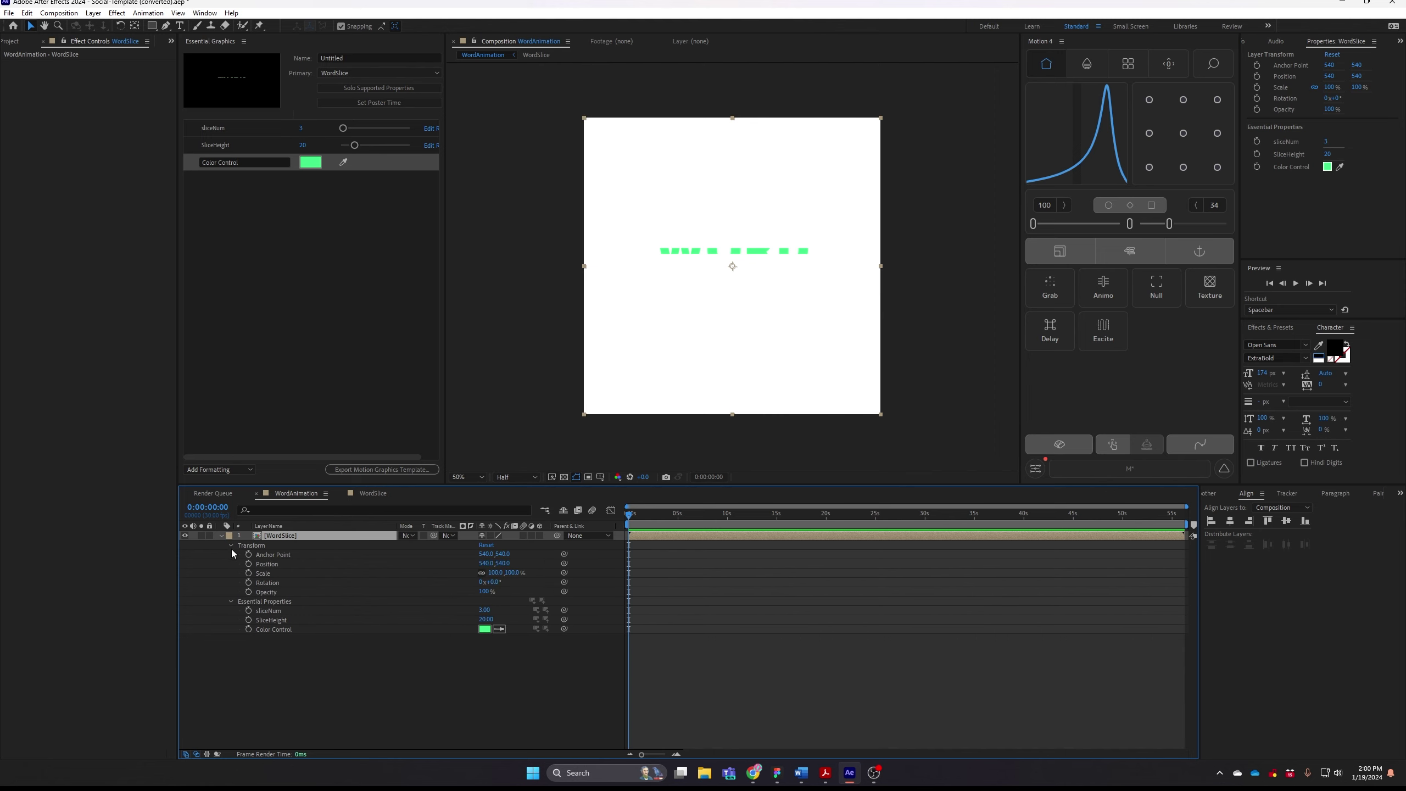
{"action": "left_click", "coordinate": [367, 492]}
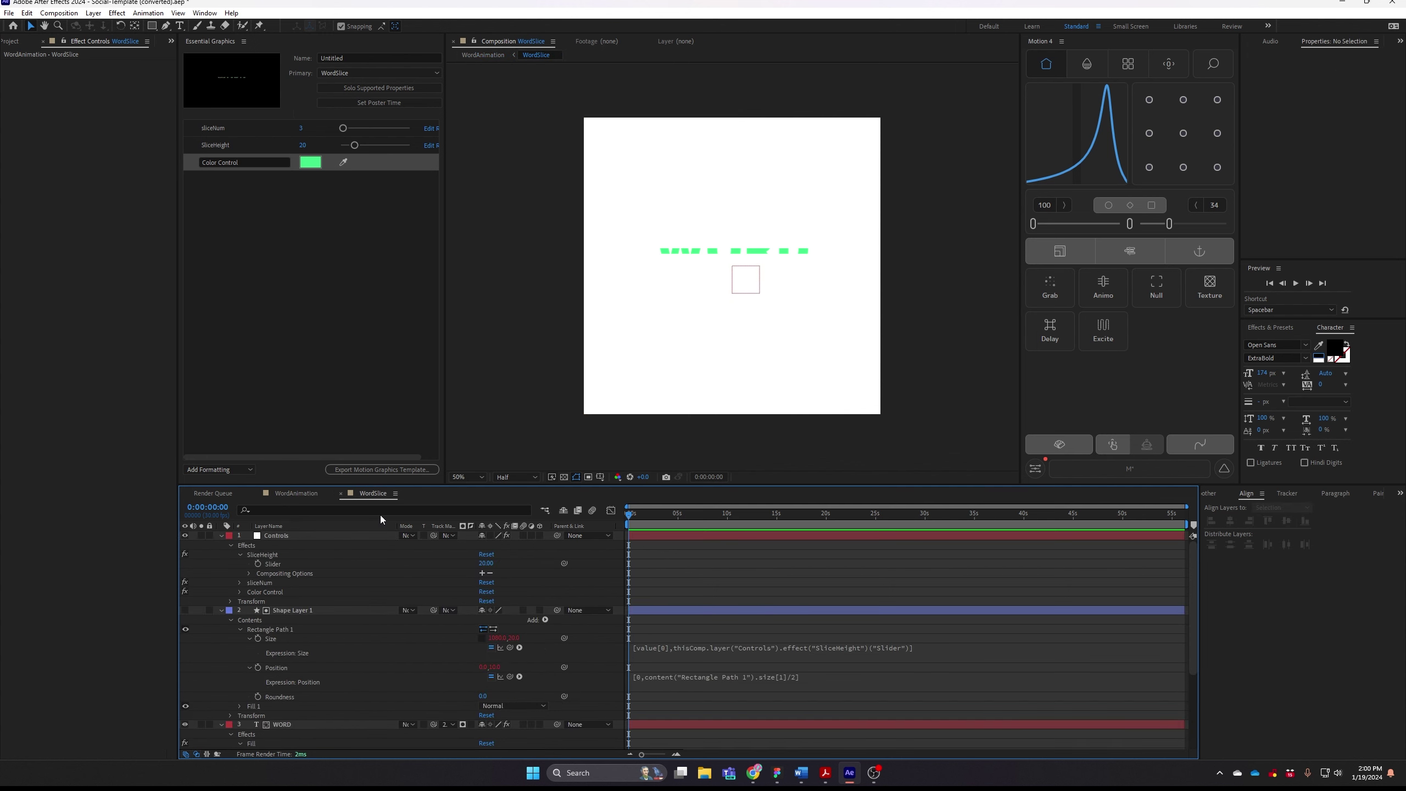
{"action": "left_click", "coordinate": [293, 611]}
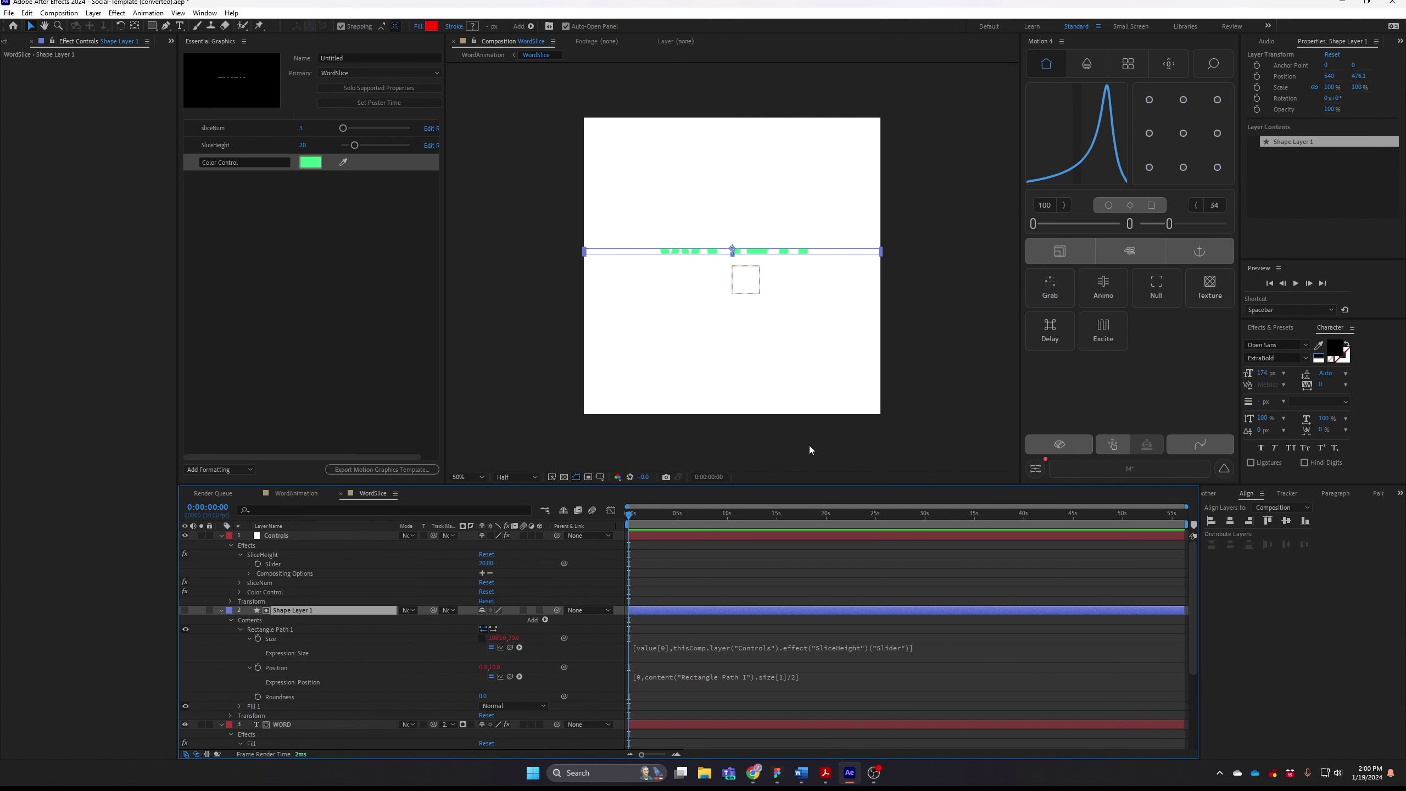
{"action": "left_click", "coordinate": [307, 494]}
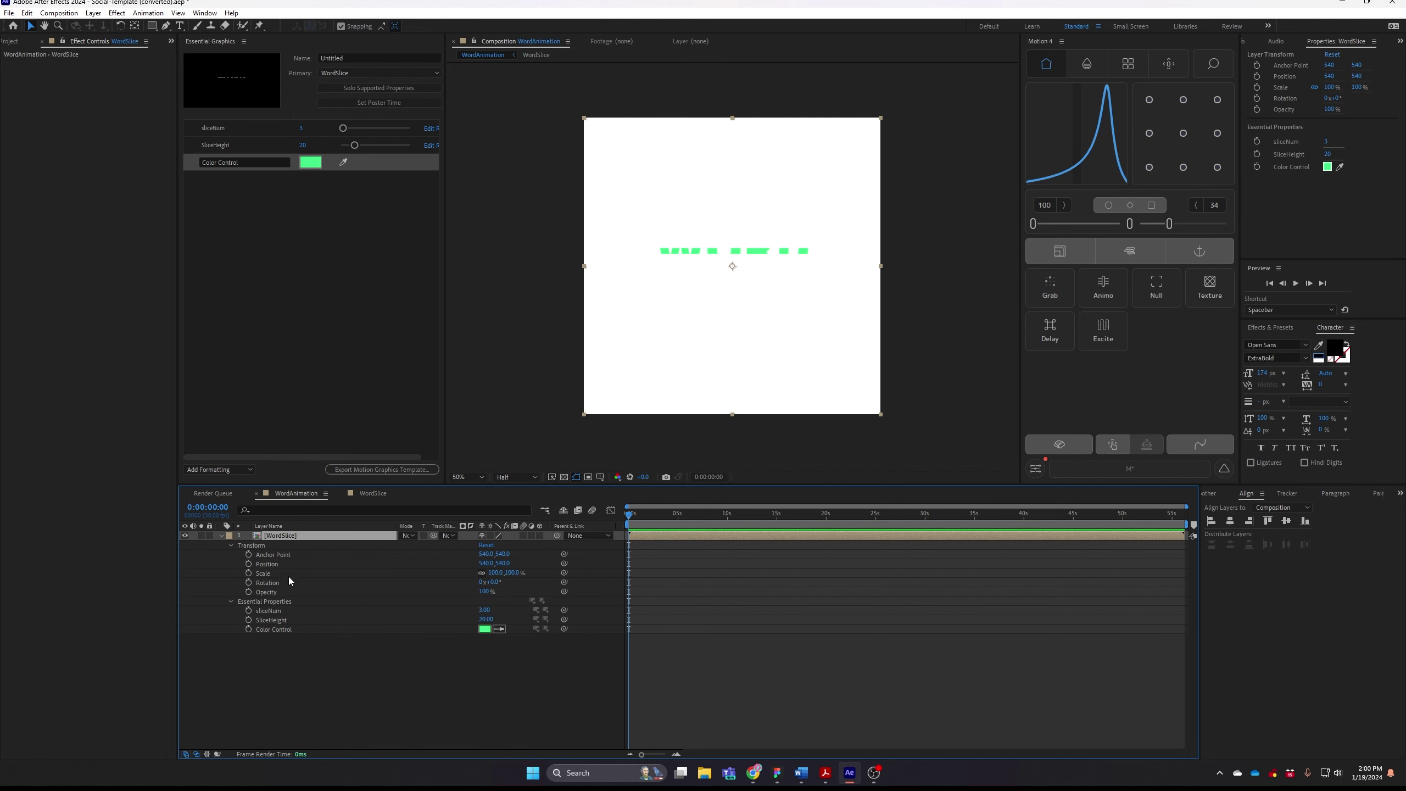
- In the WordSlice composition, nudge Shape Layer 1 and the WORD layer down together to the vertical centre of the frame
{"action": "left_click", "coordinate": [372, 493]}
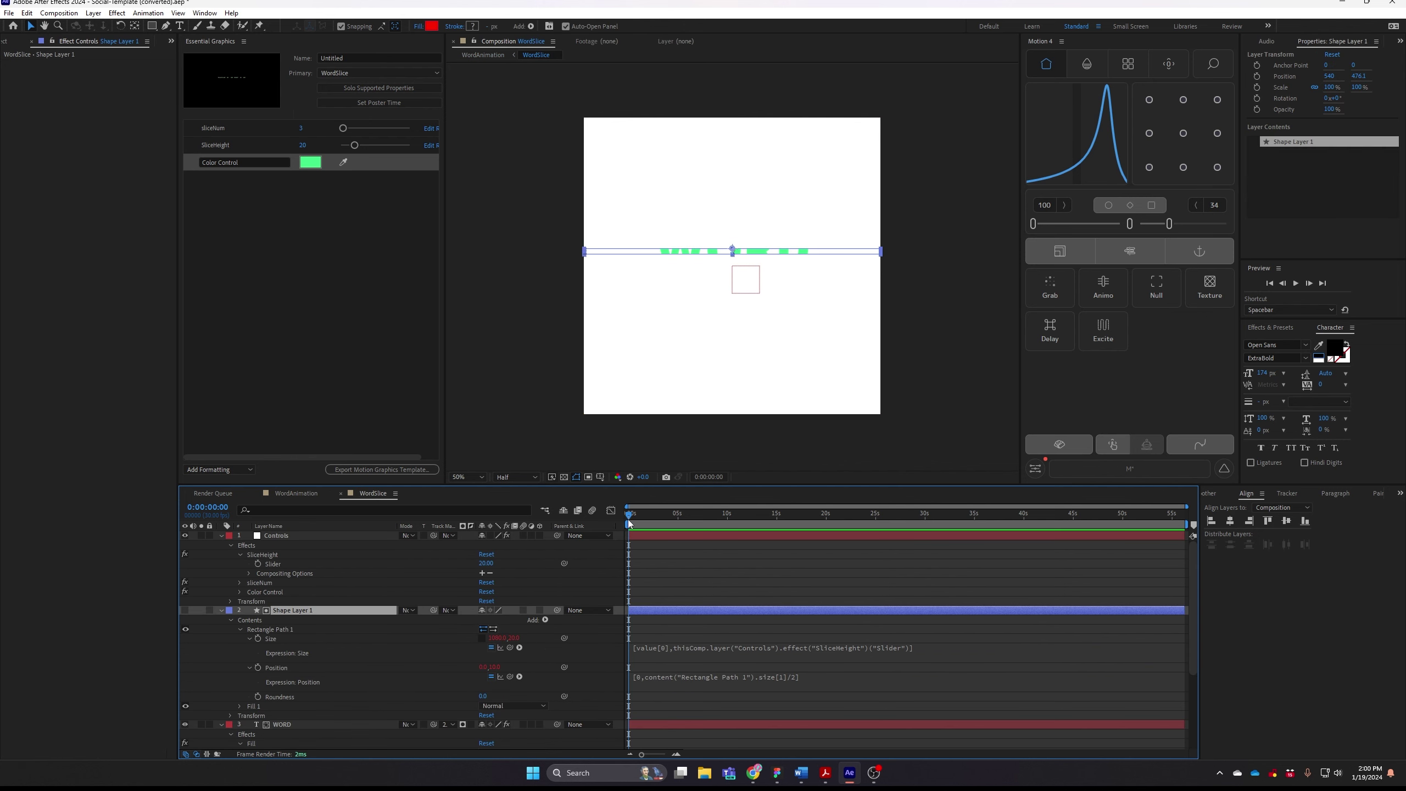
{"action": "left_click", "coordinate": [221, 535]}
{"action": "left_click", "coordinate": [221, 545]}
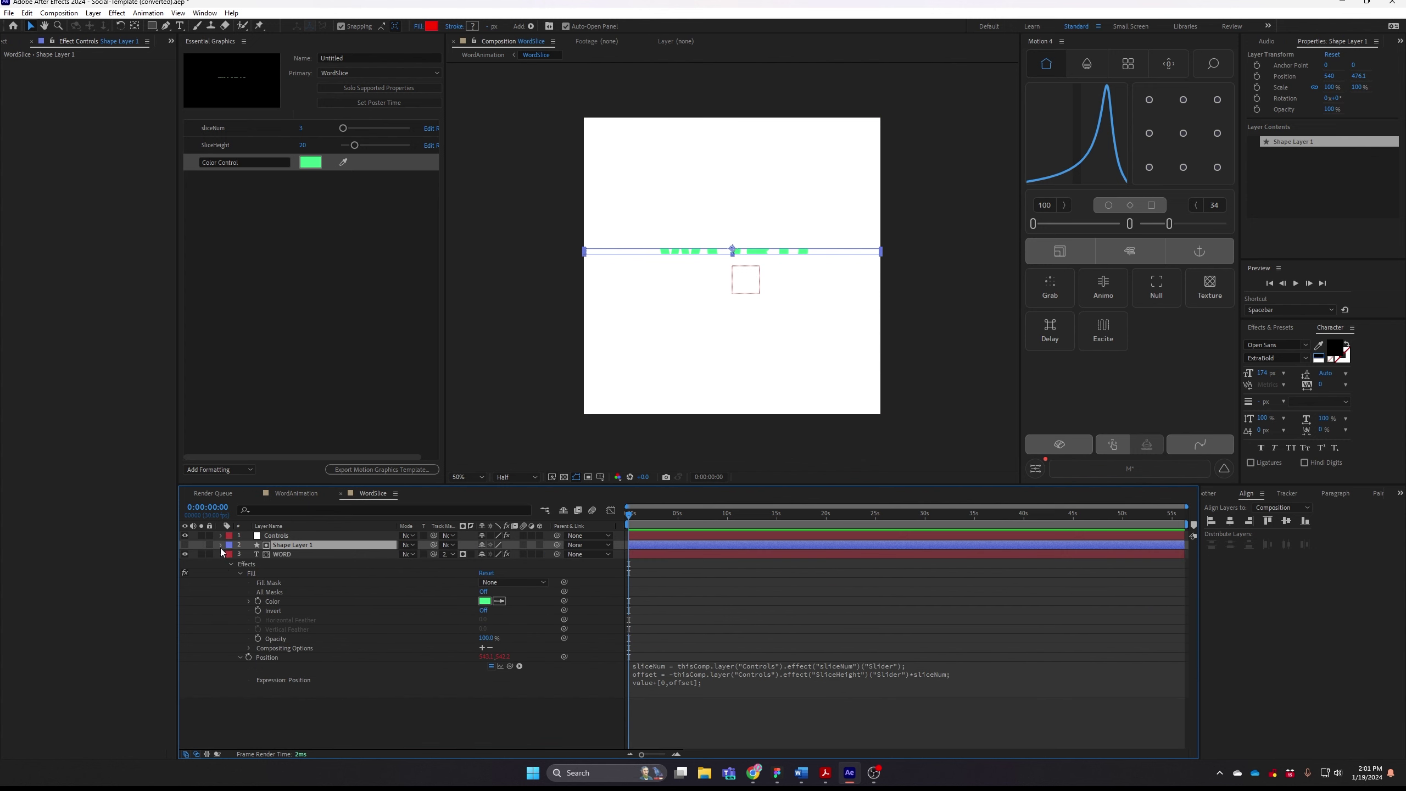
{"action": "left_click", "coordinate": [324, 553], "text": "ctrl"}
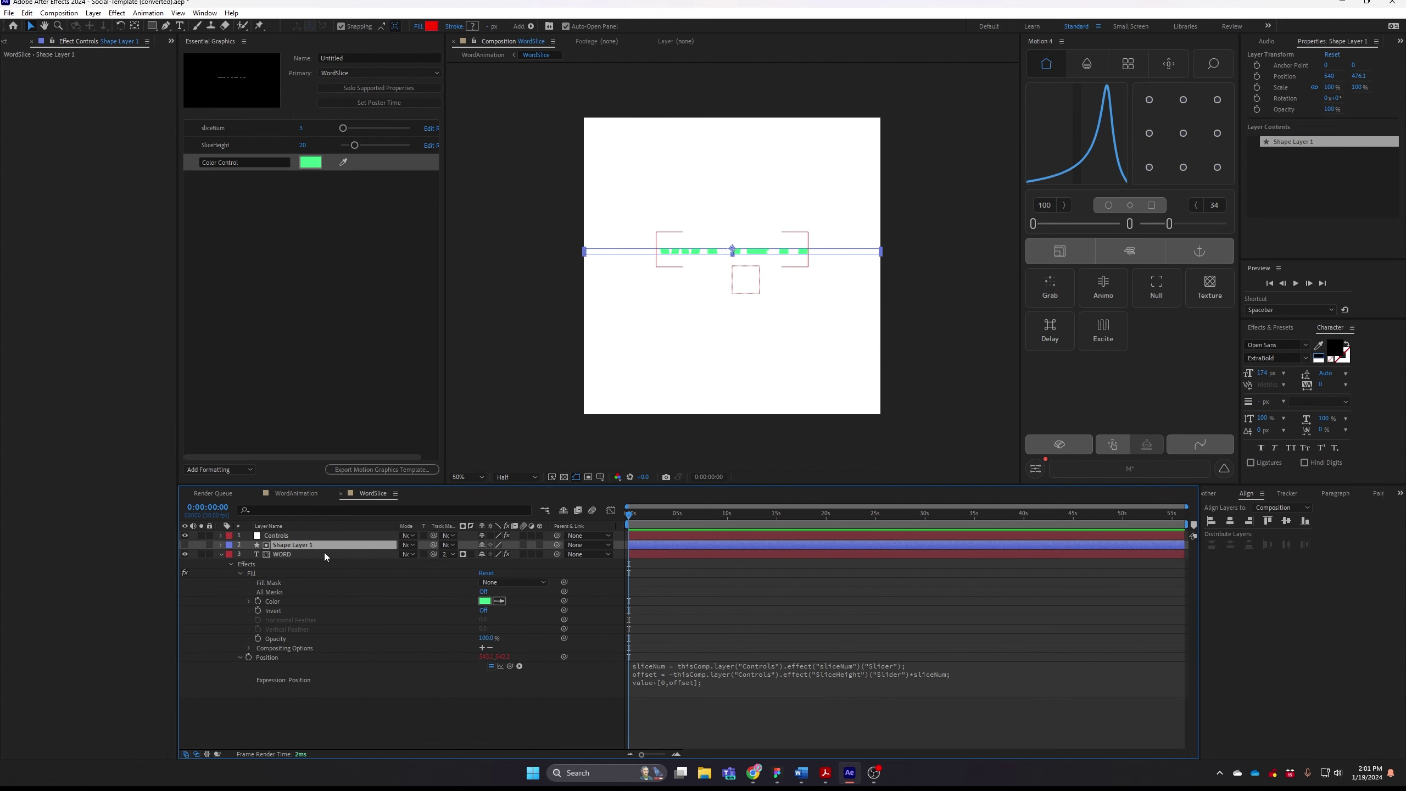
{"action": "left_click", "coordinate": [794, 260]}
{"action": "key", "text": "Down"}
{"action": "key", "text": "Down"}
{"action": "key", "text": "Down"}
{"action": "key", "text": "Down"}
{"action": "key", "text": "Down"}
{"action": "key", "text": "Down"}
{"action": "key", "text": "Down"}
{"action": "key", "text": "Down"}
{"action": "key", "text": "Down"}
{"action": "key", "text": "Down"}
{"action": "key", "text": "Down"}
{"action": "key", "text": "Down"}
{"action": "key", "text": "Down"}
{"action": "key", "text": "Down"}
{"action": "key", "text": "Down"}
{"action": "key", "text": "Down"}
{"action": "key", "text": "Down"}
{"action": "key", "text": "Down"}
{"action": "key", "text": "Down"}
{"action": "key", "text": "Down"}
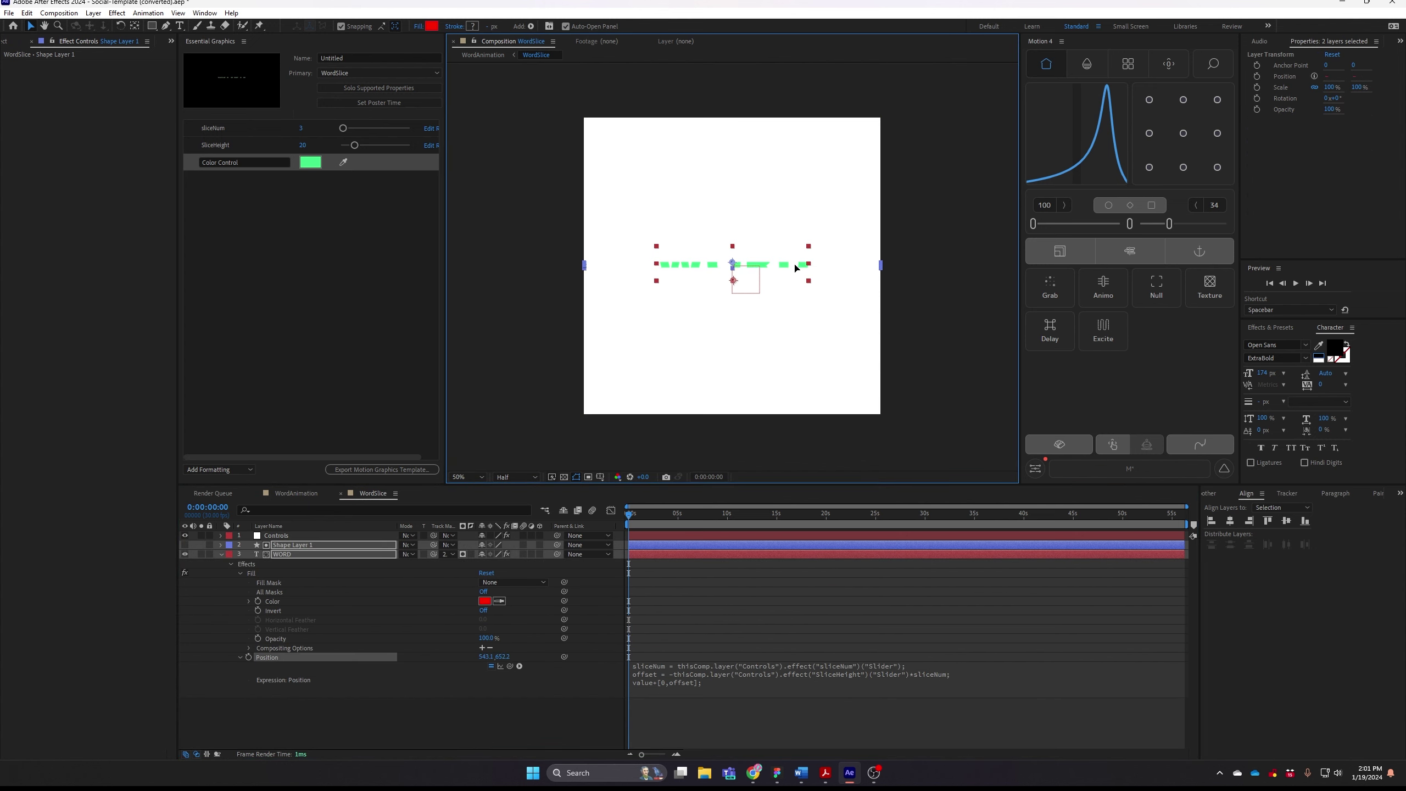
- Return to WordAnimation and set the Essential Graphics sliceNum to 0 and SliceHeight to 6
{"action": "left_click", "coordinate": [297, 492]}
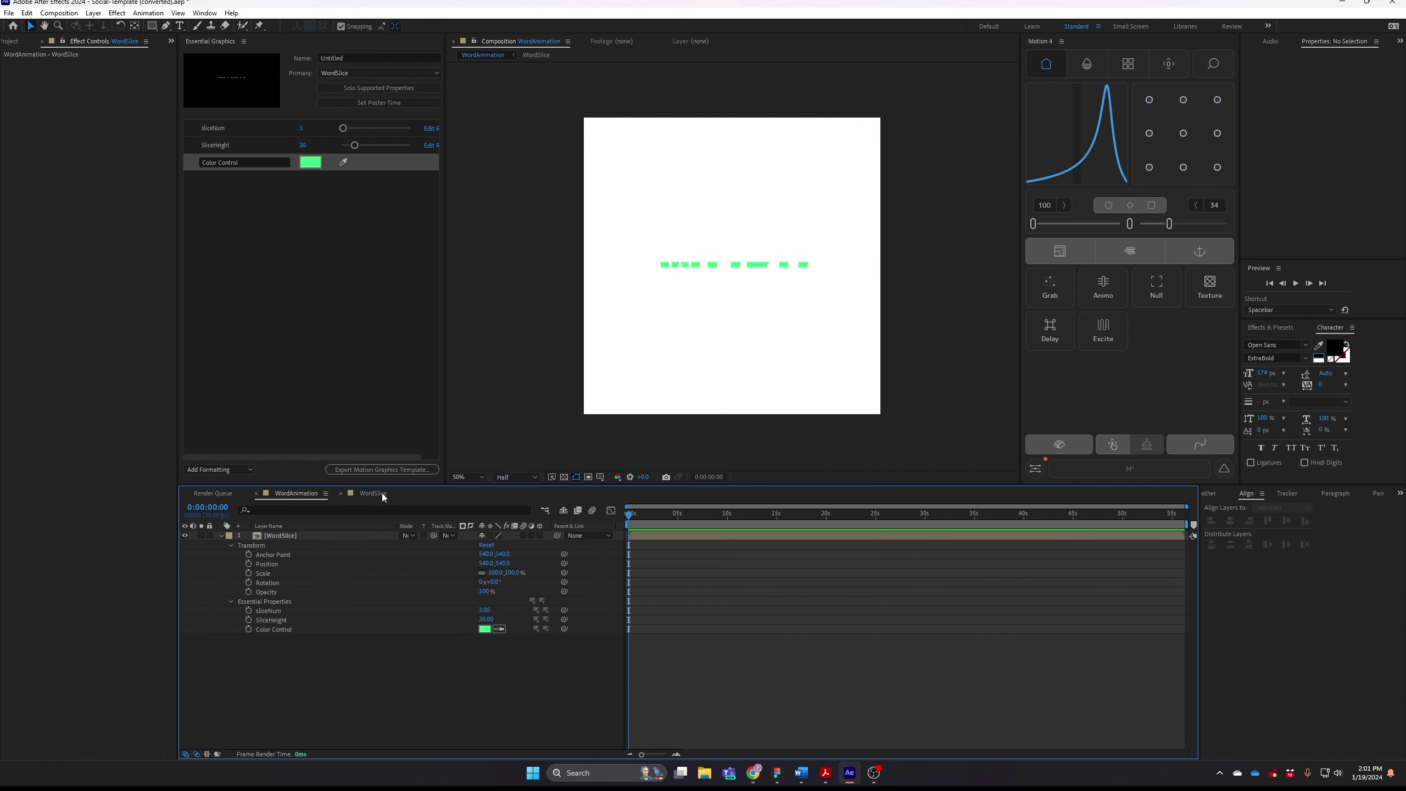
{"action": "left_click", "coordinate": [290, 539]}
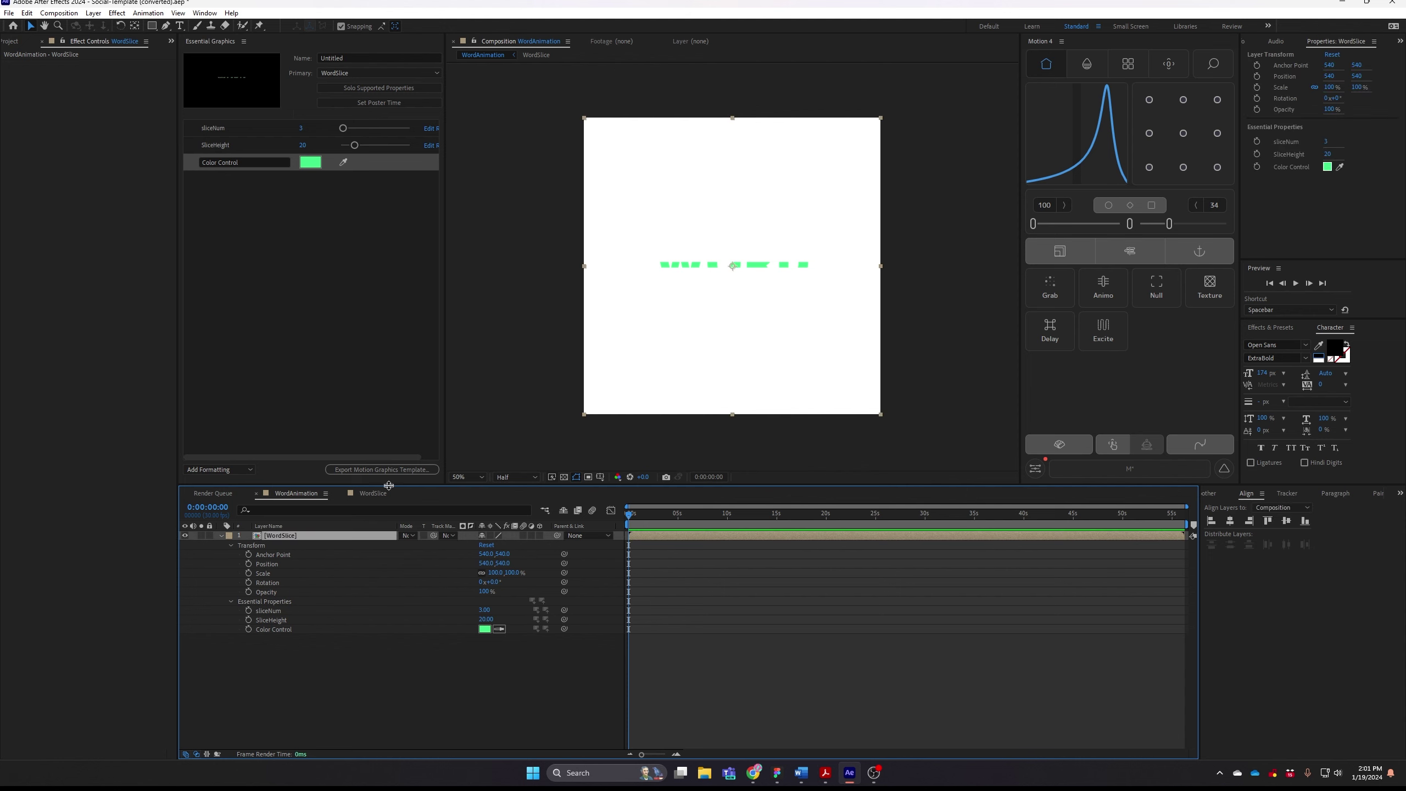
{"action": "left_click_drag", "start_coordinate": [300, 127], "coordinate": [323, 241]}
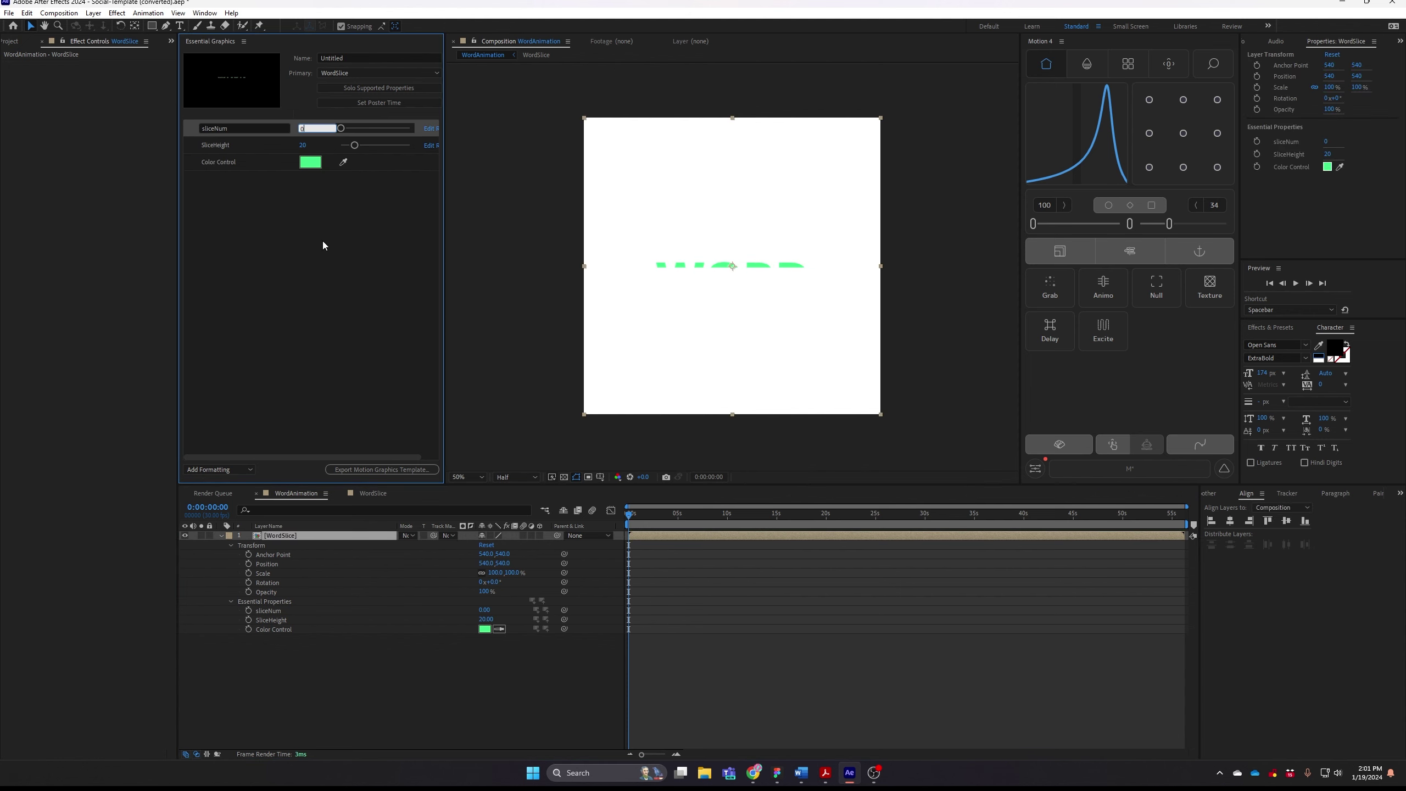
{"action": "left_click", "coordinate": [302, 145]}
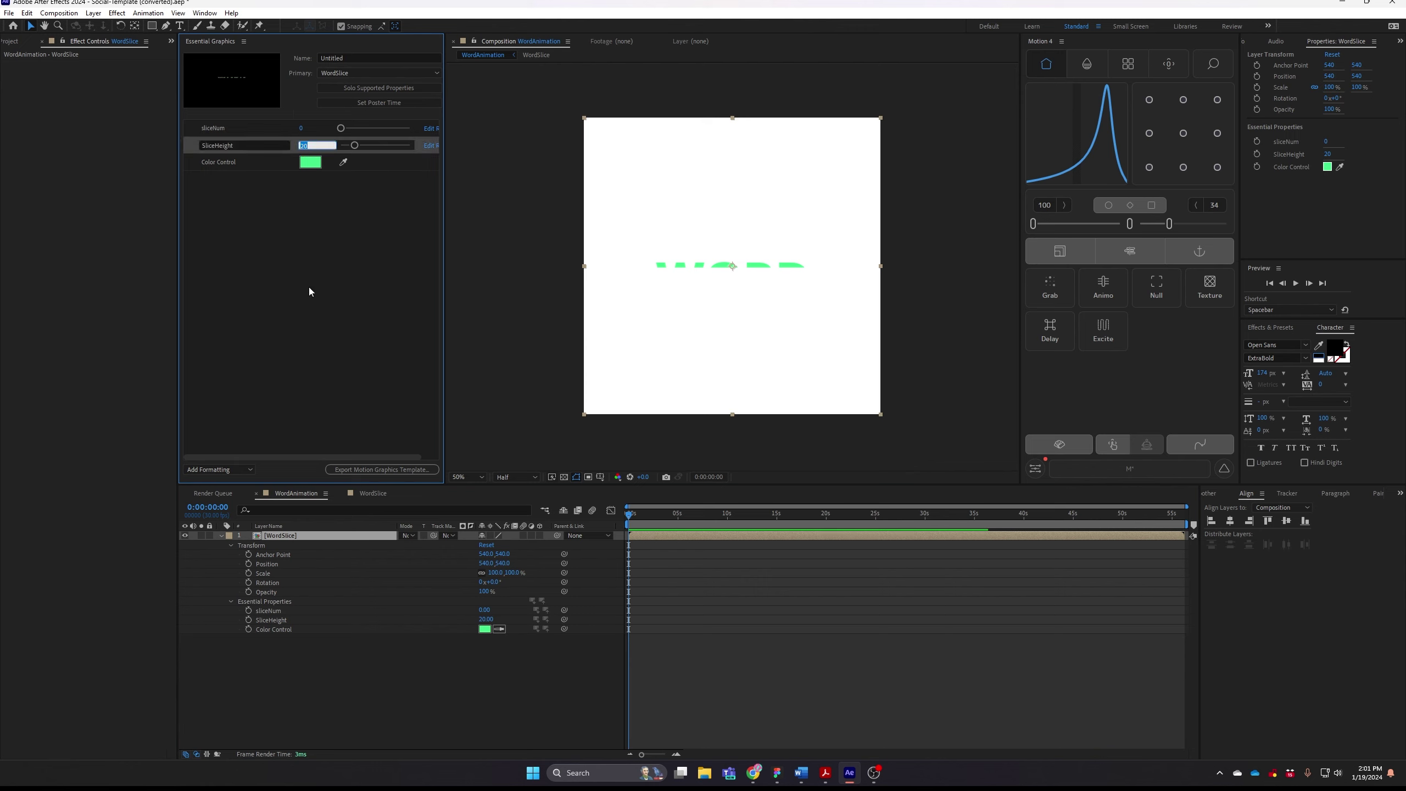
{"action": "type", "text": "6"}
{"action": "key", "text": "Return"}
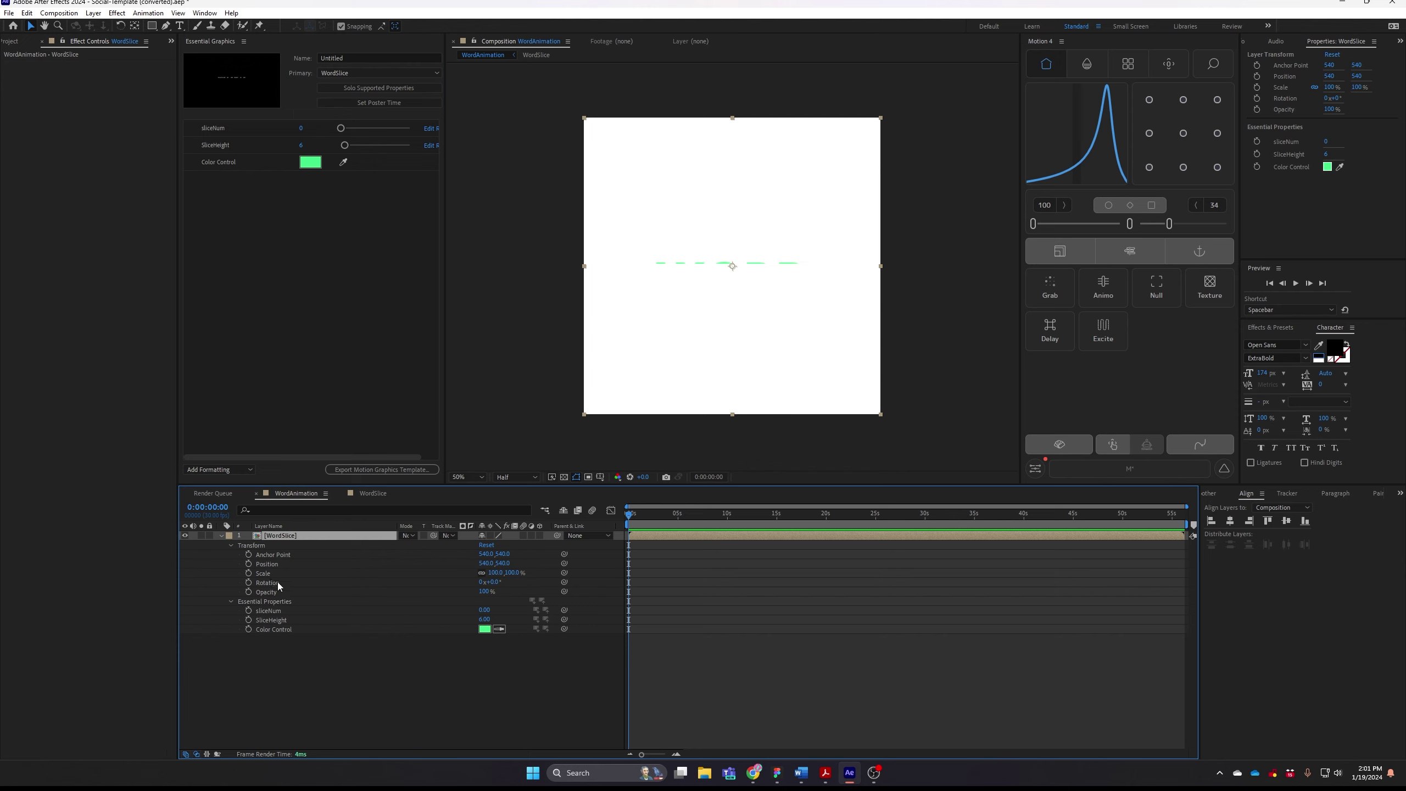
- Add the expression "index-1;" to the WordSlice layer's sliceNum essential property in WordAnimation
{"action": "left_click", "coordinate": [281, 564]}
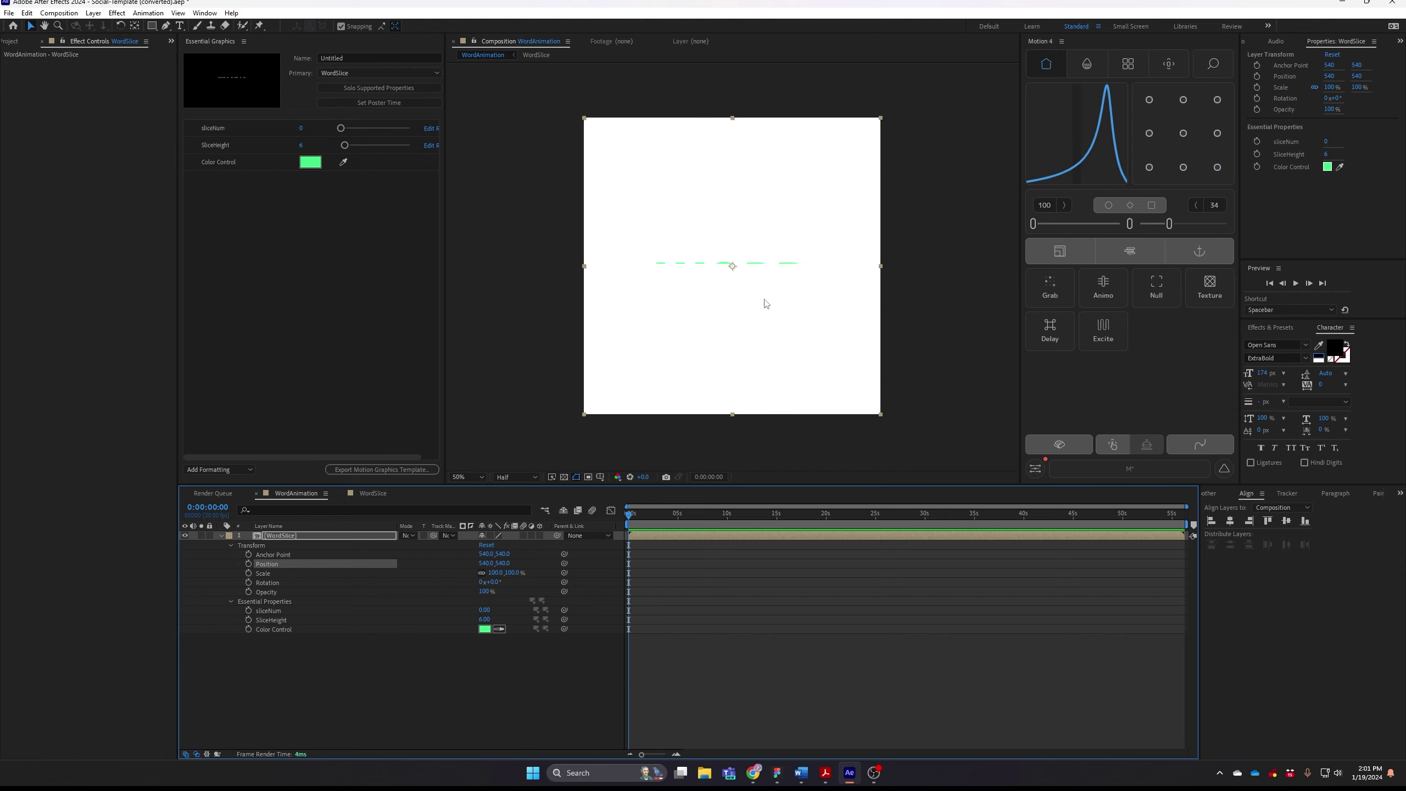
{"action": "left_click", "coordinate": [278, 537]}
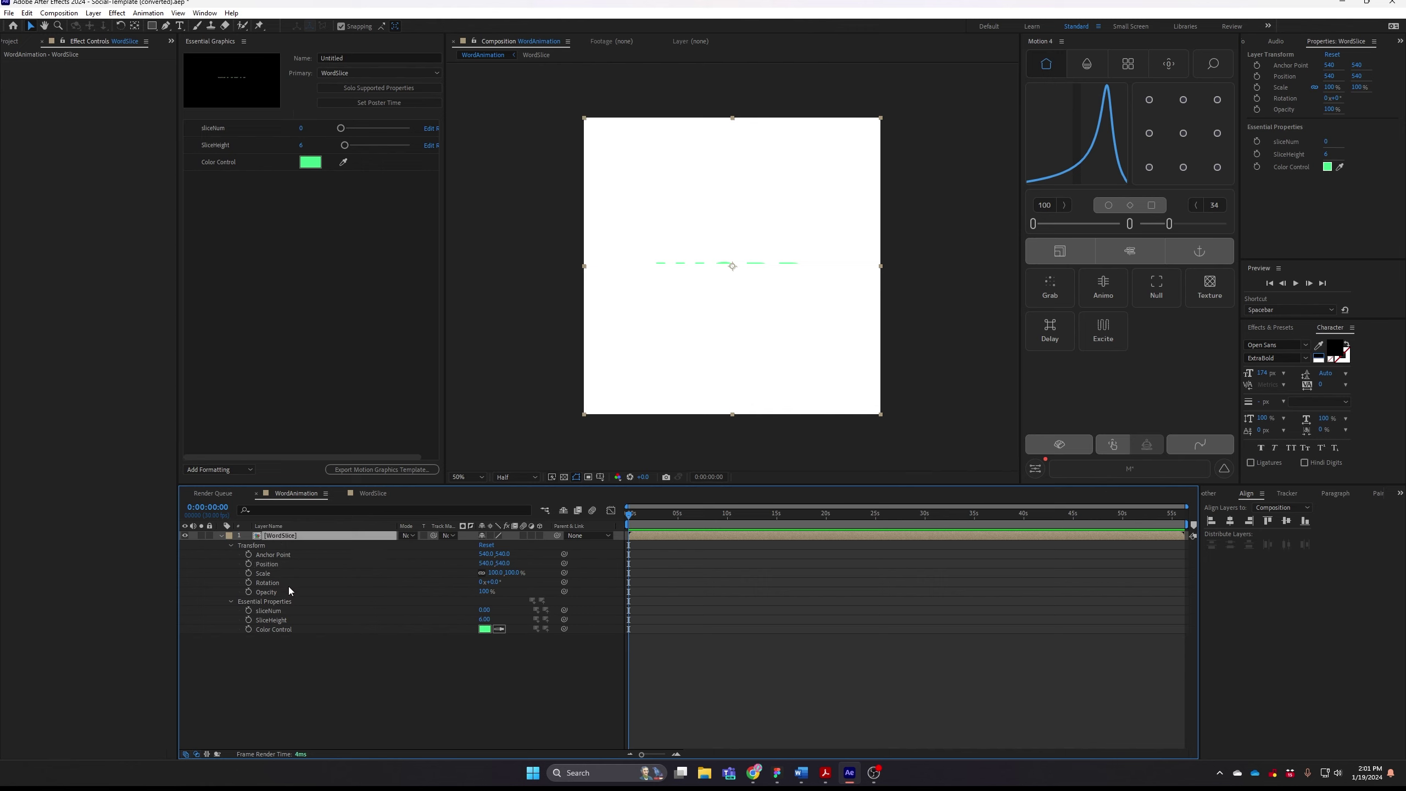
{"action": "left_click", "coordinate": [291, 611]}
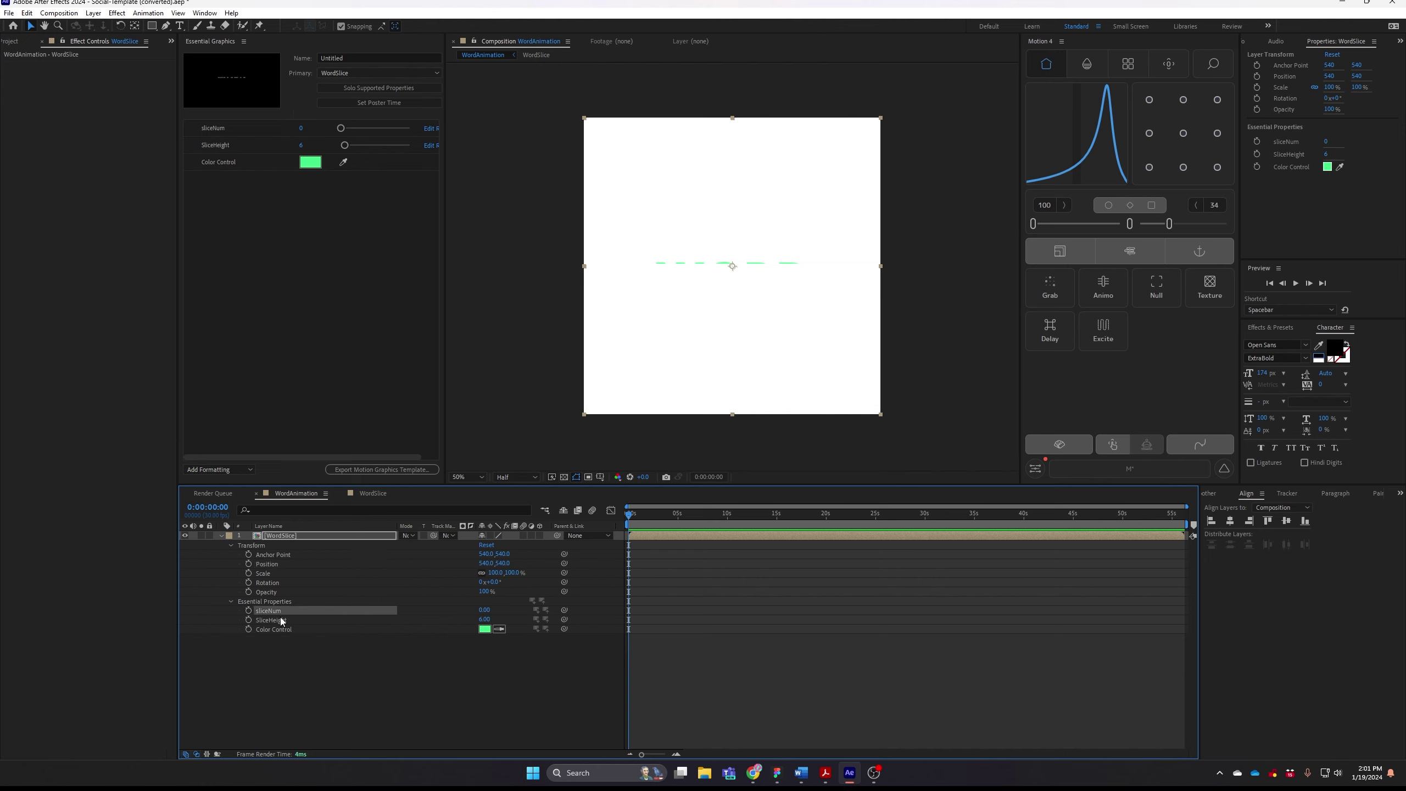
{"action": "left_click", "coordinate": [249, 610], "text": "alt"}
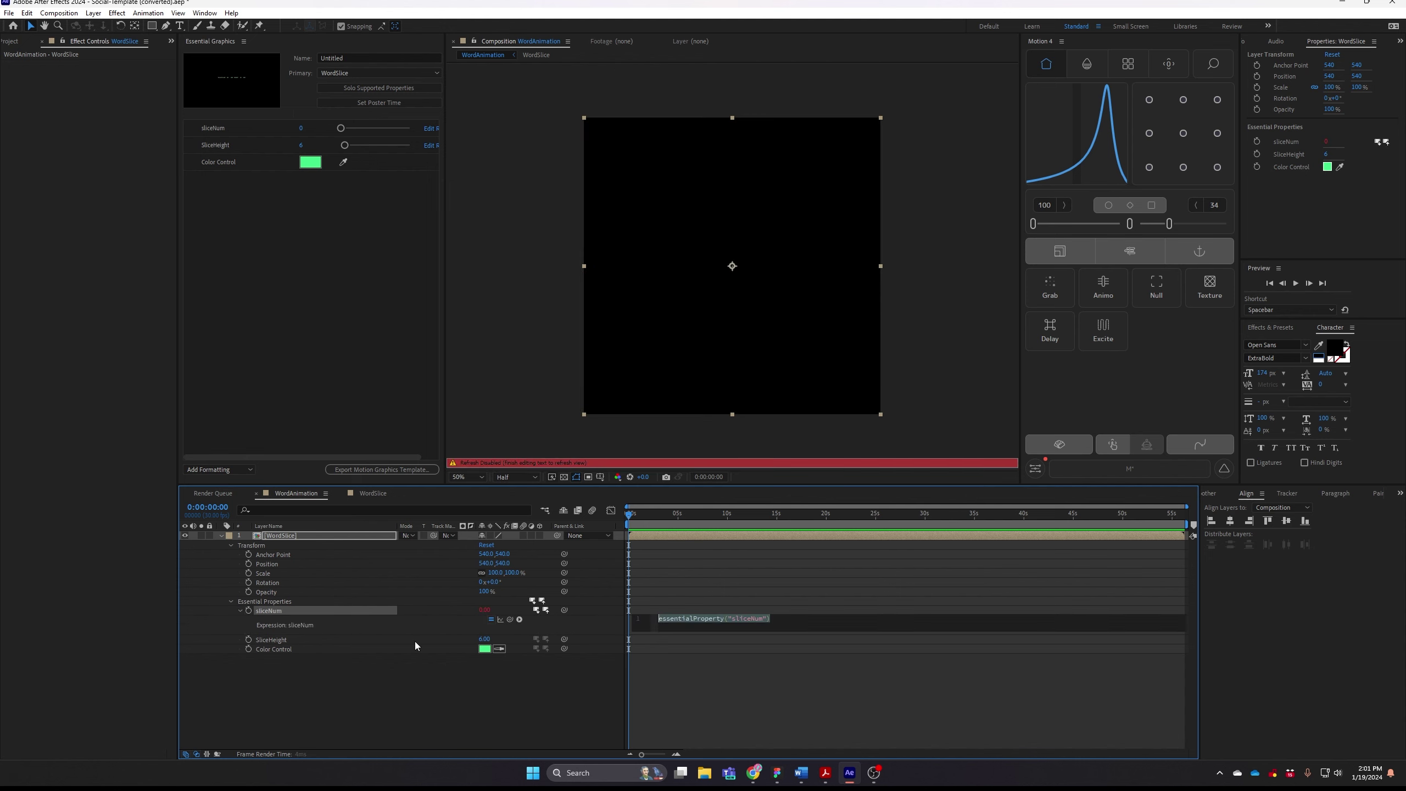
{"action": "type", "text": "index"}
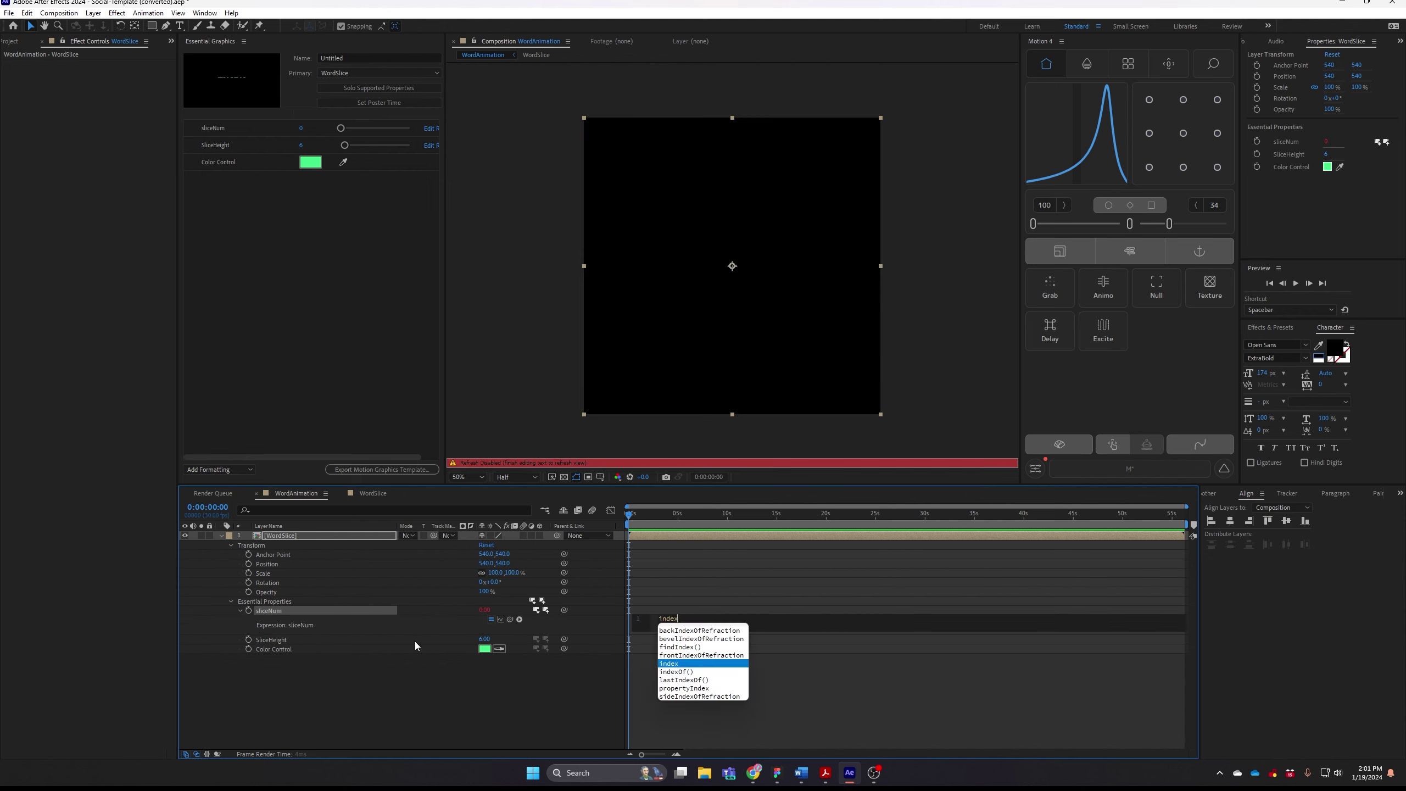
{"action": "left_click", "coordinate": [666, 587]}
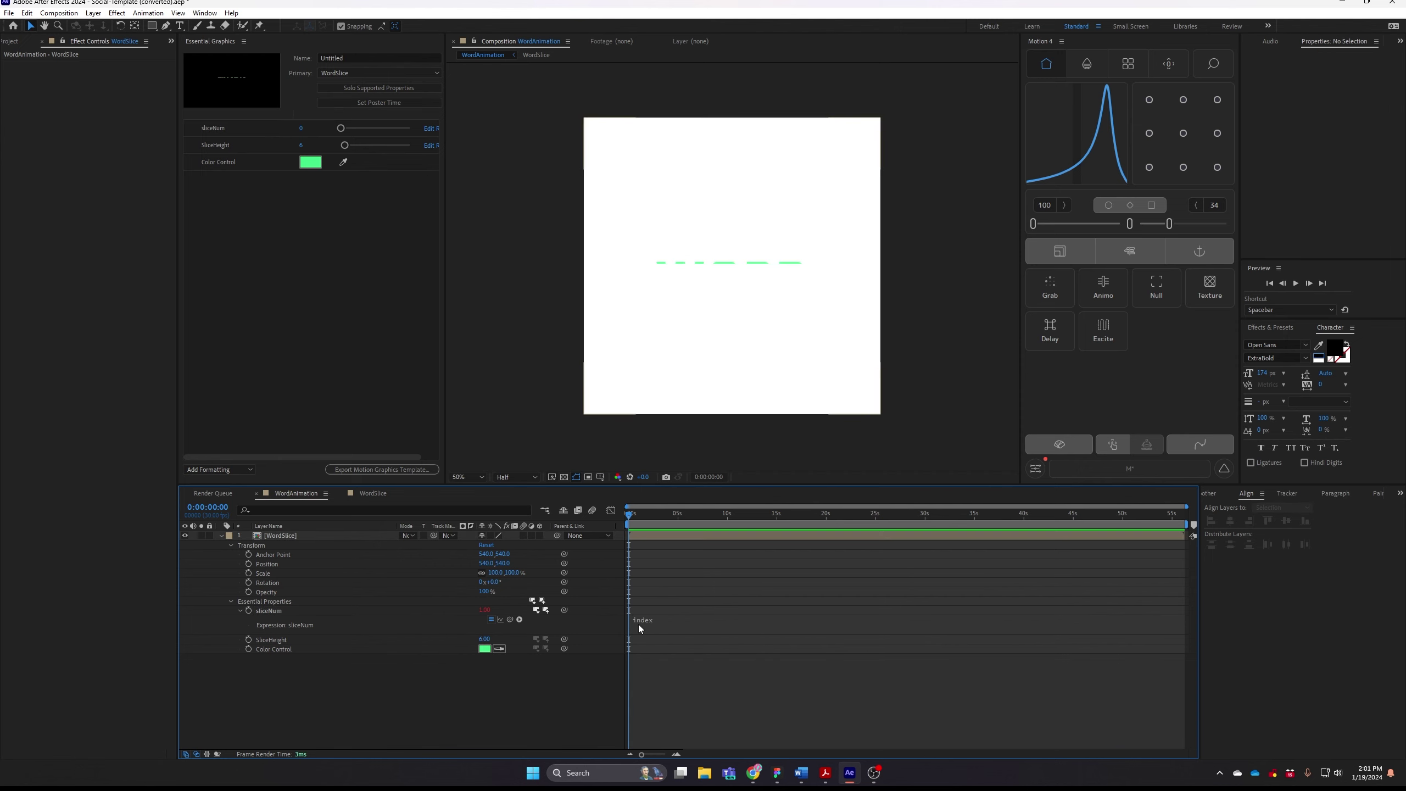
{"action": "left_click", "coordinate": [663, 625]}
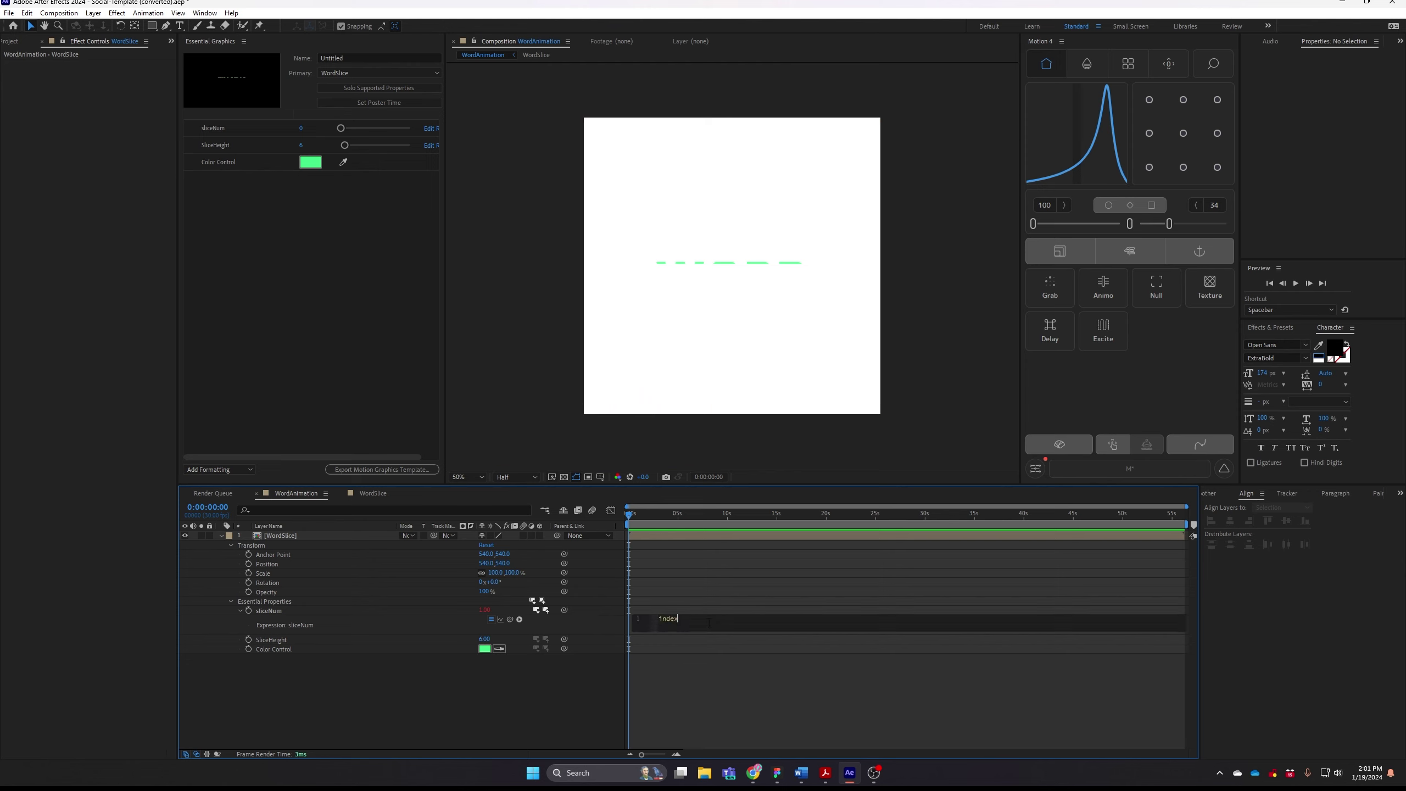
{"action": "left_click", "coordinate": [692, 594]}
{"action": "left_click", "coordinate": [699, 629]}
{"action": "type", "text": ";"}
{"action": "left_click", "coordinate": [695, 585]}
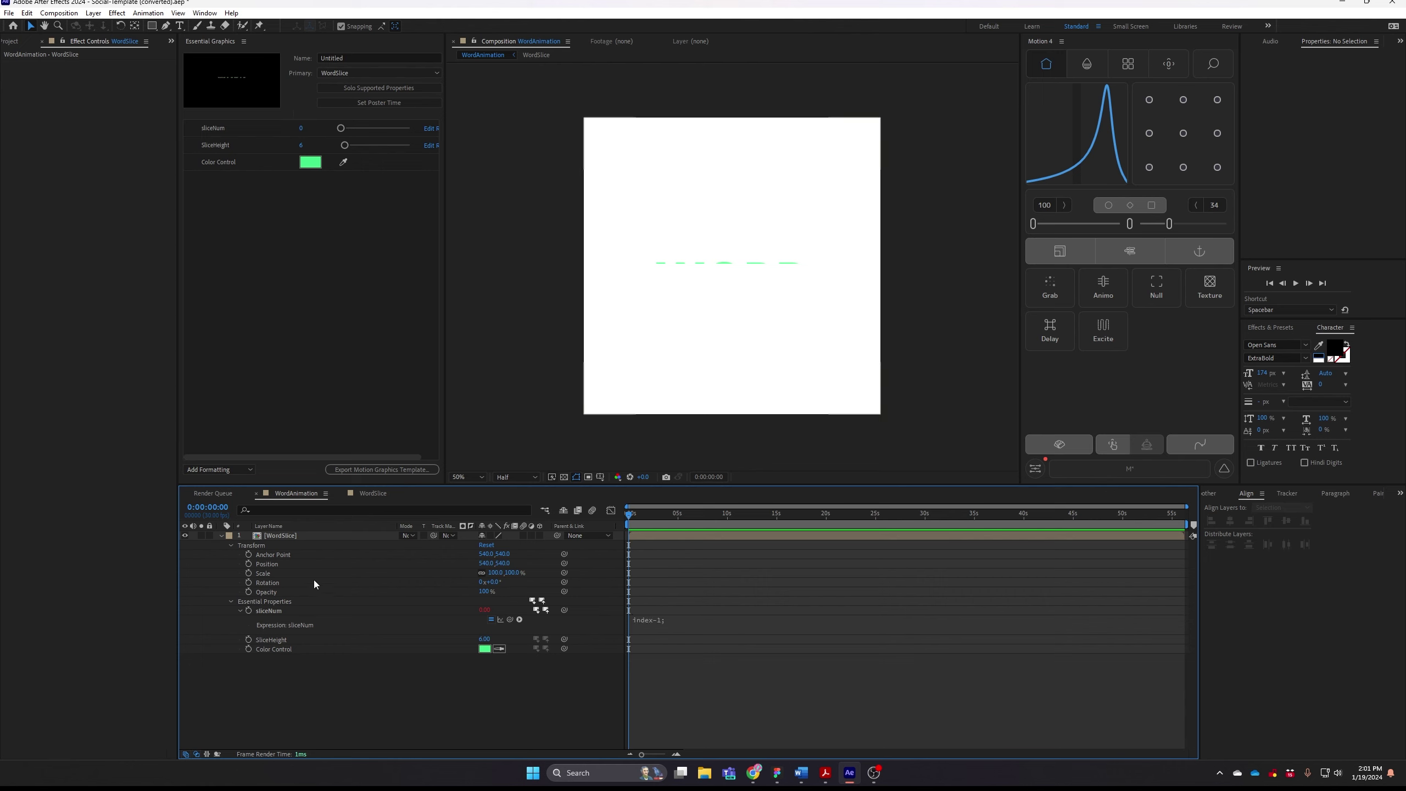
- Duplicate the WordSlice layer in WordAnimation until there are 12 slice layers
{"action": "left_click", "coordinate": [278, 535]}
{"action": "left_click", "coordinate": [221, 535]}
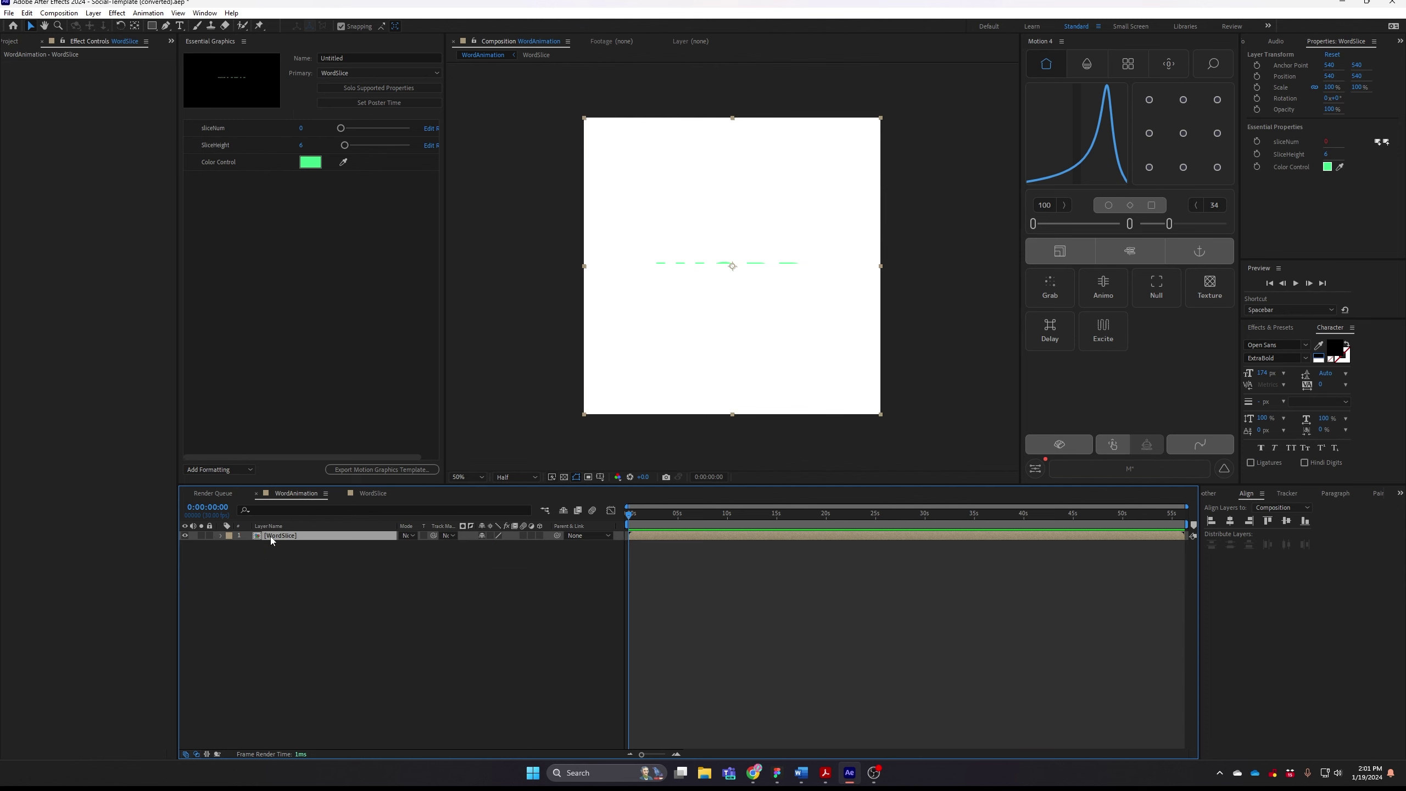
{"action": "left_click", "coordinate": [221, 535]}
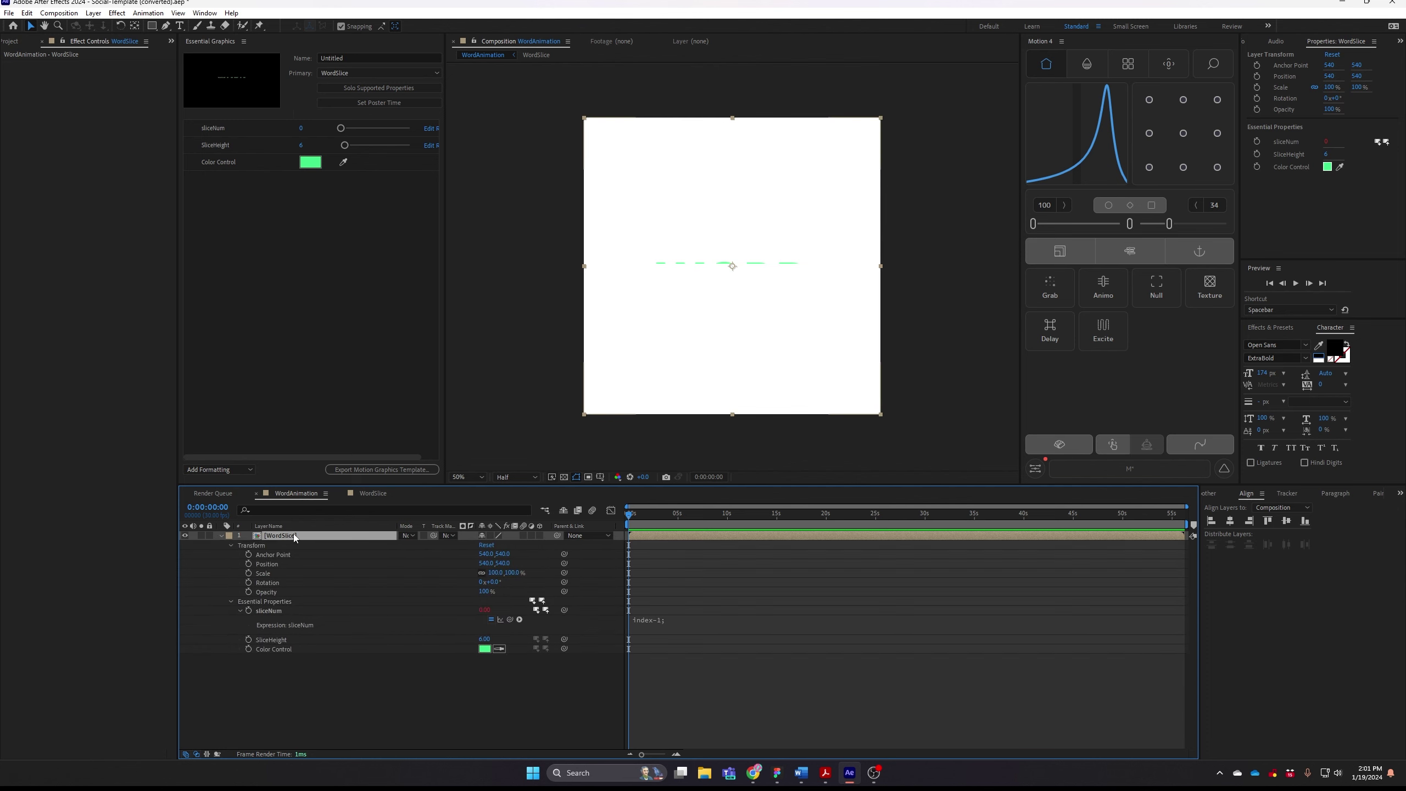
{"action": "key", "text": "ctrl+d"}
{"action": "key", "text": "ctrl+d"}
{"action": "key", "text": "ctrl+d"}
{"action": "key", "text": "ctrl+d"}
{"action": "key", "text": "ctrl+d"}
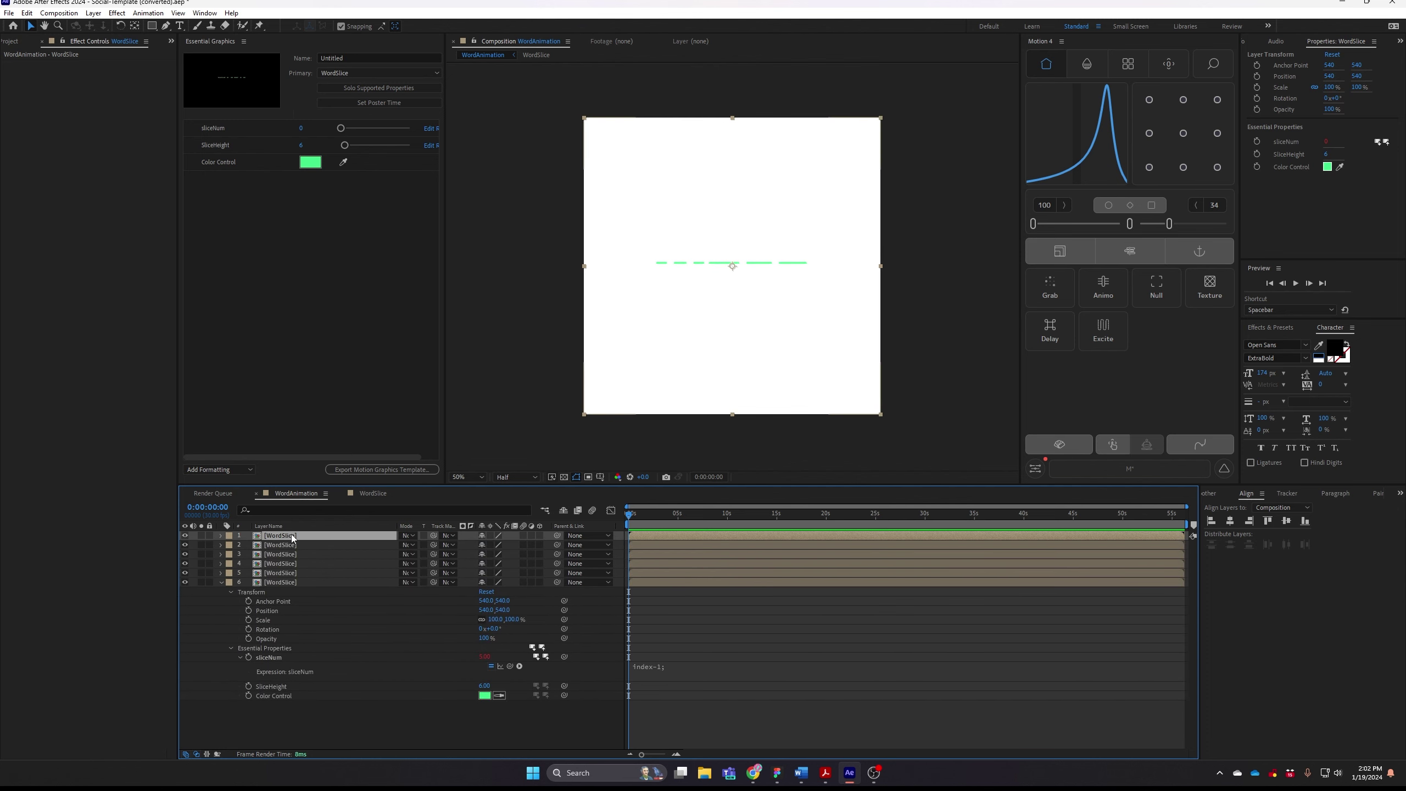
{"action": "key", "text": "ctrl+d"}
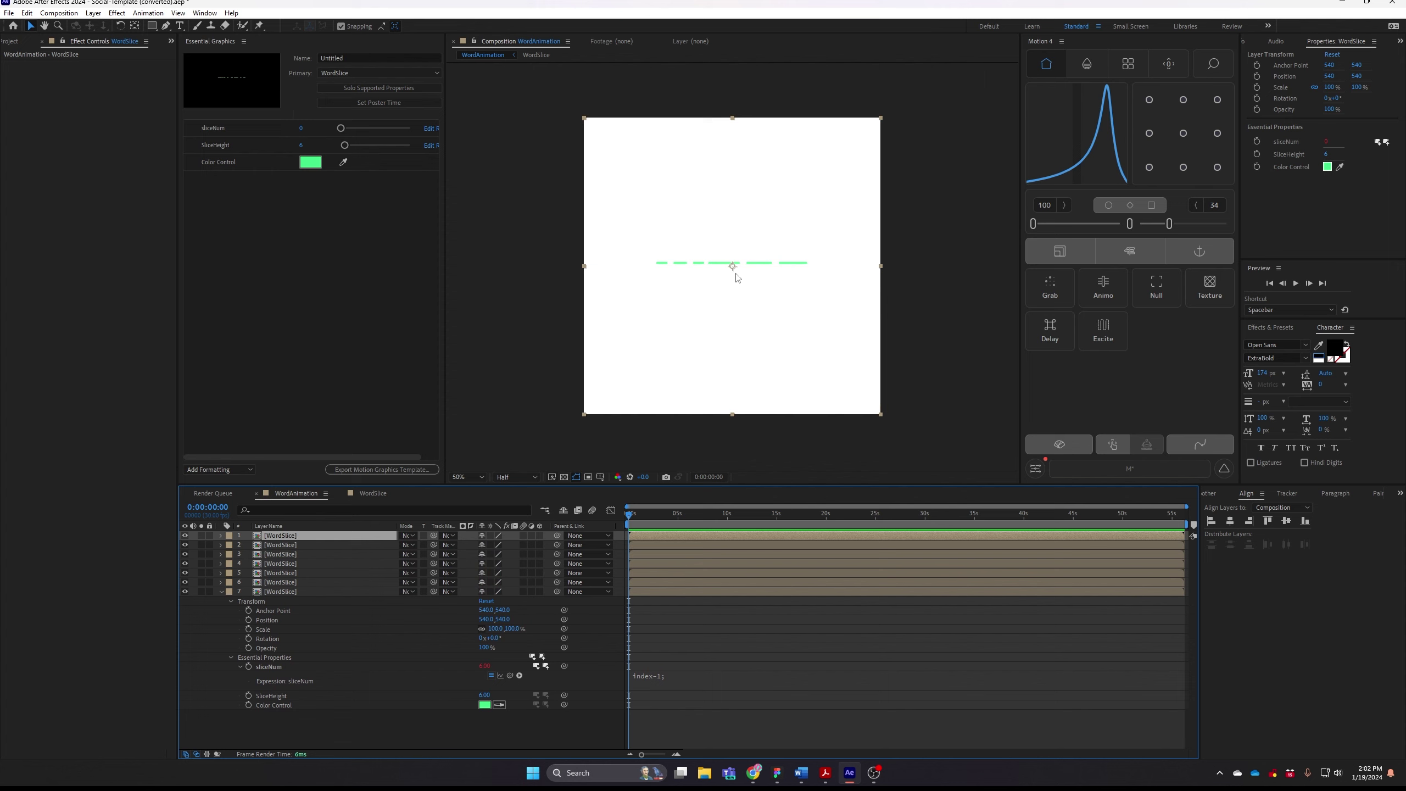
{"action": "key", "text": "ctrl+d"}
{"action": "key", "text": "ctrl+d"}
{"action": "key", "text": "ctrl+d"}
{"action": "key", "text": "ctrl+d"}
{"action": "key", "text": "ctrl+d"}
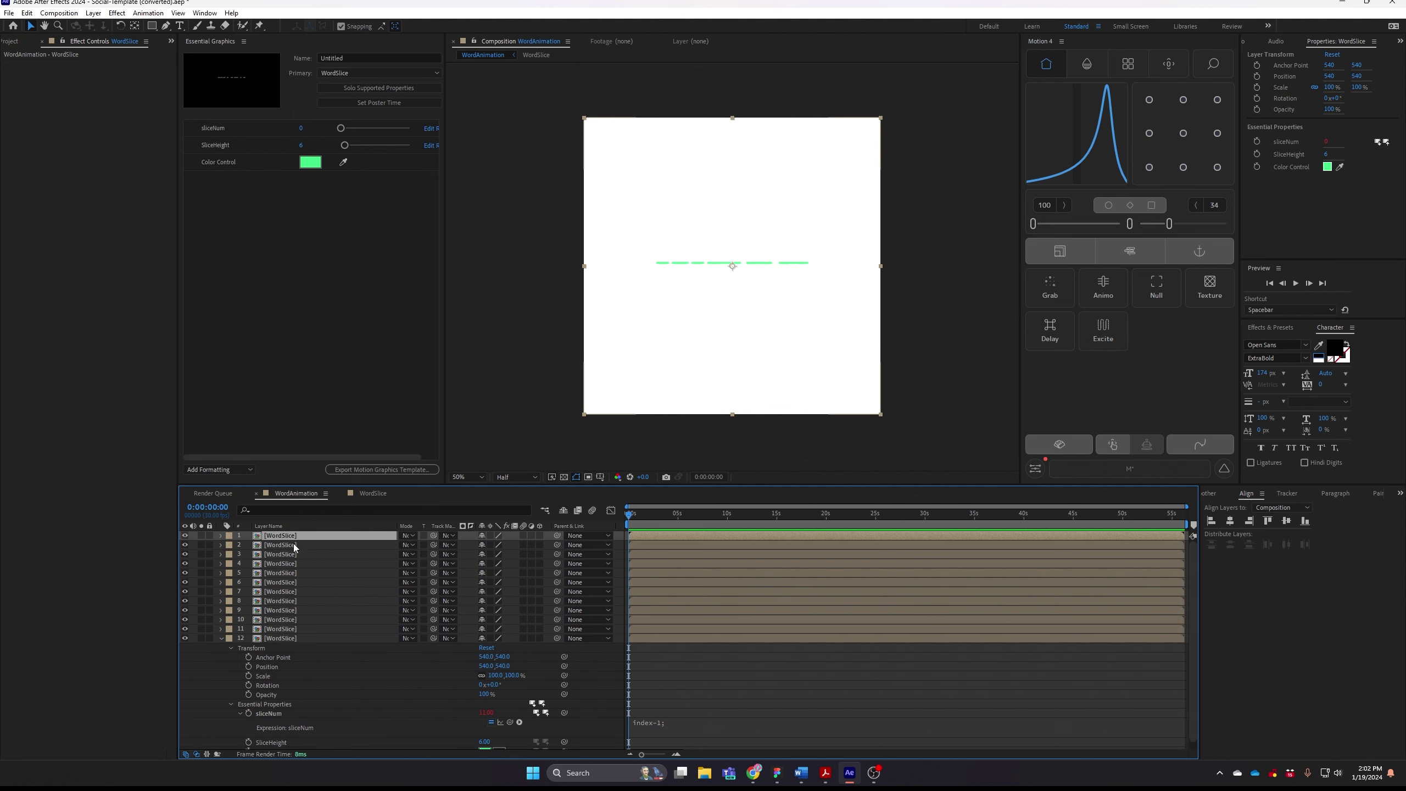
- Collapse the bottom slice layer, reveal Position on the top two slice layers and keyframe the top one's Position at 0:00:00:00
{"action": "left_click", "coordinate": [220, 535]}
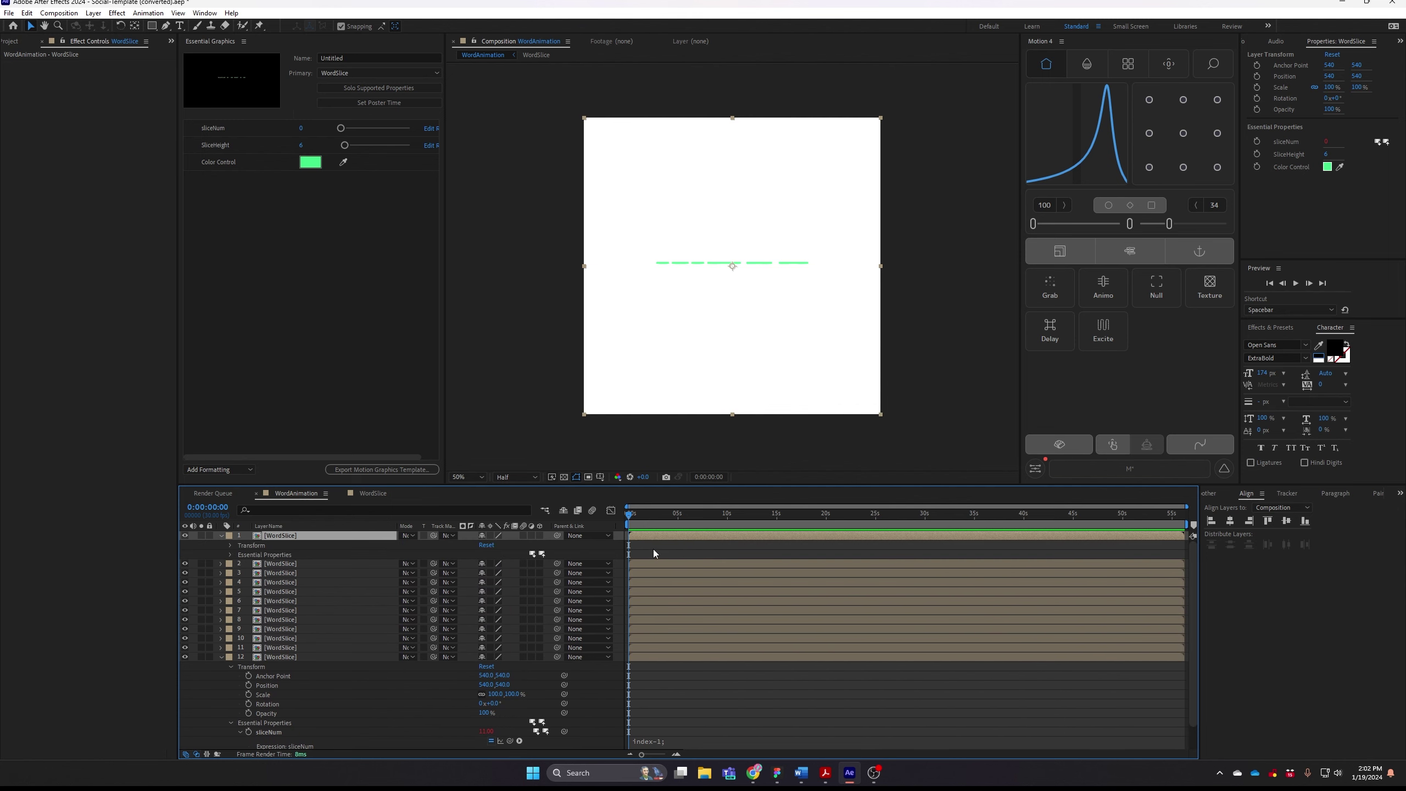
{"action": "left_click", "coordinate": [220, 657]}
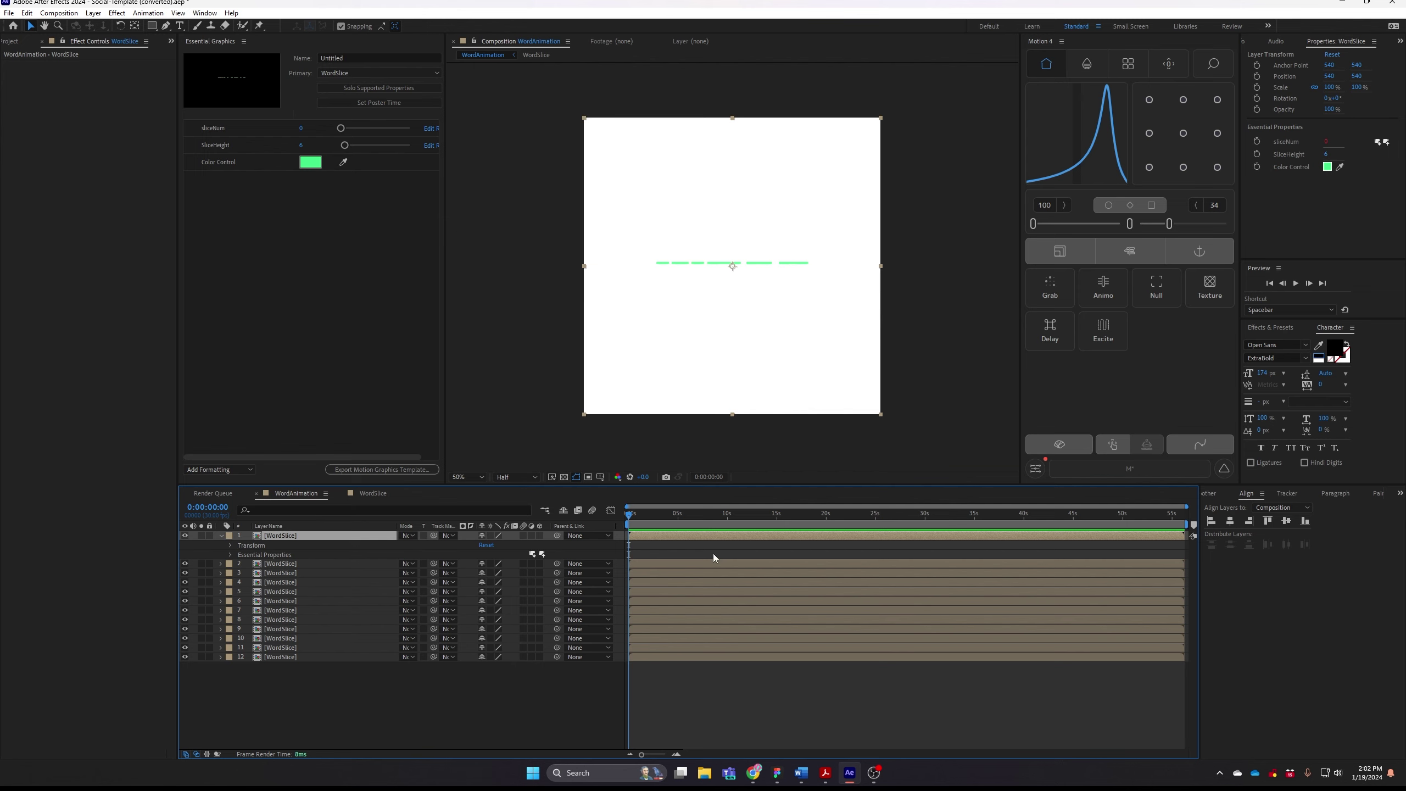
{"action": "left_click", "coordinate": [294, 563]}
{"action": "key", "text": "p"}
{"action": "left_click", "coordinate": [512, 552]}
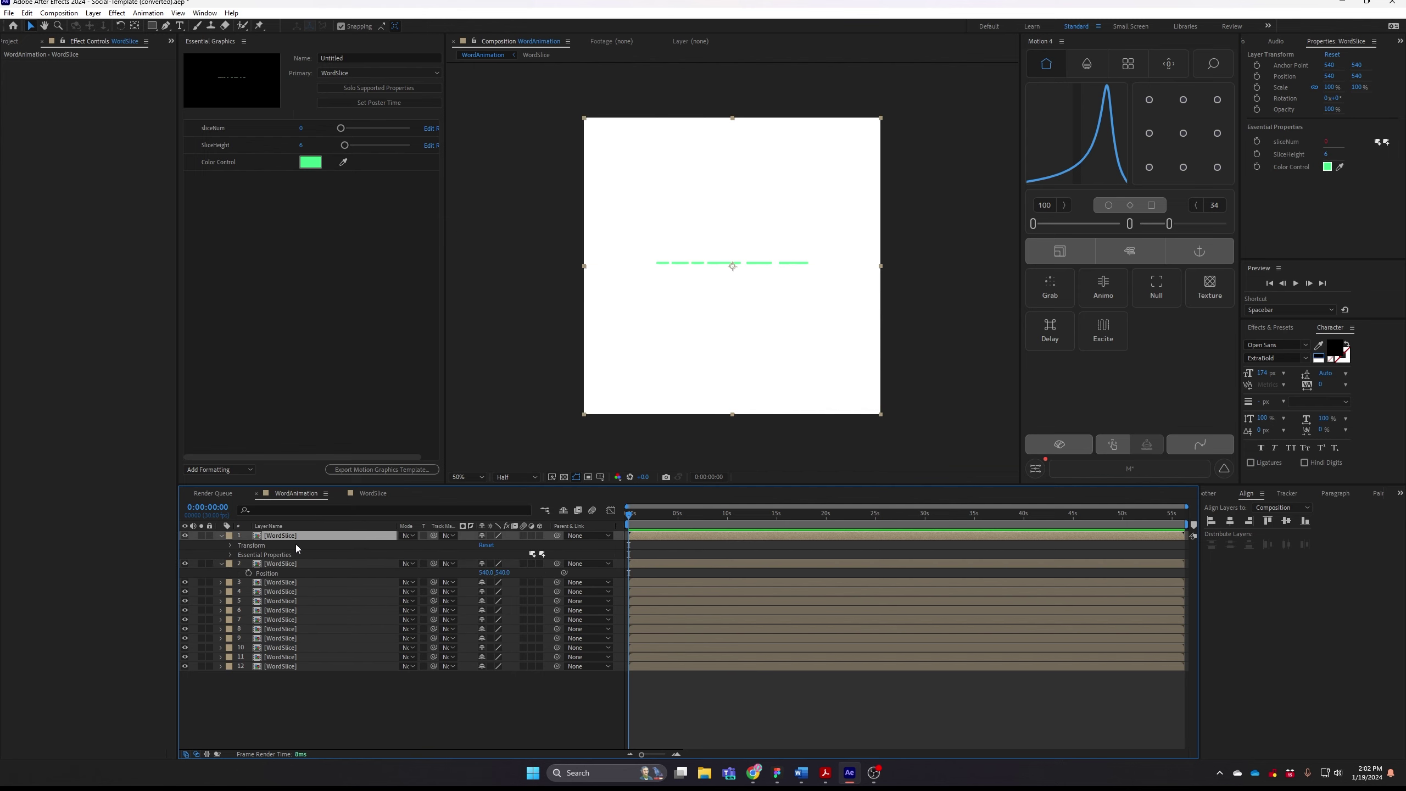
{"action": "key", "text": "p"}
{"action": "key", "text": "alt+shift+p"}
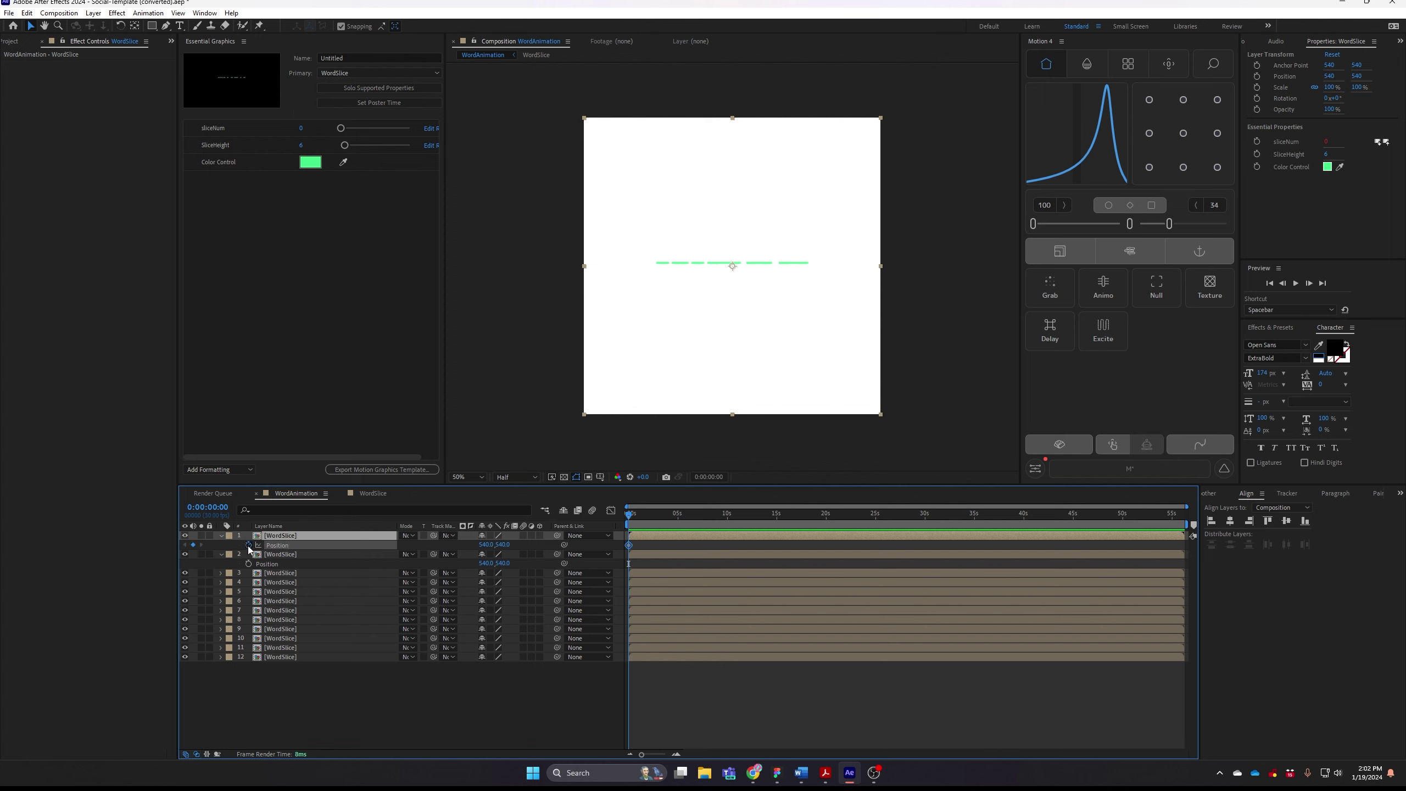
- Animate the top slice layer vertically with a second Position keyframe at 0:00:01:17 and a starting position of 540, 969
{"action": "mouse_move", "coordinate": [637, 526]}
{"action": "left_mouse_down"}
{"action": "mouse_move", "coordinate": [675, 520]}
{"action": "mouse_move", "coordinate": [645, 521]}
{"action": "left_mouse_up"}
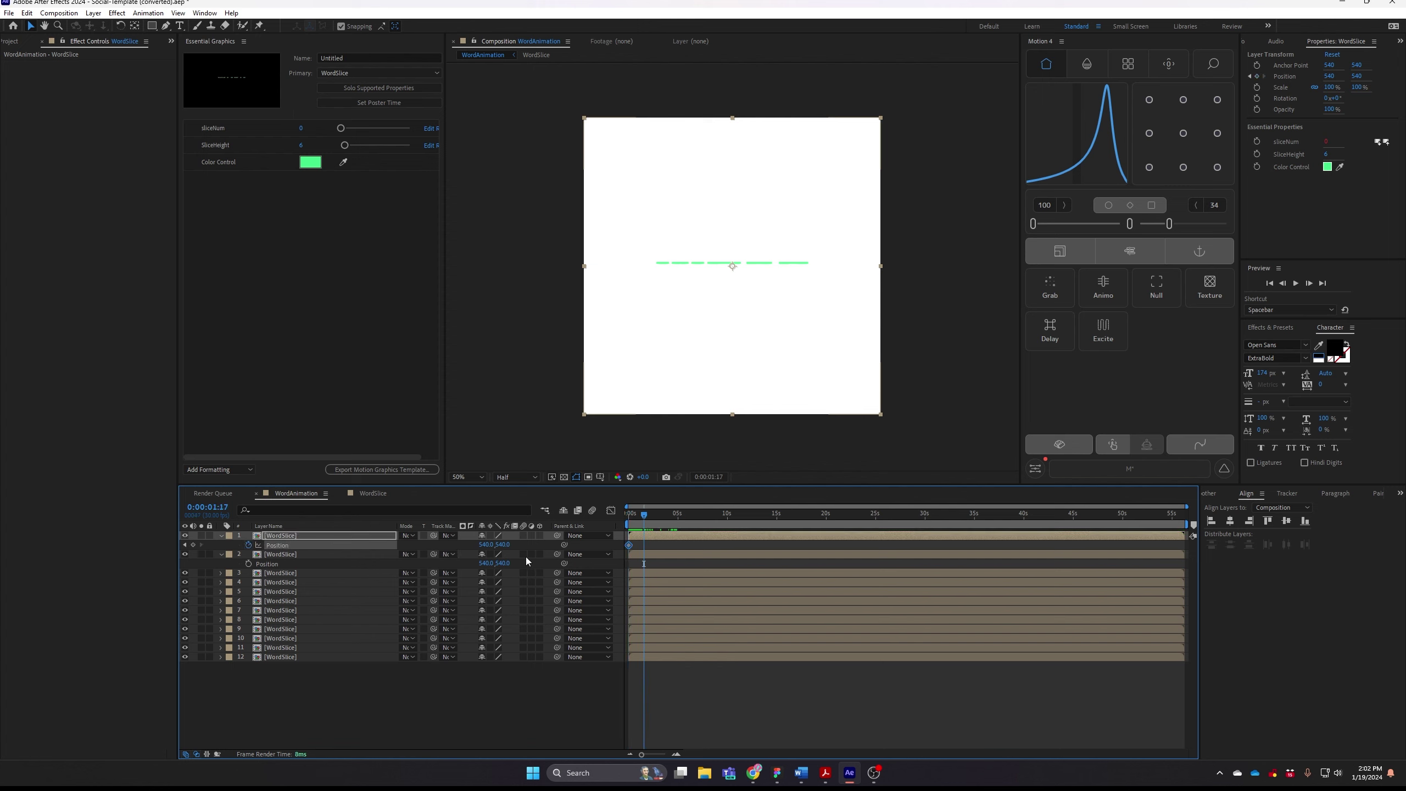
{"action": "key", "text": "alt+shift+p"}
{"action": "left_click_drag", "start_coordinate": [502, 544], "coordinate": [606, 552]}
{"action": "left_click", "coordinate": [624, 523]}
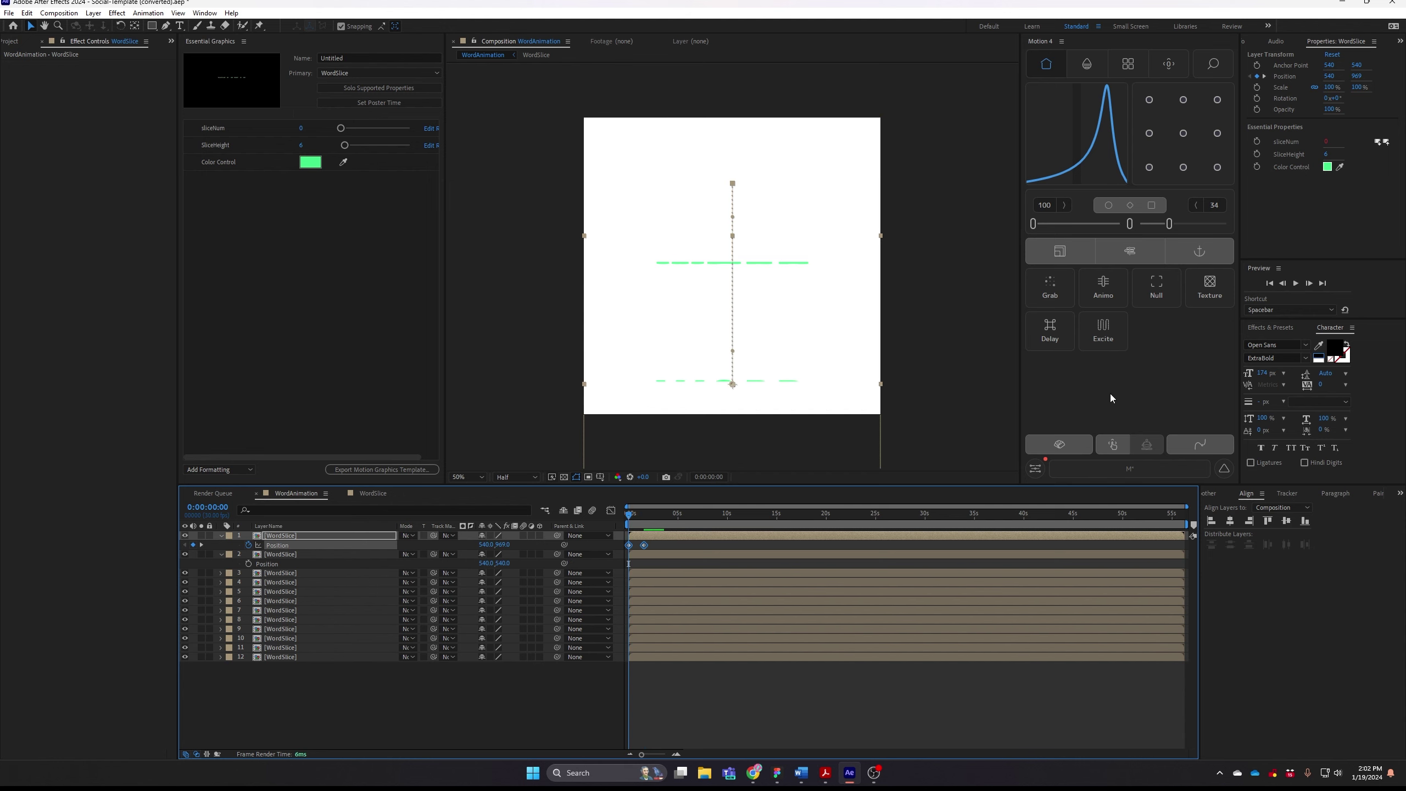
- Ease the top slice layer's Position keyframes with a Motion 4 easing curve of 34 and 100
{"action": "left_click", "coordinate": [1057, 169]}
{"action": "left_click", "coordinate": [1057, 169]}
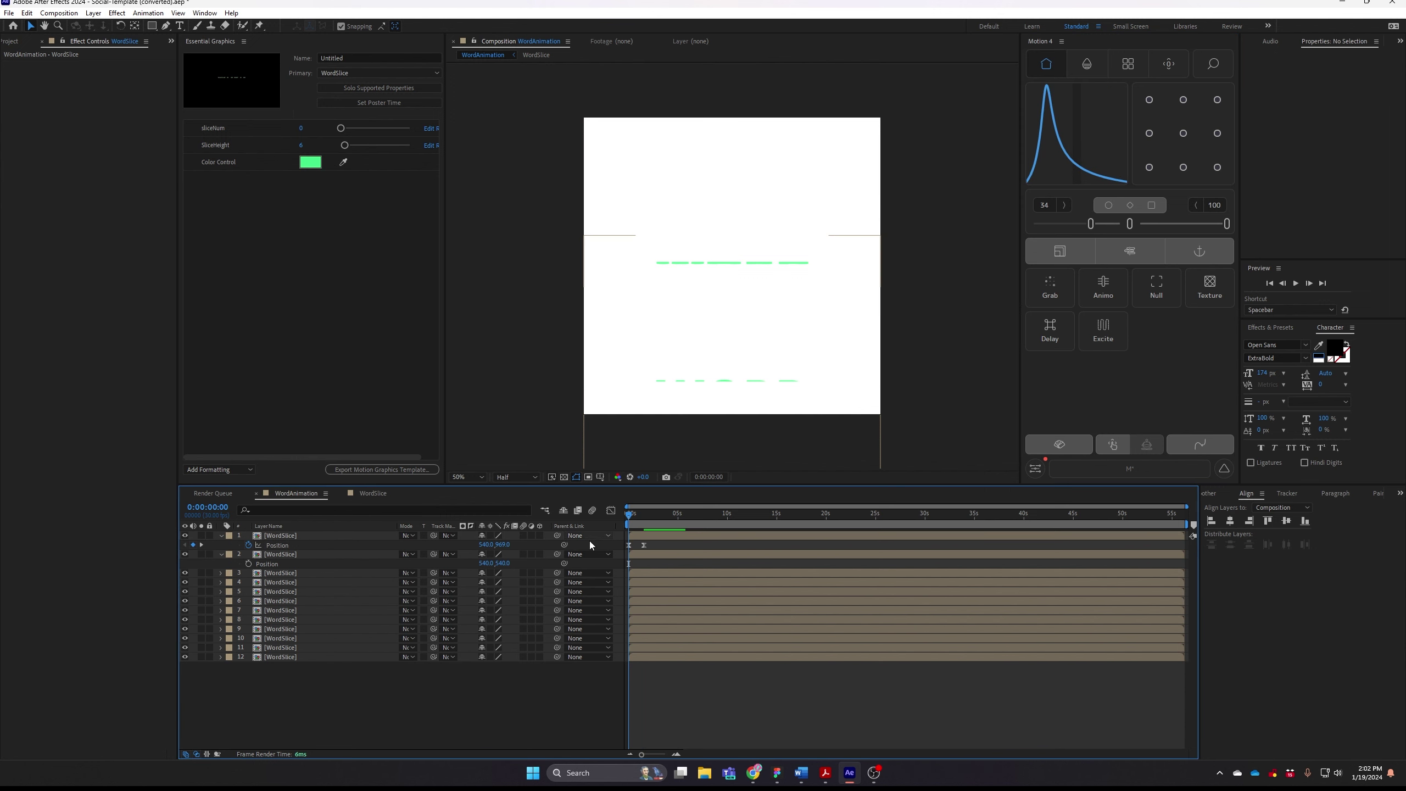
{"action": "left_click", "coordinate": [308, 537]}
{"action": "mouse_move", "coordinate": [631, 515]}
{"action": "left_mouse_down"}
{"action": "mouse_move", "coordinate": [646, 515]}
{"action": "mouse_move", "coordinate": [611, 512]}
{"action": "left_mouse_up"}
- Begin a Position expression on the second slice layer that references the layer above with thisComp.layer(index-1)
{"action": "left_click", "coordinate": [268, 564]}
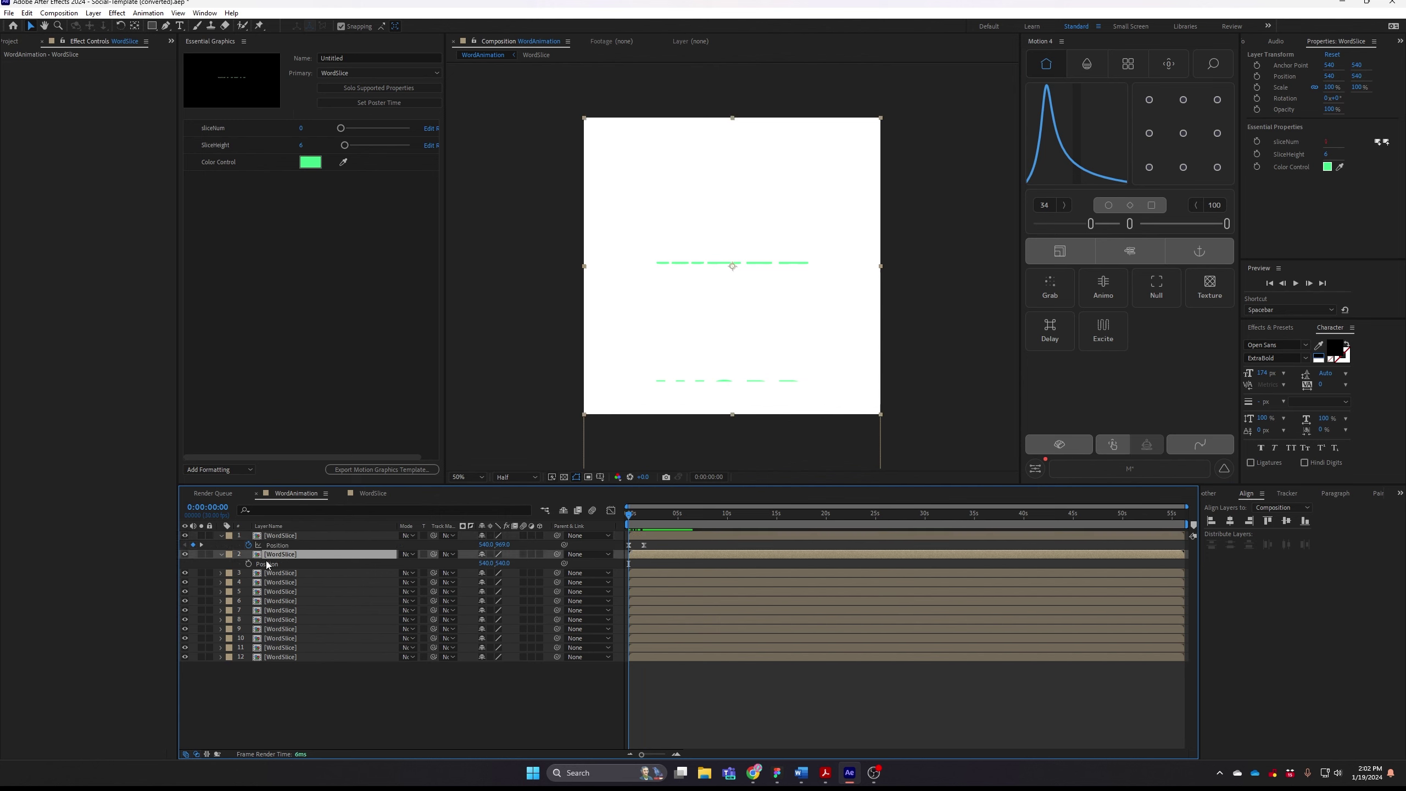
{"action": "left_click", "coordinate": [249, 564], "text": "alt"}
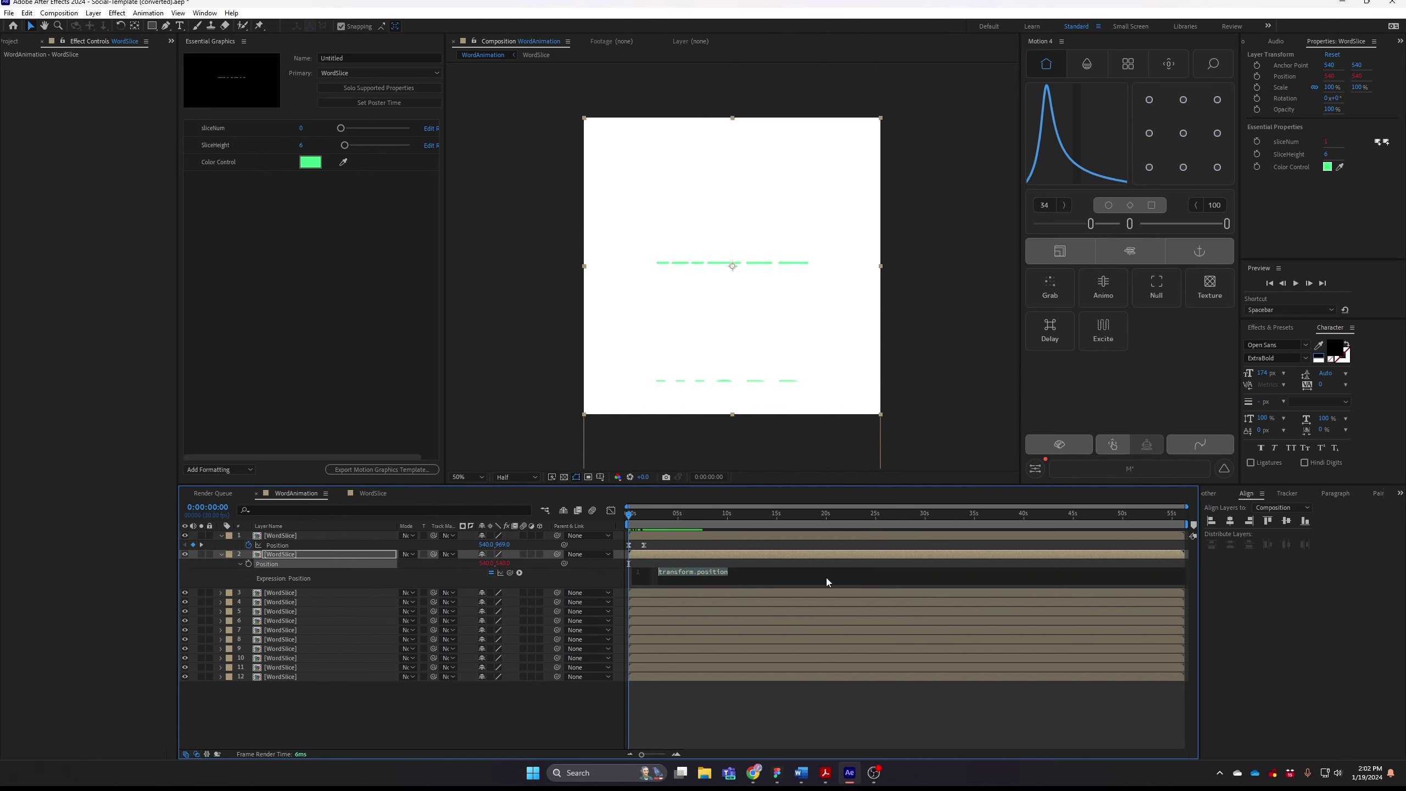
{"action": "type", "text": "this"}
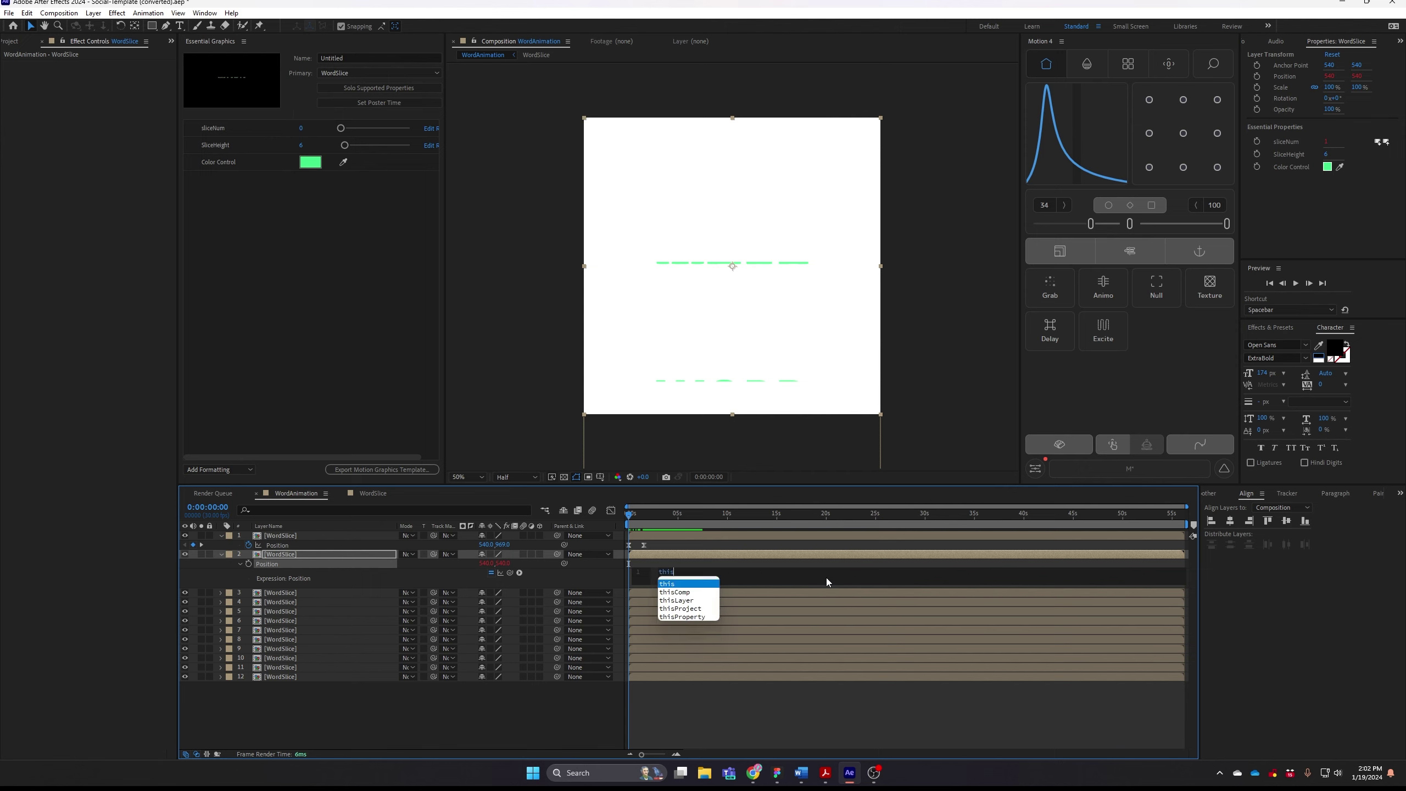
{"action": "key", "text": "Down"}
{"action": "key", "text": "Return"}
{"action": "type", "text": ".layer"}
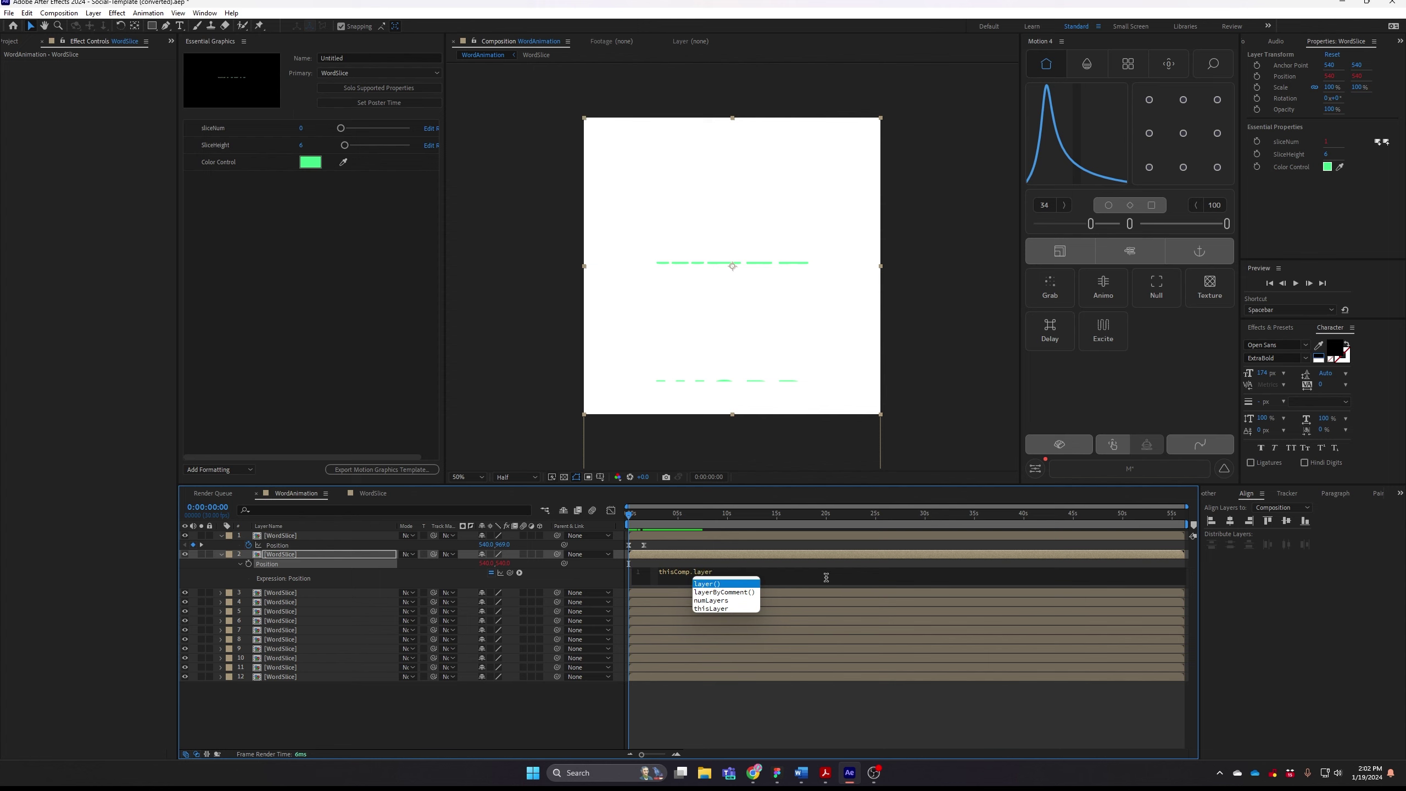
{"action": "key", "text": "Return"}
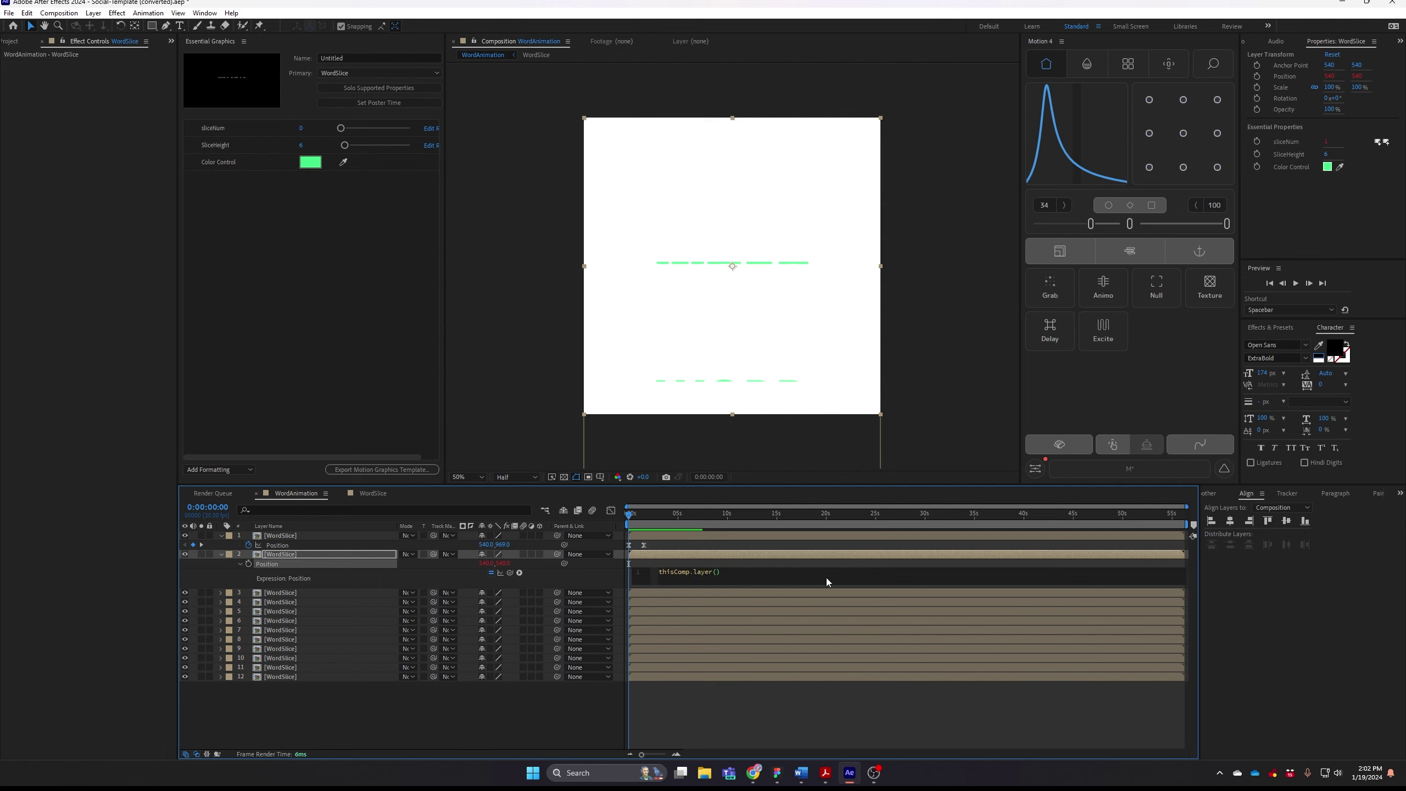
{"action": "type", "text": "index"}
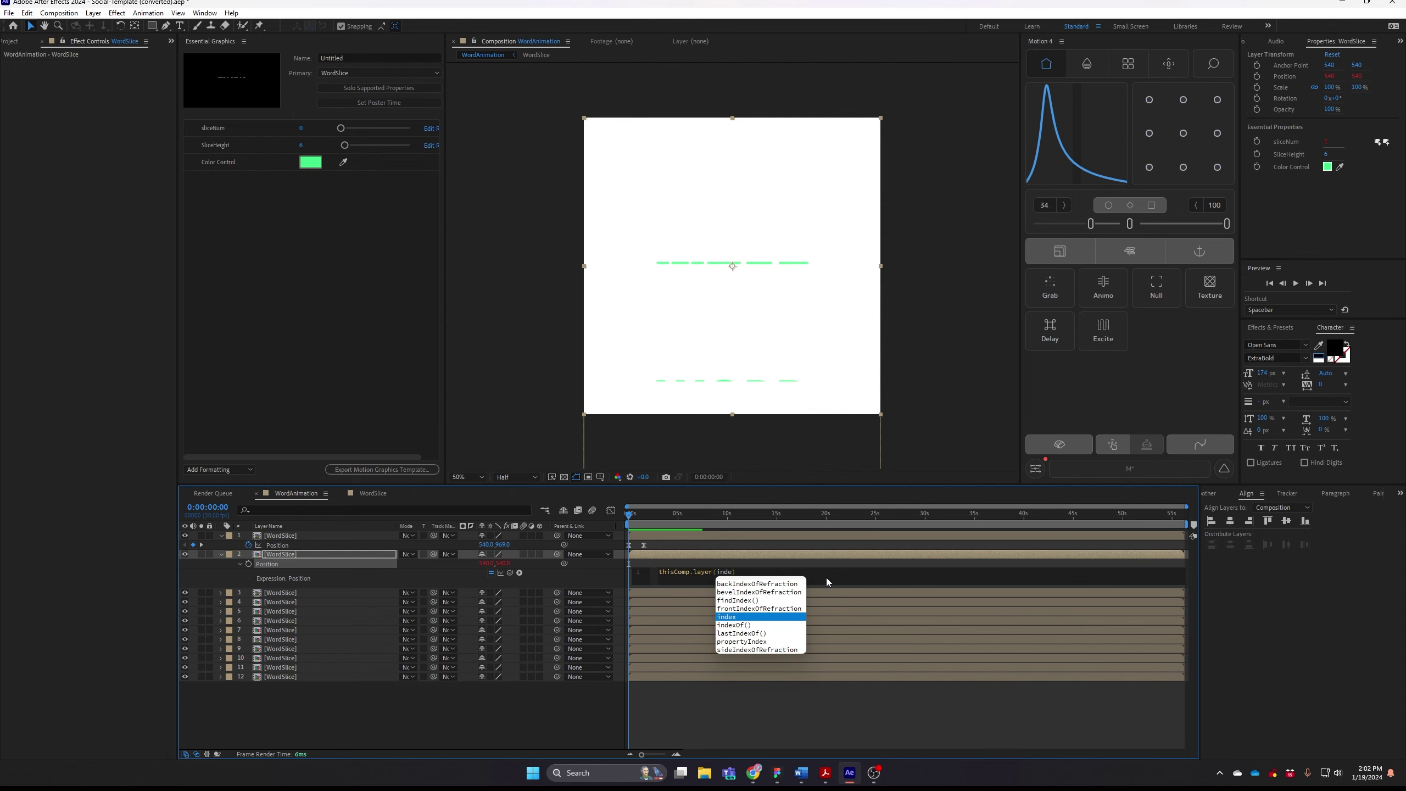
{"action": "type", "text": "-1)"}
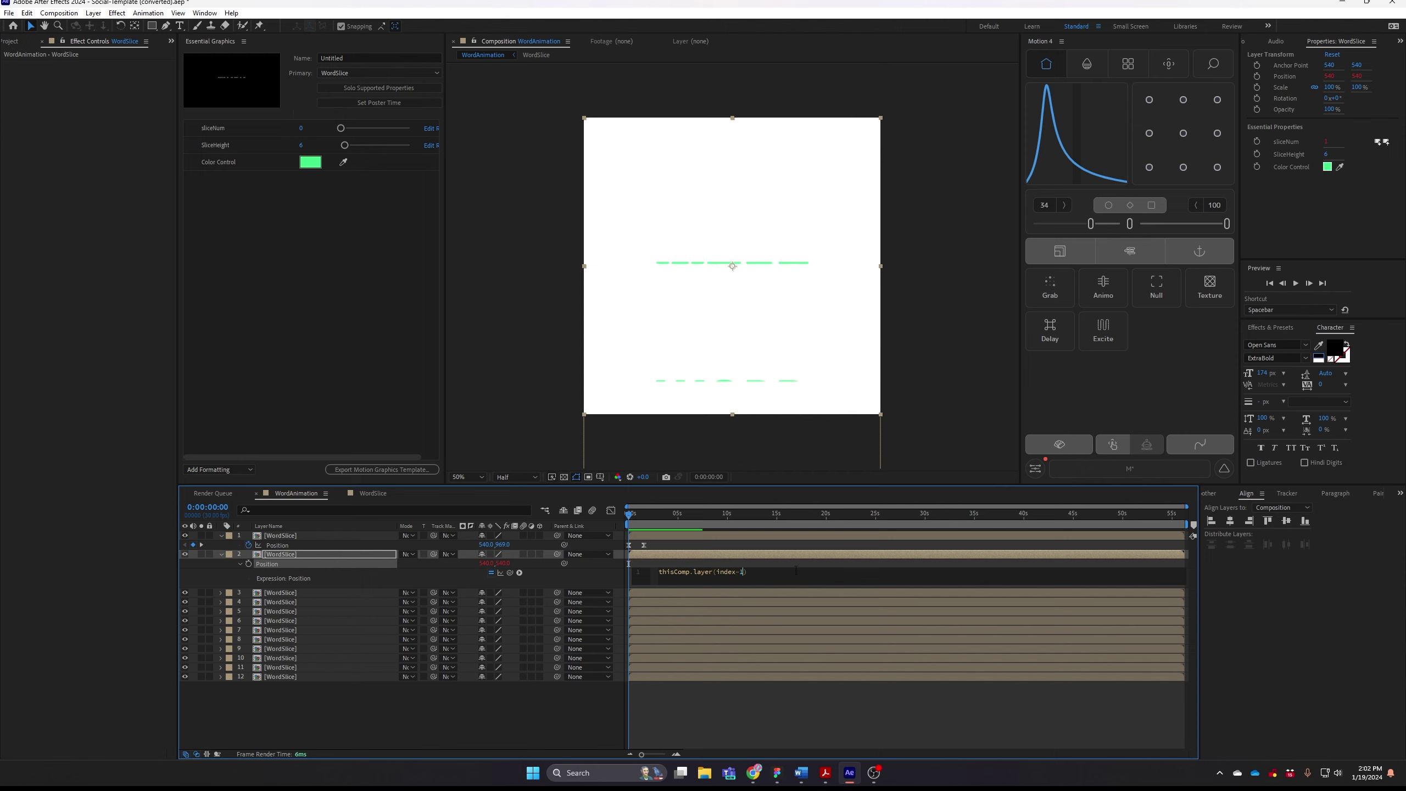
- Extend the second slice layer's Position expression with .transform.position.valueAtTime(time-)
{"action": "type", "text": ".tran"}
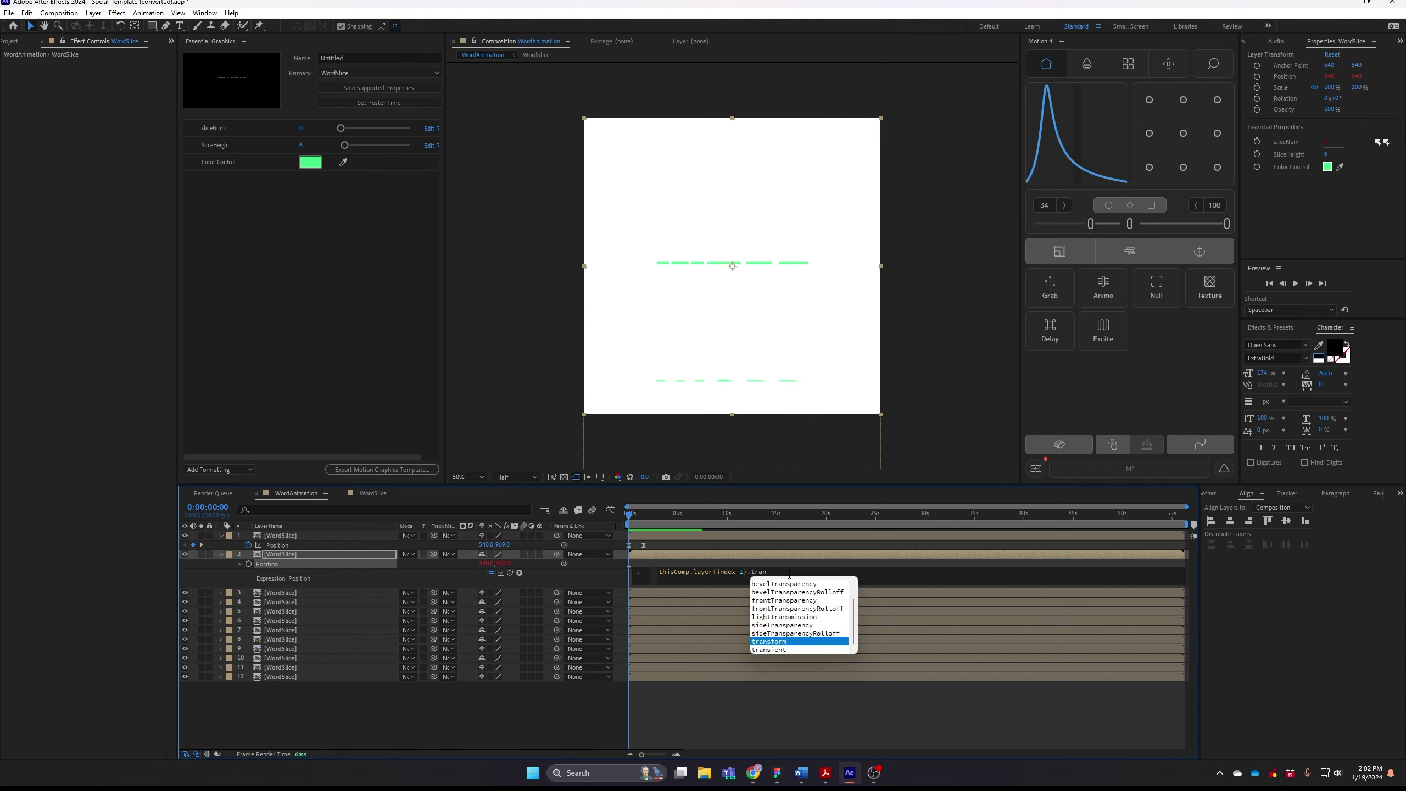
{"action": "type", "text": "sform.pos"}
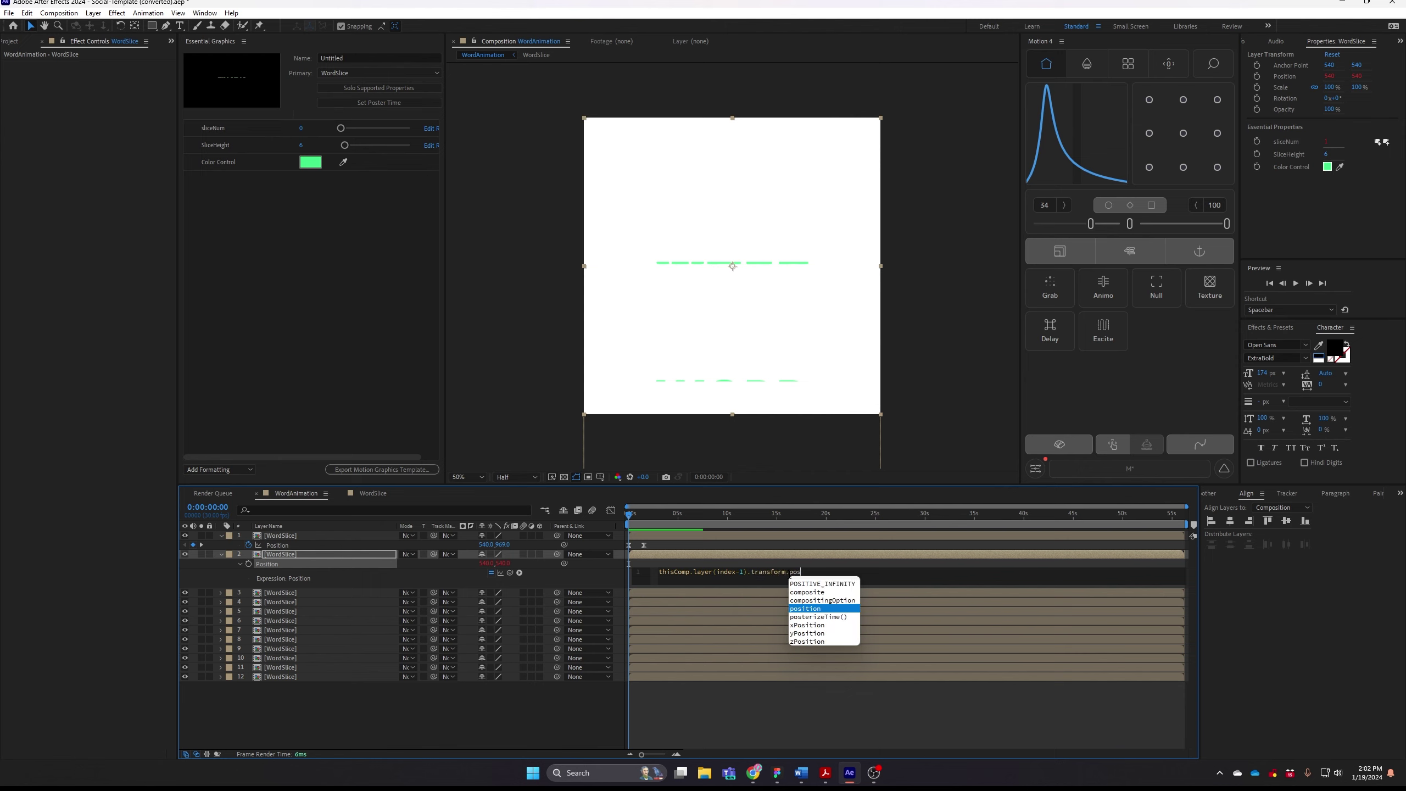
{"action": "key", "text": "Return"}
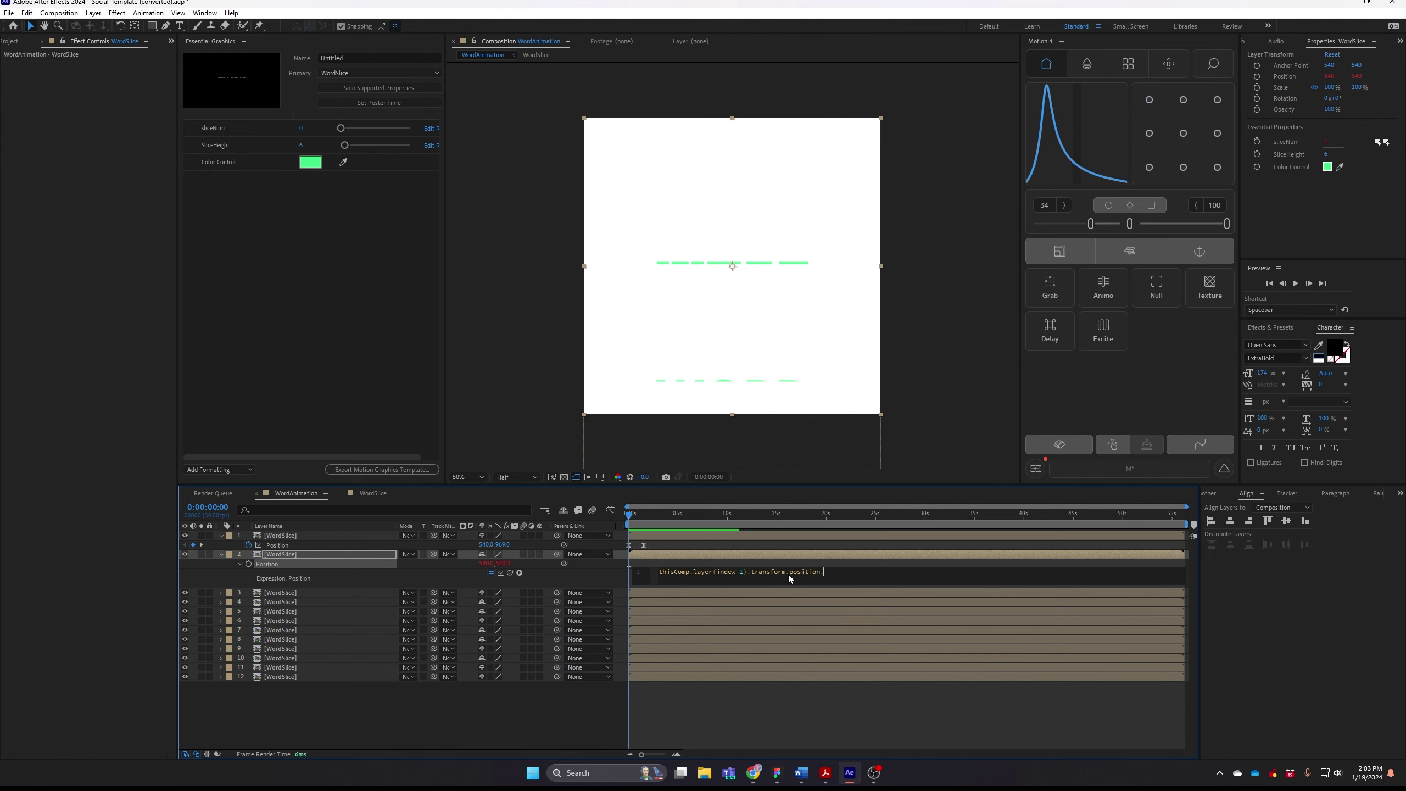
{"action": "type", "text": "valu"}
{"action": "key", "text": "Return"}
{"action": "type", "text": "time-"}
- Add a null object to WordAnimation, place it above all slice layers and rename it TimeController
{"action": "left_click", "coordinate": [93, 12]}
{"action": "mouse_move", "coordinate": [122, 25]}
{"action": "left_click", "coordinate": [293, 77]}
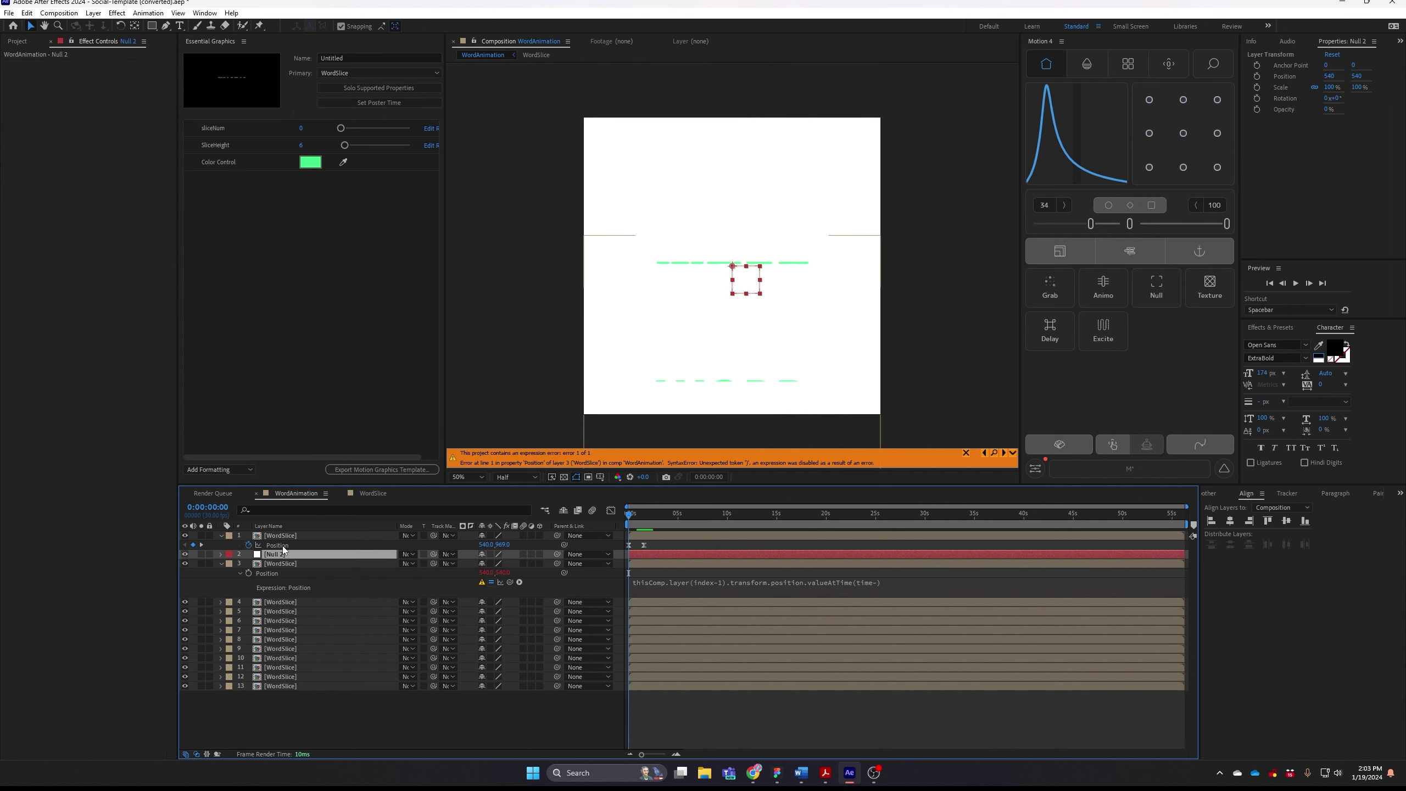
{"action": "left_click_drag", "start_coordinate": [283, 548], "coordinate": [282, 536]}
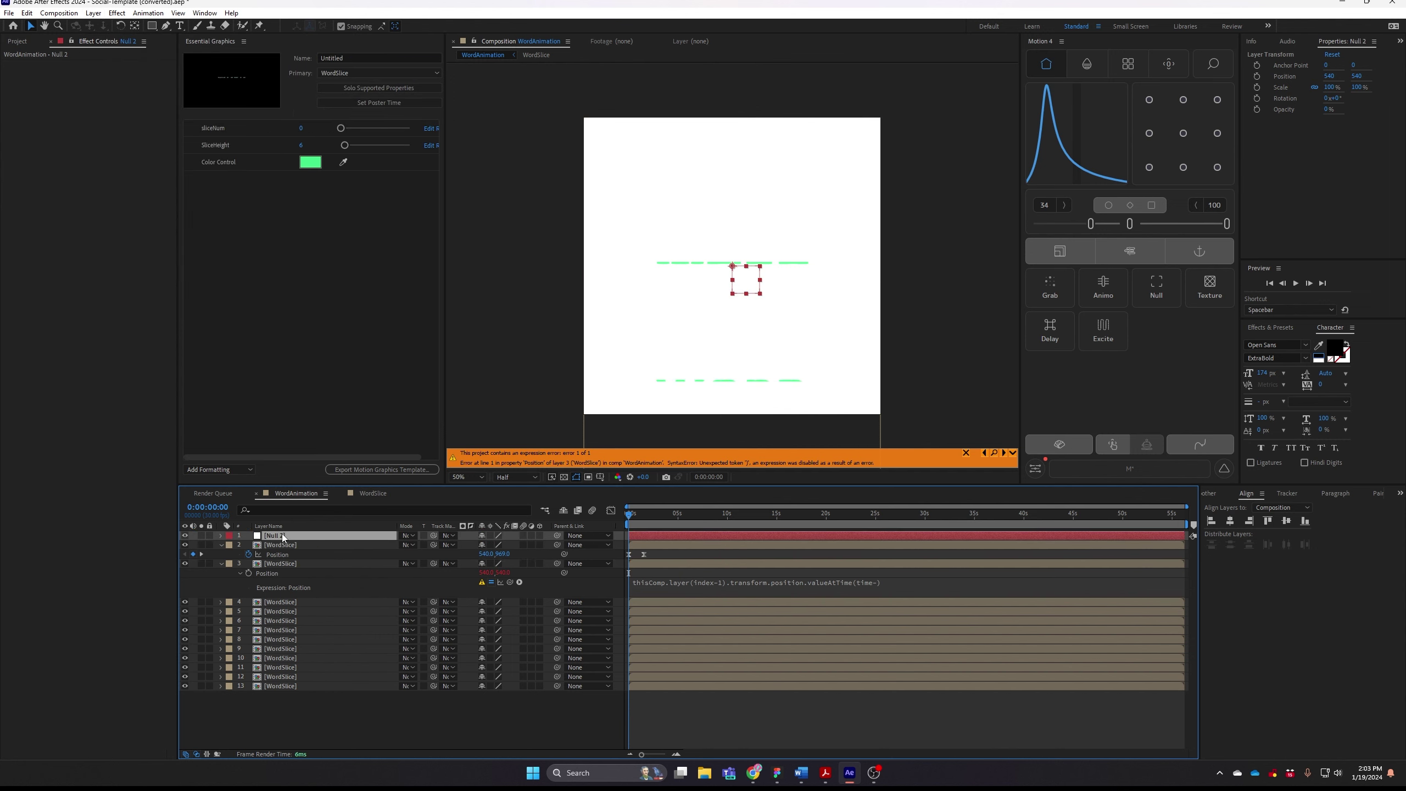
{"action": "key", "text": "Return"}
{"action": "type", "text": "TimeController"}
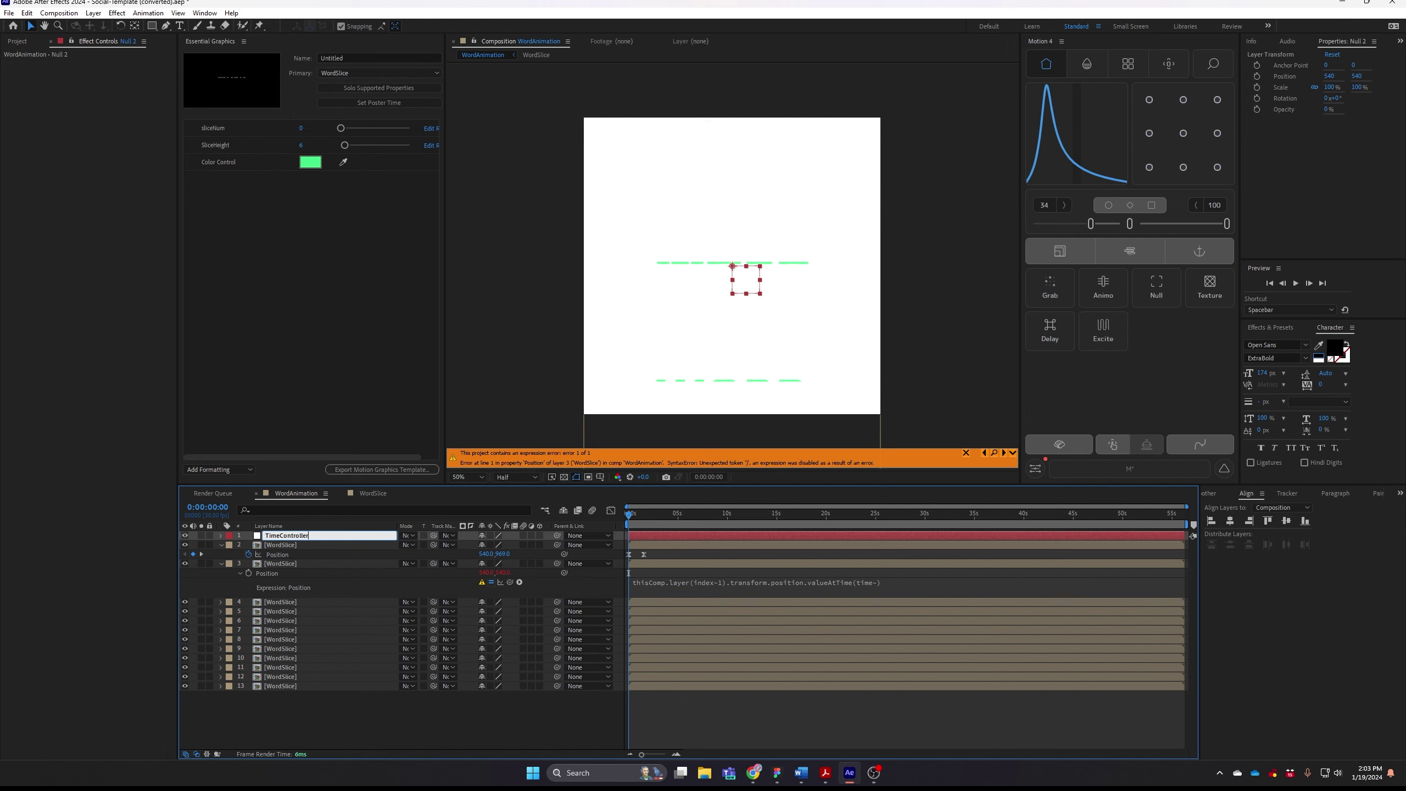
{"action": "key", "text": "Return"}
- Apply a Slider Control effect to the TimeController null and rename the effect Time Offset
{"action": "key", "text": "ctrl+space"}
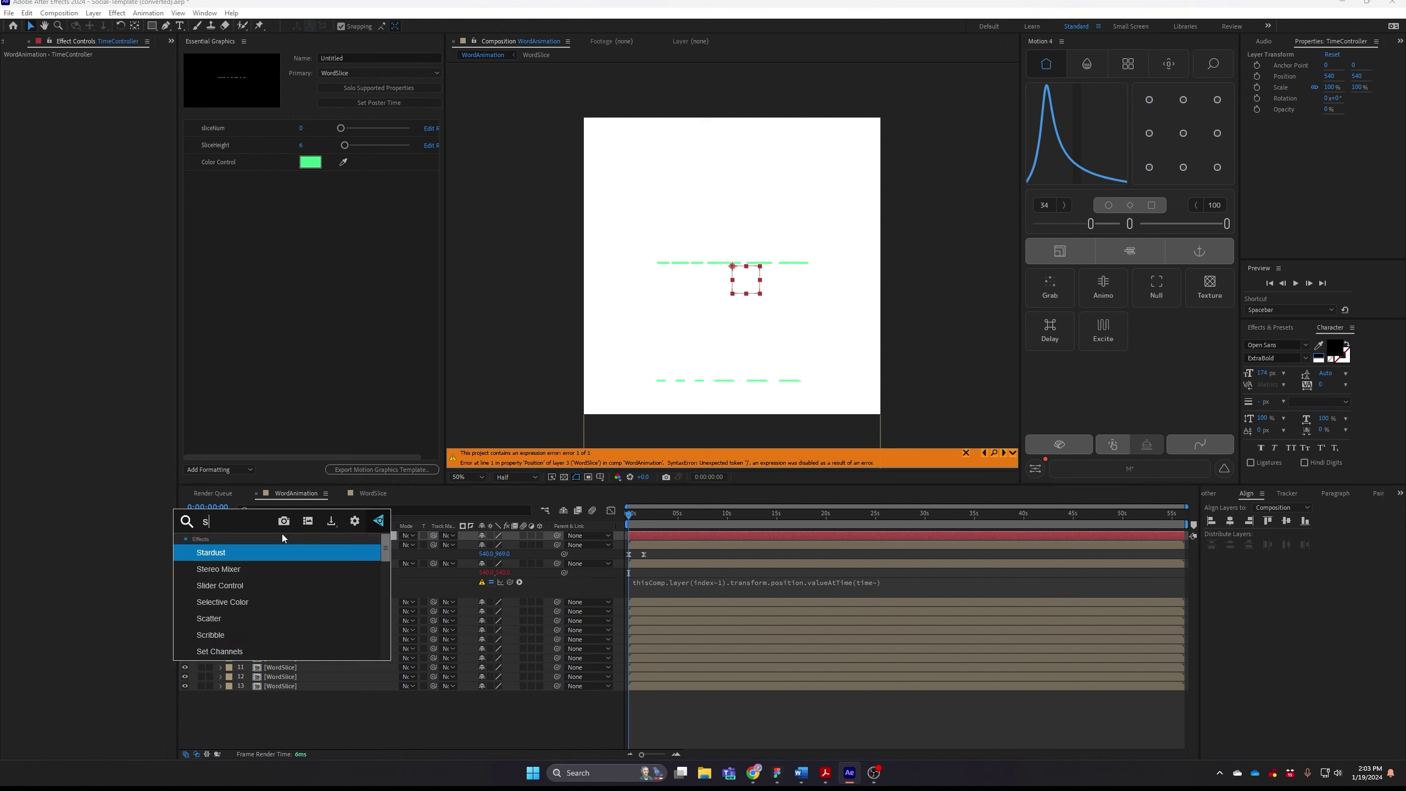
{"action": "type", "text": "slider"}
{"action": "key", "text": "Return"}
{"action": "key", "text": "ctrl+space"}
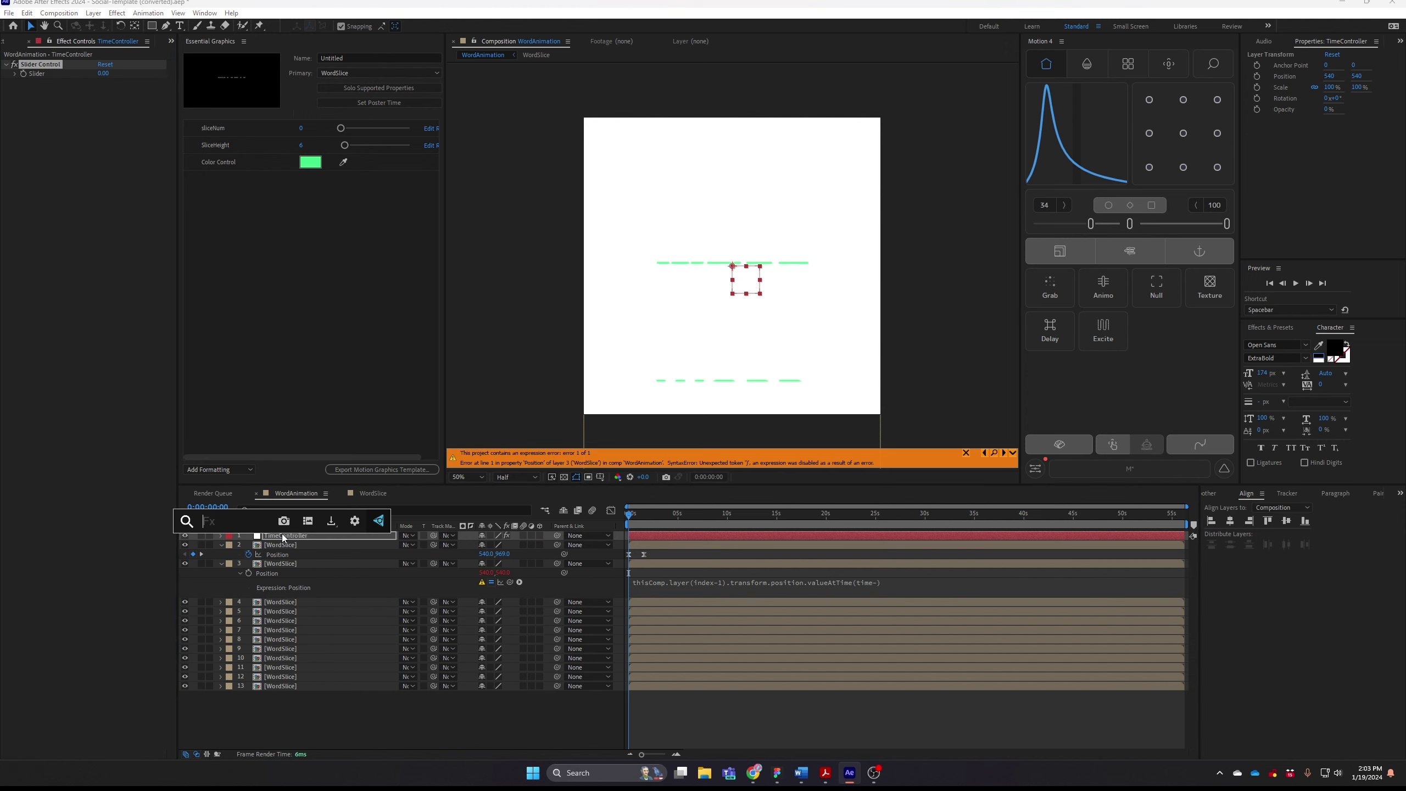
{"action": "left_click", "coordinate": [62, 68]}
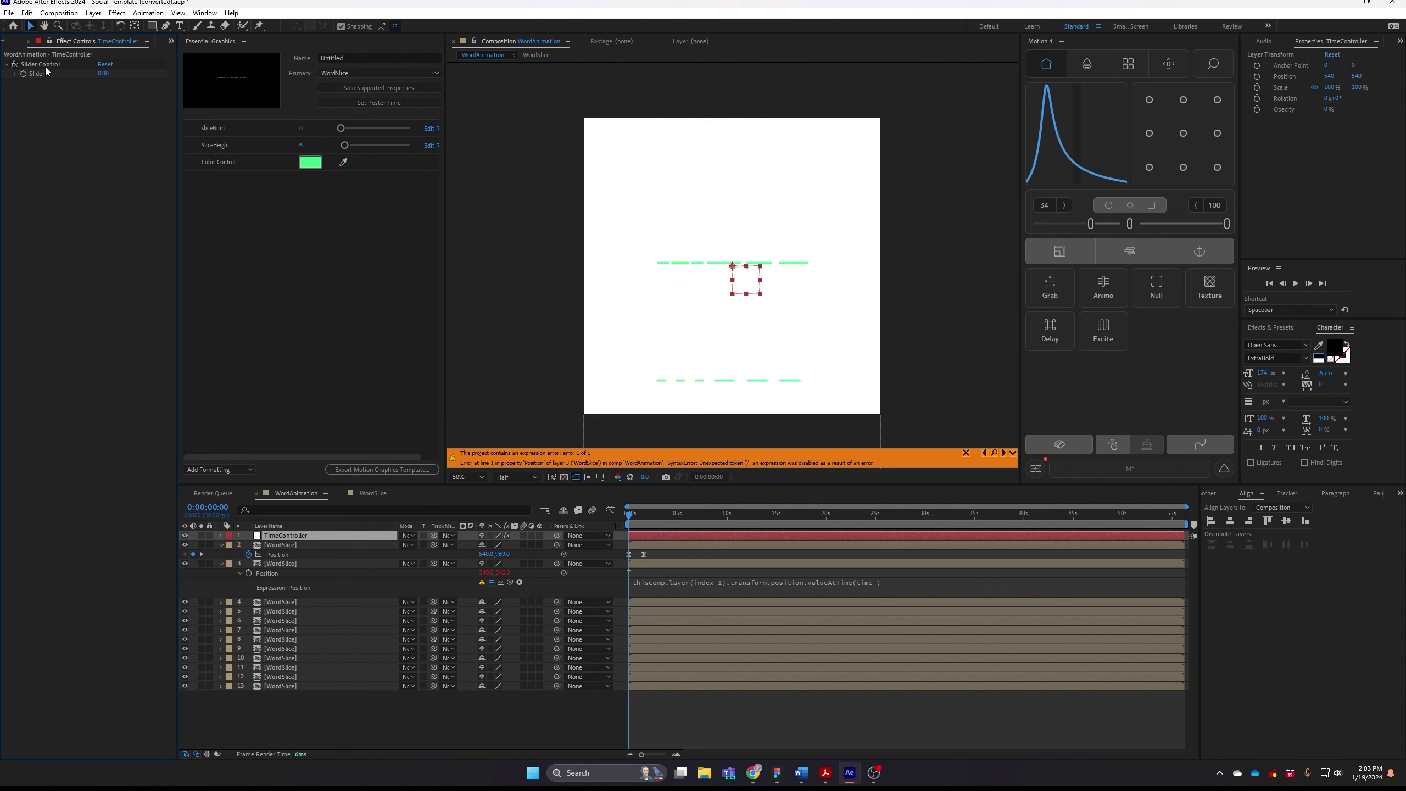
{"action": "left_click", "coordinate": [45, 66]}
{"action": "key", "text": "Return"}
{"action": "type", "text": "Ti"}
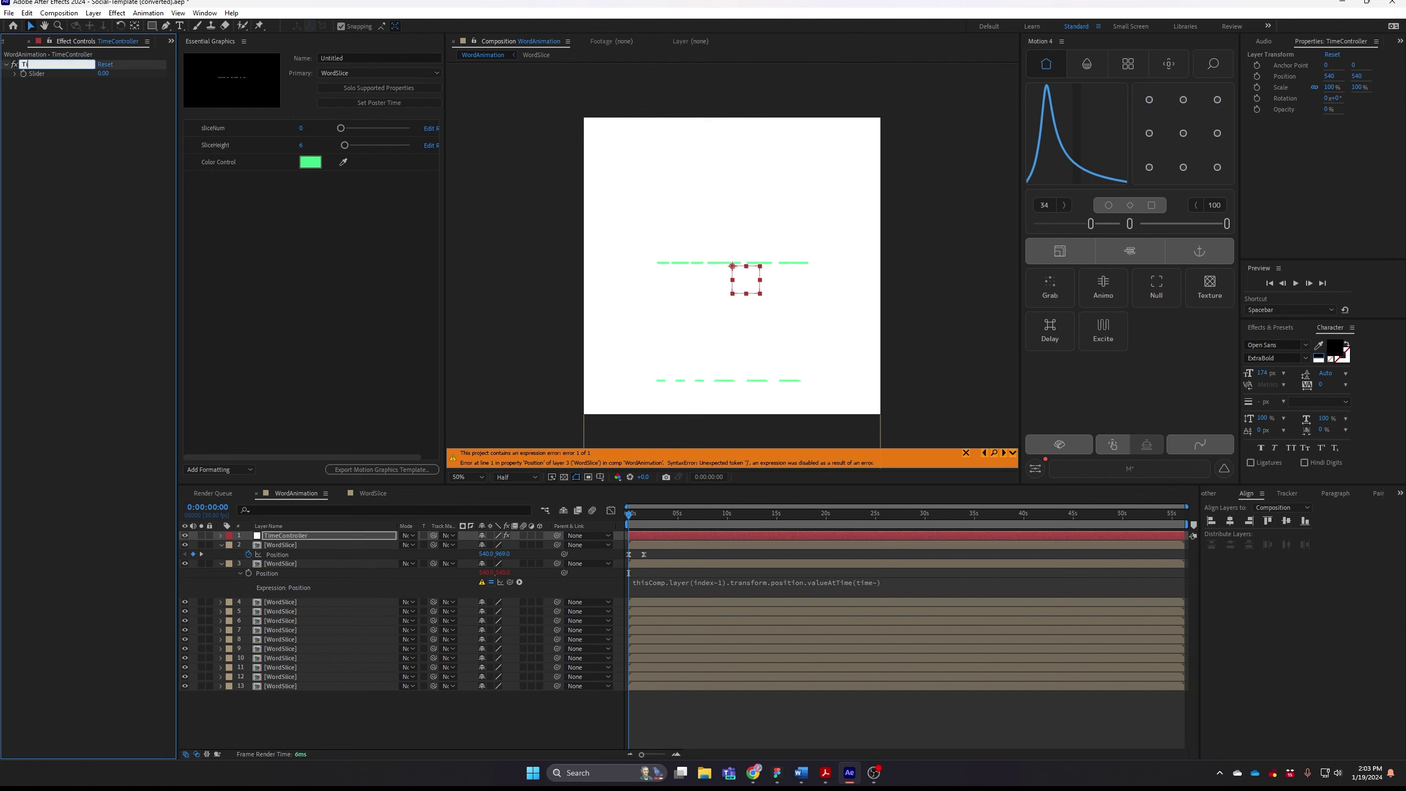
{"action": "type", "text": "me Offset"}
{"action": "key", "text": "Return"}
- Define a tOffset variable at the start of the slice's Position expression, linked to TimeController's Time Offset slider
{"action": "left_click", "coordinate": [806, 581]}
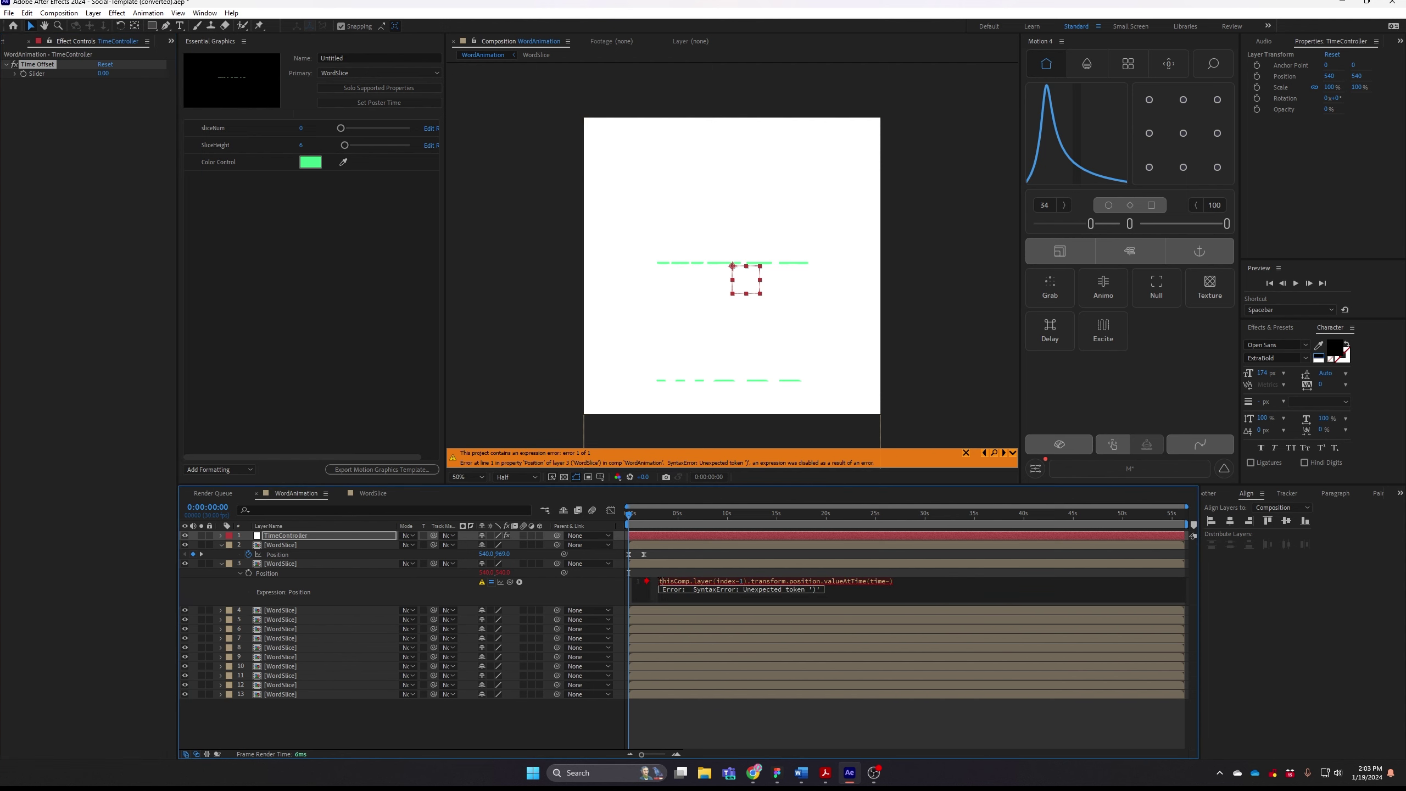
{"action": "key", "text": "Return"}
{"action": "type", "text": "tOffset"}
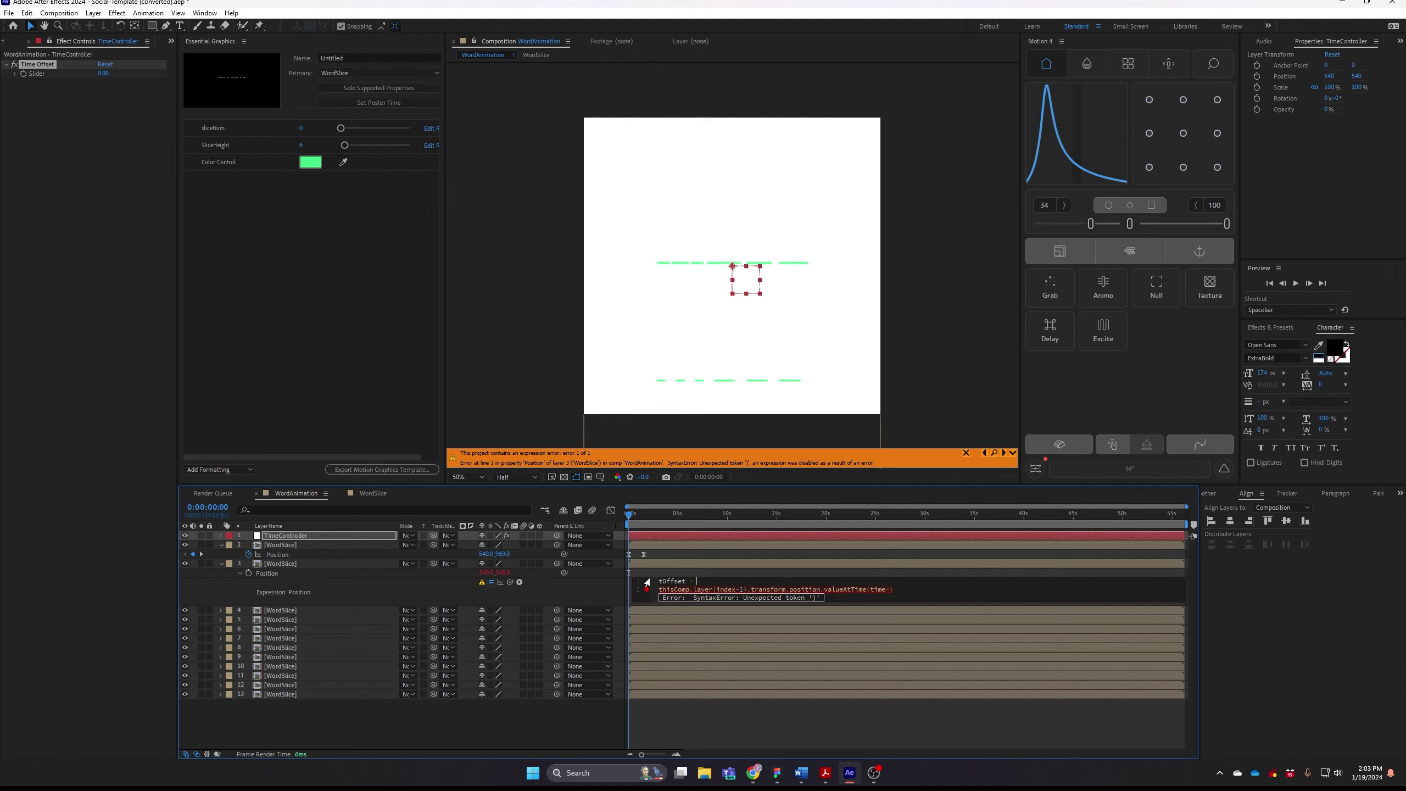
{"action": "type", "text": " ="}
{"action": "left_click_drag", "start_coordinate": [501, 581], "coordinate": [37, 73]}
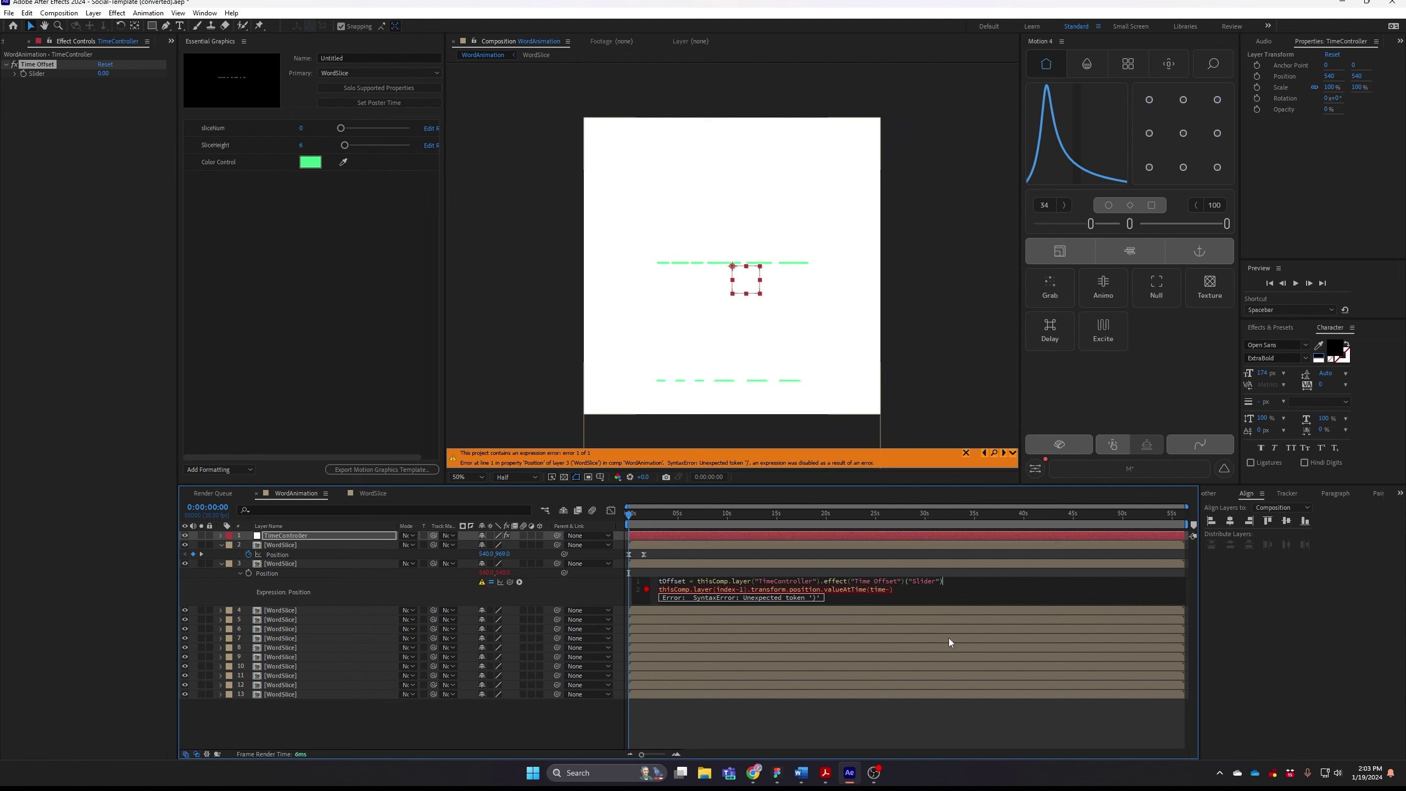
{"action": "type", "text": ";"}
- Complete the slice's Position expression so it ends with valueAtTime(time-tOffset);
{"action": "left_click", "coordinate": [948, 589]}
{"action": "key", "text": "Left"}
{"action": "type", "text": "tOffset"}
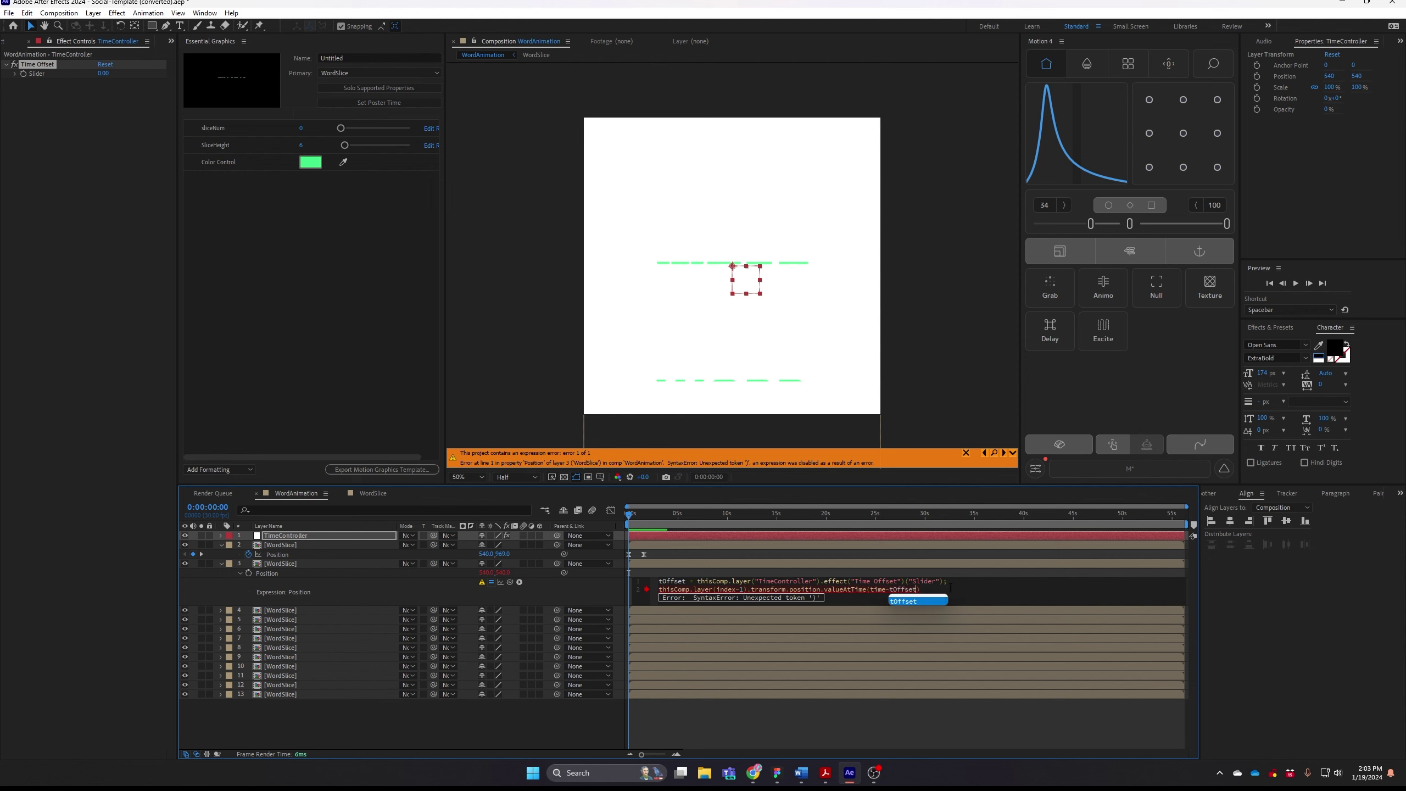
{"action": "left_click", "coordinate": [951, 587]}
{"action": "type", "text": ";"}
{"action": "left_click", "coordinate": [758, 572]}
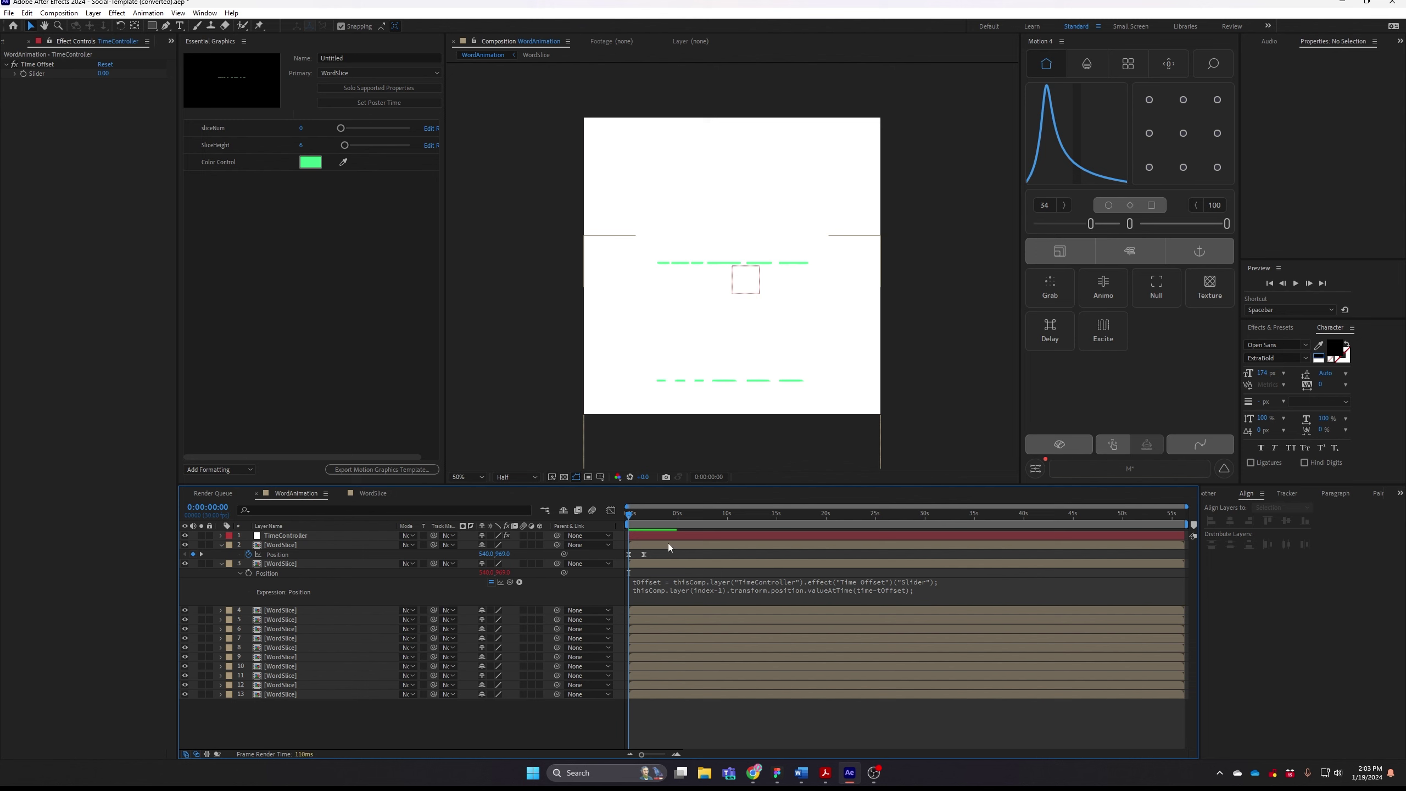
{"action": "left_click_drag", "start_coordinate": [632, 519], "coordinate": [585, 527]}
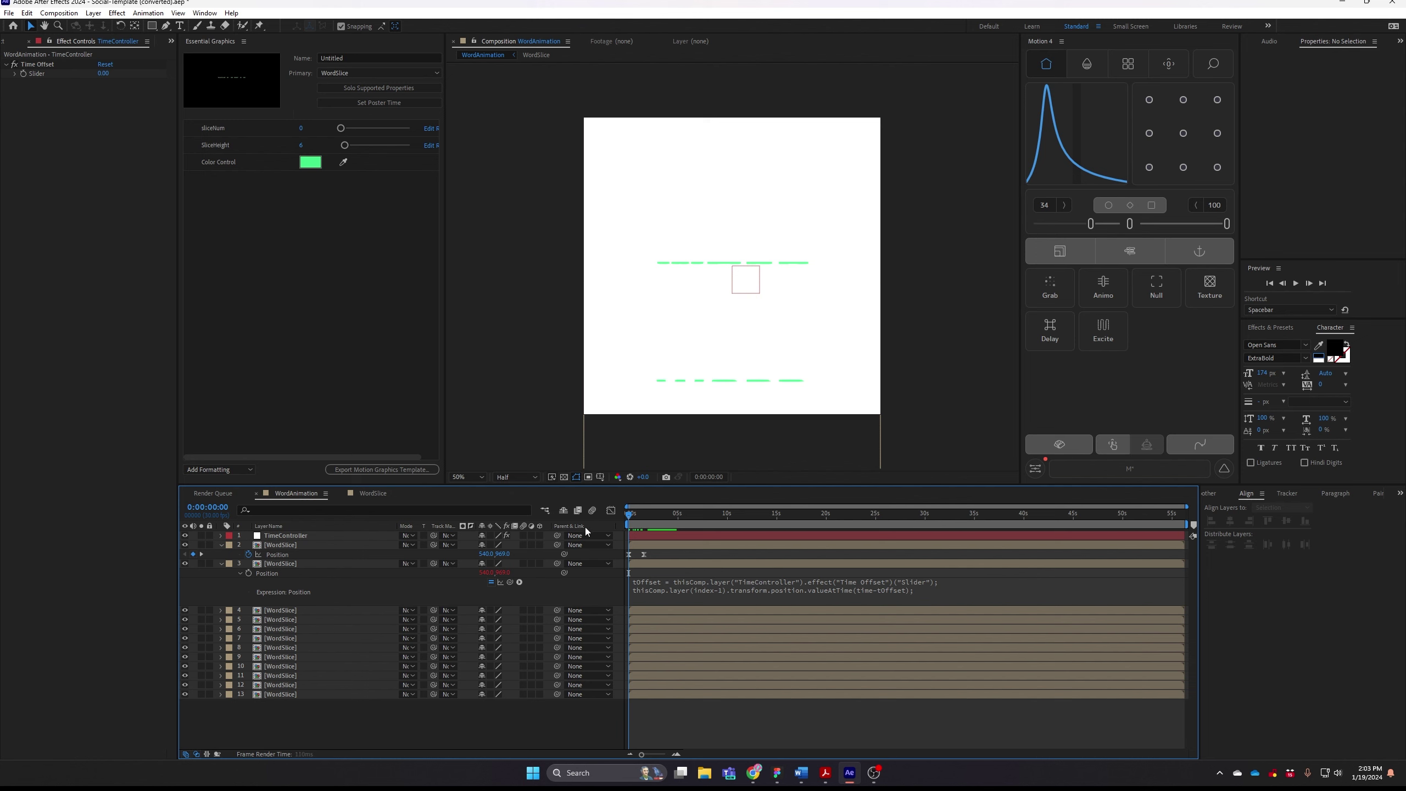
- Copy only the Position expression and paste it onto all the slice layers below, layers 4 to 13
{"action": "left_click", "coordinate": [297, 608]}
{"action": "right_click", "coordinate": [297, 573]}
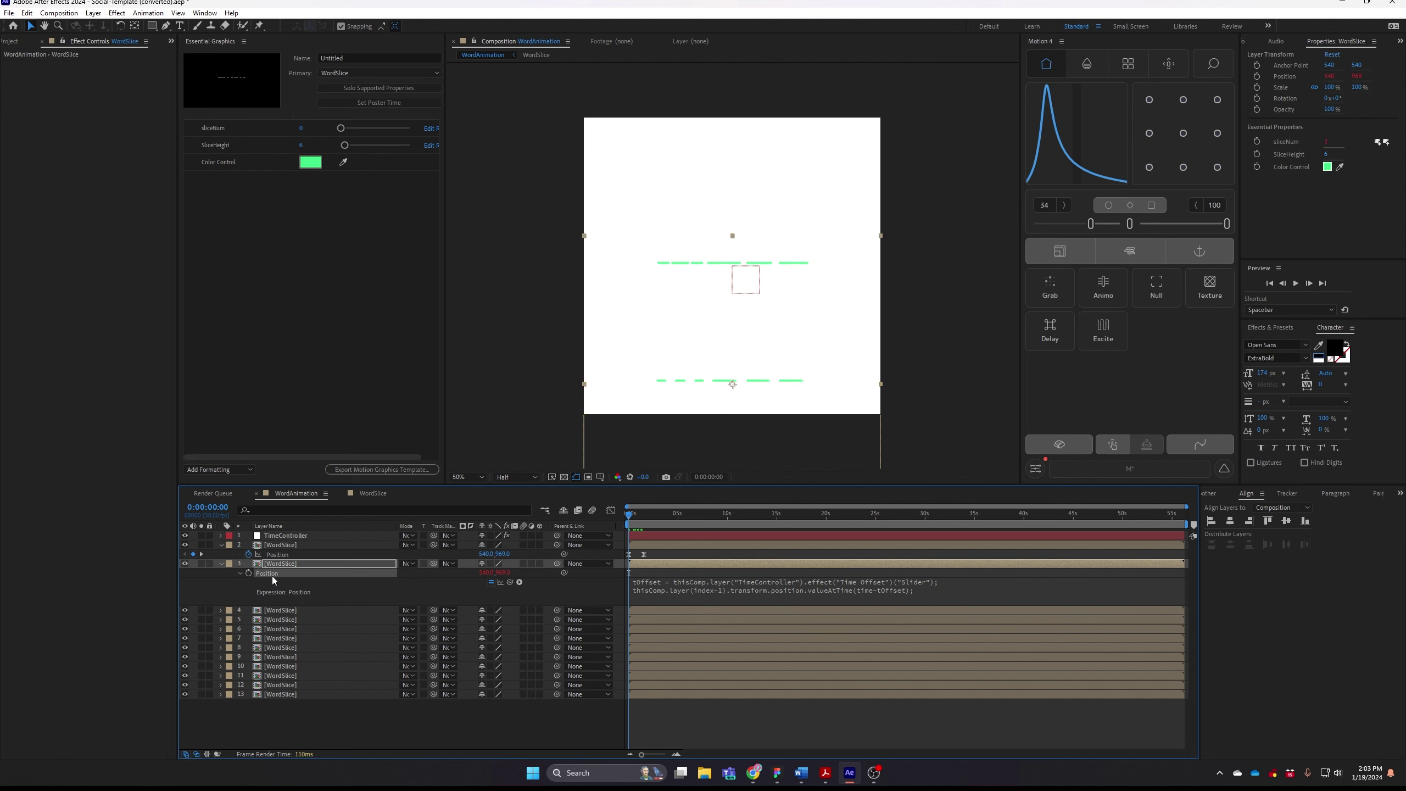
{"action": "left_click", "coordinate": [324, 702]}
{"action": "left_click", "coordinate": [279, 610]}
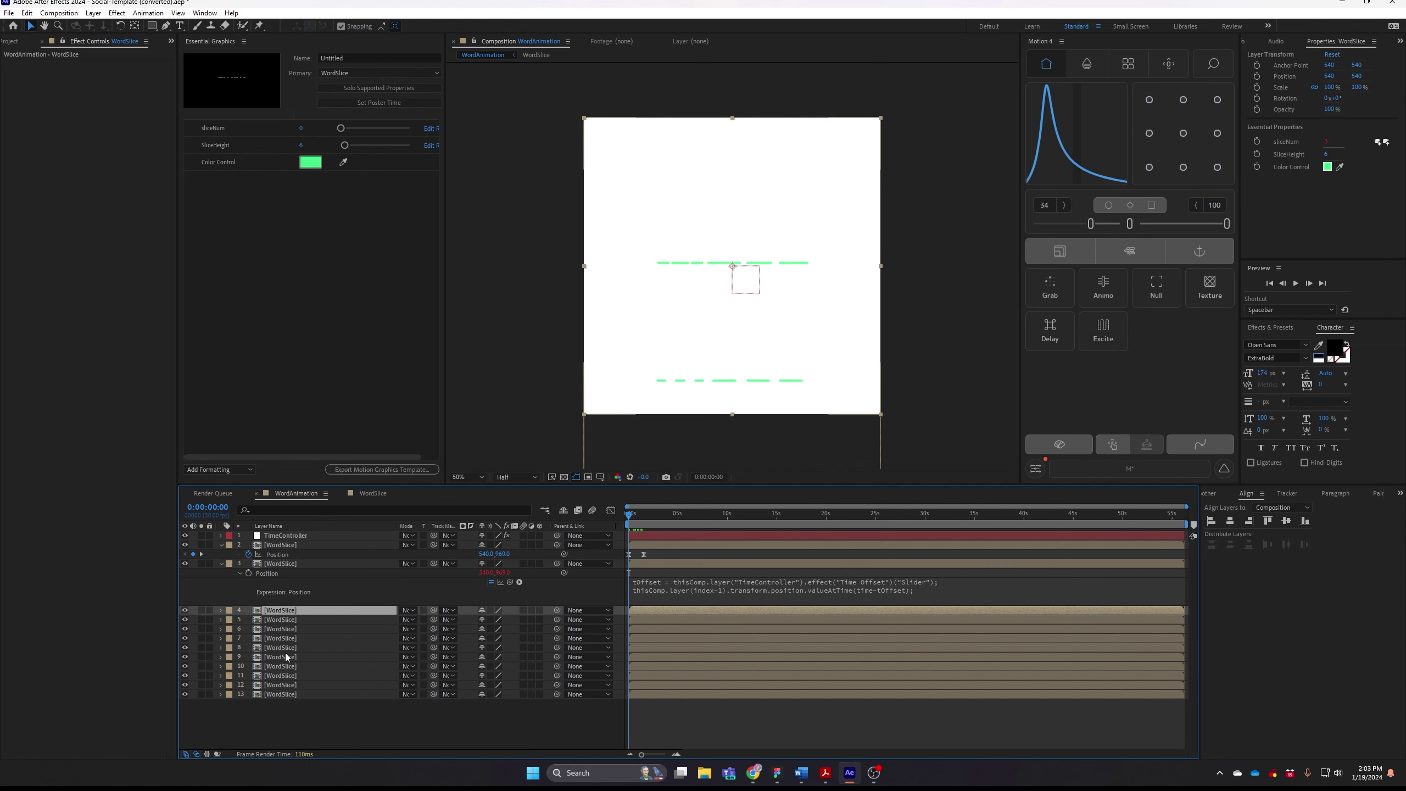
{"action": "left_click", "coordinate": [311, 695], "text": "shift"}
{"action": "left_click", "coordinate": [334, 721]}
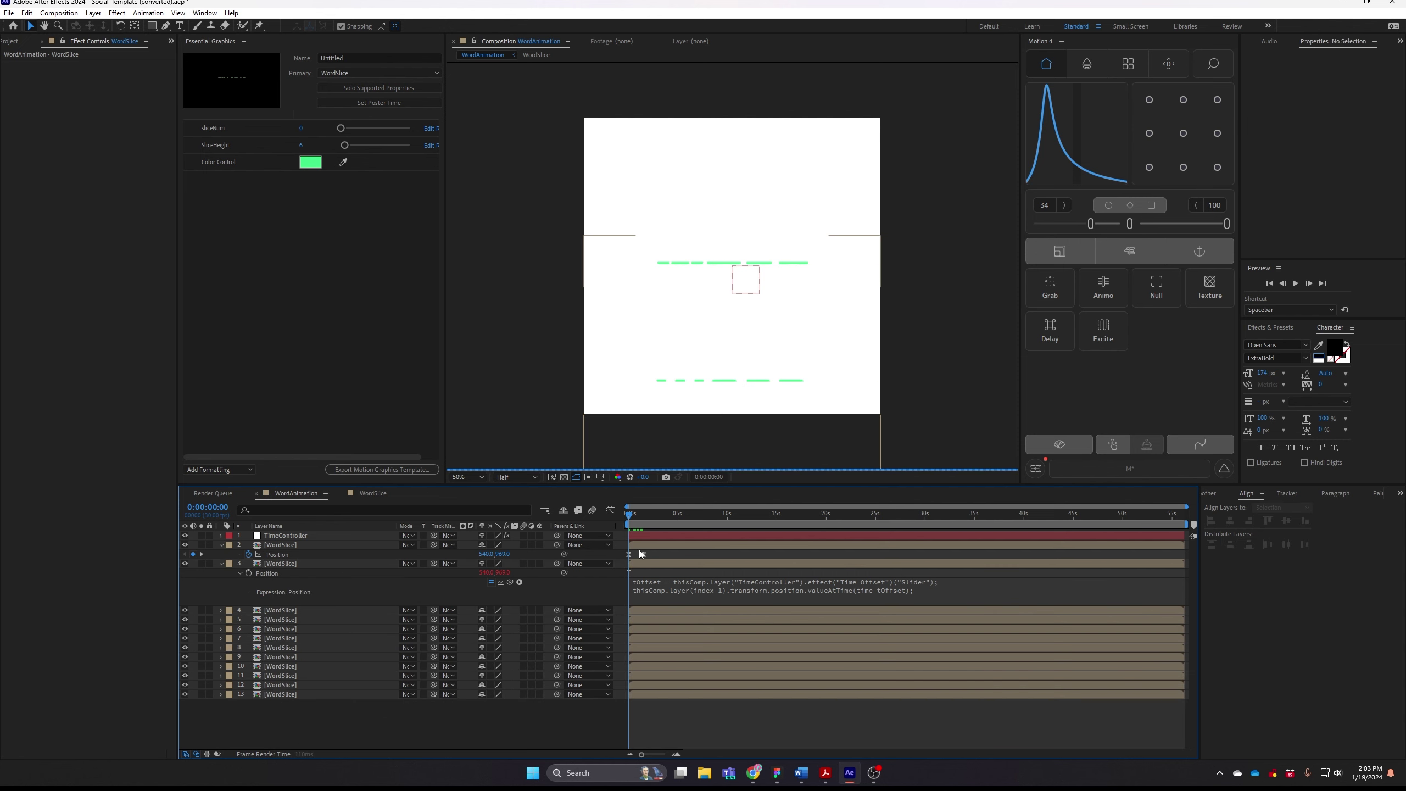
- Try a small Time Offset slider value on the TimeController null with the playhead at 0:00:01:12
{"action": "left_click_drag", "start_coordinate": [629, 515], "coordinate": [646, 523]}
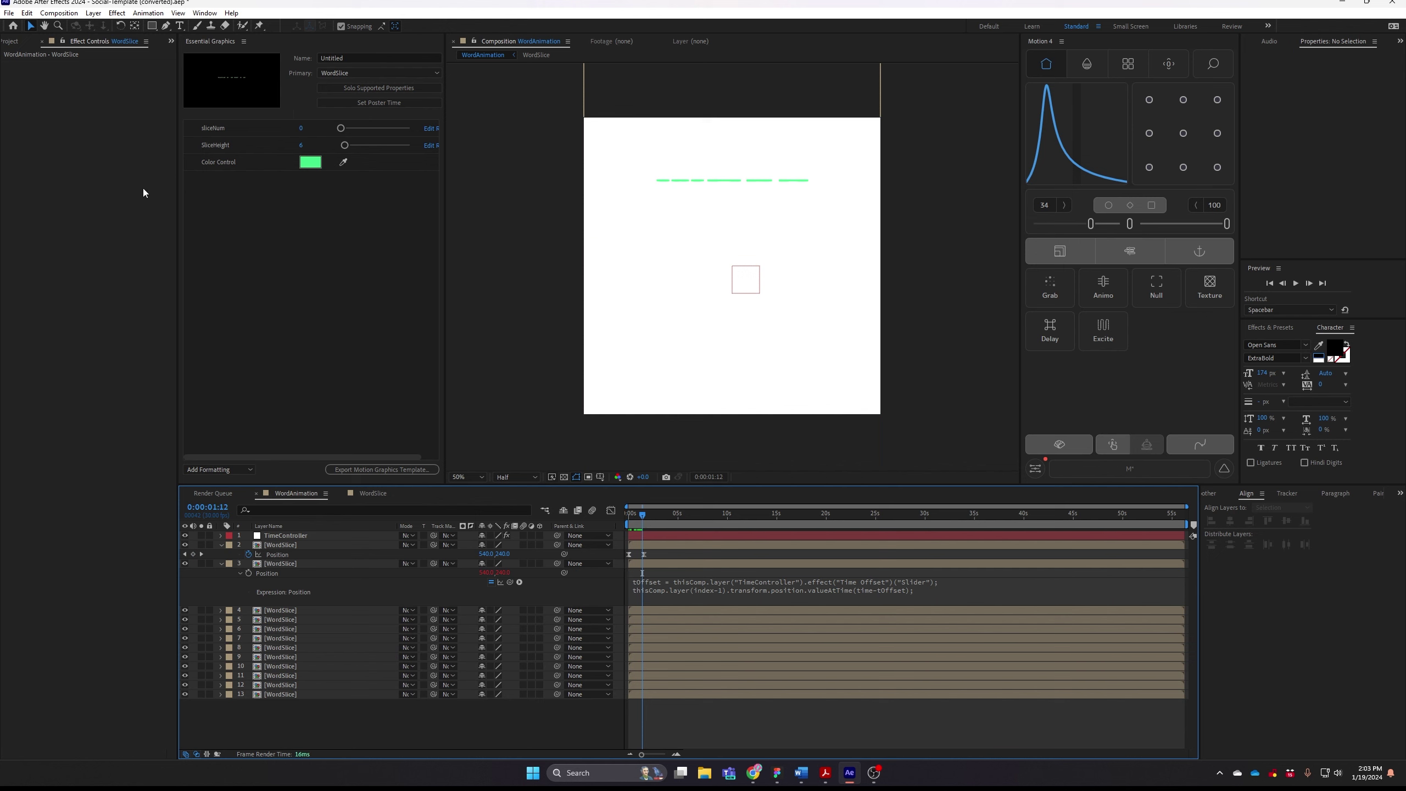
{"action": "left_click", "coordinate": [283, 535]}
{"action": "left_click", "coordinate": [102, 74]}
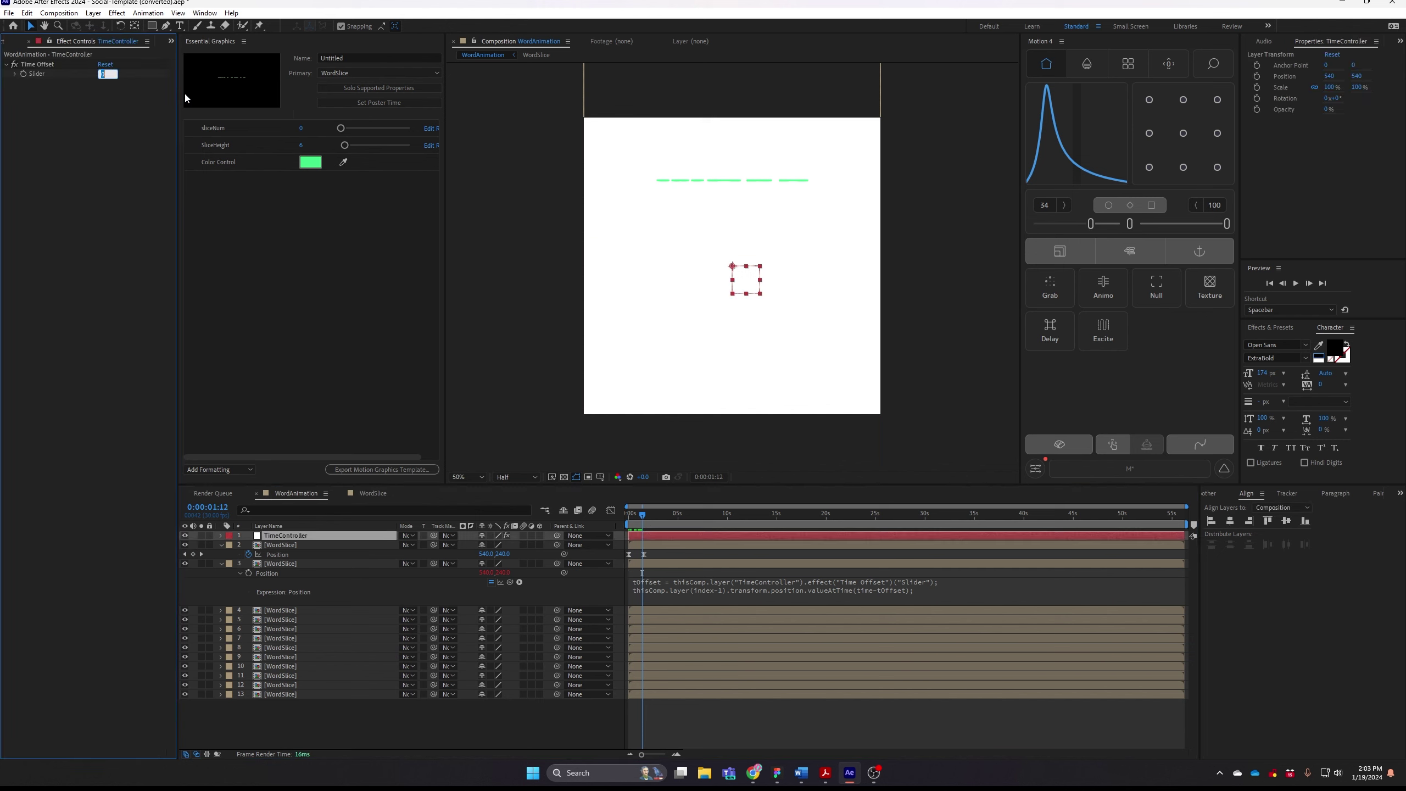
{"action": "type", "text": ".0"}
{"action": "key", "text": "Return"}
{"action": "left_click", "coordinate": [667, 554]}
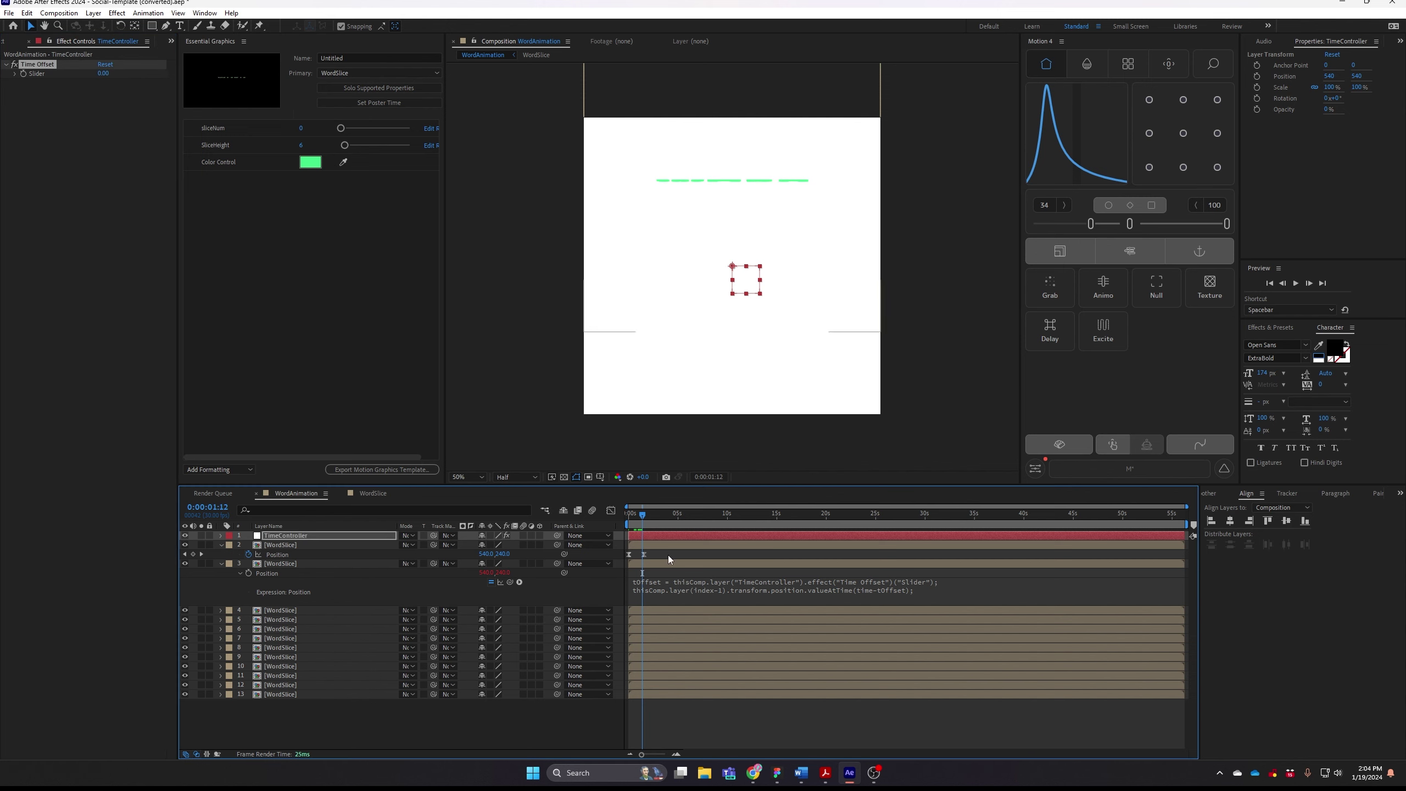
- Set TimeController's Time Offset slider to 0.01 and preview the slice animation from the start
{"action": "left_click_drag", "start_coordinate": [641, 516], "coordinate": [634, 517]}
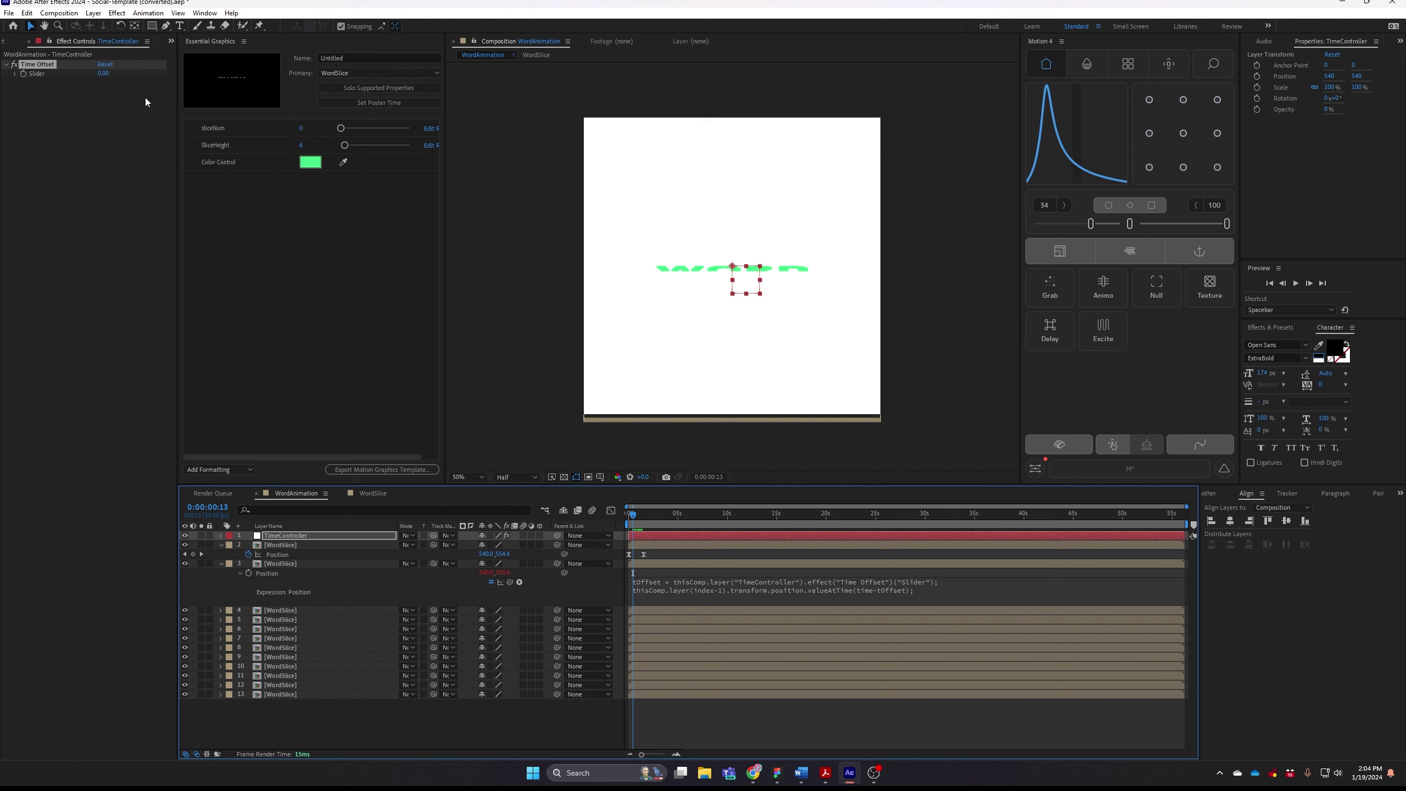
{"action": "left_click", "coordinate": [103, 74]}
{"action": "key", "text": "Return"}
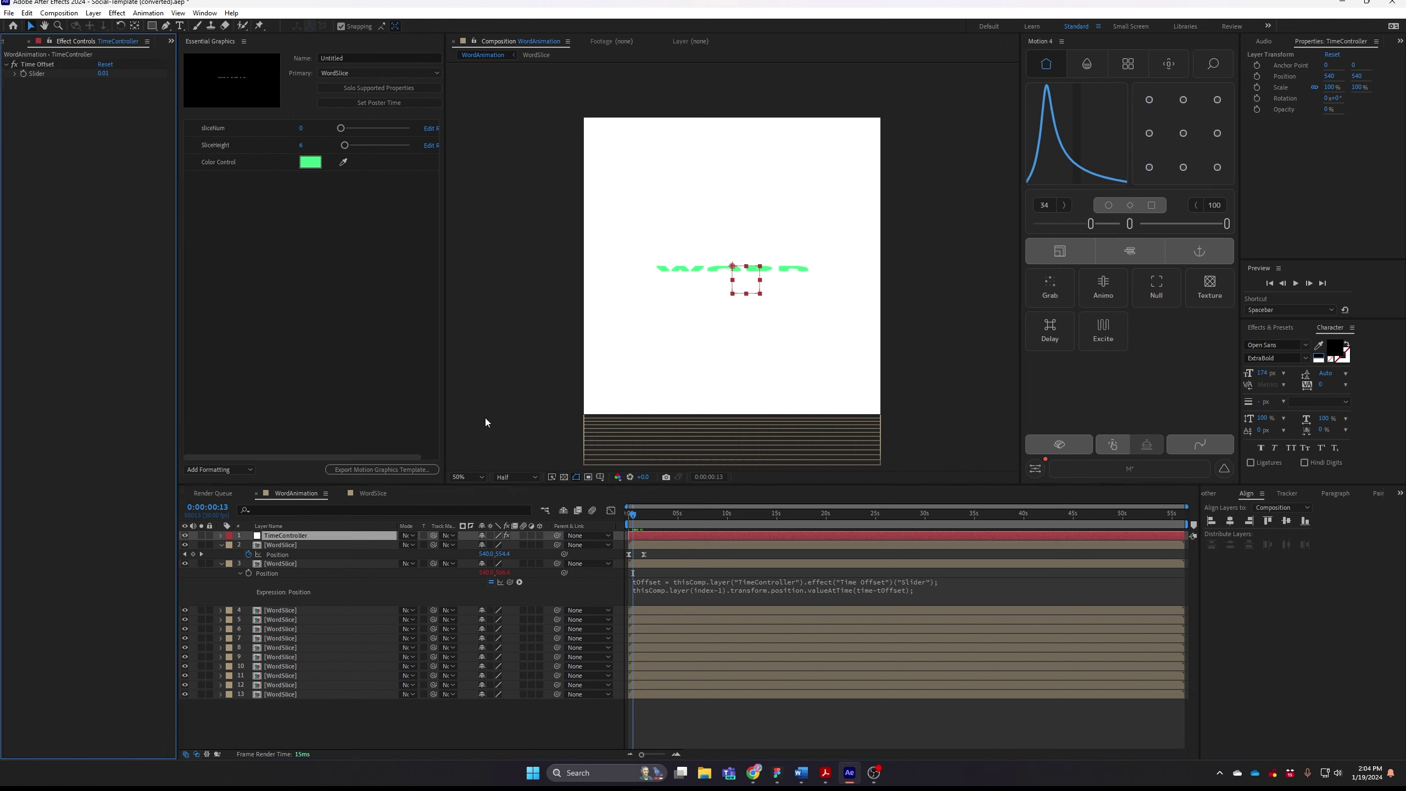
{"action": "left_click", "coordinate": [639, 524]}
{"action": "left_click_drag", "start_coordinate": [639, 523], "coordinate": [634, 522]}
{"action": "key", "text": "space"}
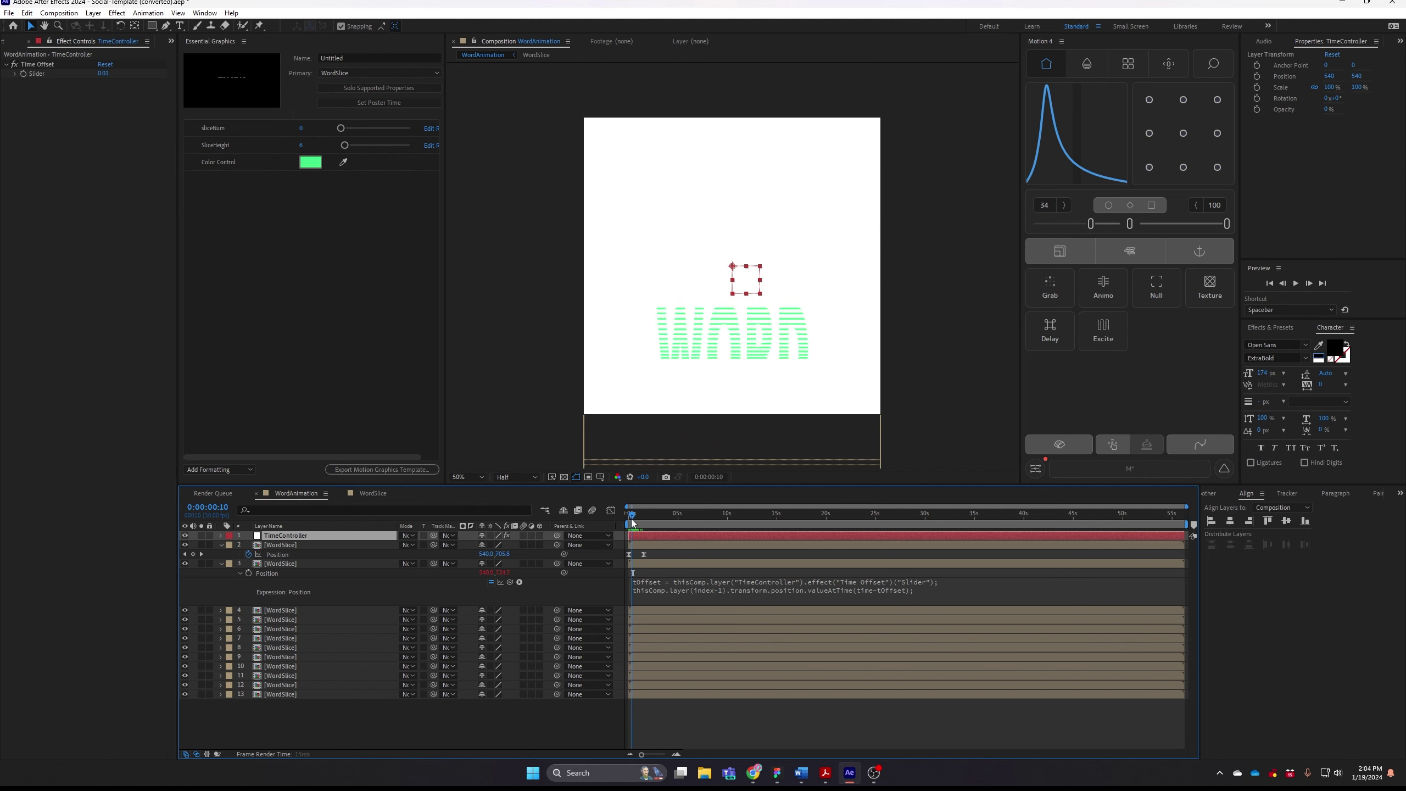
{"action": "key", "text": "space"}
- Duplicate the bottom WordSlice layer five times to add more slices to the word
{"action": "left_click", "coordinate": [312, 694]}
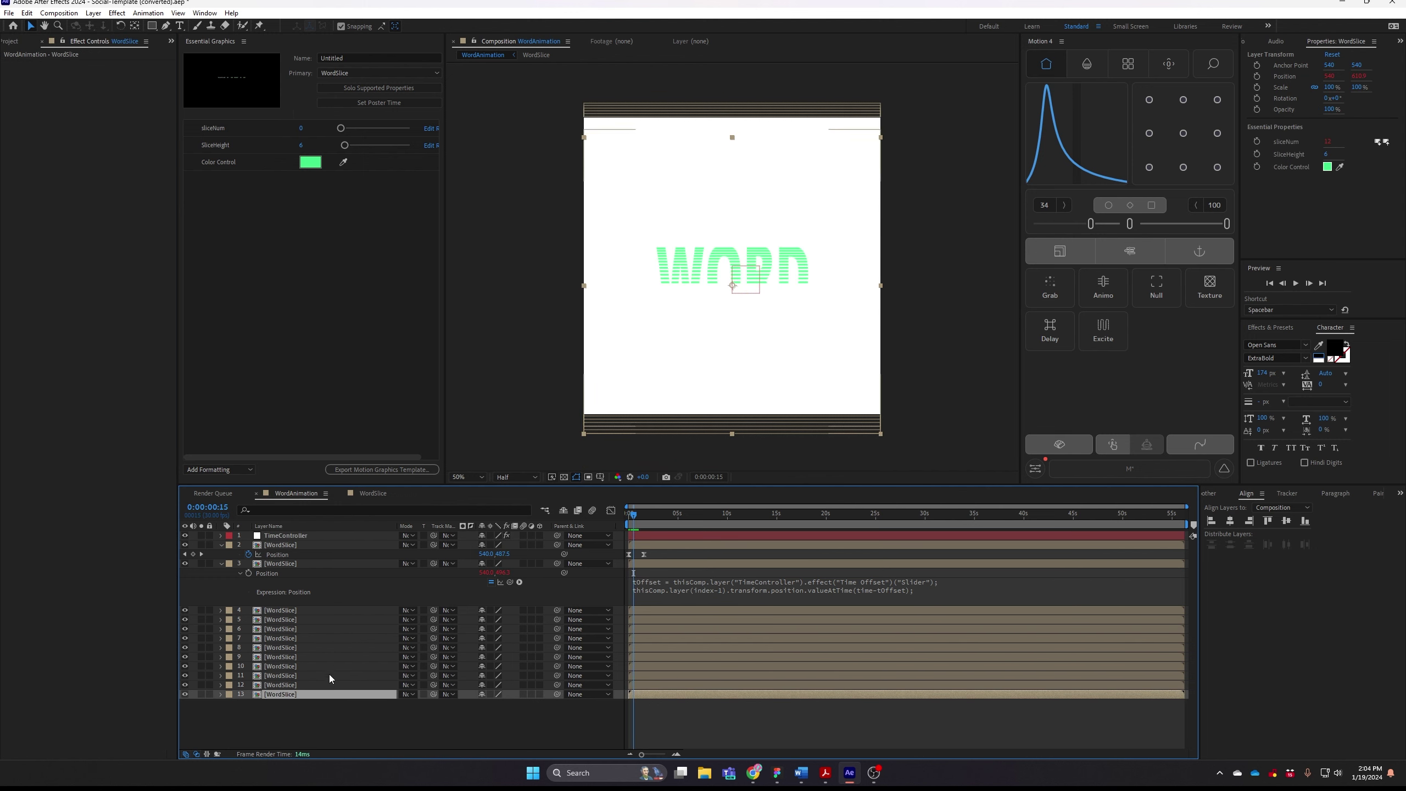
{"action": "key", "text": "ctrl+d"}
{"action": "key", "text": "ctrl+d"}
{"action": "key", "text": "ctrl+d"}
{"action": "key", "text": "ctrl+d"}
{"action": "key", "text": "ctrl+d"}
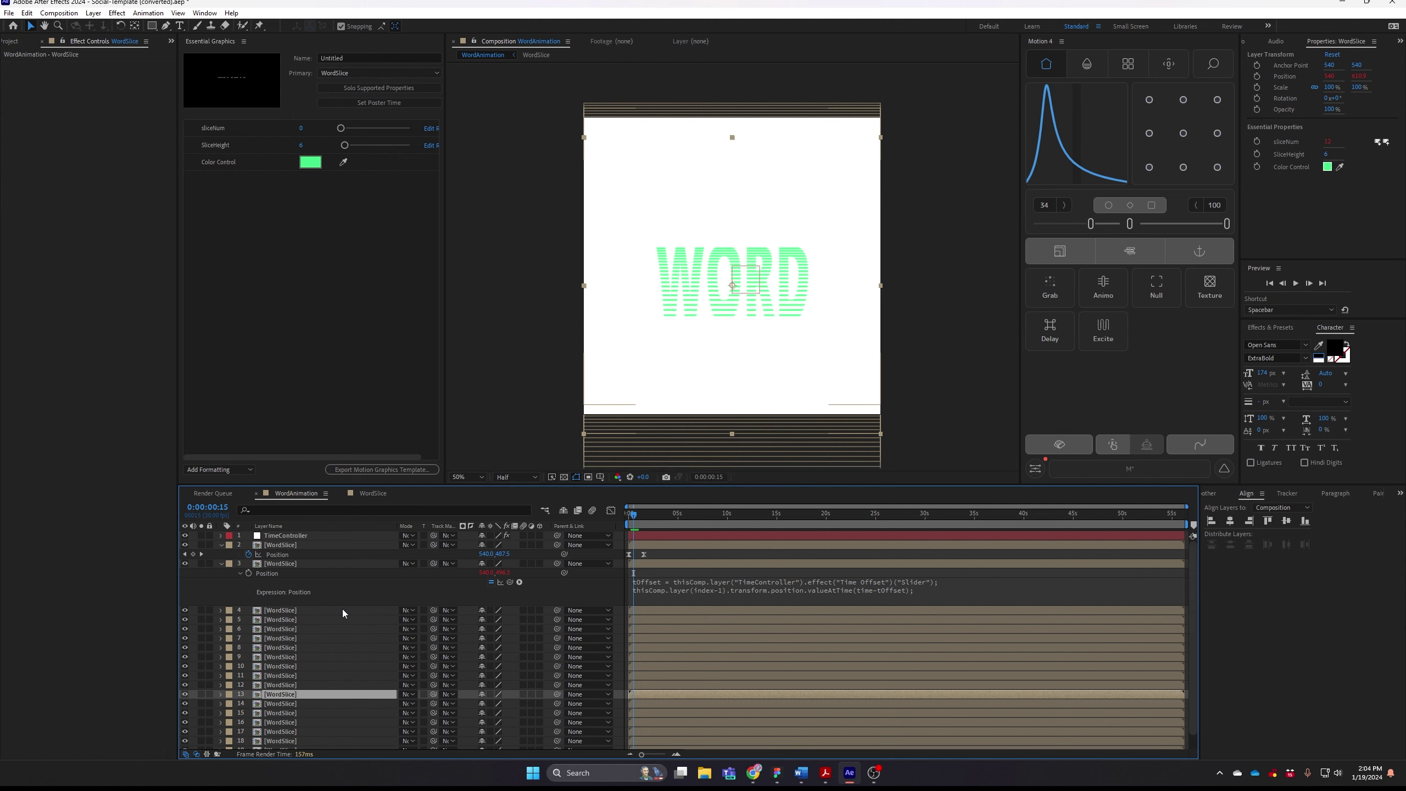
- Duplicate the selected WordSlice layer several more times until the stack reaches layer 23, and scrub the start of the animation
{"action": "key", "text": "ctrl+d"}
{"action": "key", "text": "ctrl+d"}
{"action": "key", "text": "ctrl+d"}
{"action": "key", "text": "ctrl+d"}
{"action": "scroll", "coordinate": [665, 664], "scroll_direction": "down", "scroll_amount": 3}
{"action": "left_click", "coordinate": [283, 742]}
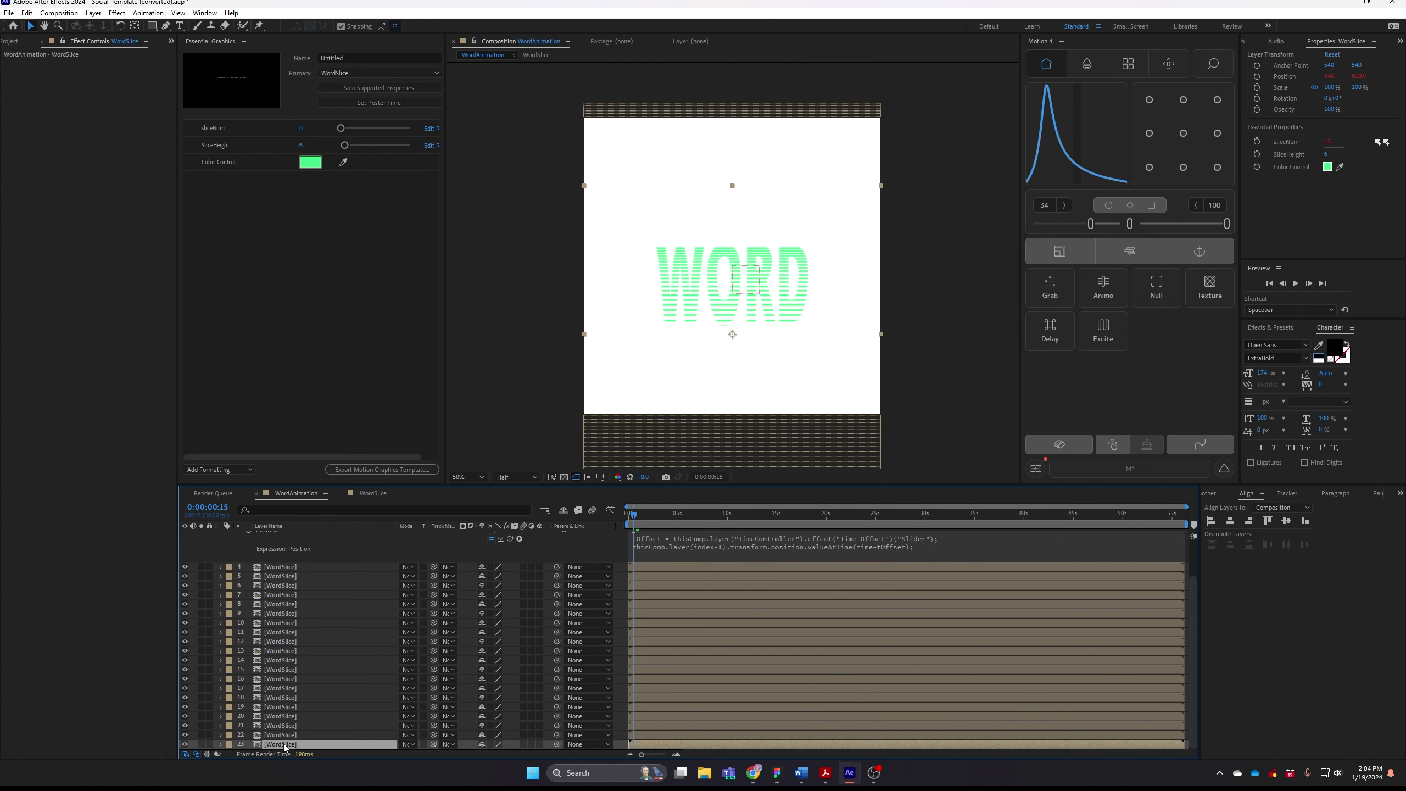
{"action": "scroll", "coordinate": [615, 599], "scroll_direction": "up", "scroll_amount": 1}
{"action": "left_click_drag", "start_coordinate": [633, 521], "coordinate": [632, 515]}
{"action": "scroll", "coordinate": [684, 576], "scroll_direction": "up", "scroll_amount": 3}
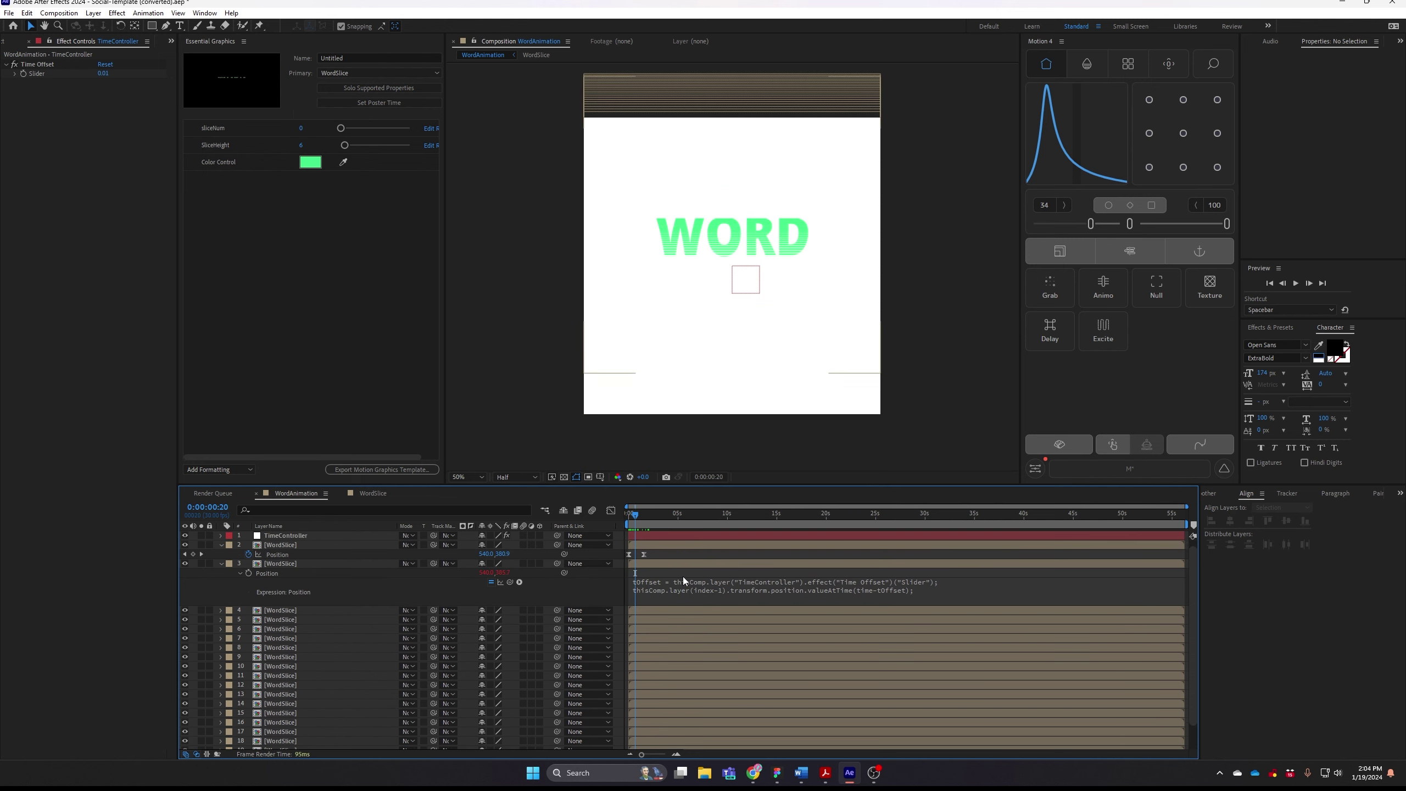
- Display the first WordSlice layer's Position animation as a speed graph in the Graph Editor and select its end keyframe
{"action": "left_click", "coordinate": [641, 547]}
{"action": "left_click", "coordinate": [610, 510]}
{"action": "left_click", "coordinate": [363, 555]}
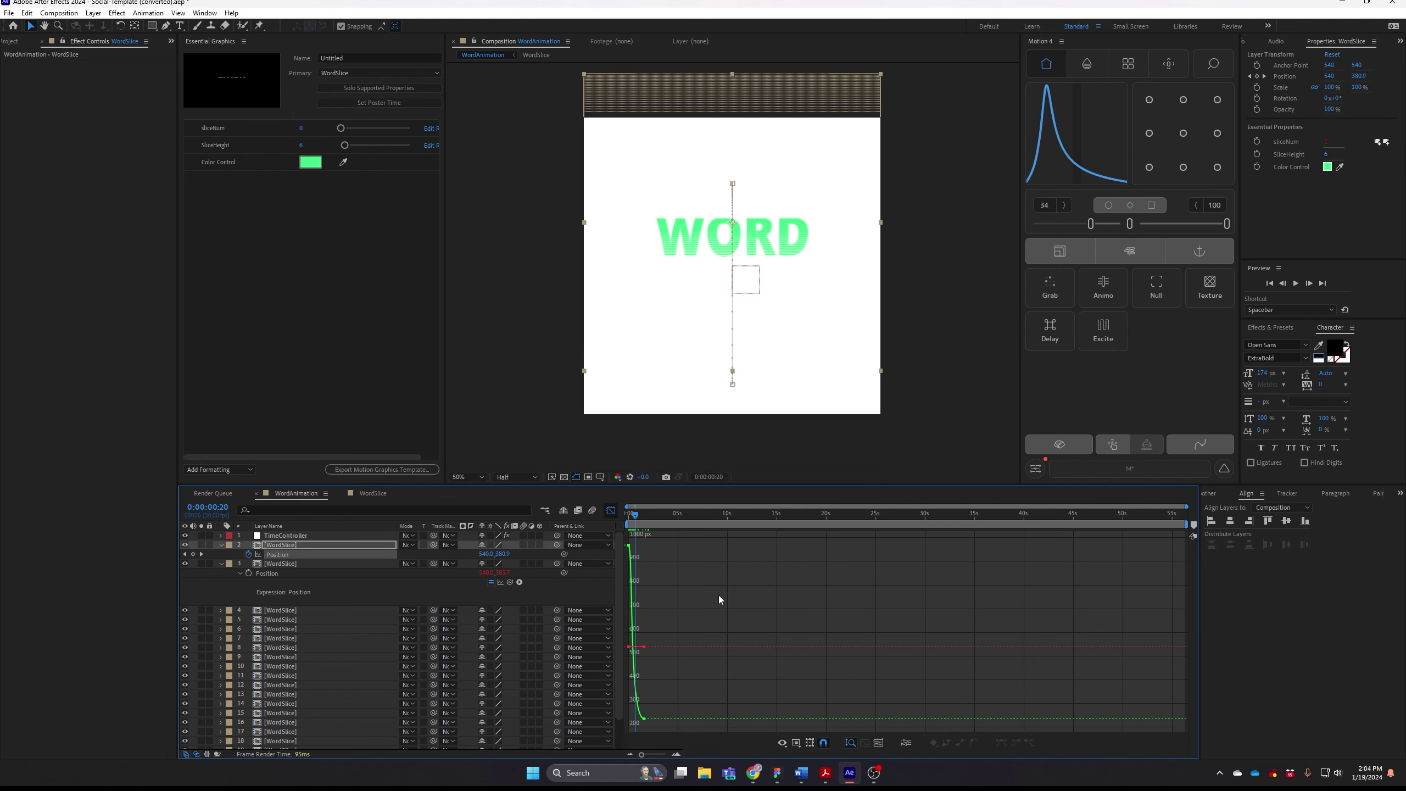
{"action": "left_click", "coordinate": [798, 745]}
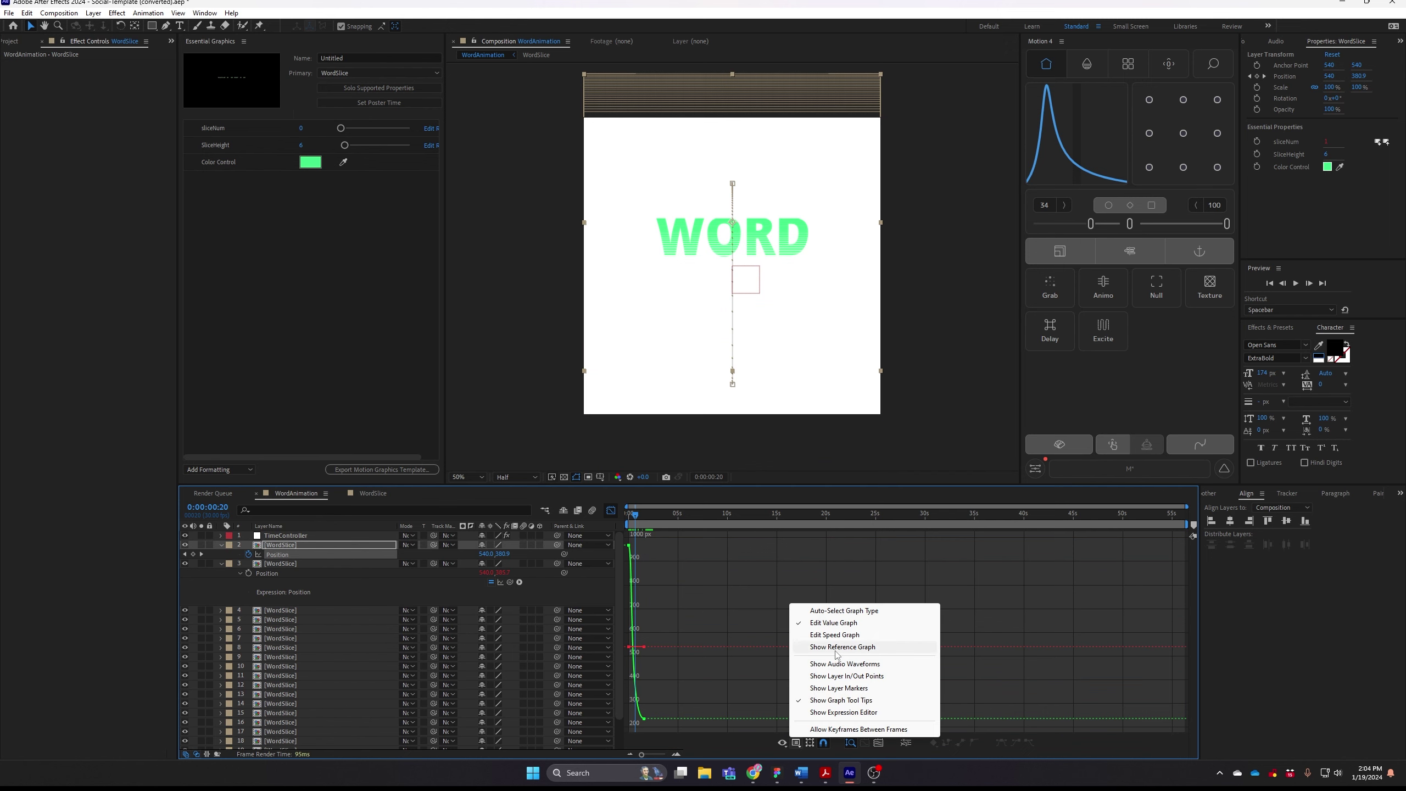
{"action": "left_click", "coordinate": [863, 638]}
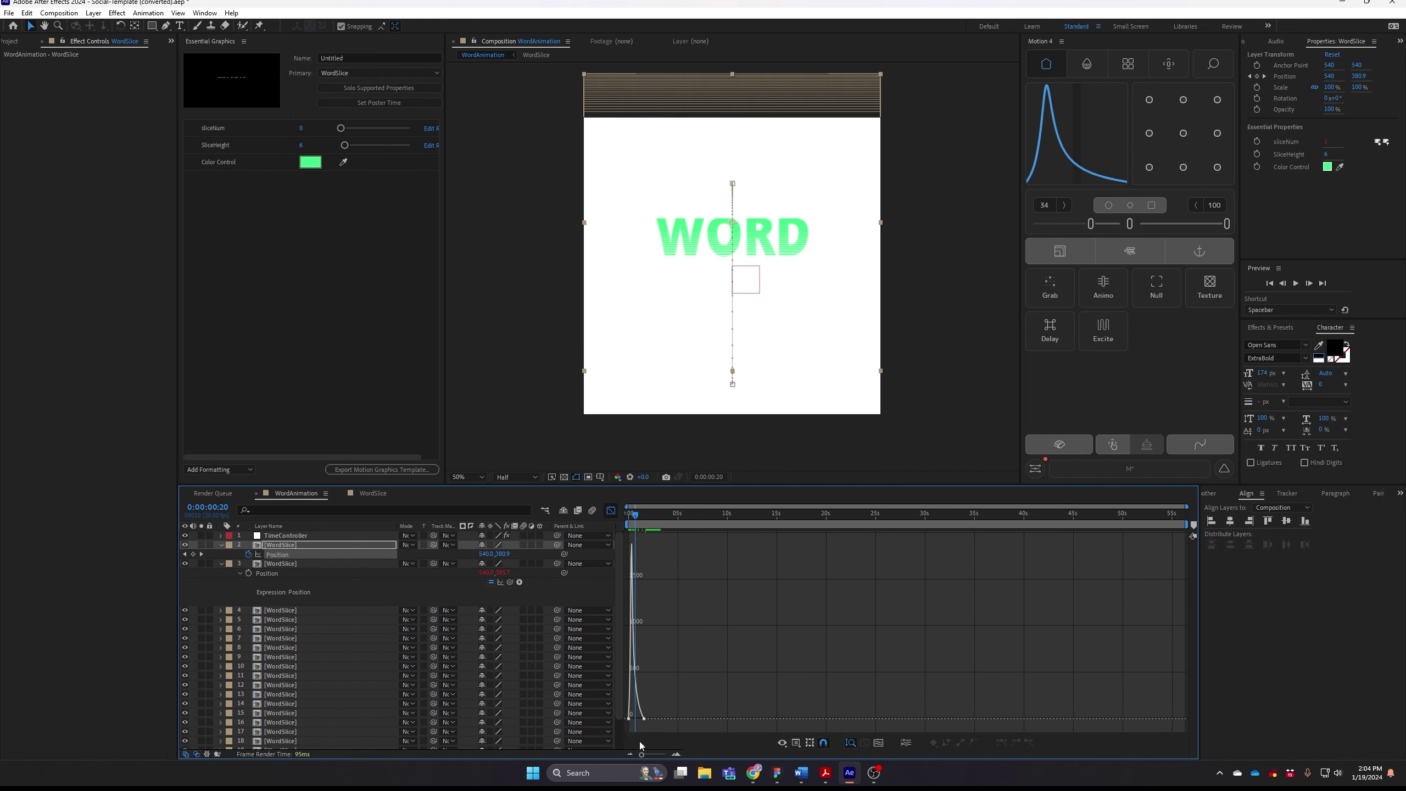
{"action": "left_click_drag", "start_coordinate": [641, 754], "coordinate": [638, 718]}
{"action": "left_click", "coordinate": [731, 718]}
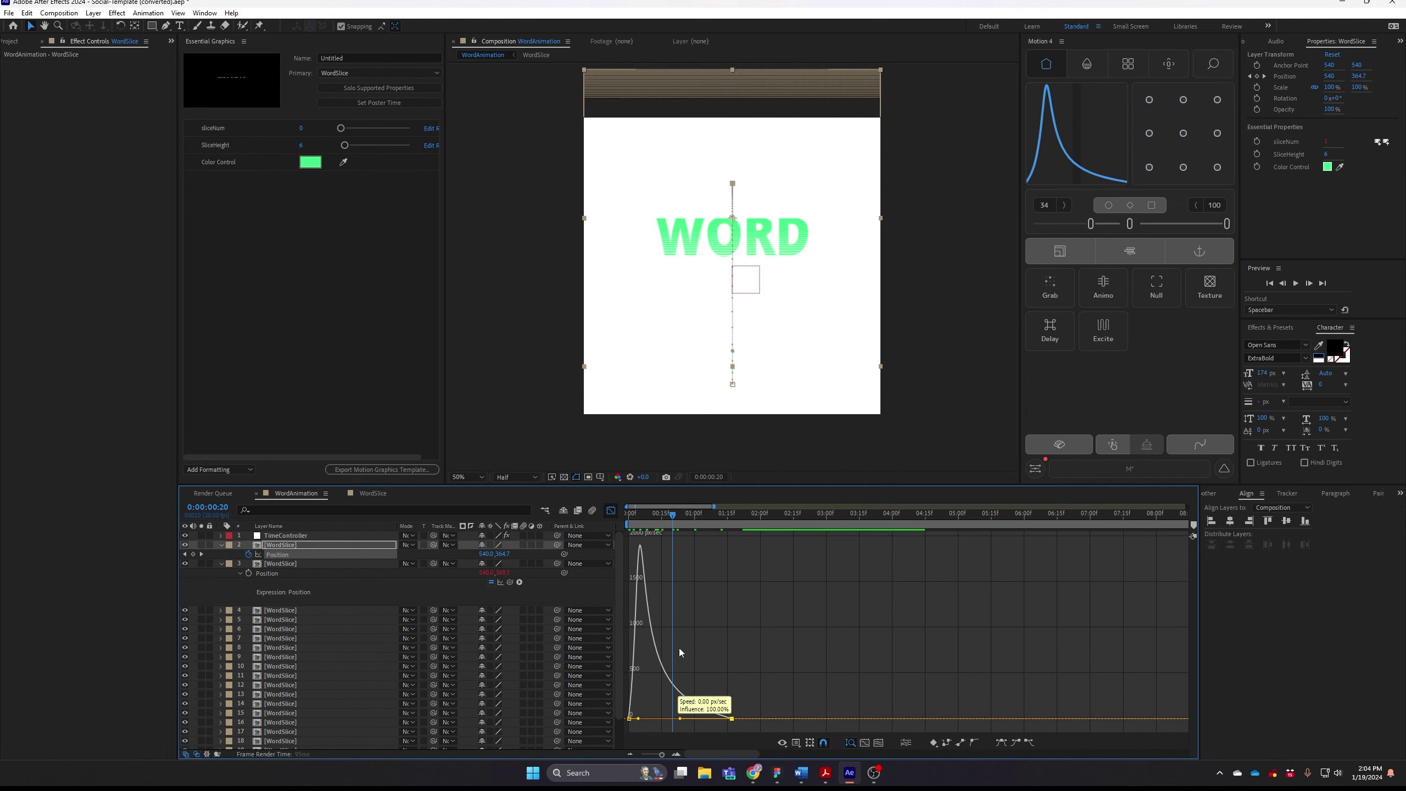
- Scrub the slice motion and lengthen the first Position keyframe's outgoing ease in the speed graph for a slower start
{"action": "left_click", "coordinate": [679, 520]}
{"action": "left_click_drag", "start_coordinate": [678, 521], "coordinate": [648, 518]}
{"action": "left_click_drag", "start_coordinate": [624, 514], "coordinate": [642, 513]}
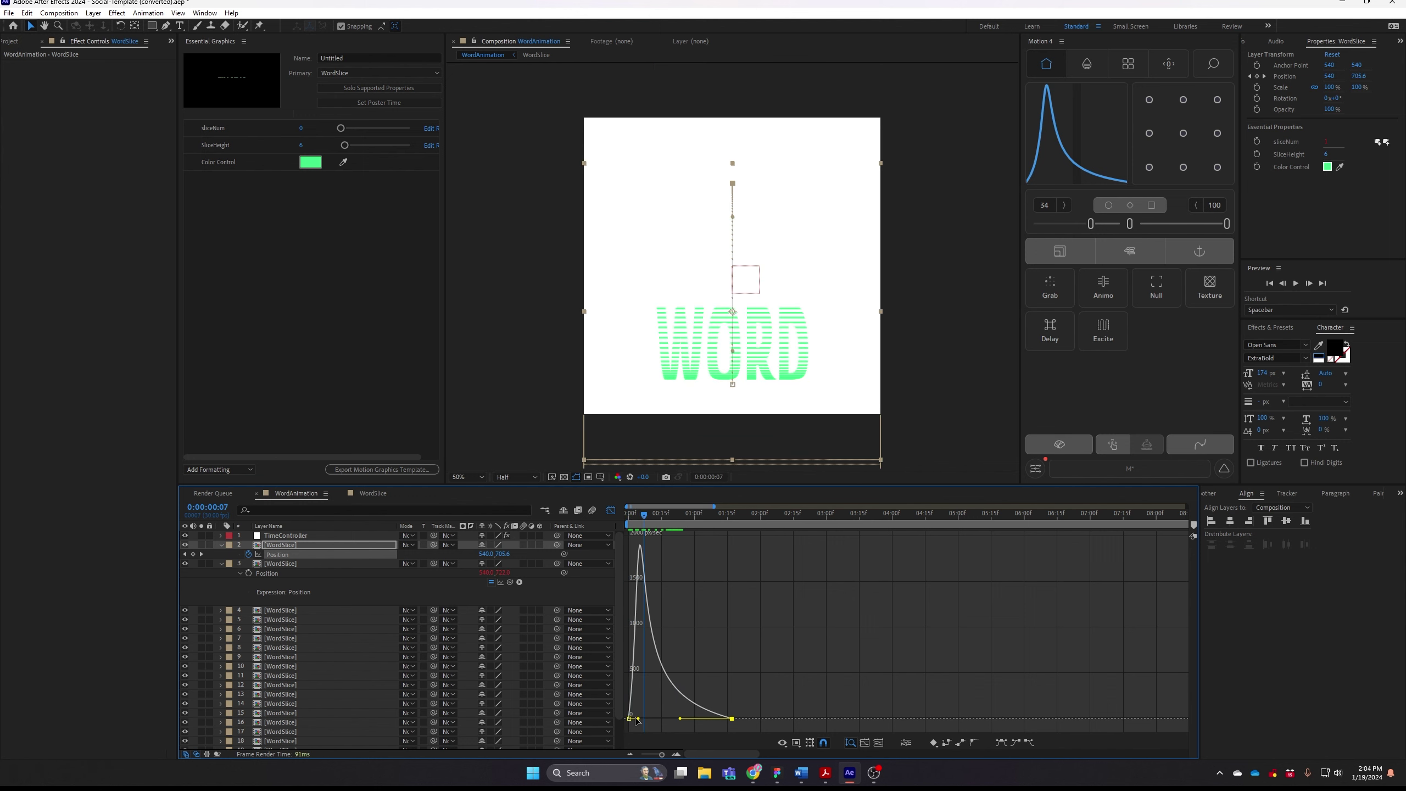
{"action": "left_click_drag", "start_coordinate": [643, 720], "coordinate": [652, 719]}
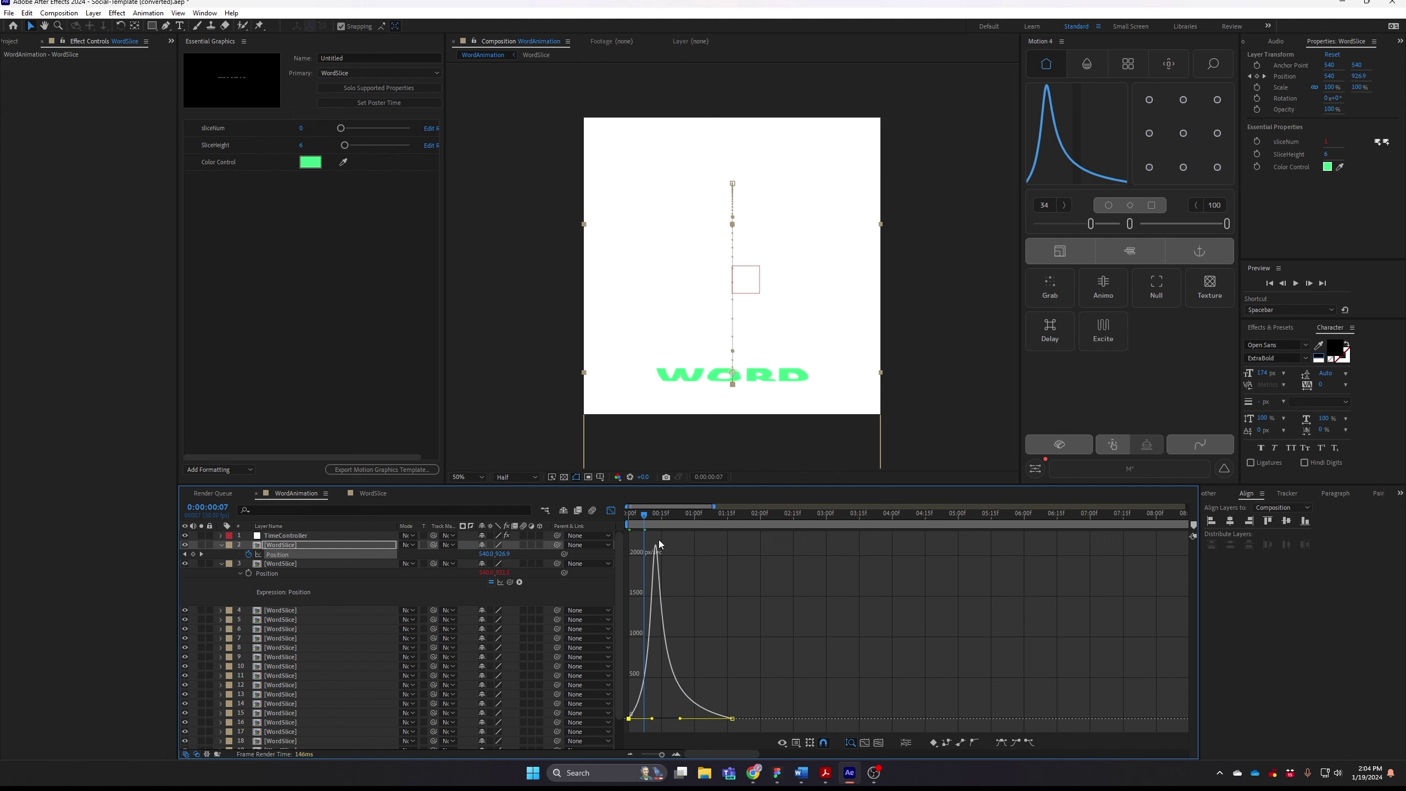
- Preview the re-eased slice animation from the start with the layer controls temporarily hidden in the composition view
{"action": "left_click_drag", "start_coordinate": [647, 516], "coordinate": [614, 514]}
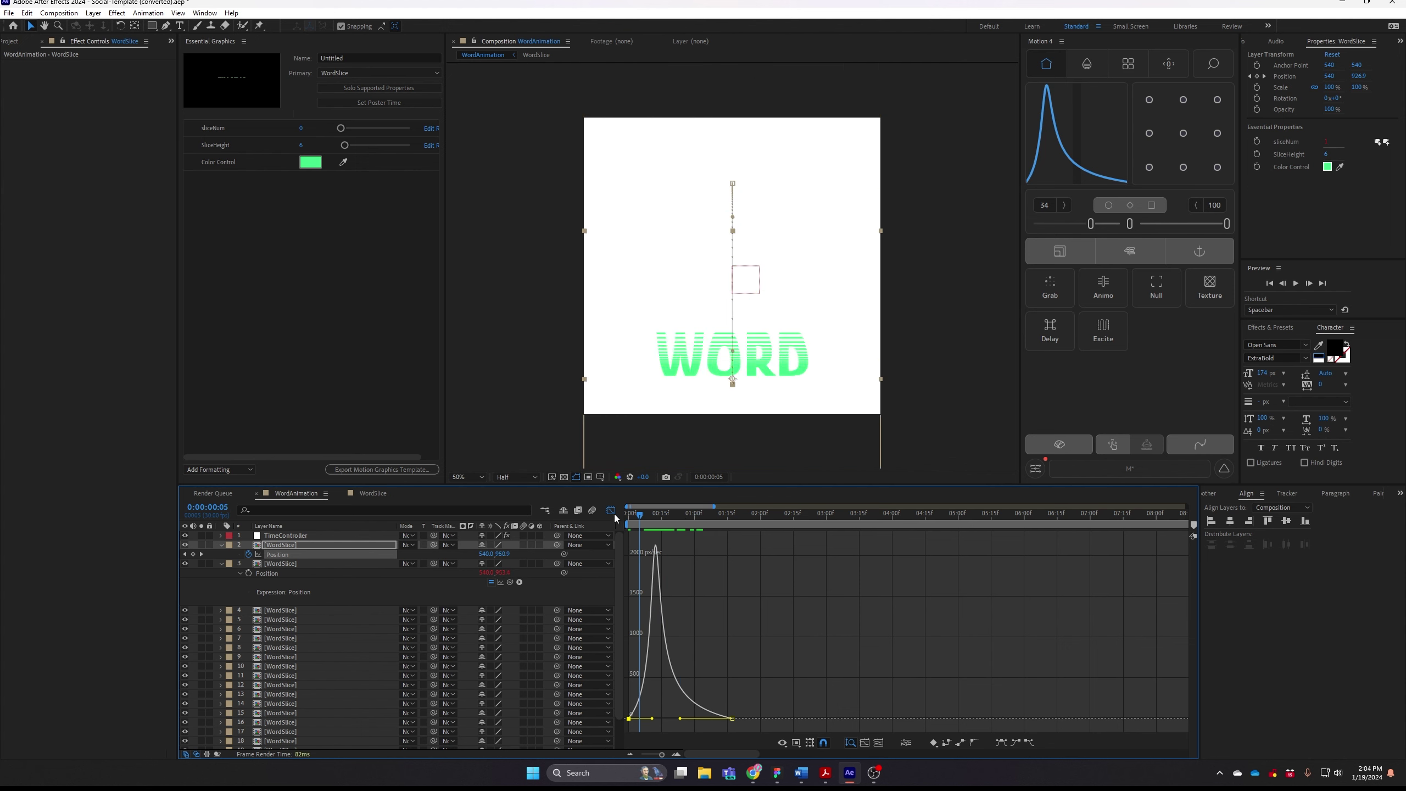
{"action": "key", "text": "ctrl+shift+h"}
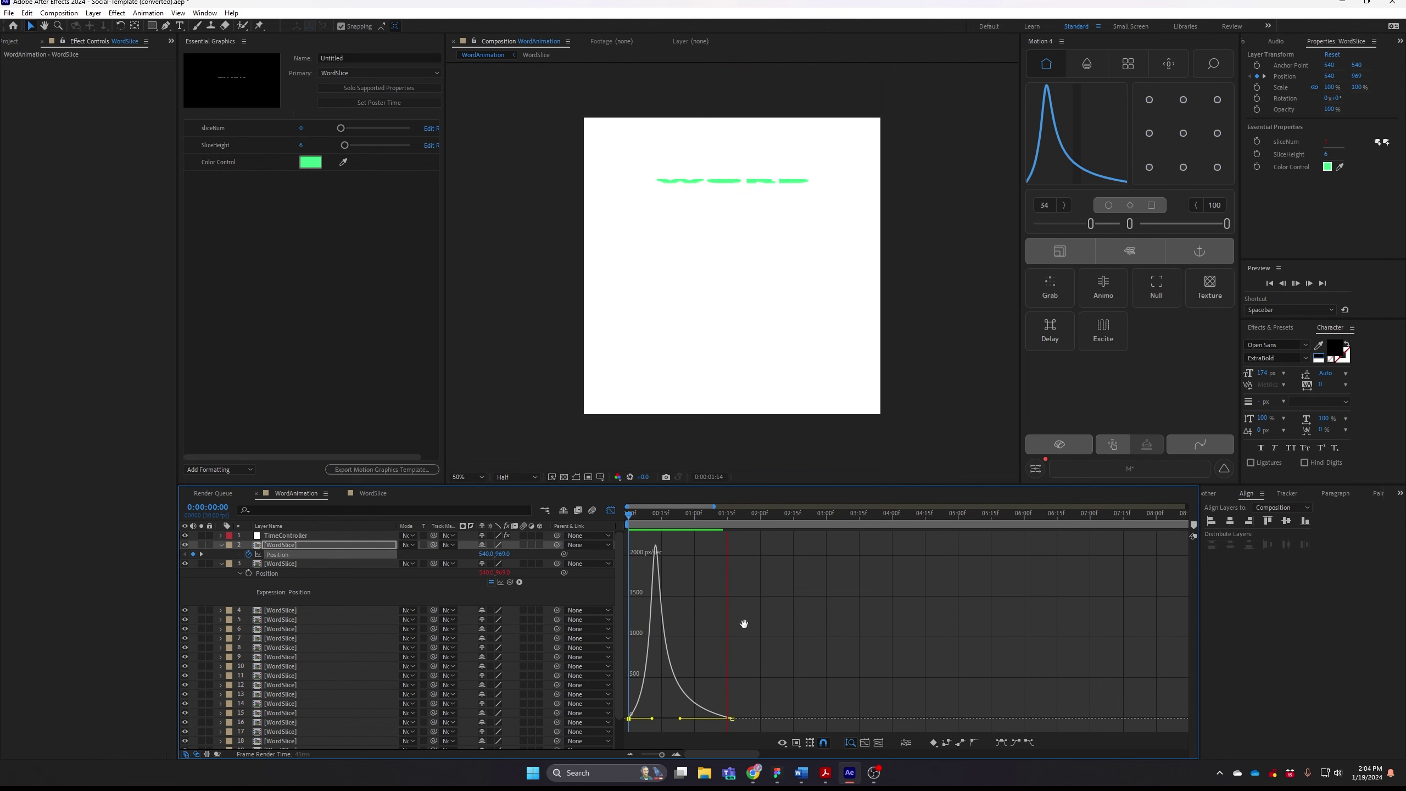
{"action": "key", "text": "ctrl+shift+h"}
- Leave the Graph Editor and review the second WordSlice layer's Position expression, closing it without edits
{"action": "left_click", "coordinate": [611, 510]}
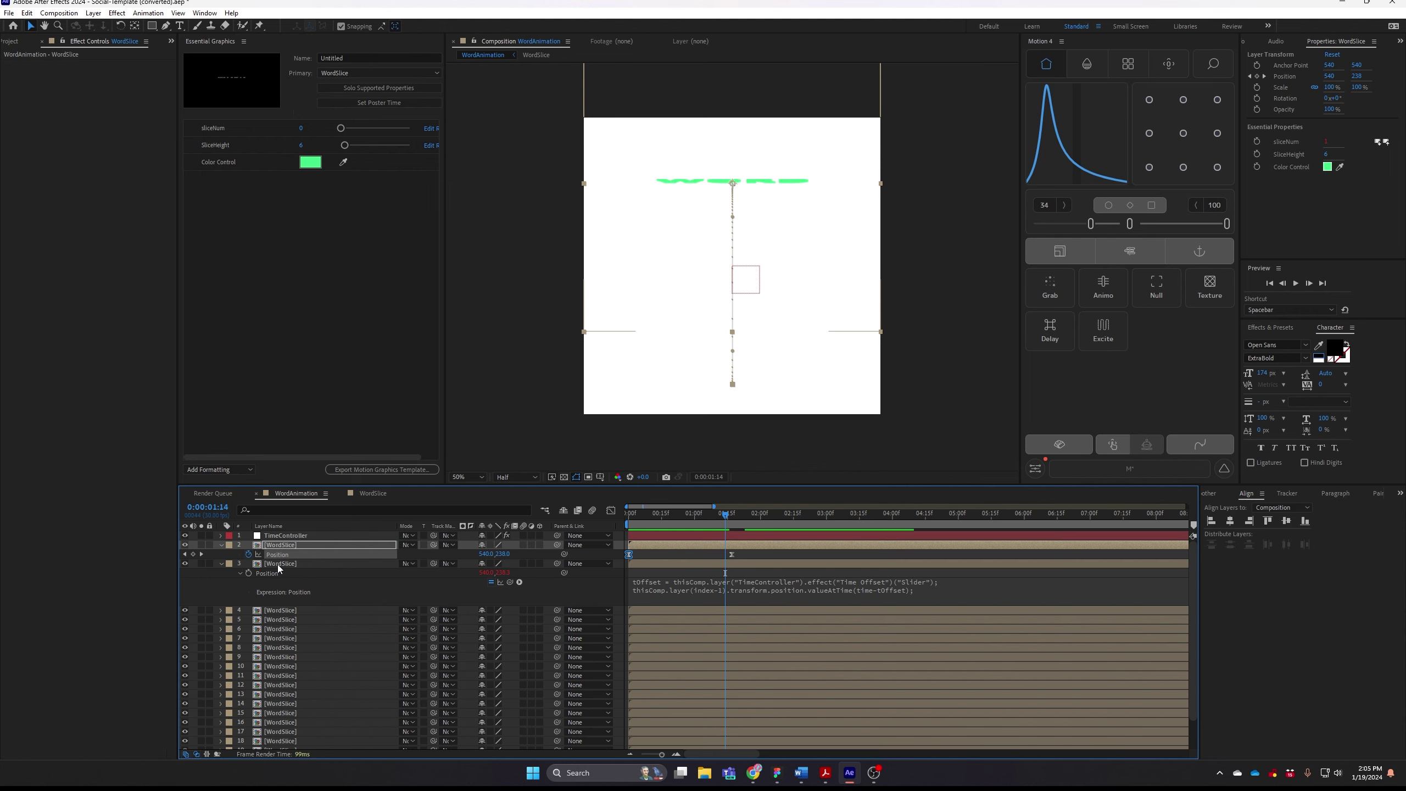
{"action": "left_click", "coordinate": [773, 593]}
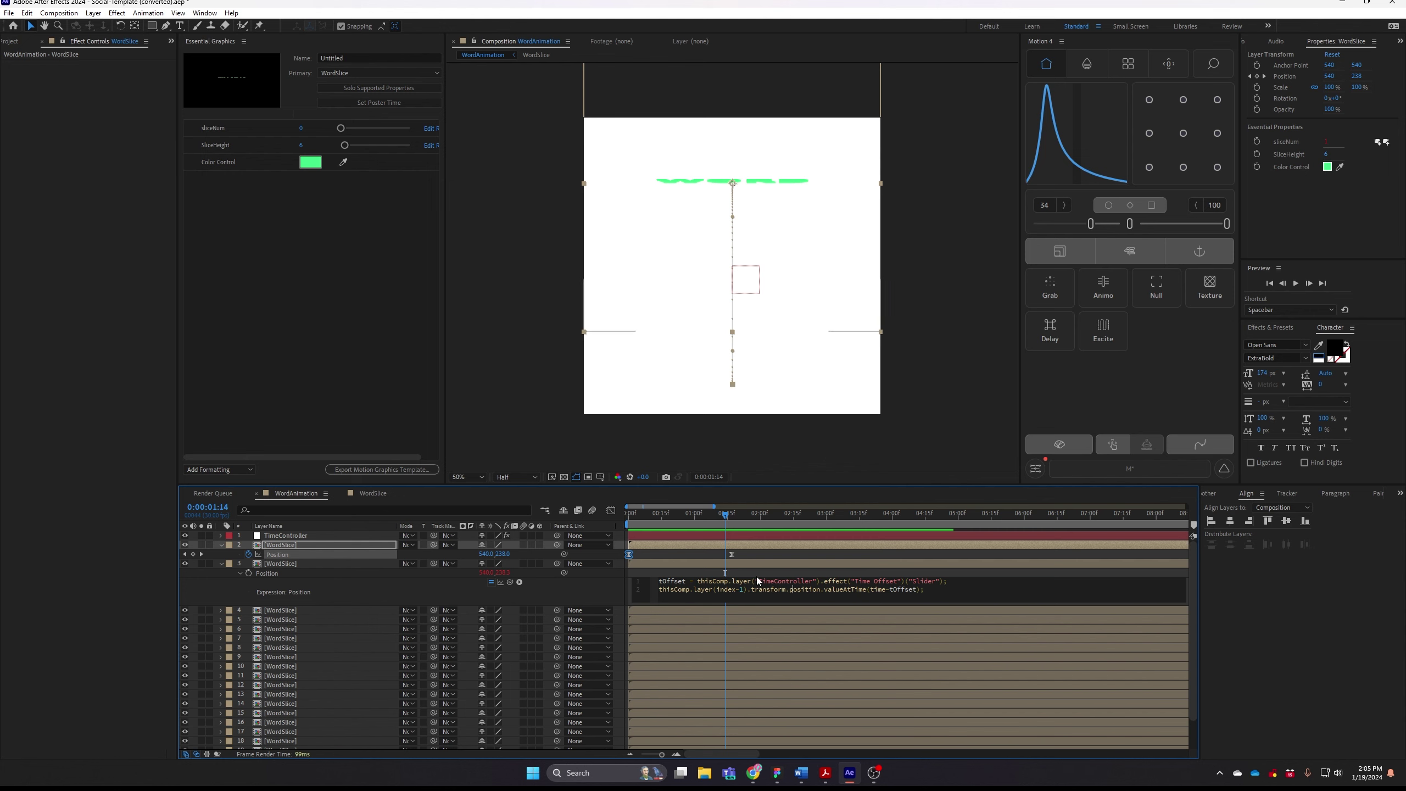
{"action": "left_click", "coordinate": [725, 572]}
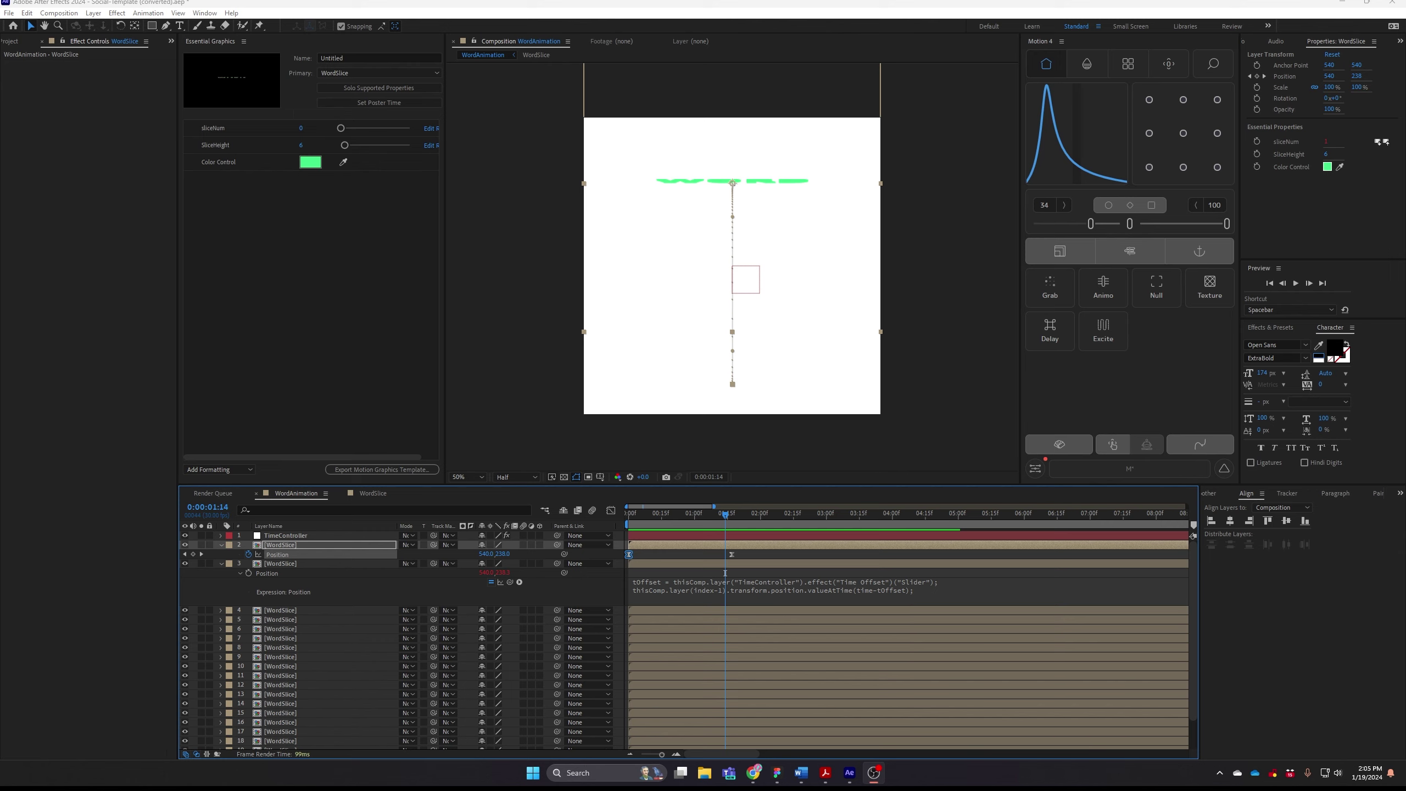